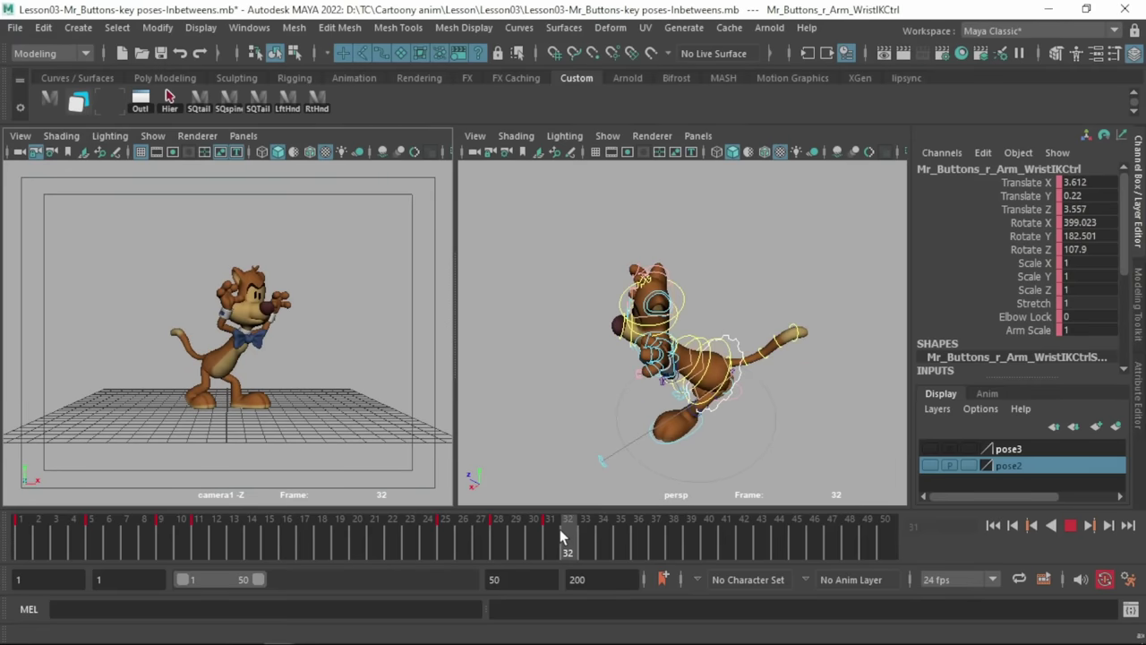
- Review the character's key poses by flipping between frames 1, 5, 11 and 31
click(28, 526)
click(199, 522)
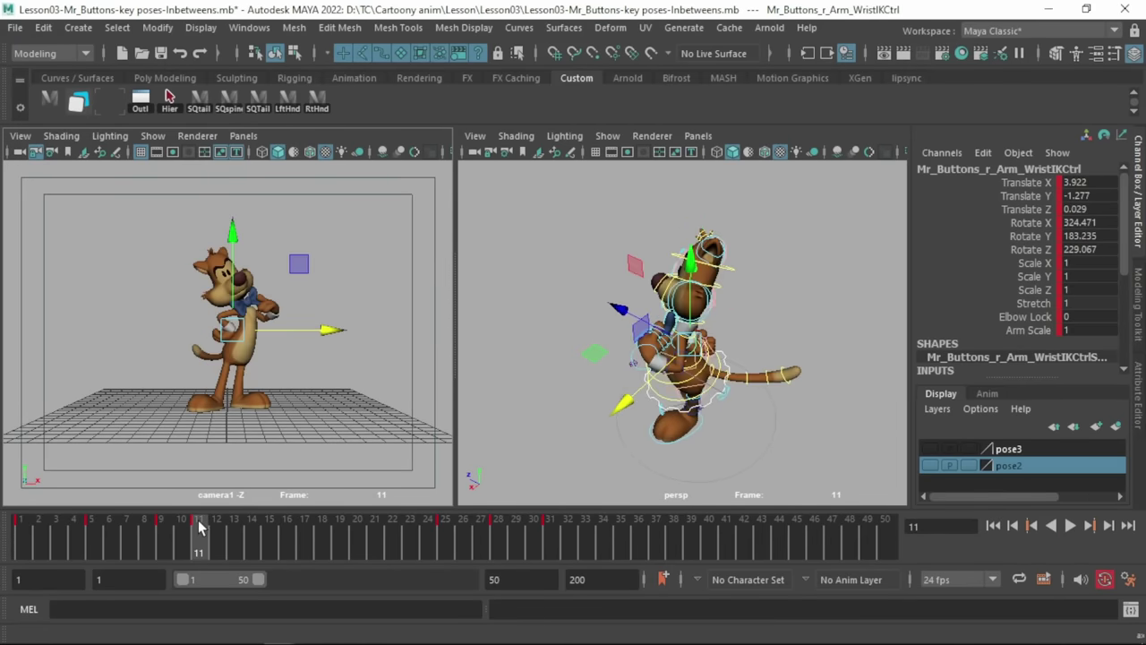
click(25, 543)
click(199, 541)
click(549, 541)
click(26, 543)
click(201, 543)
click(93, 533)
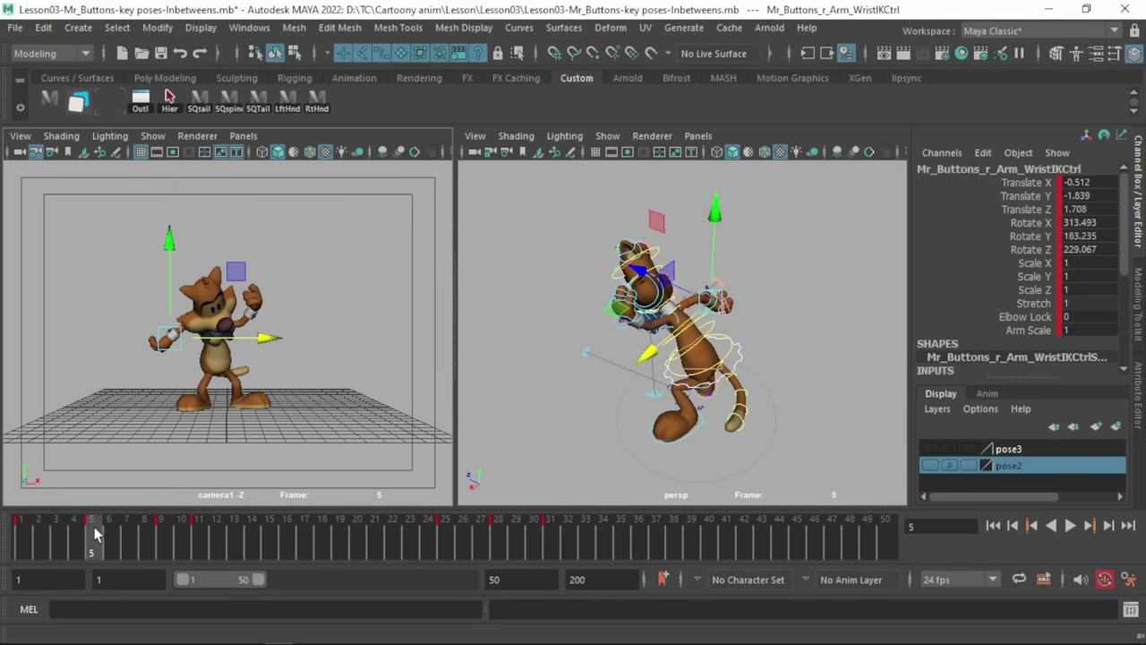
key(period)
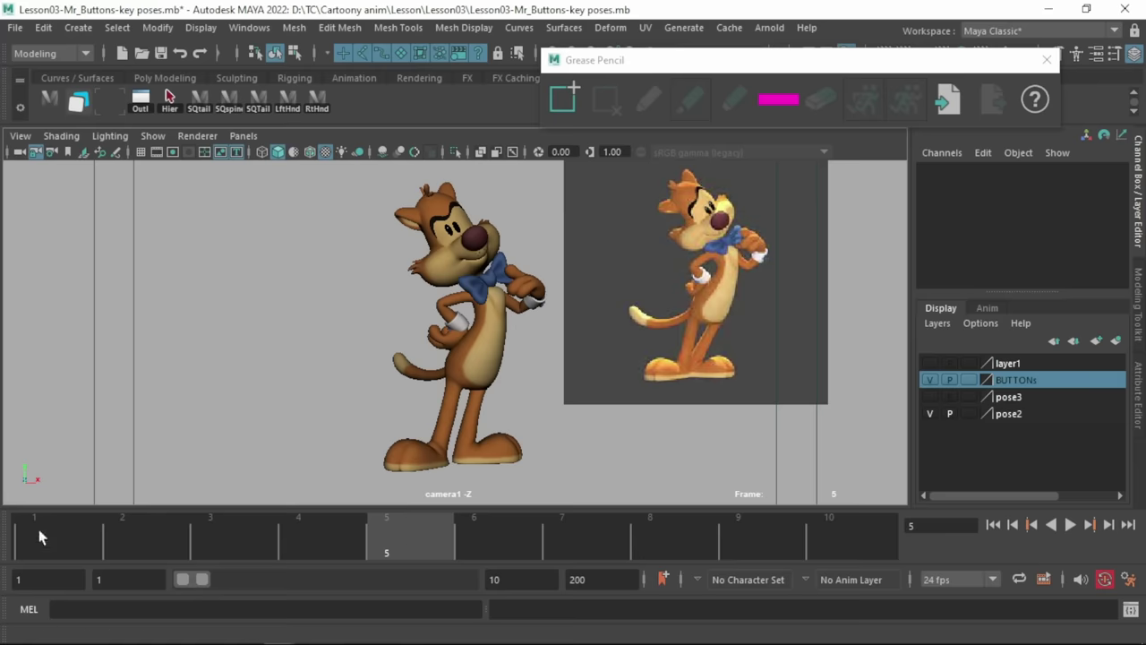
- Examine the character's silhouette in the key poses on frames 1, 5 and 10
key(7)
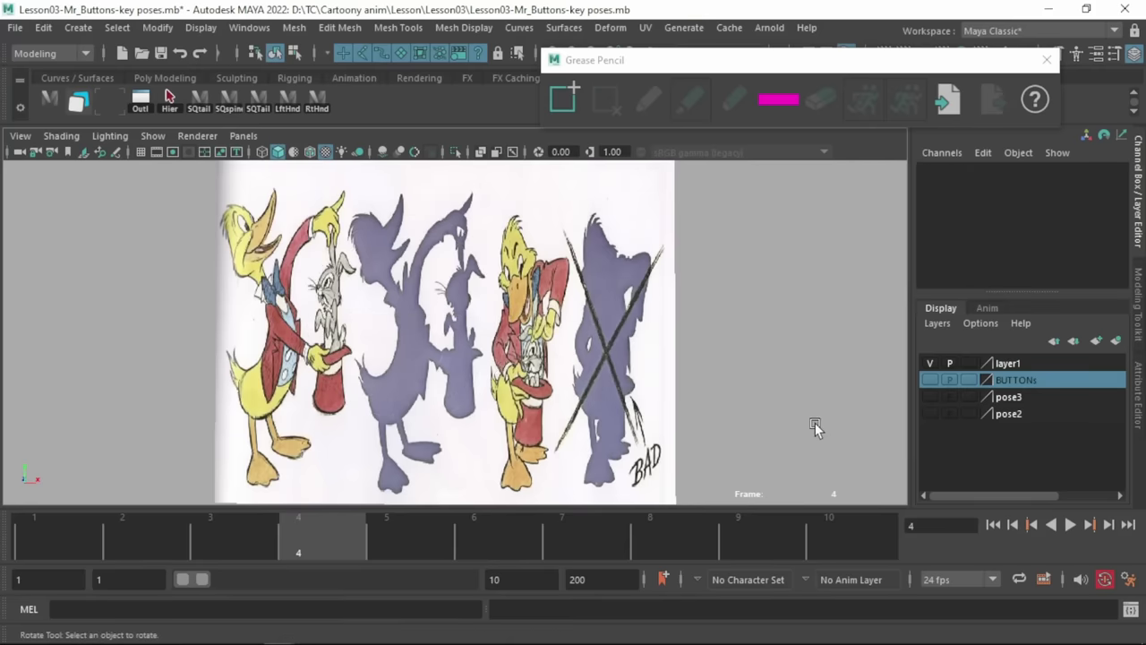
click(405, 552)
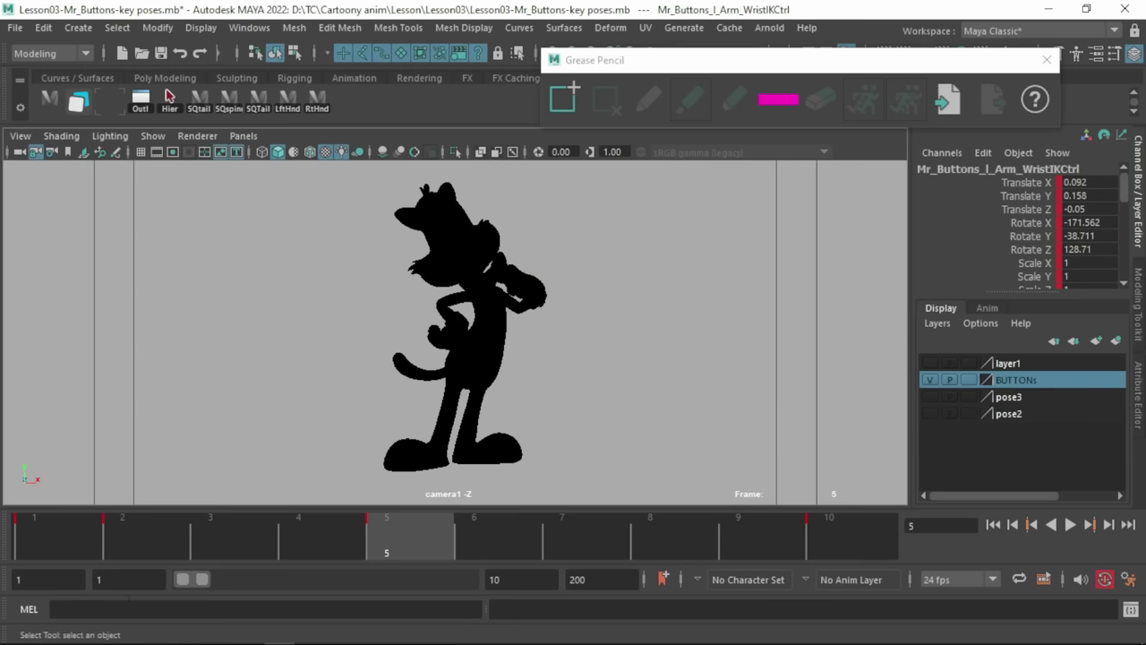
click(56, 535)
click(397, 533)
click(839, 534)
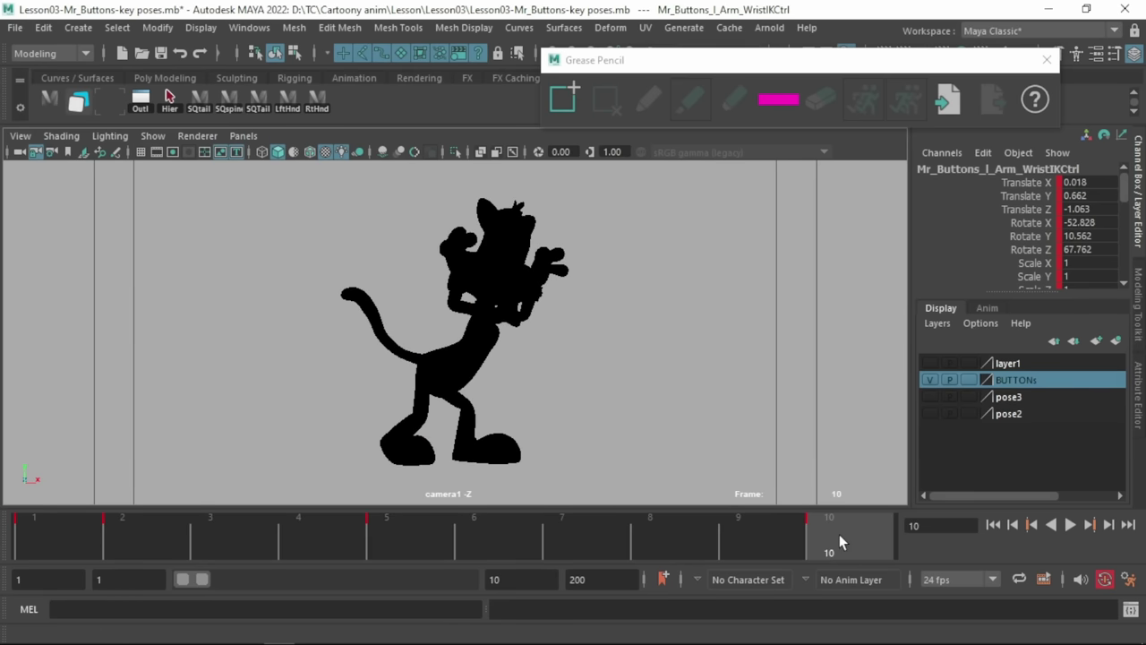
- Draw magenta line-of-action strokes with Grease Pencil over the silhouetted poses on frames 6 and 10
mouse_move(442, 183)
mouse_down()
mouse_move(457, 202)
mouse_move(425, 443)
mouse_up()
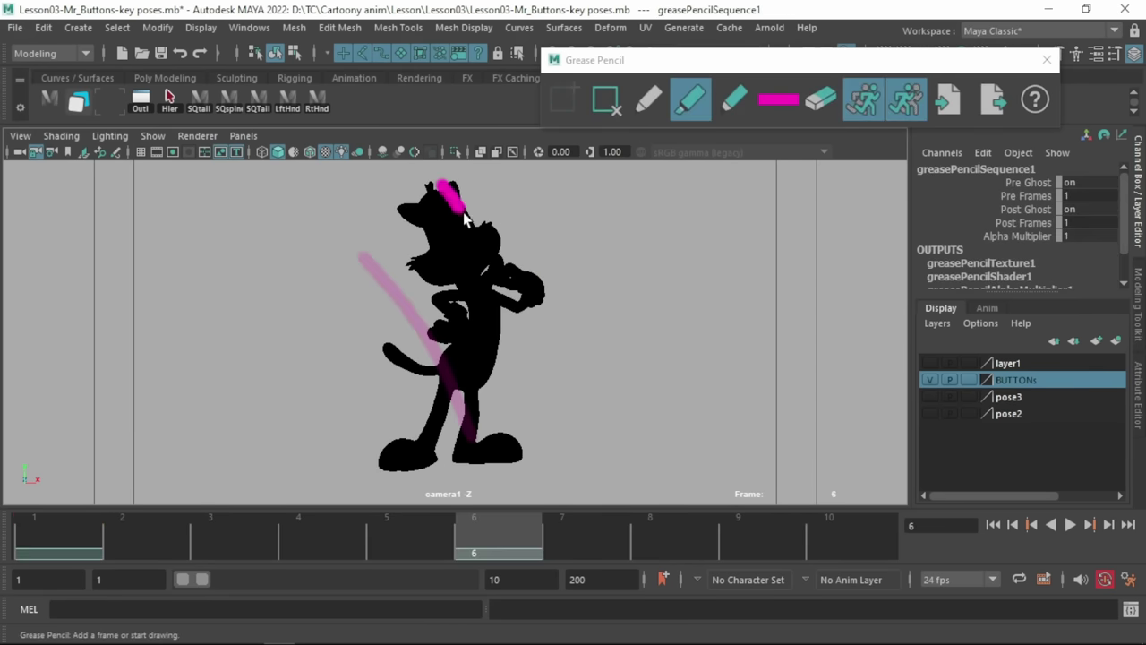
click(851, 540)
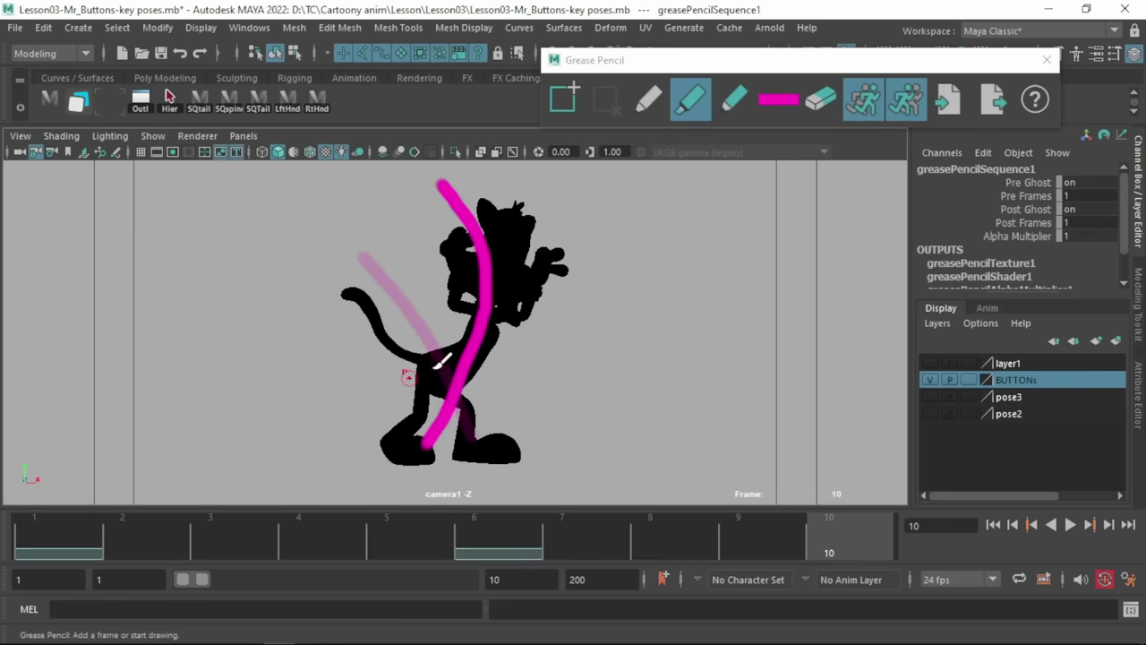
drag(407, 376, 541, 237)
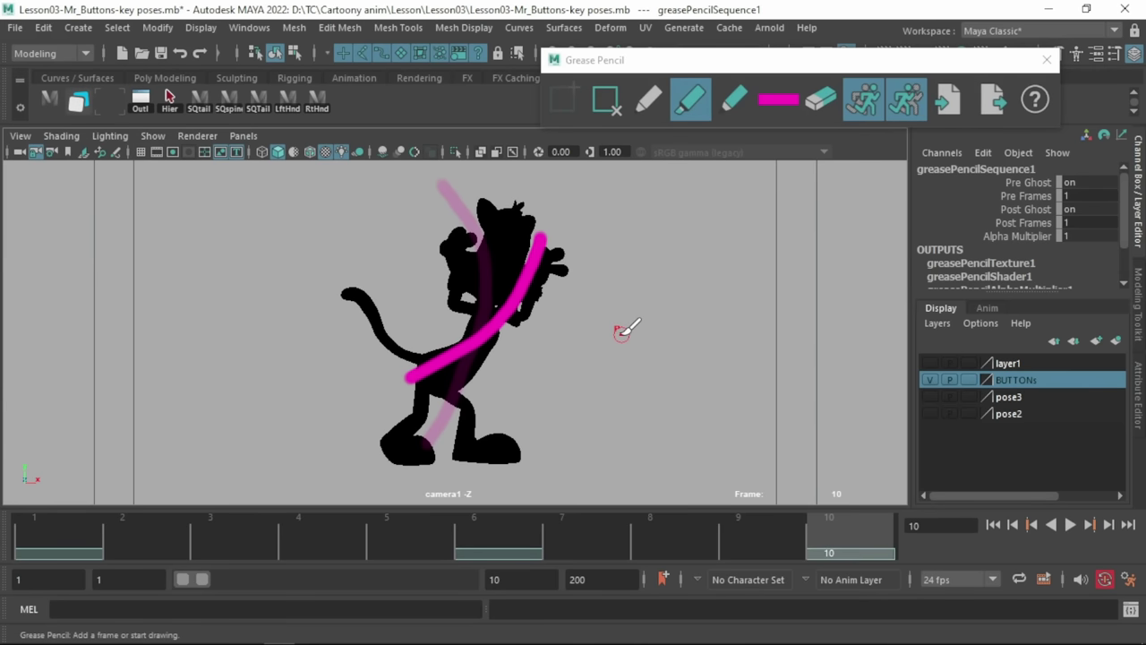
- Draw magenta line-of-action strokes over the full-colour poses on frames 1, 5 and 10
drag(373, 260, 441, 421)
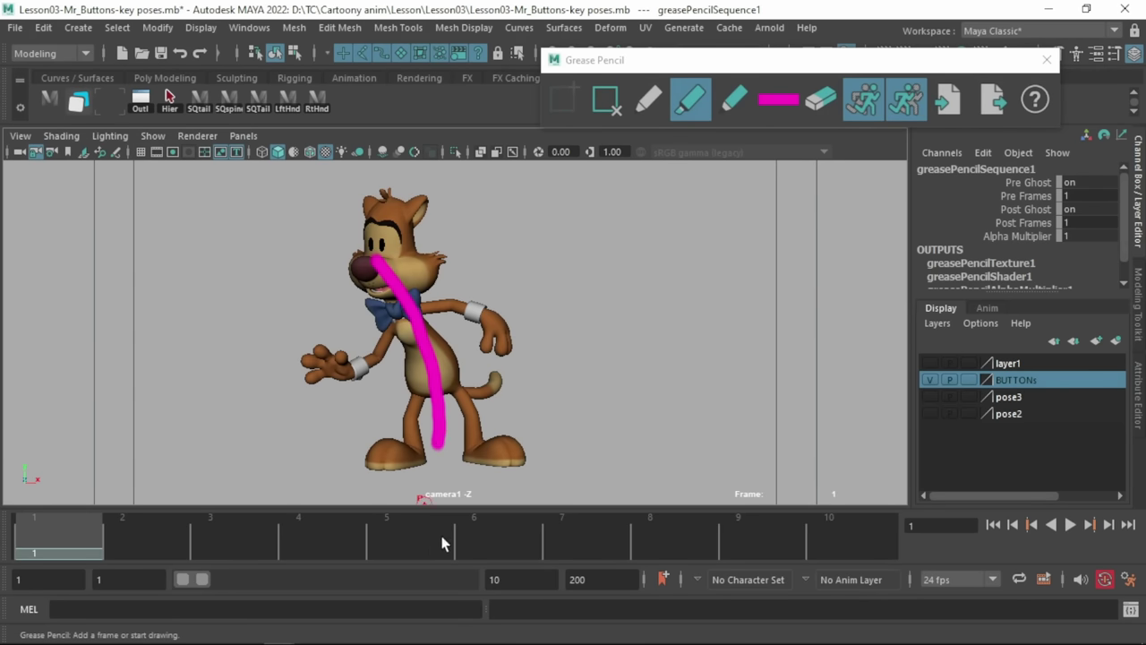
drag(442, 538, 444, 536)
mouse_move(423, 187)
mouse_down()
mouse_move(468, 221)
mouse_move(442, 457)
mouse_up()
click(828, 540)
mouse_move(521, 216)
mouse_down()
mouse_move(523, 242)
mouse_move(433, 408)
mouse_up()
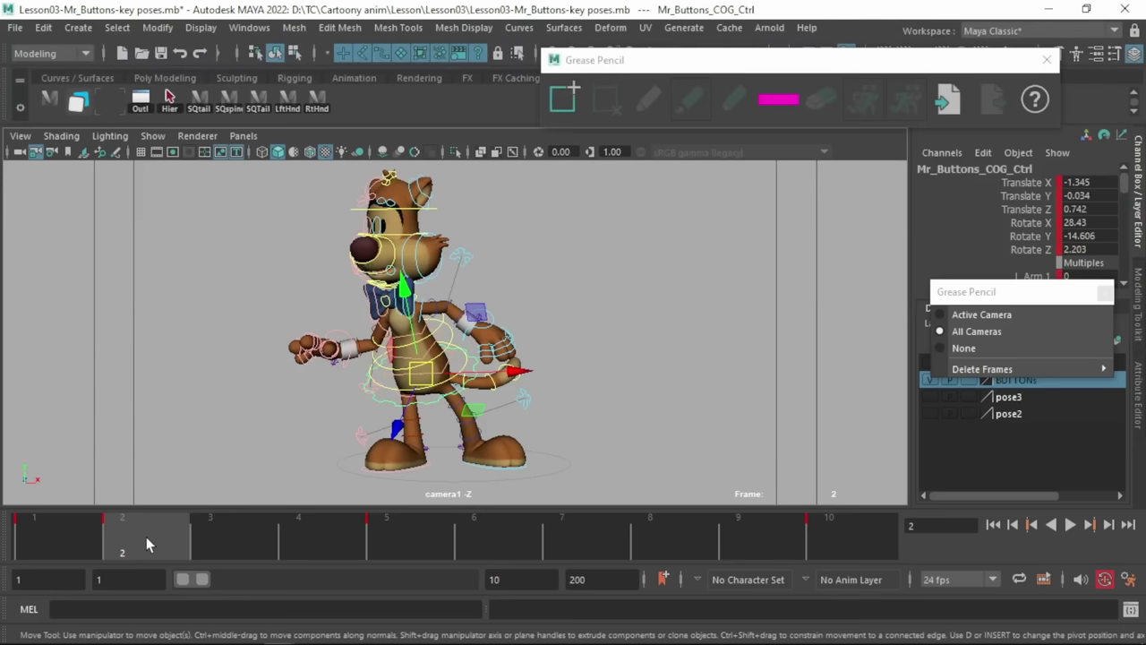
- Add Grease Pencil frames and draw the torso's line of action in magenta on frame 1 and yellow on frame 2
mouse_move(146, 536)
mouse_down()
mouse_move(97, 545)
mouse_move(136, 550)
mouse_up()
click(75, 547)
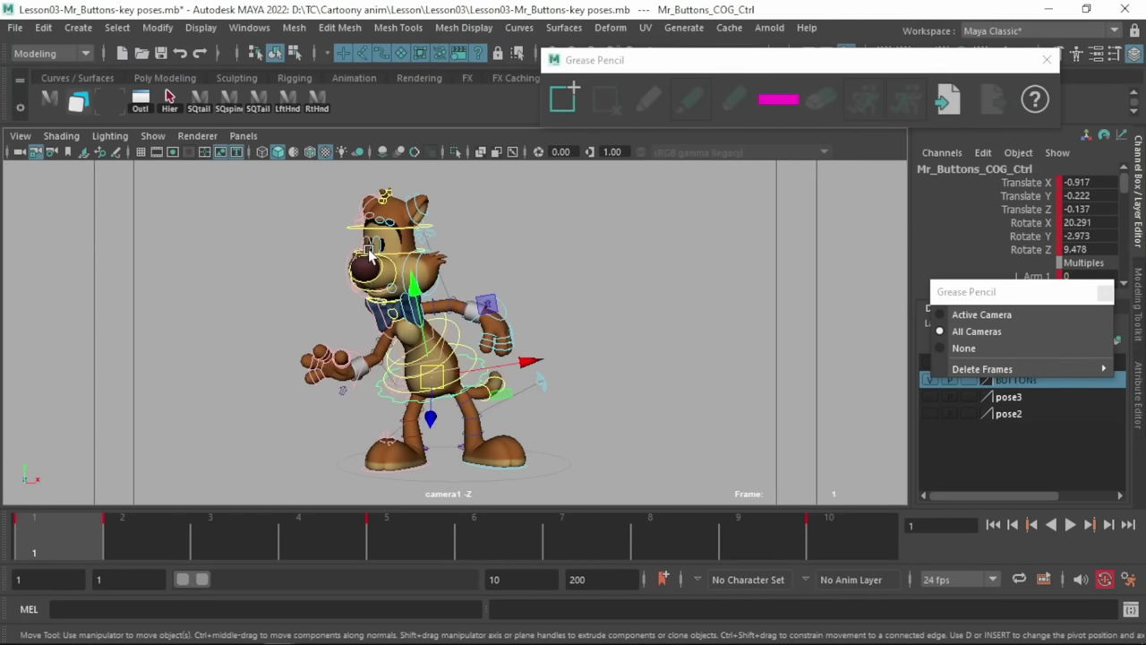
click(563, 99)
drag(390, 277, 456, 445)
click(148, 538)
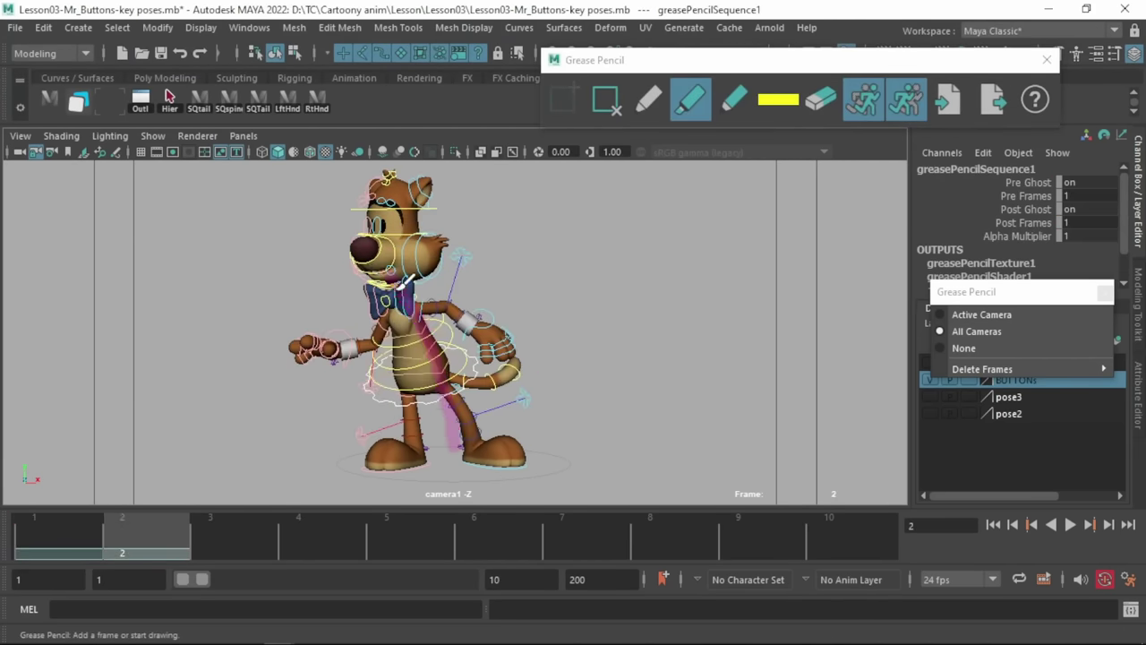
drag(396, 292, 445, 434)
- Undo the last stroke and trace the arms and torso in green on frame 2
drag(63, 531, 150, 531)
click(80, 530)
key(ctrl+z)
mouse_move(320, 353)
mouse_down()
mouse_move(361, 352)
mouse_move(389, 314)
mouse_move(516, 354)
mouse_up()
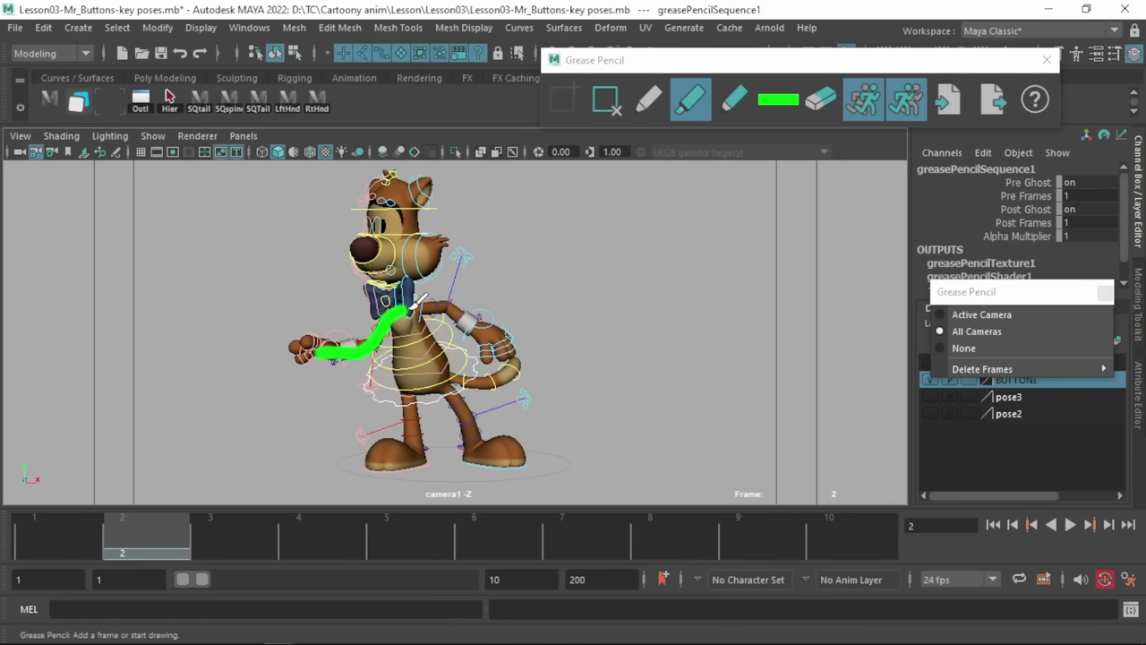
drag(407, 299, 438, 390)
- Trace the body line and both arms in magenta on frame 1 and add arrowheads pointing toward the body
drag(450, 460, 355, 249)
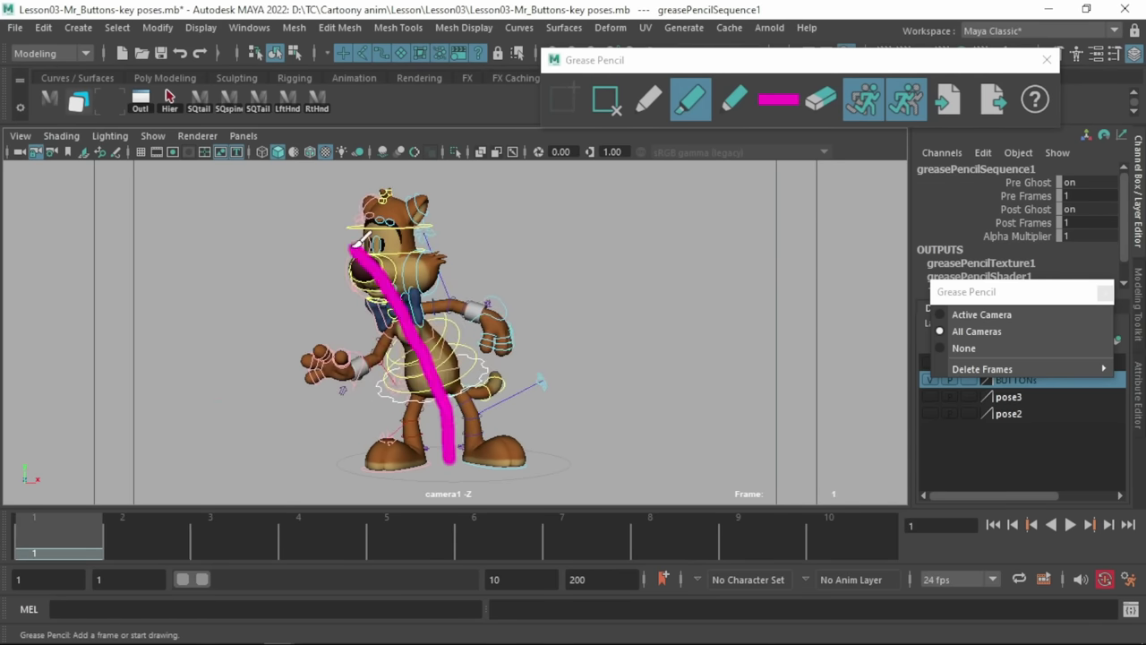
drag(501, 352, 418, 299)
mouse_move(328, 367)
mouse_down()
mouse_move(400, 324)
mouse_move(388, 352)
mouse_up()
drag(503, 303, 464, 329)
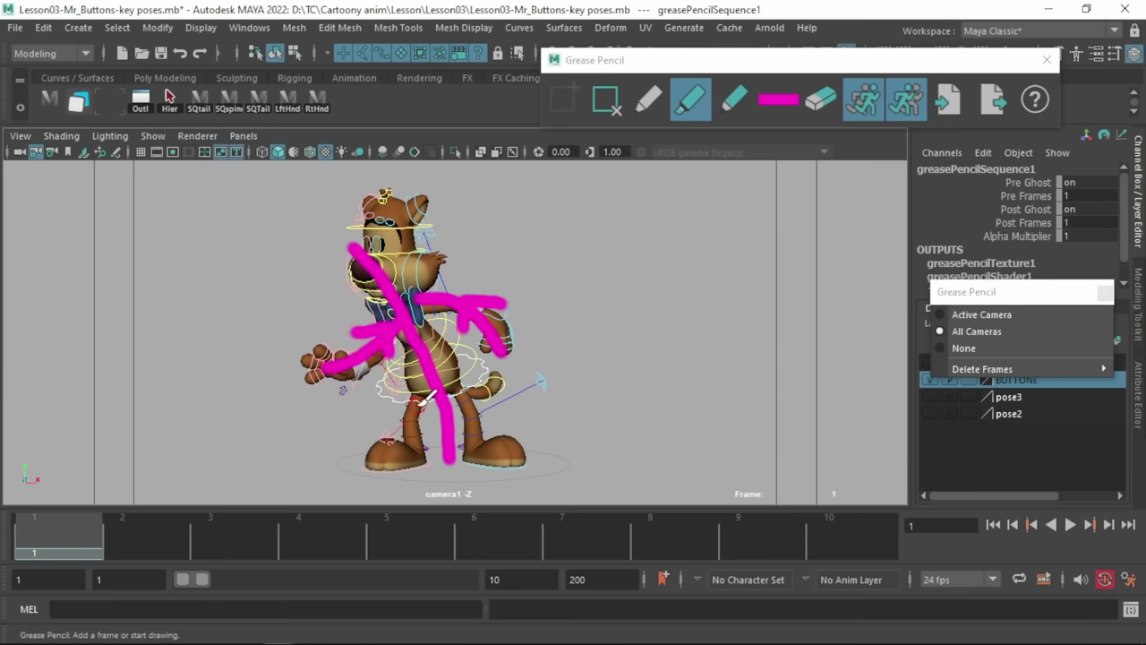
drag(419, 405, 459, 379)
mouse_move(344, 255)
mouse_down()
mouse_move(271, 250)
mouse_move(313, 284)
mouse_up()
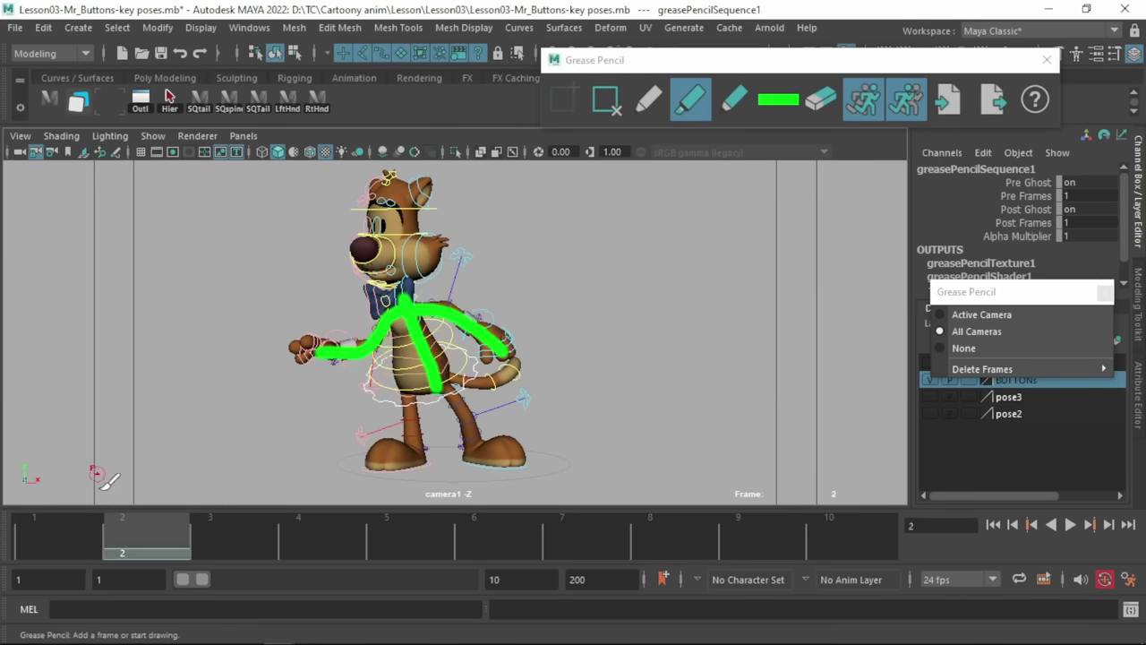
- Draw a stroke across both arms on frame 1 and compare it with the pose on frame 2
click(70, 534)
mouse_move(320, 374)
mouse_down()
mouse_move(512, 328)
mouse_move(515, 342)
mouse_up()
click(157, 527)
mouse_move(157, 527)
mouse_down()
mouse_move(145, 553)
mouse_move(82, 543)
mouse_up()
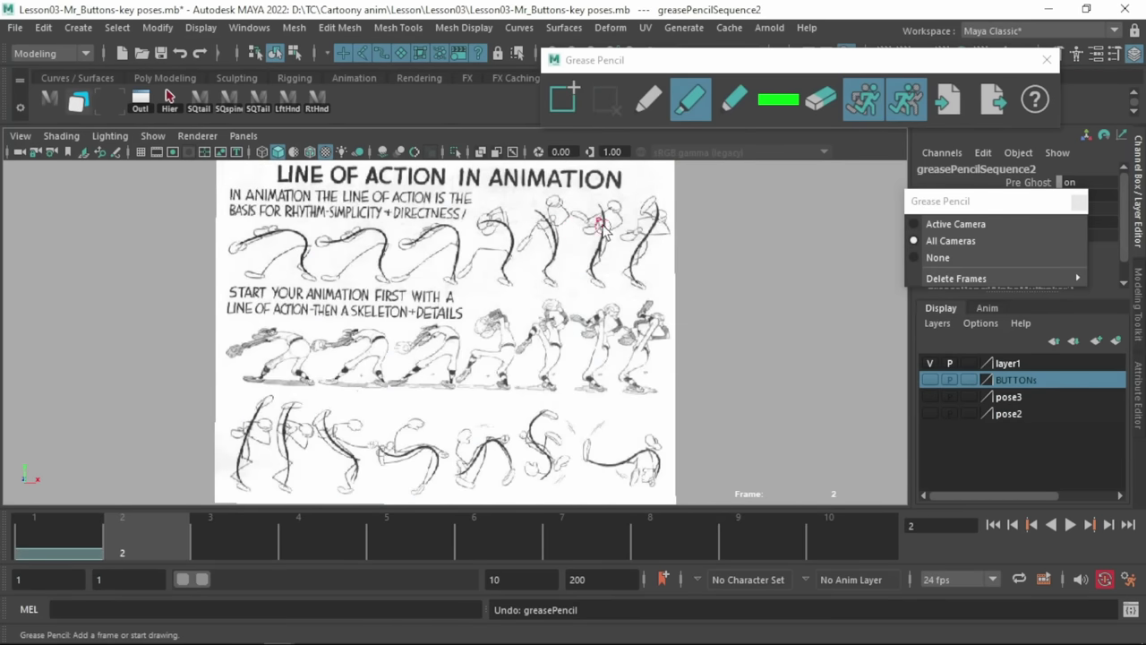
- Examine the character's poses on frames 1 and 2 from several angles in the perspective view
key(period)
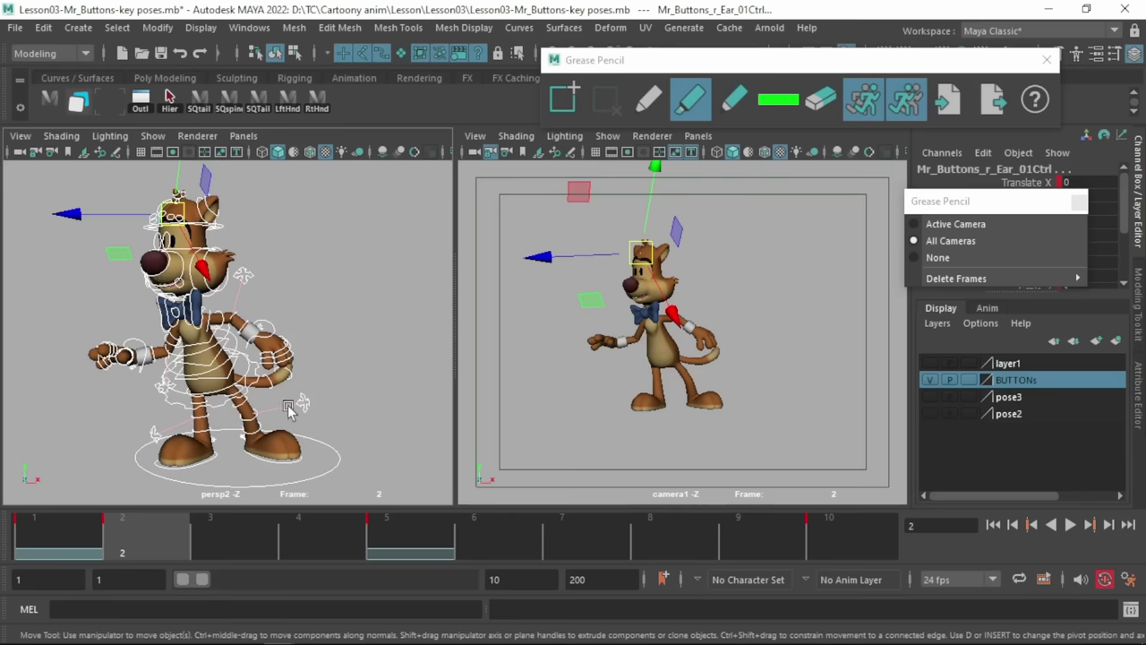
alt+drag(288, 405, 202, 451)
click(96, 525)
mouse_move(255, 385)
alt+mouse_down()
mouse_move(208, 376)
mouse_move(332, 383)
mouse_move(278, 317)
mouse_move(287, 422)
alt+mouse_up()
click(278, 318)
click(690, 98)
click(151, 538)
drag(304, 302, 306, 301)
drag(316, 450, 315, 453)
mouse_move(376, 367)
alt+mouse_down()
mouse_move(77, 391)
mouse_move(106, 471)
alt+mouse_up()
mouse_move(78, 537)
mouse_down()
mouse_move(118, 533)
mouse_move(118, 543)
mouse_move(71, 544)
mouse_up()
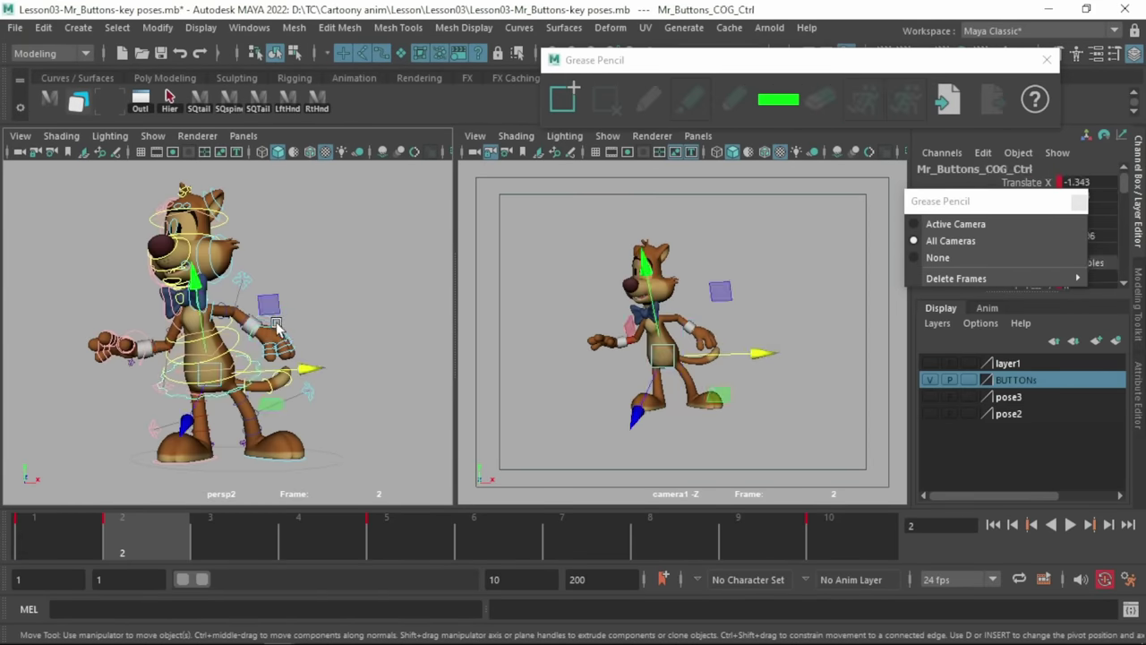
- Reposition the body together with the wrist controls sideways and in depth on frame 2
click(135, 350)
drag(234, 352, 249, 352)
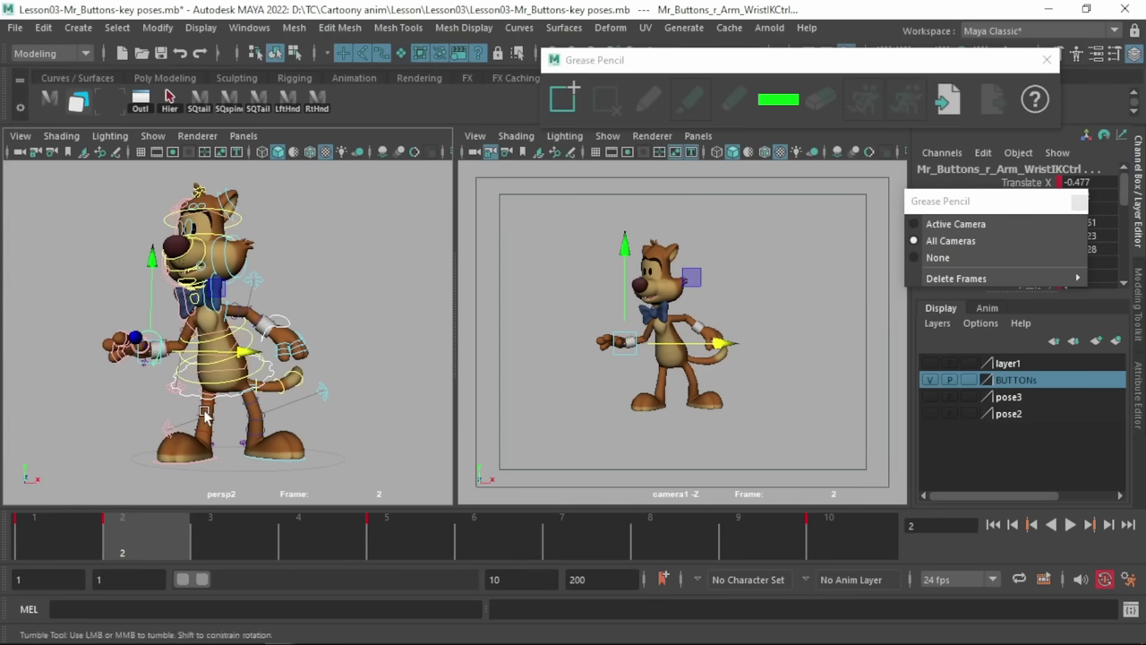
alt+drag(204, 413, 365, 399)
drag(377, 358, 362, 355)
alt+drag(383, 401, 183, 414)
drag(246, 361, 86, 355)
alt+drag(193, 405, 413, 417)
- Lower the body and wrist controls on frame 2 and compare the pose with frame 1
click(75, 551)
click(126, 541)
drag(294, 260, 294, 273)
key(comma)
key(period)
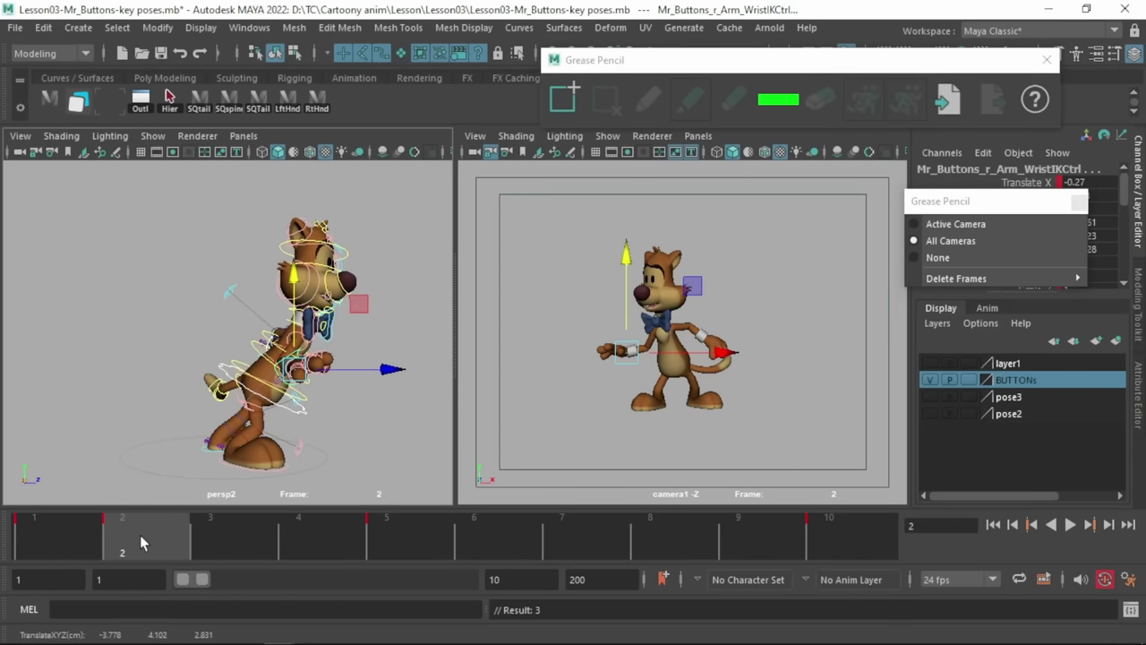
alt+drag(260, 443, 199, 460)
alt+drag(239, 412, 282, 321)
key(comma)
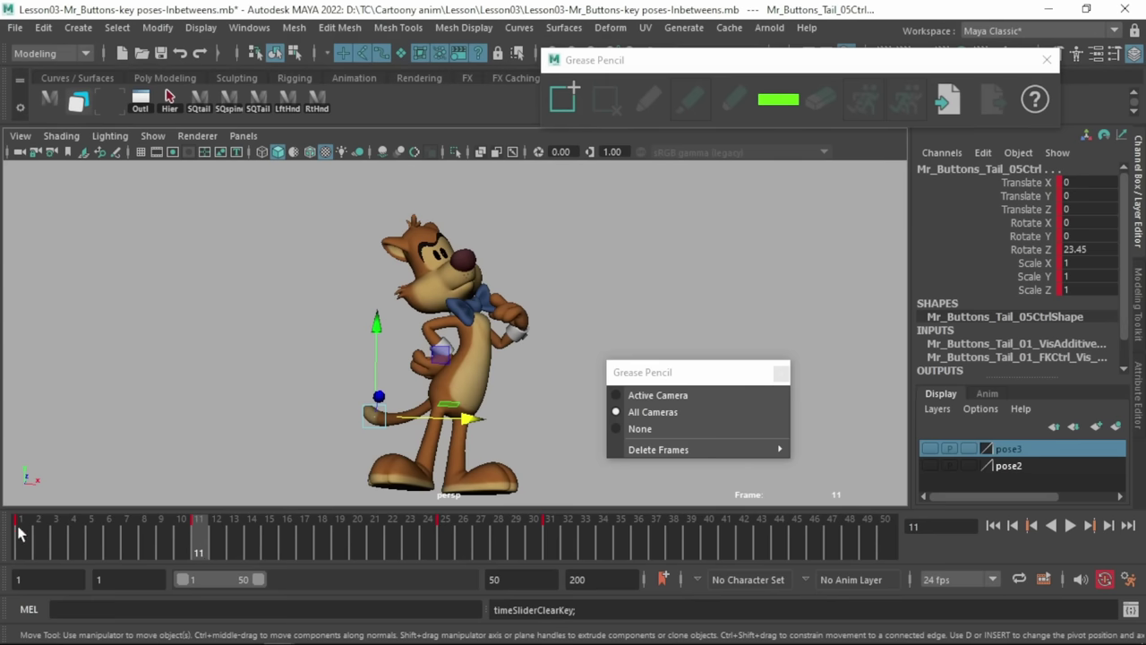
- Select all the character's animation keys in the Graph Editor and set them to stepped tangents
drag(42, 540, 148, 534)
mouse_move(454, 539)
mouse_down()
mouse_move(541, 539)
mouse_move(443, 548)
mouse_up()
click(25, 527)
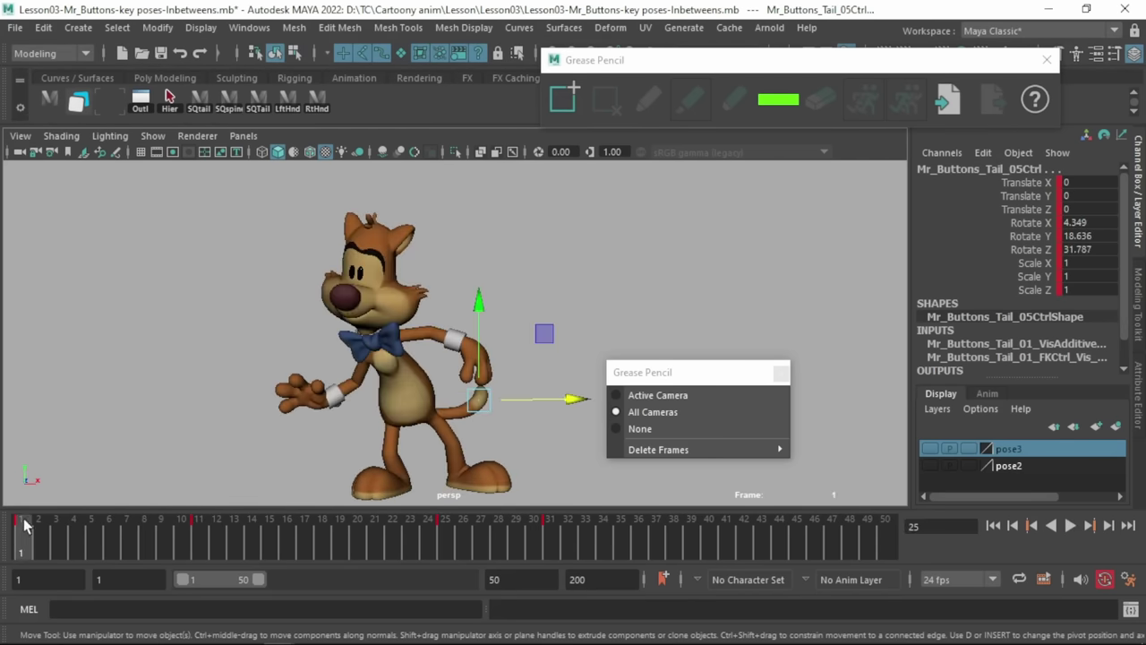
key(shift+g)
drag(391, 211, 386, 109)
click(572, 67)
- Review the stepped poses on frames 1, 11, 27 and 31
drag(69, 538, 88, 531)
click(198, 541)
click(28, 538)
click(488, 537)
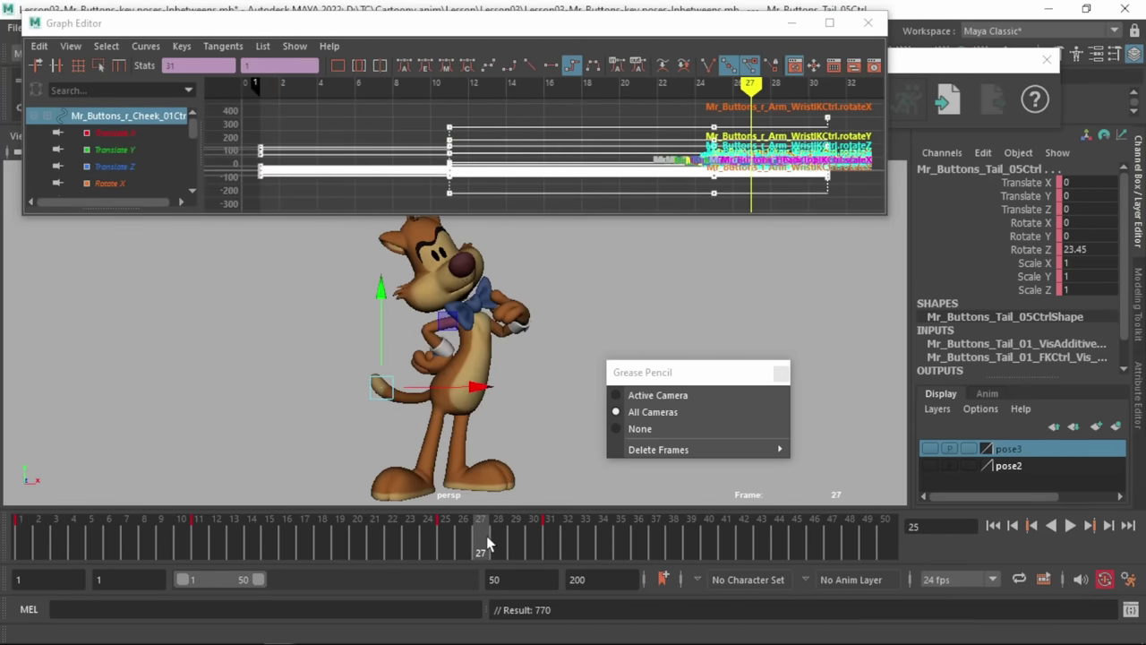
click(551, 539)
drag(360, 204, 356, 114)
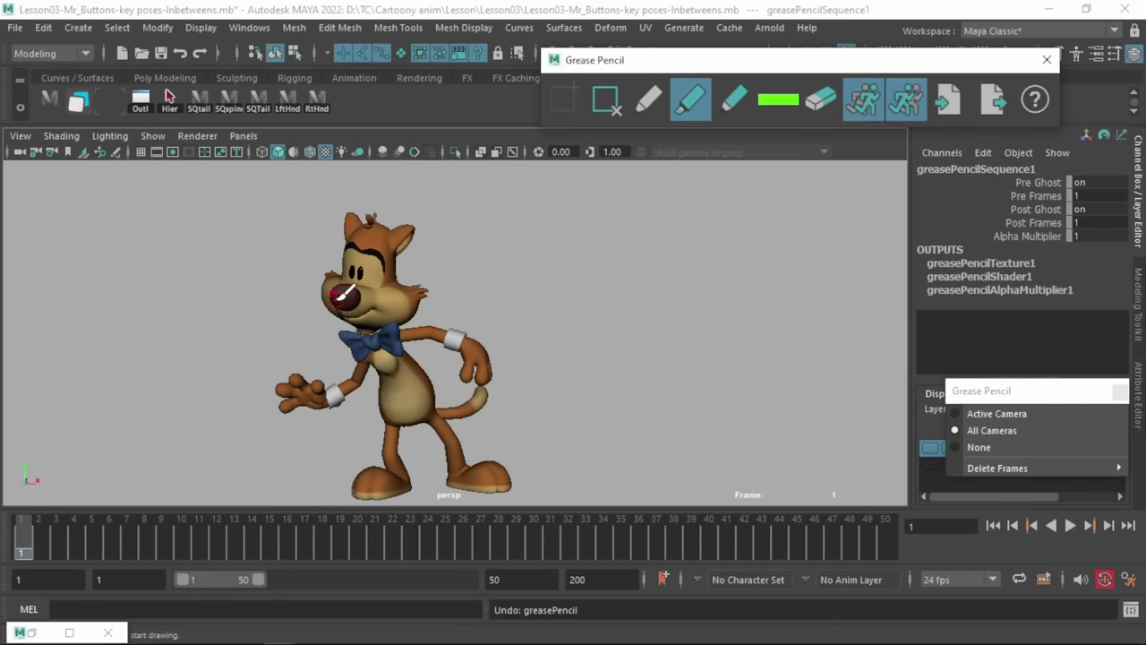
- Mark the nose on frames 1 and 11 in green and sketch lower and upper arcs between the two poses
click(344, 303)
mouse_move(199, 541)
mouse_down()
mouse_move(231, 535)
mouse_move(199, 534)
mouse_up()
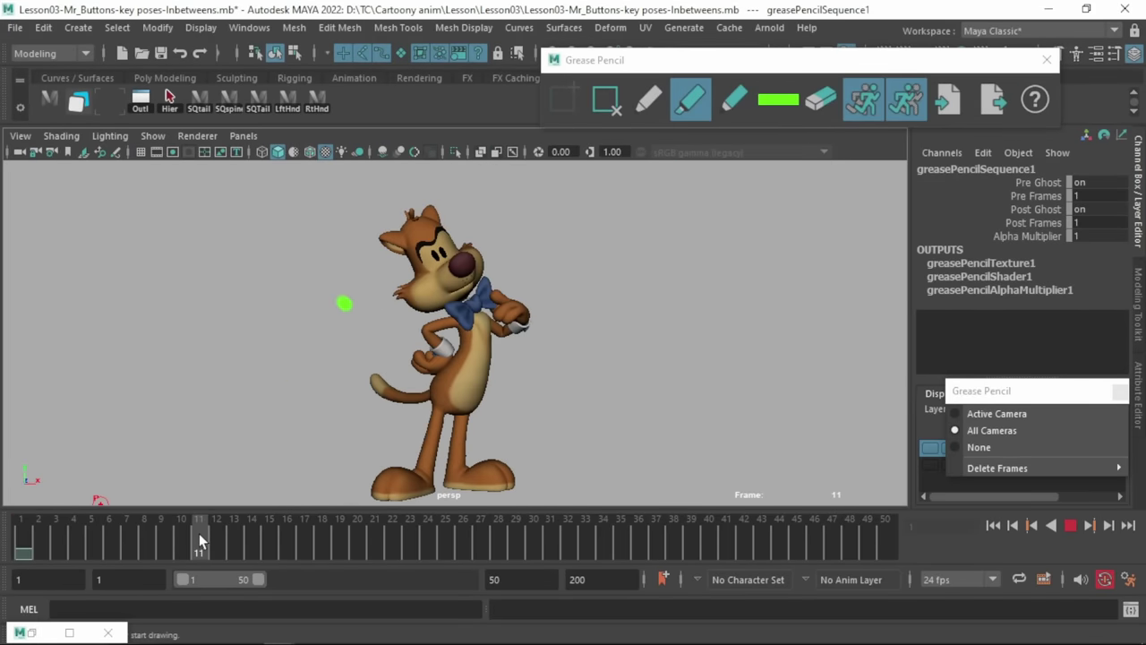
click(465, 264)
drag(403, 323, 466, 264)
mouse_move(352, 276)
mouse_down()
mouse_move(399, 233)
mouse_move(439, 241)
mouse_up()
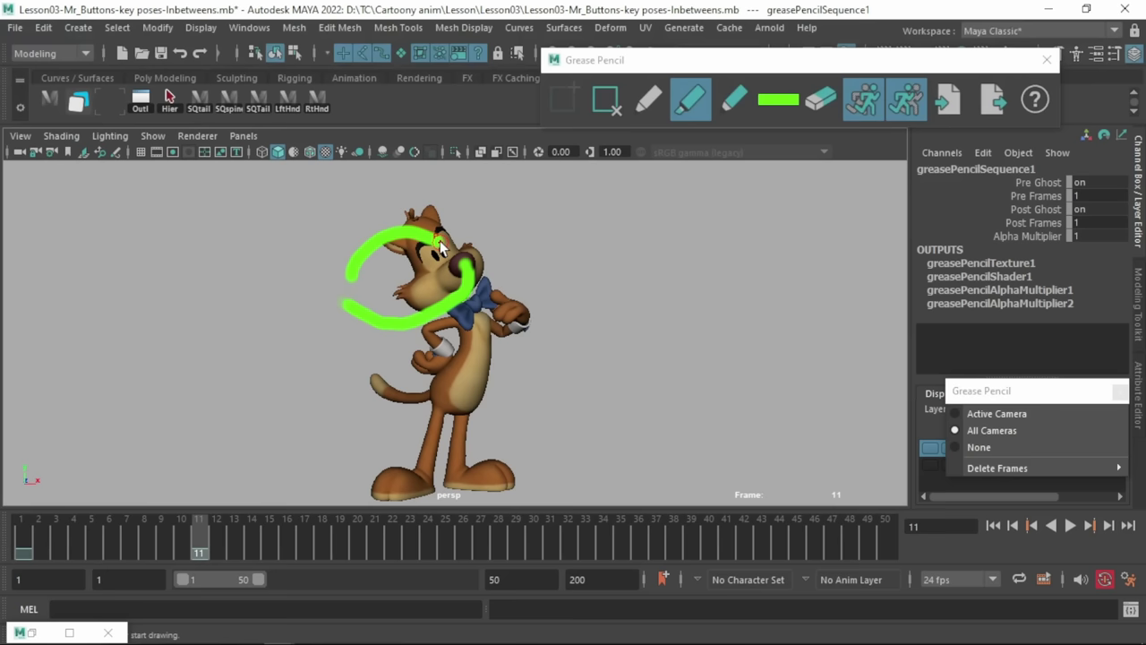
- Sketch a series of green spacing strokes that widen from the empty area beside the character across its body
drag(151, 360, 165, 376)
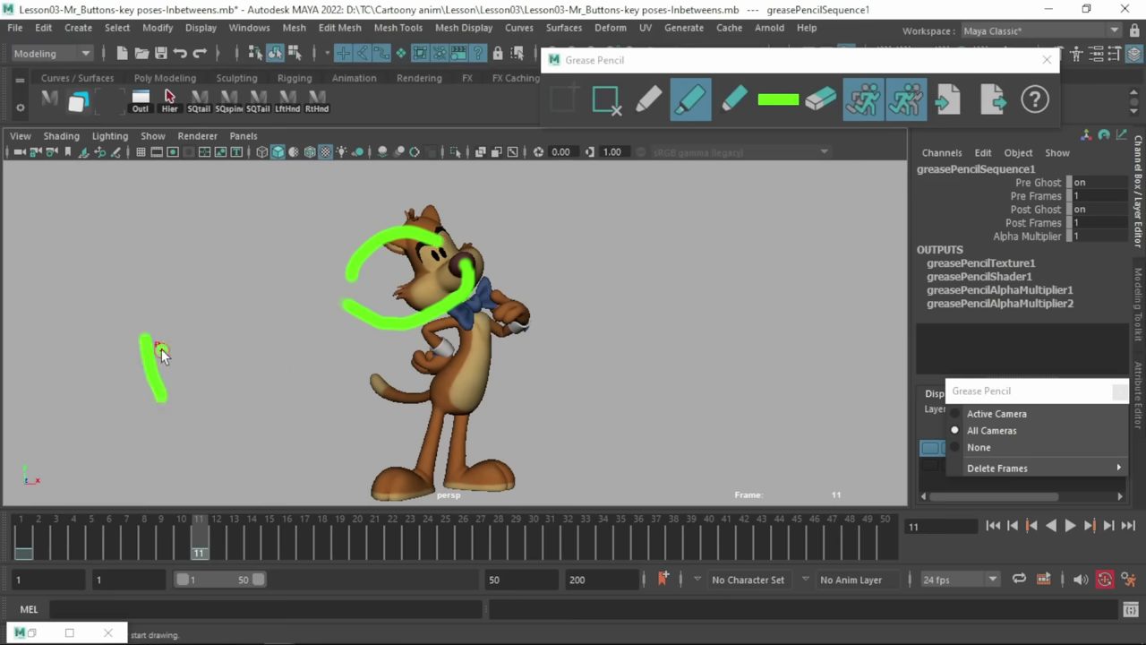
drag(158, 327, 180, 385)
mouse_move(178, 339)
mouse_down()
mouse_move(198, 372)
mouse_move(229, 376)
mouse_up()
drag(256, 314, 295, 371)
drag(321, 267, 433, 407)
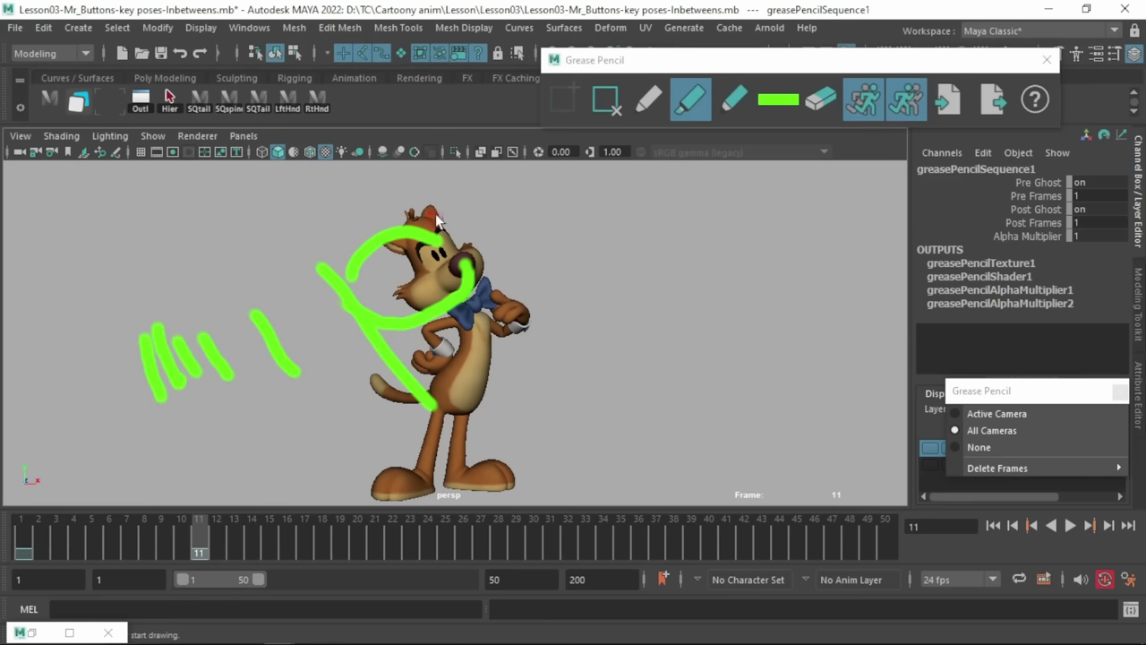
drag(438, 212, 570, 365)
drag(144, 356, 362, 279)
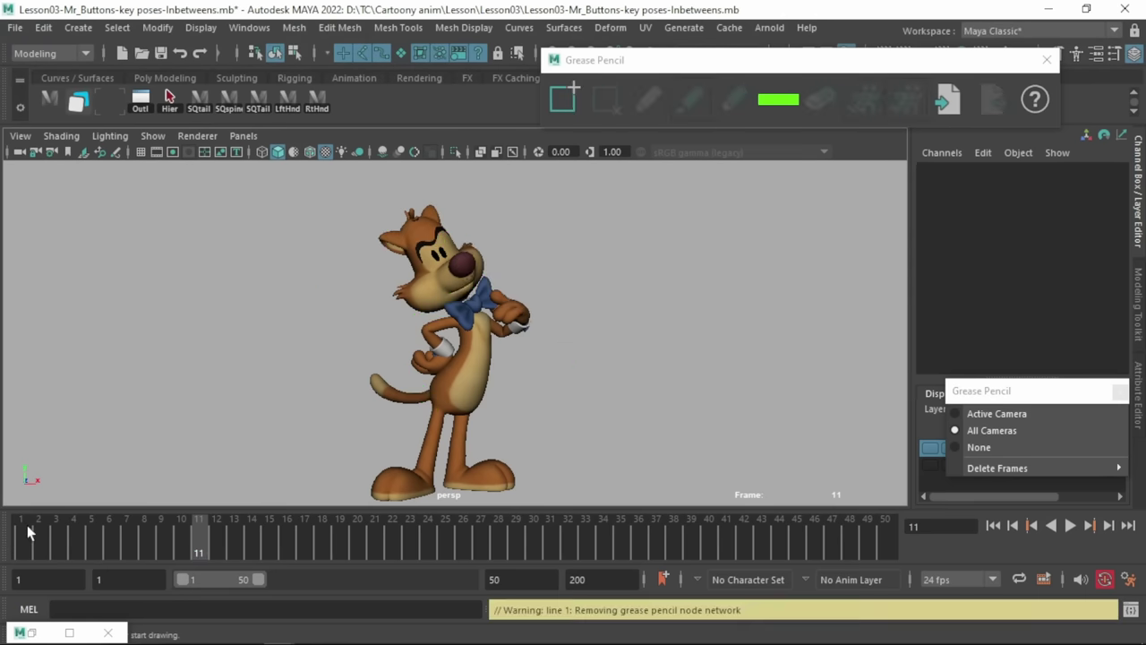
- Display the rig's control curves in the viewport and select the COG control on frame 5
mouse_move(25, 533)
mouse_down()
mouse_move(74, 553)
mouse_move(213, 550)
mouse_move(55, 534)
mouse_move(174, 541)
mouse_up()
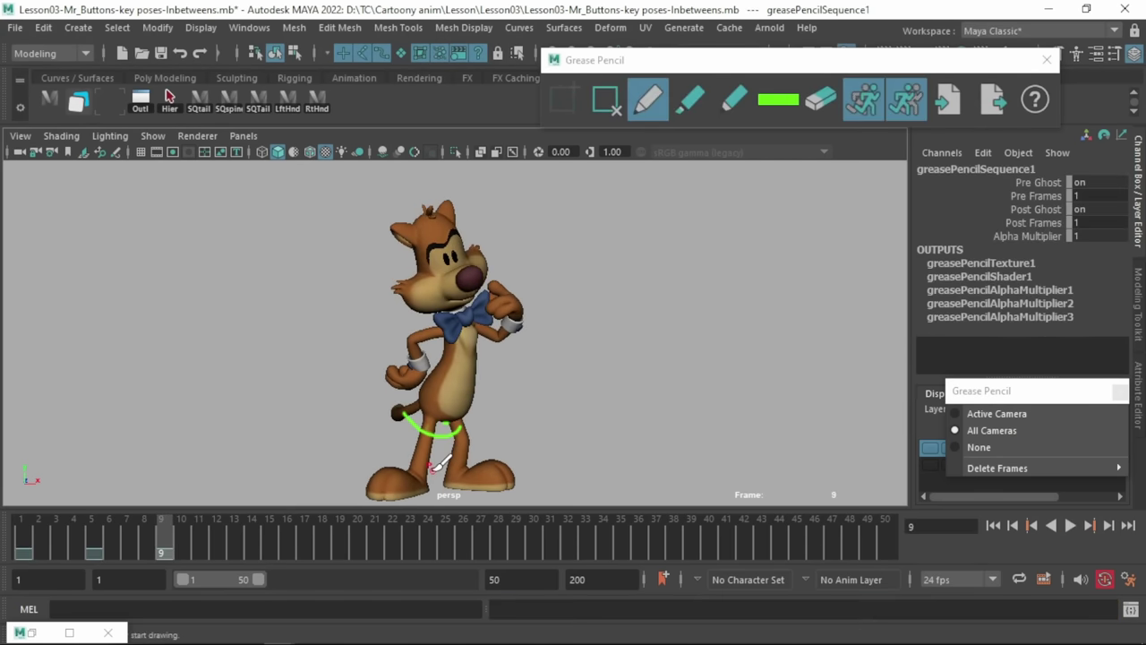
click(93, 530)
click(152, 136)
click(193, 102)
key(w)
click(355, 424)
drag(410, 323, 418, 331)
key(ctrl+z)
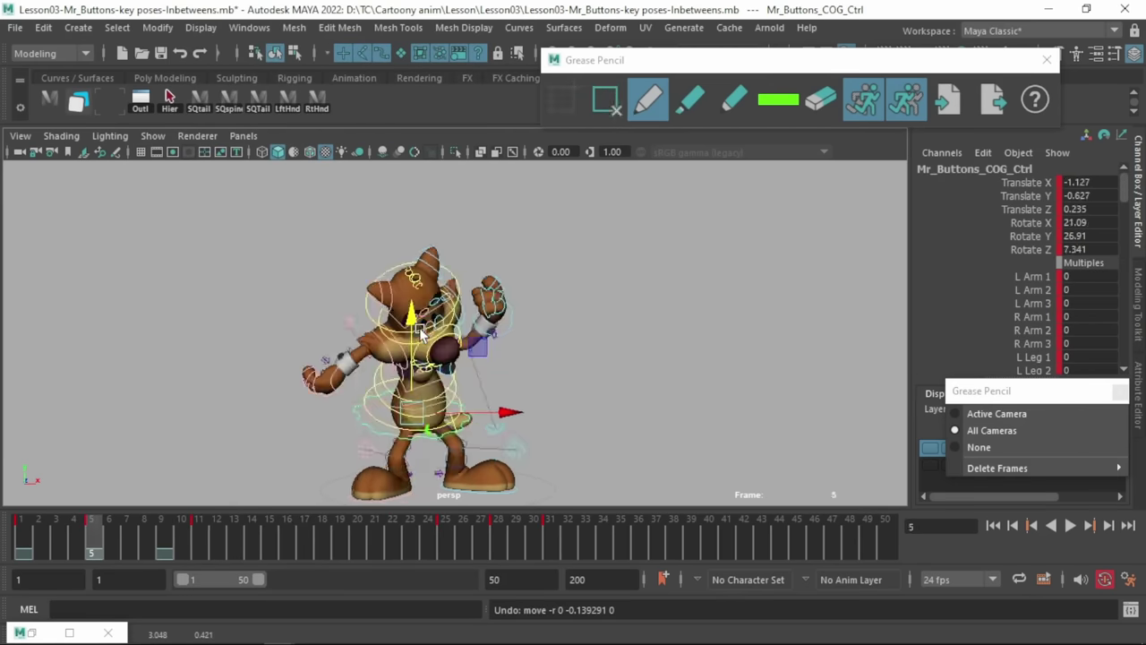
- Shift the COG control on frame 5 to about -0.177 in Translate Z, comparing it with the neighbouring poses from the side
key(space)
key(space)
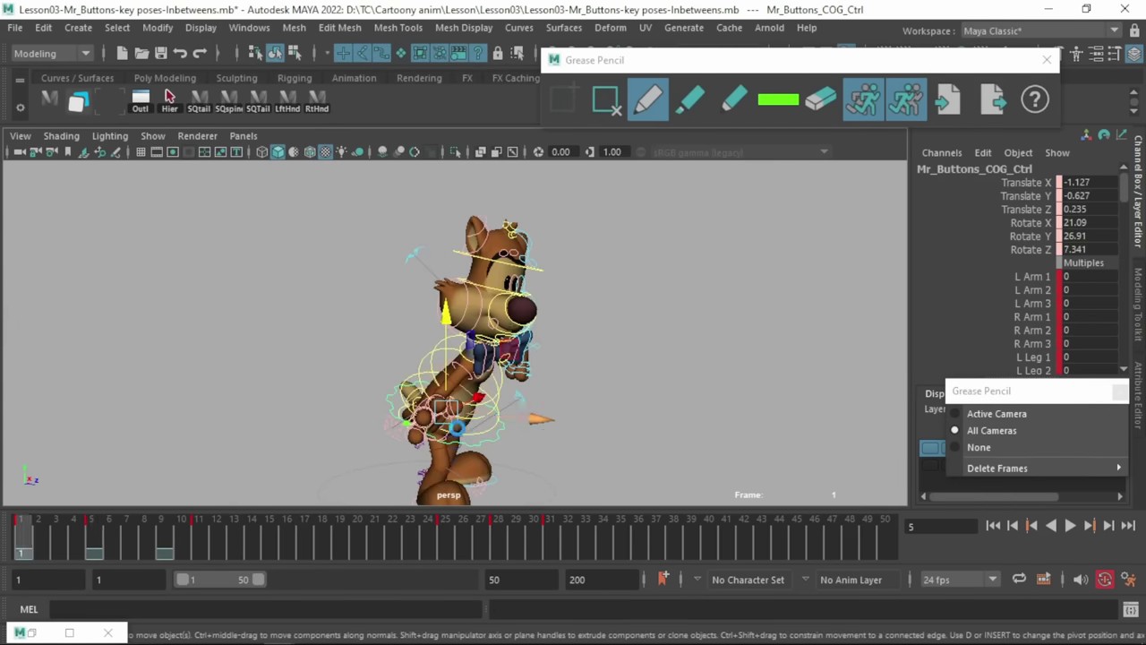
key(period)
key(period)
key(comma)
drag(525, 431, 516, 428)
key(comma)
key(period)
key(period)
key(comma)
alt+drag(473, 467, 382, 443)
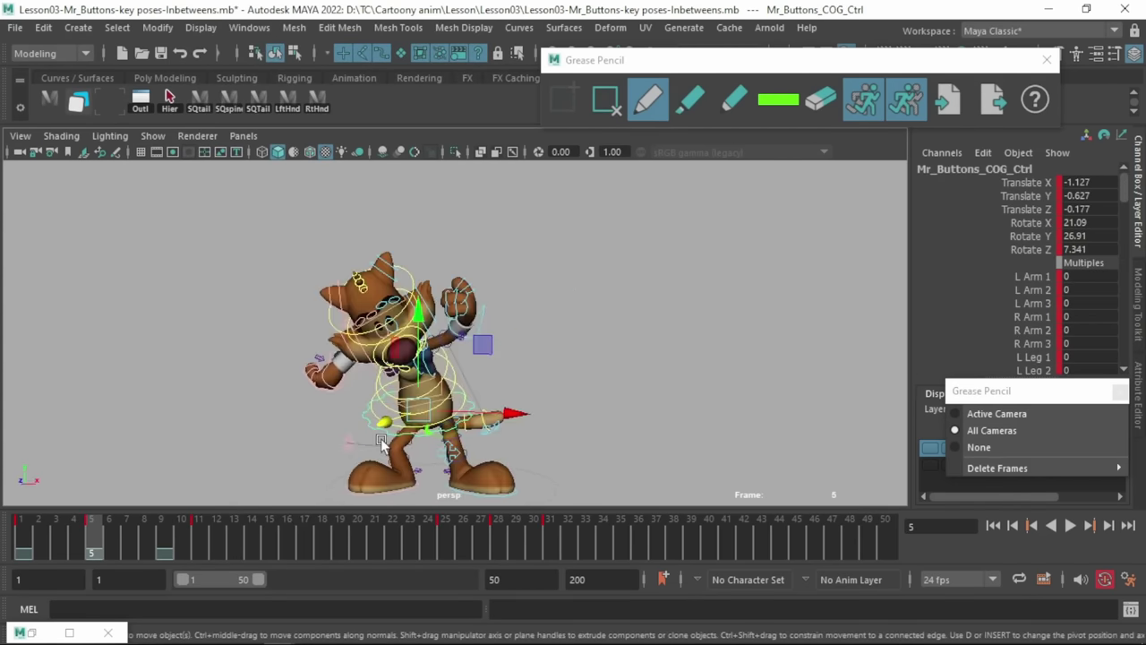
- Shift the COG control on frame 5 to about 0.017 in Translate Z and display the control curves in the camera view
key(space)
key(space)
key(space)
alt+drag(621, 428, 722, 435)
drag(763, 393, 768, 395)
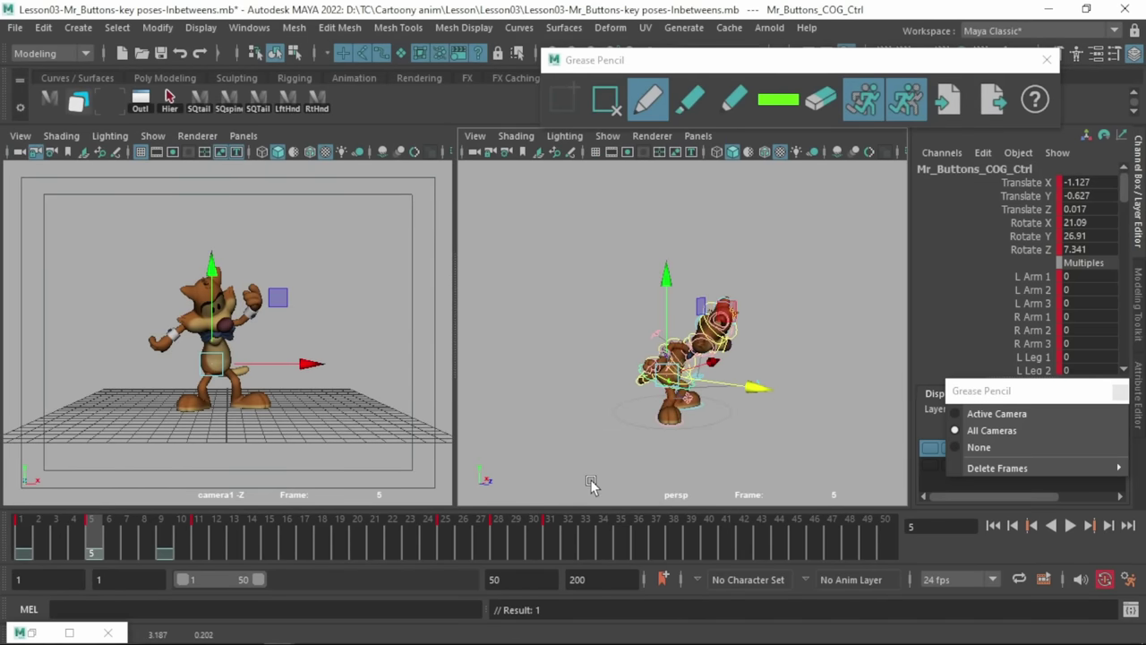
key(space)
click(150, 137)
click(233, 104)
- Mark the hips with the green marker on frames 1, 5 and 9, and sketch a dipping arc beside the character
click(22, 531)
click(199, 531)
click(96, 530)
click(29, 533)
click(690, 100)
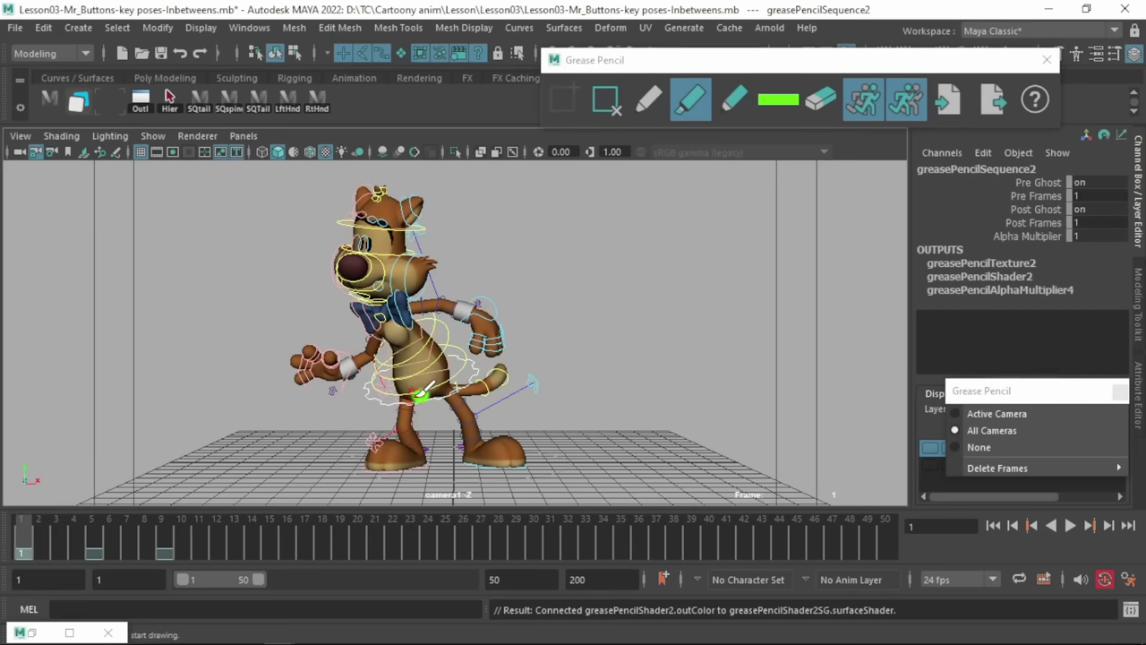
click(97, 530)
click(21, 539)
click(93, 530)
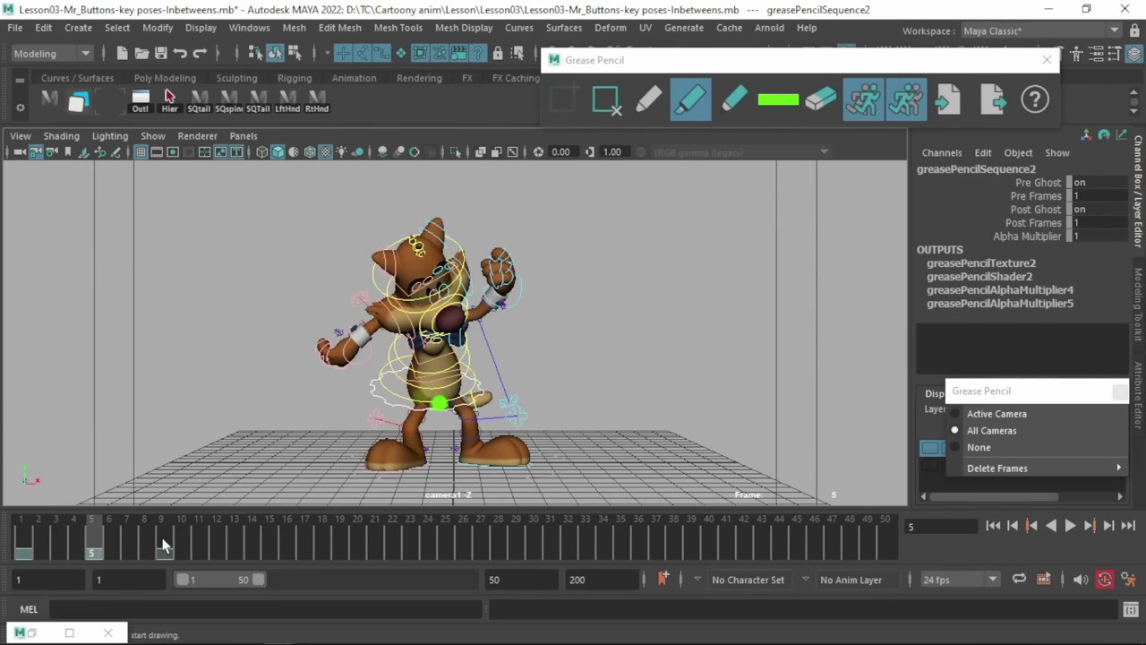
click(162, 539)
drag(457, 395, 468, 393)
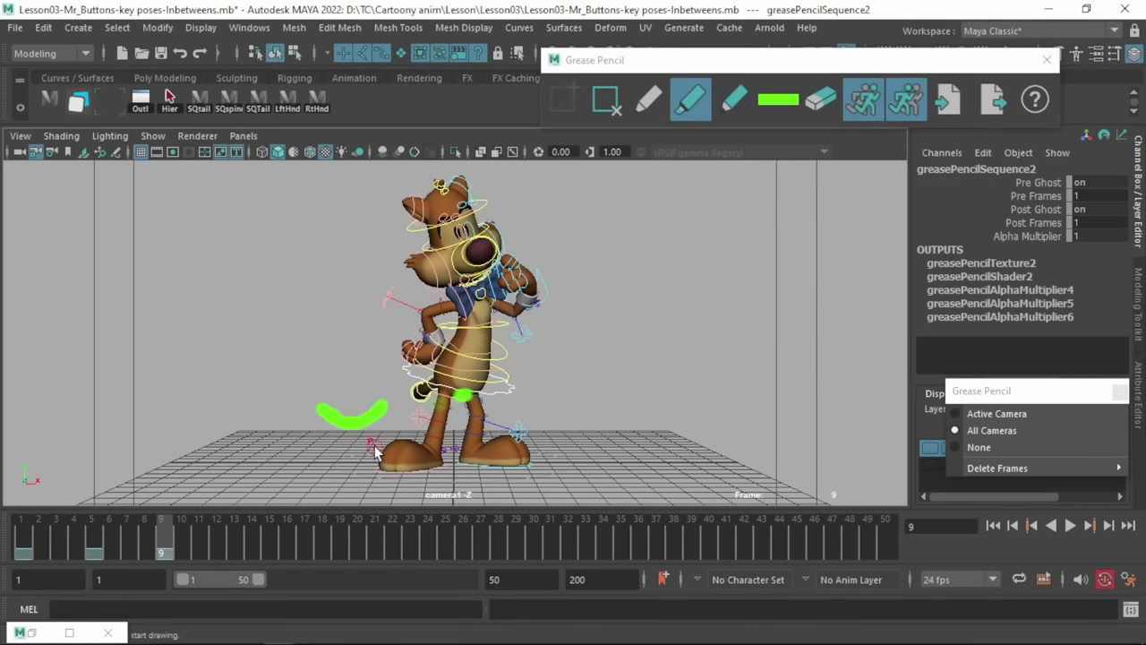
- Try to shift the COG control on frame 5 sideways along X, comparing the pose with frame 11
click(94, 534)
key(w)
click(473, 394)
click(199, 531)
click(95, 532)
drag(524, 391, 541, 391)
key(ctrl+z)
- Try to shift the COG and both wrist IK controls together along X on frame 5 and key them
shift+click(352, 356)
shift+click(520, 289)
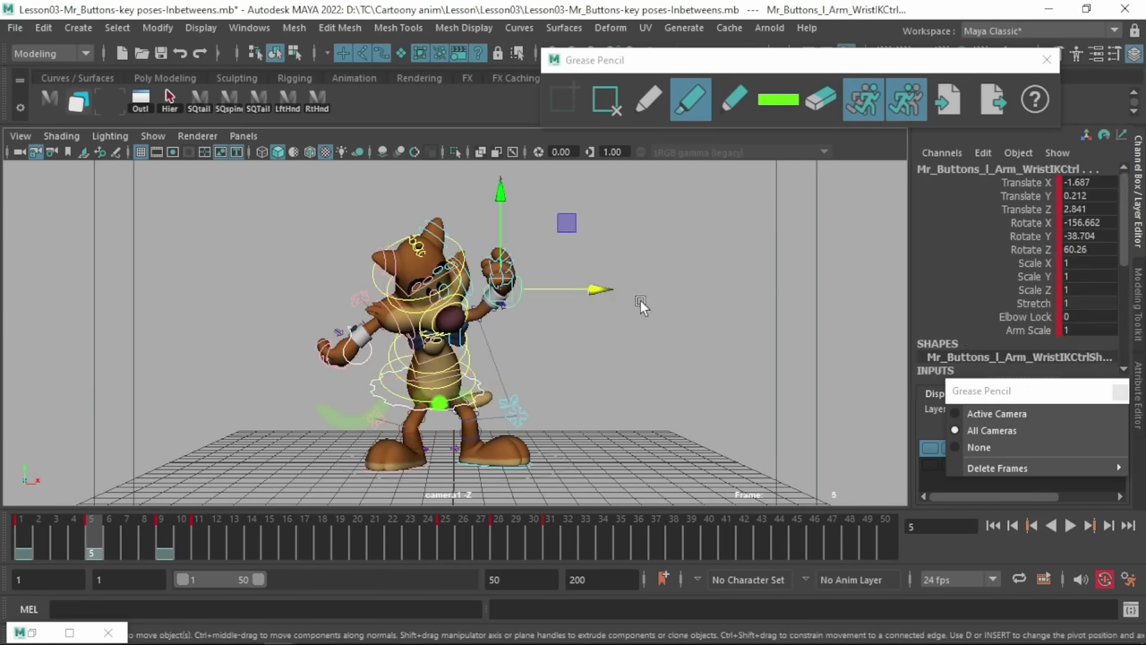
drag(603, 290, 620, 290)
key(s)
key(period)
key(ctrl+z)
key(ctrl+z)
key(ctrl+z)
key(ctrl+z)
key(ctrl+z)
key(ctrl+z)
key(ctrl+z)
key(ctrl+z)
key(ctrl+z)
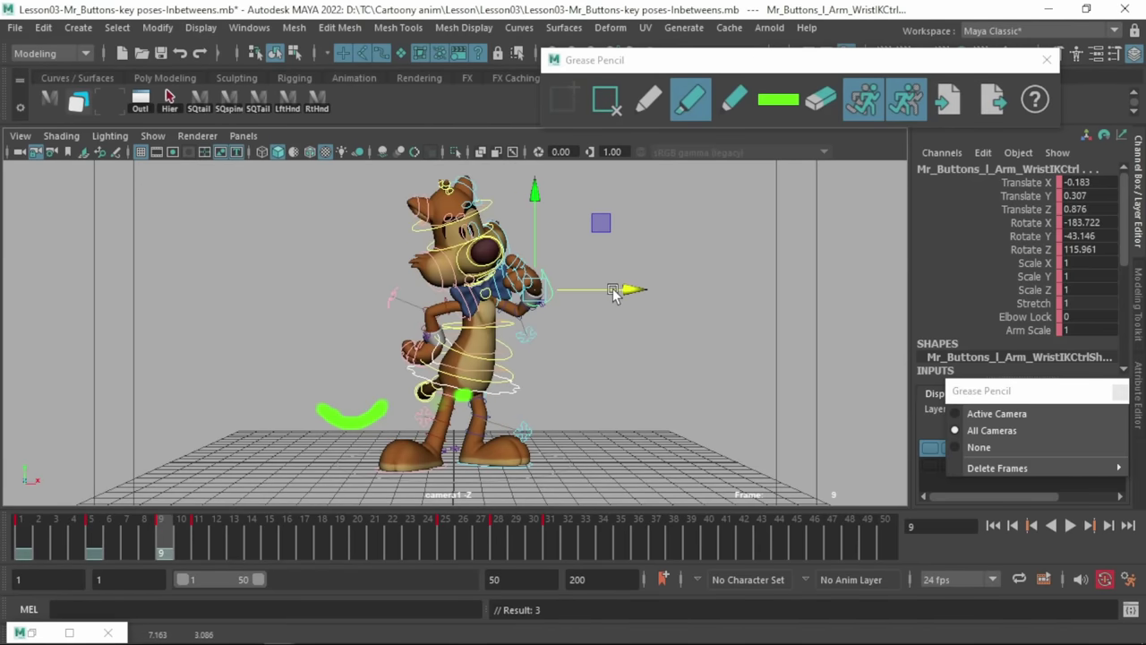
- Delete the grease pencil marks and compare the key poses on frames 1 and 11
key(Delete)
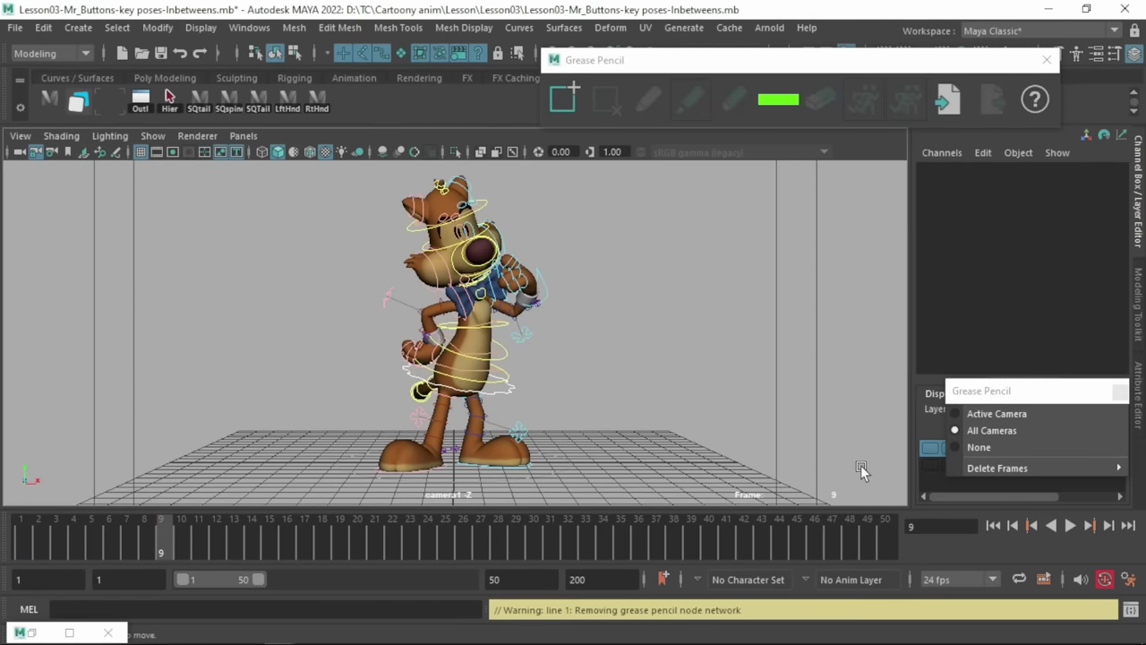
drag(161, 538, 826, 537)
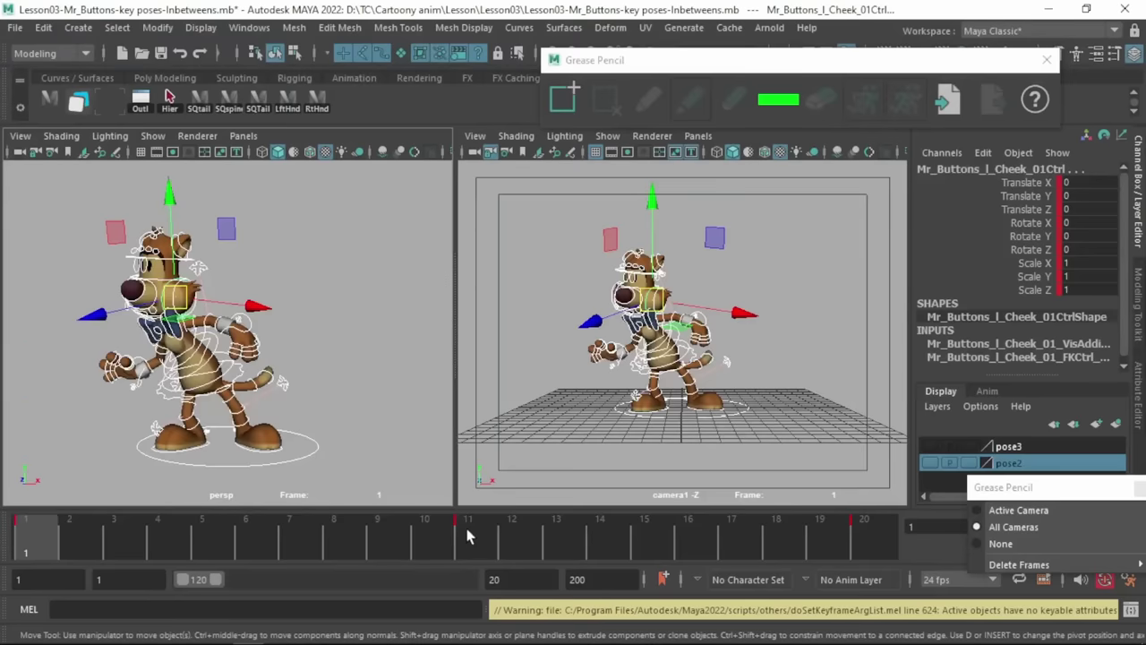
key(period)
key(comma)
key(period)
key(comma)
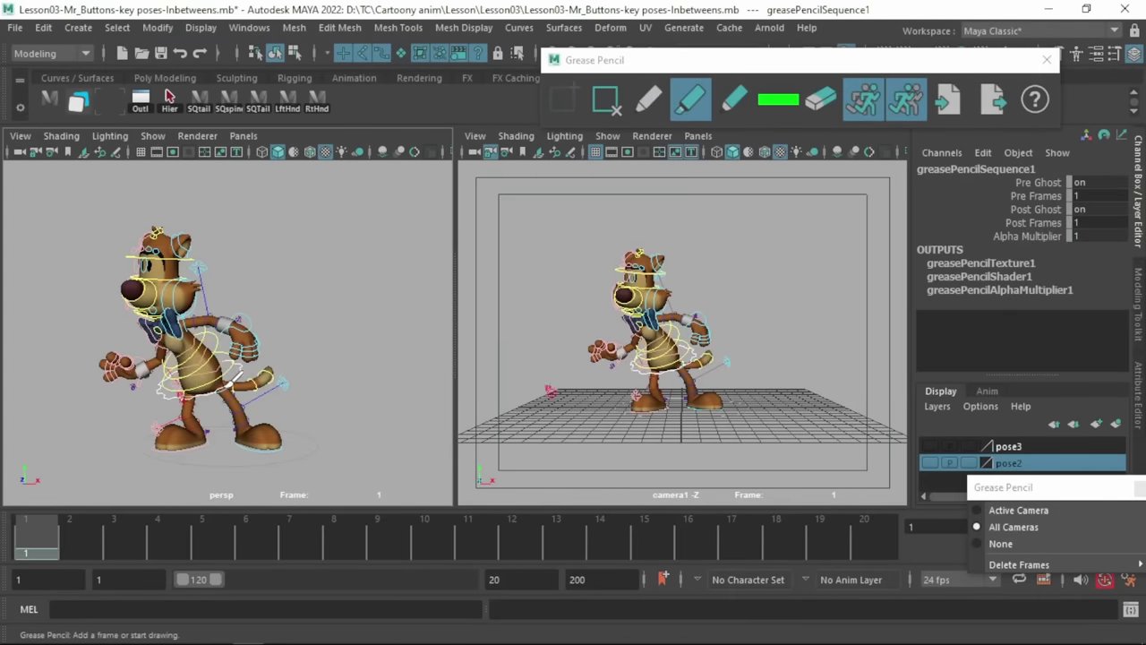
- Mark the angle of the hips with green strokes on frames 1 and 10 in the perspective view
drag(214, 388, 227, 386)
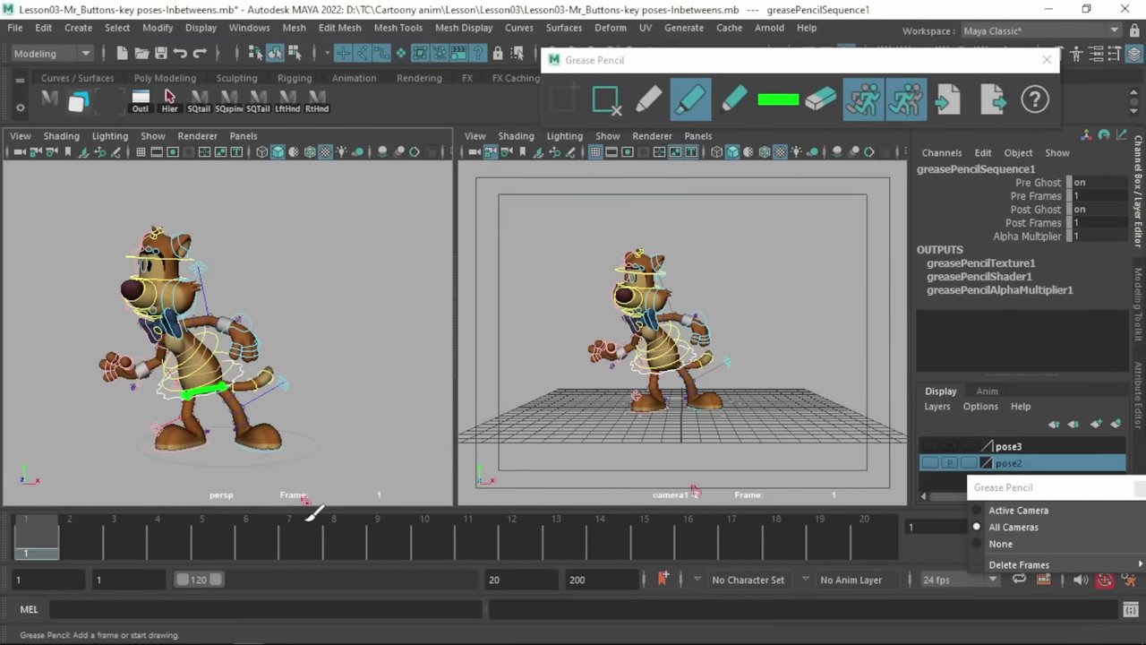
click(423, 538)
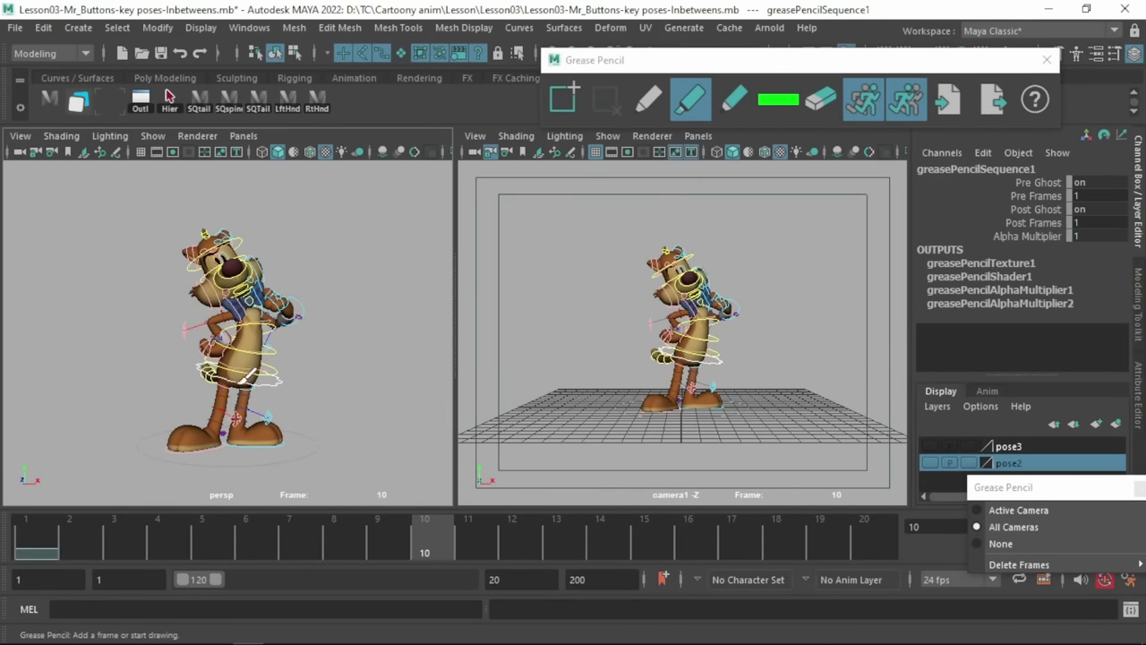
drag(258, 389, 219, 376)
click(36, 538)
click(425, 544)
click(27, 541)
- Outline the head in green with crossed centre lines on frames 1 and 10 to show its change of angle
mouse_move(163, 239)
mouse_down()
mouse_move(134, 296)
mouse_move(147, 242)
mouse_move(243, 298)
mouse_up()
click(426, 540)
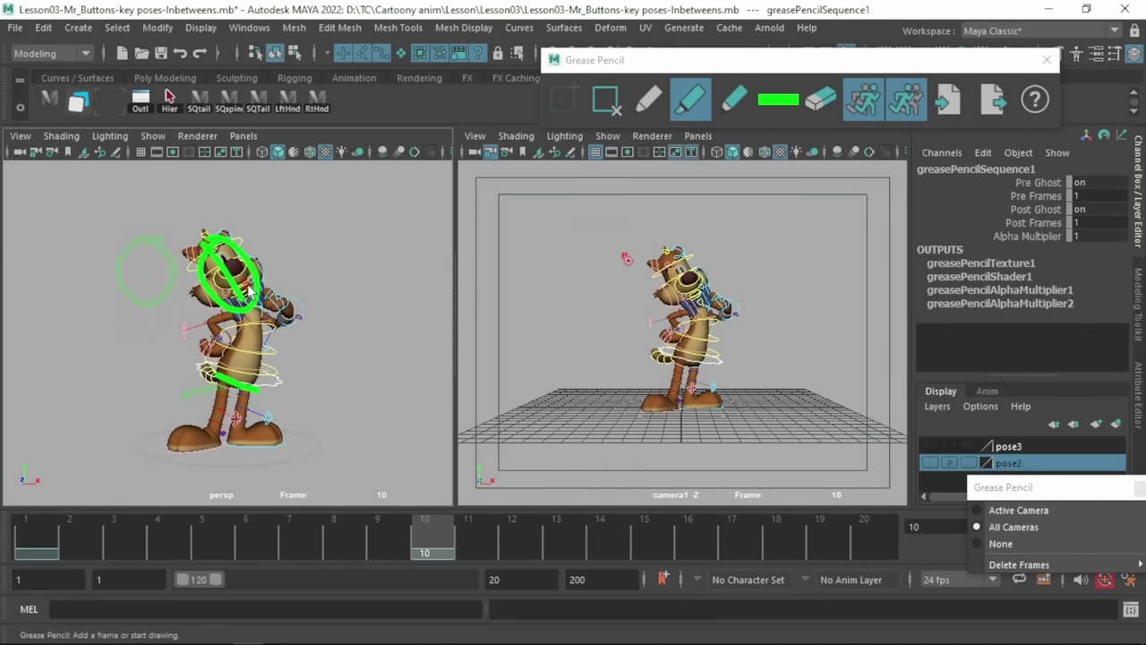
drag(122, 270, 182, 273)
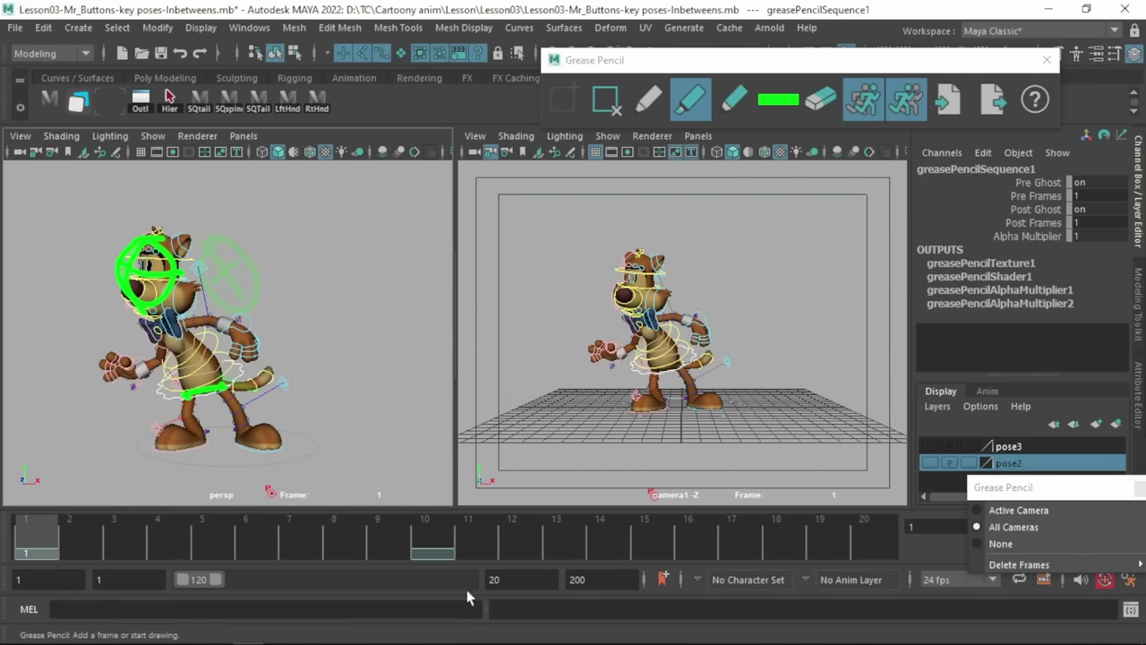
click(436, 548)
drag(31, 543, 436, 562)
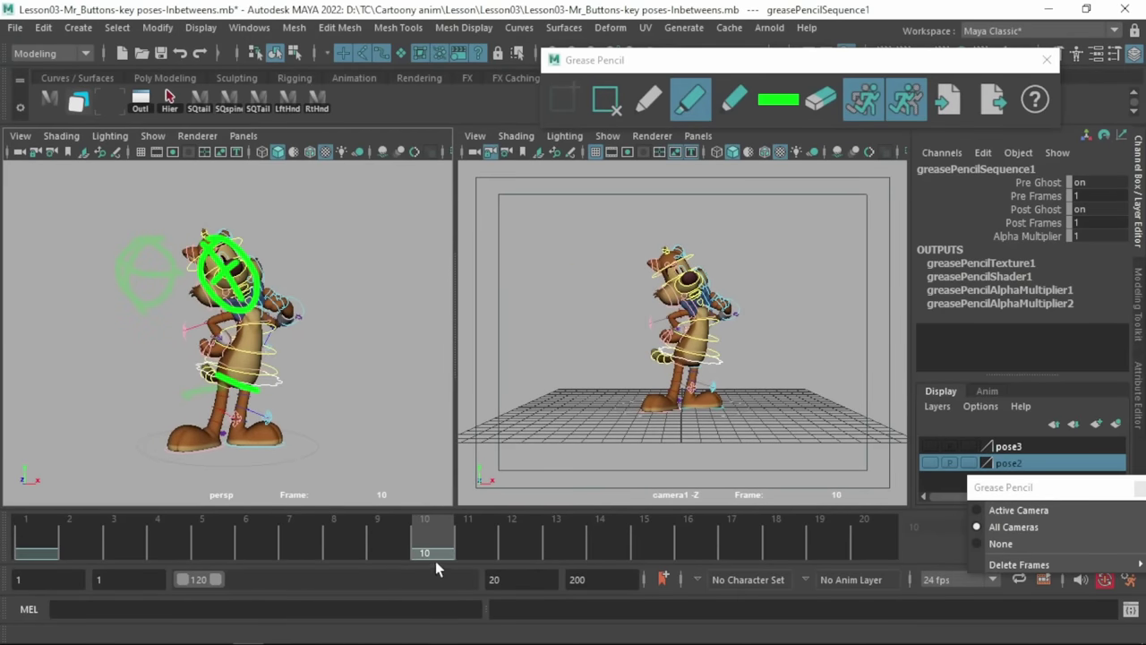
- Lower the COG control on the frame 6 in-between along Y and compare it with the poses before and after
click(468, 532)
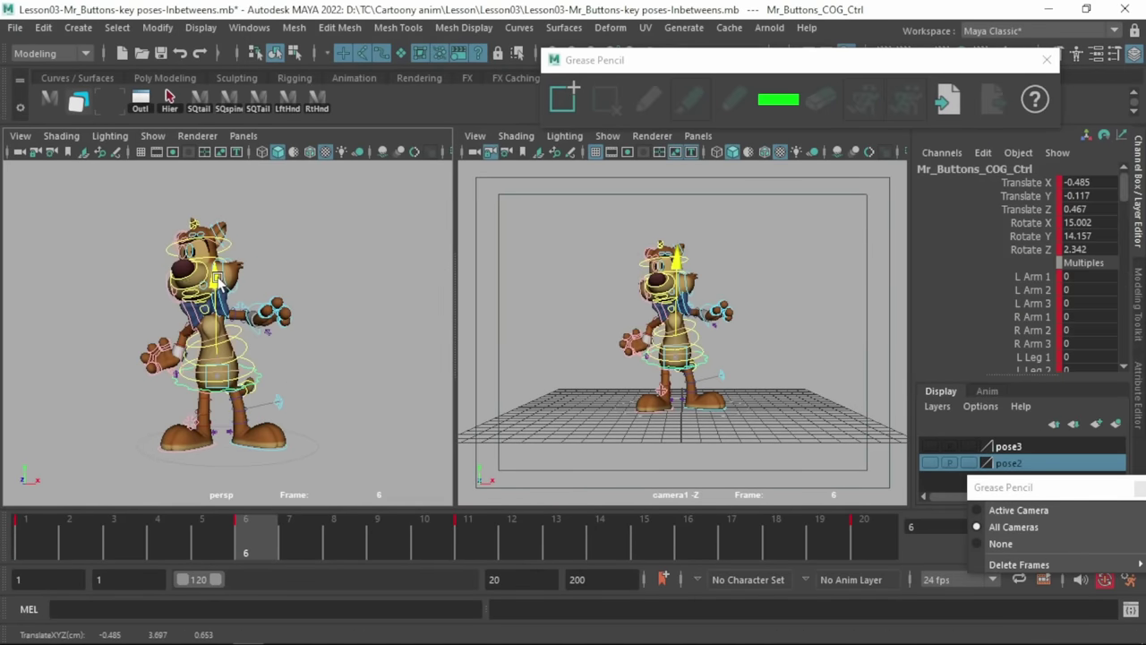
drag(218, 281, 218, 295)
key(comma)
key(period)
key(period)
key(period)
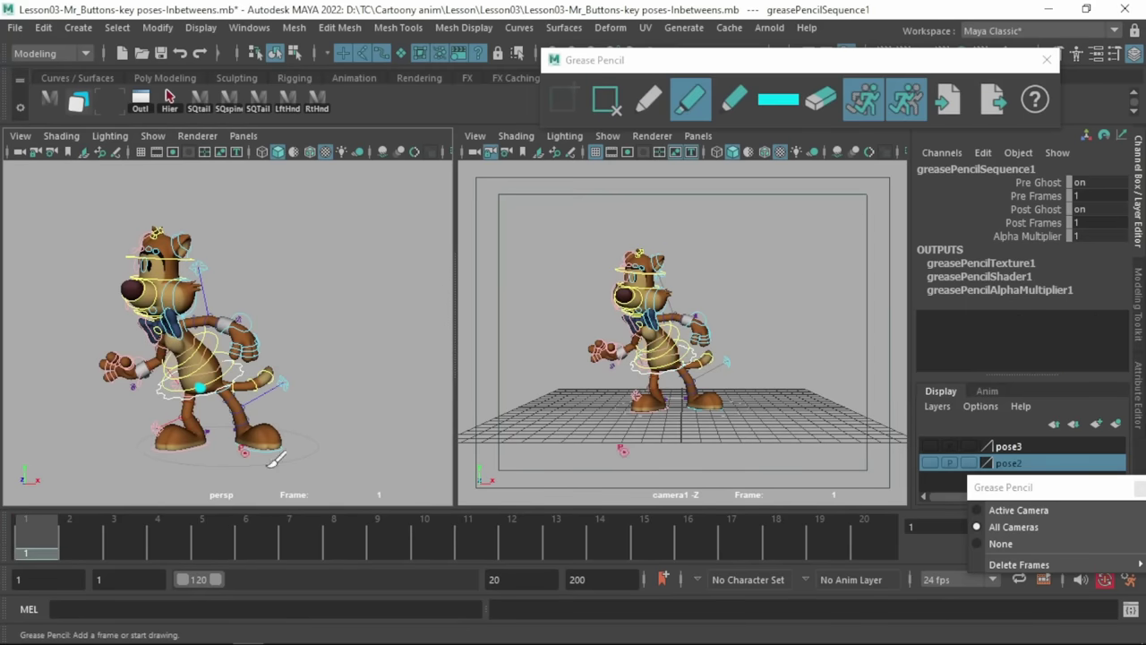
- Mark the hip position in cyan on frames 1, 6 and 11, and sketch a spacing bracket beside the character
key(comma)
key(comma)
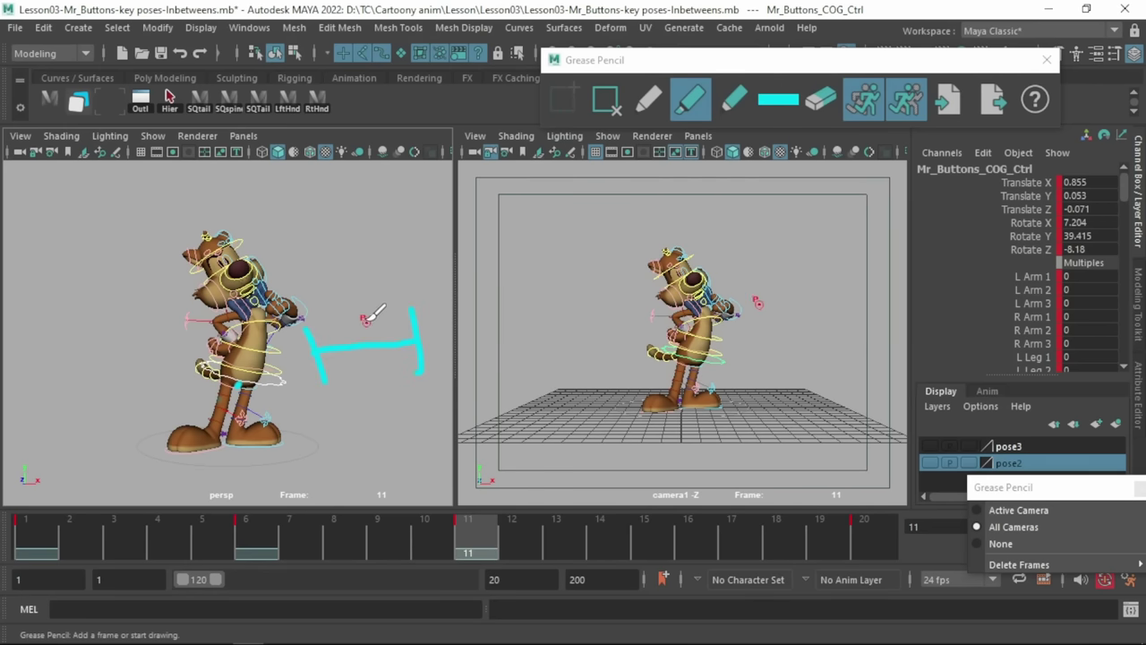
key(w)
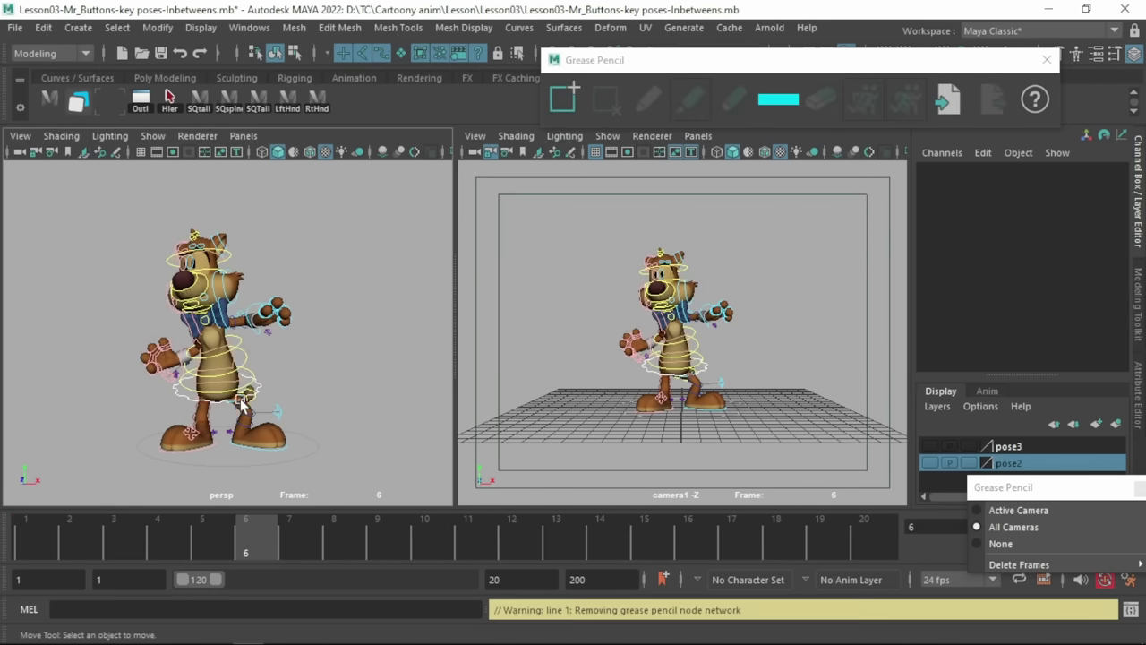
- Shift the COG control on frame 6 toward the frame 1 pose, to about -0.917 in Translate X
click(243, 400)
click(53, 541)
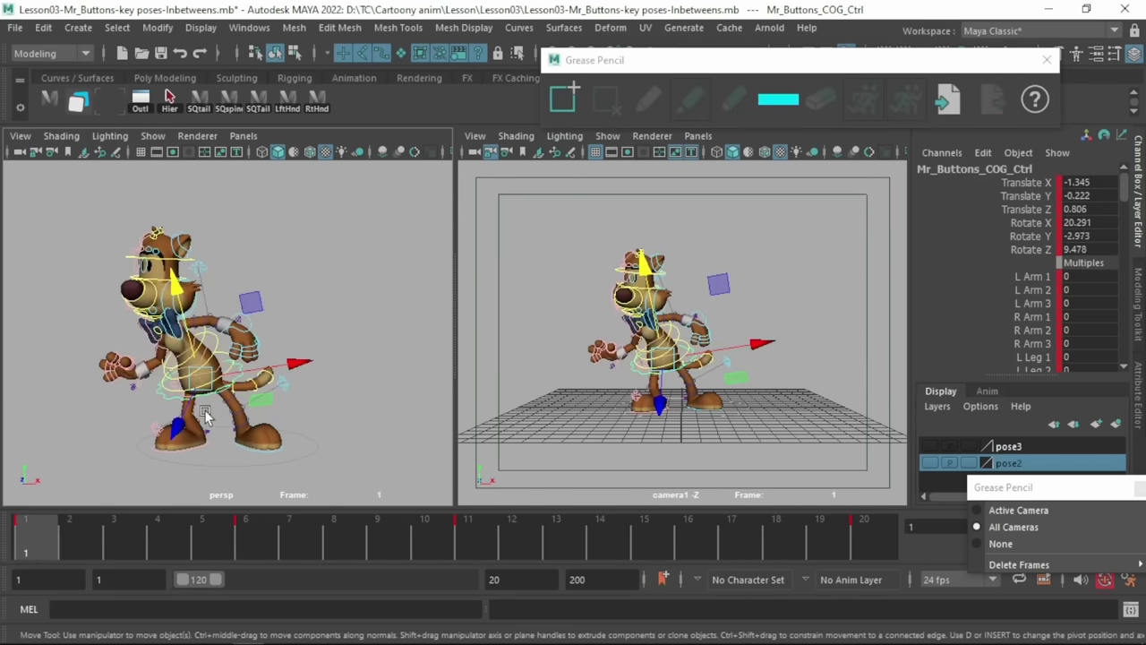
key(period)
drag(316, 385, 306, 387)
key(period)
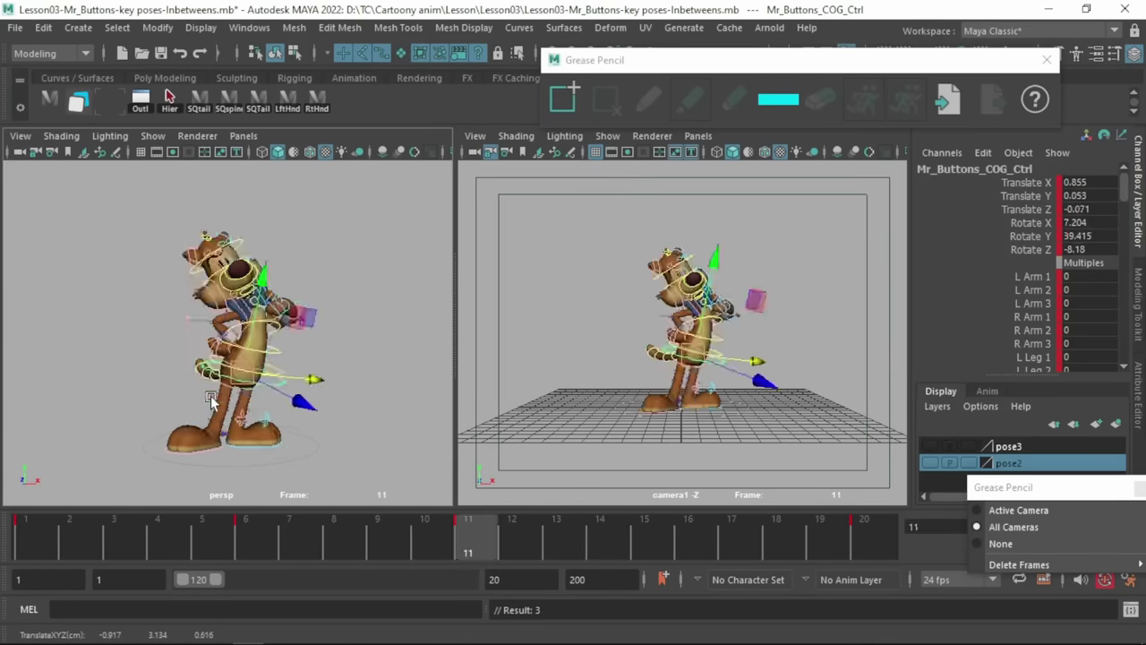
- Examine the hip spacing by flipping back and forth between the poses on frames 1, 6 and 11
key(comma)
key(comma)
key(period)
key(comma)
key(period)
key(comma)
key(period)
key(comma)
key(period)
key(comma)
- Shift the character's right foot control on frame 6 up and outward, comparing the result with the neighbouring poses
drag(26, 539, 243, 548)
click(185, 437)
click(185, 435)
mouse_move(195, 435)
mouse_down()
mouse_move(154, 429)
mouse_move(164, 411)
mouse_up()
key(comma)
key(period)
key(comma)
key(period)
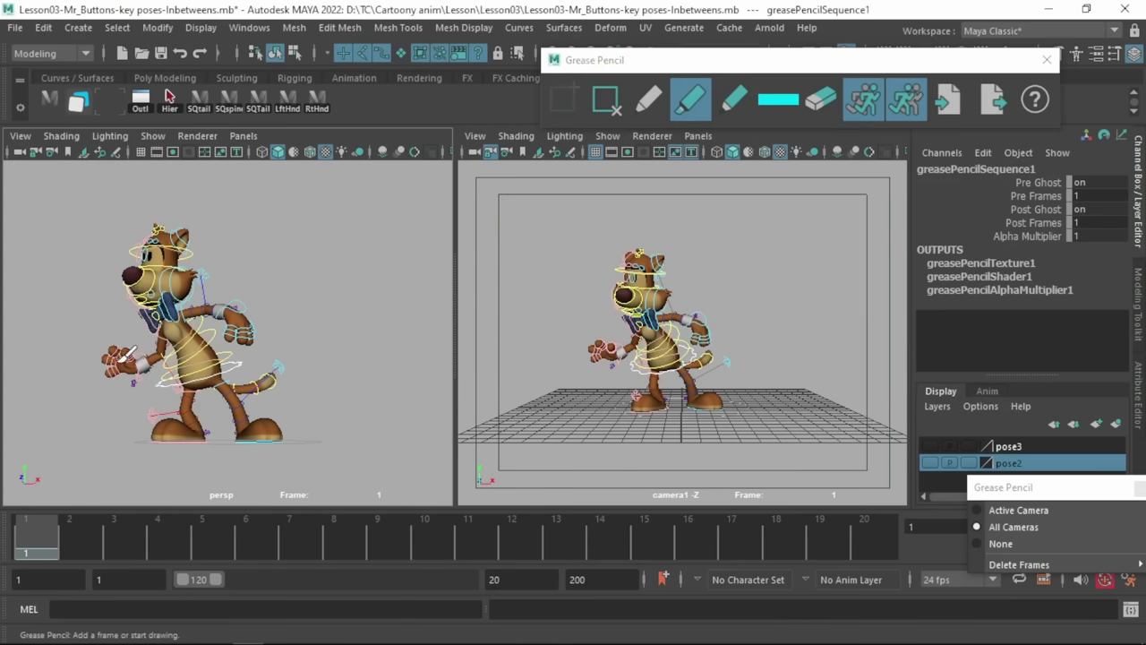
- Mark the character's right hand in cyan on frames 1 and 11, and the left hand in magenta on frame 11
click(260, 541)
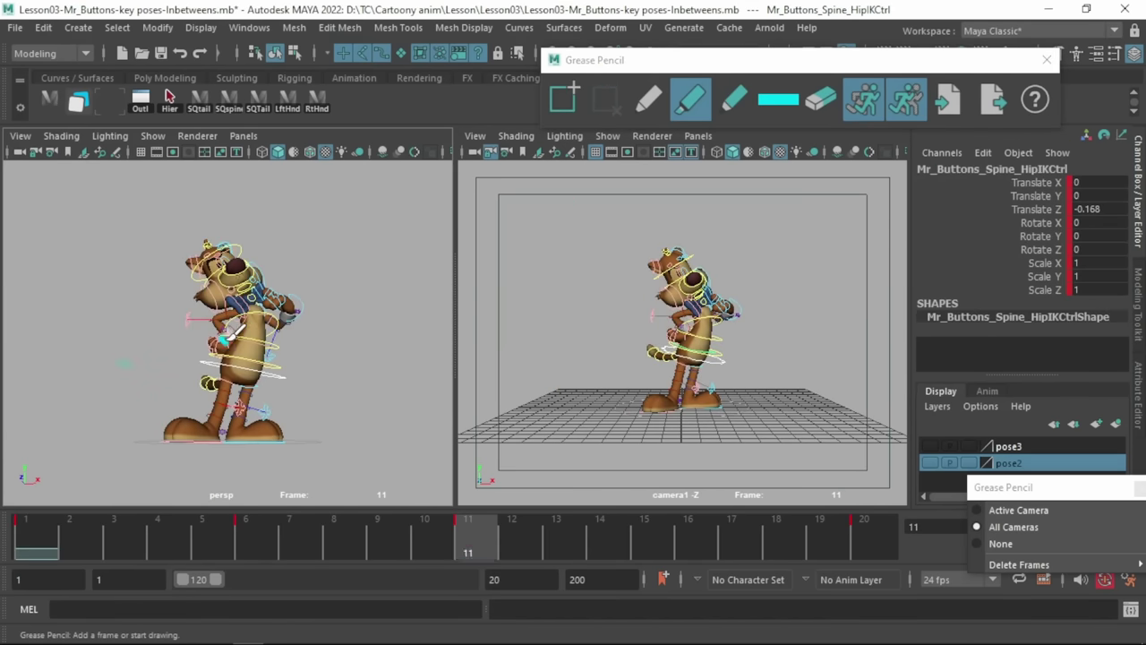
click(226, 340)
key(comma)
key(comma)
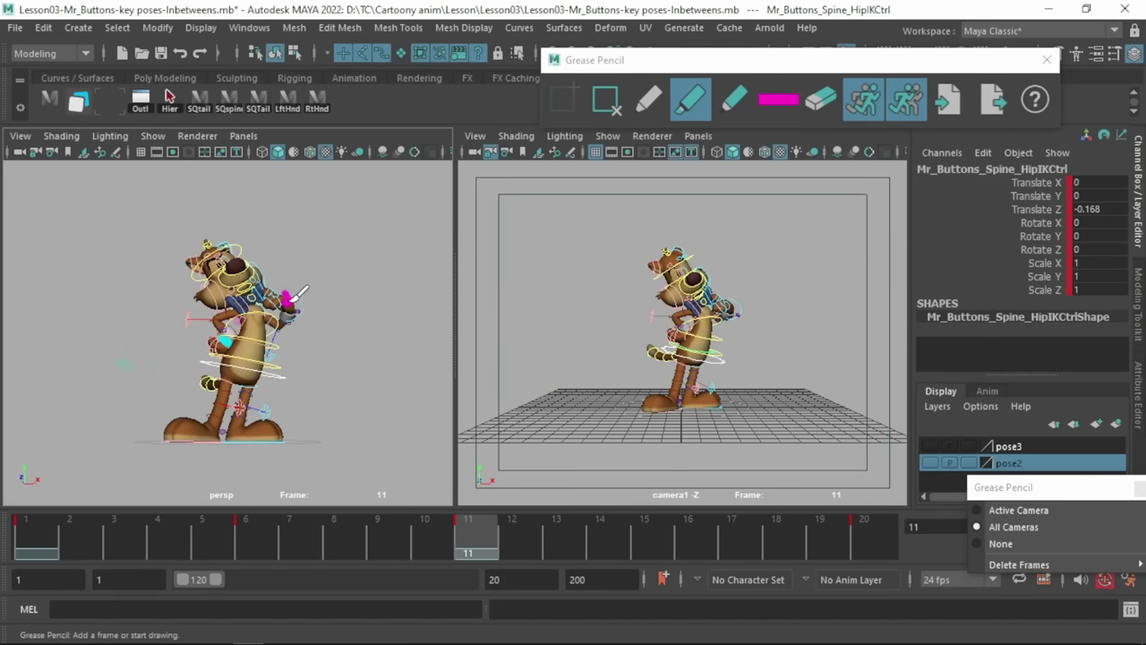
key(w)
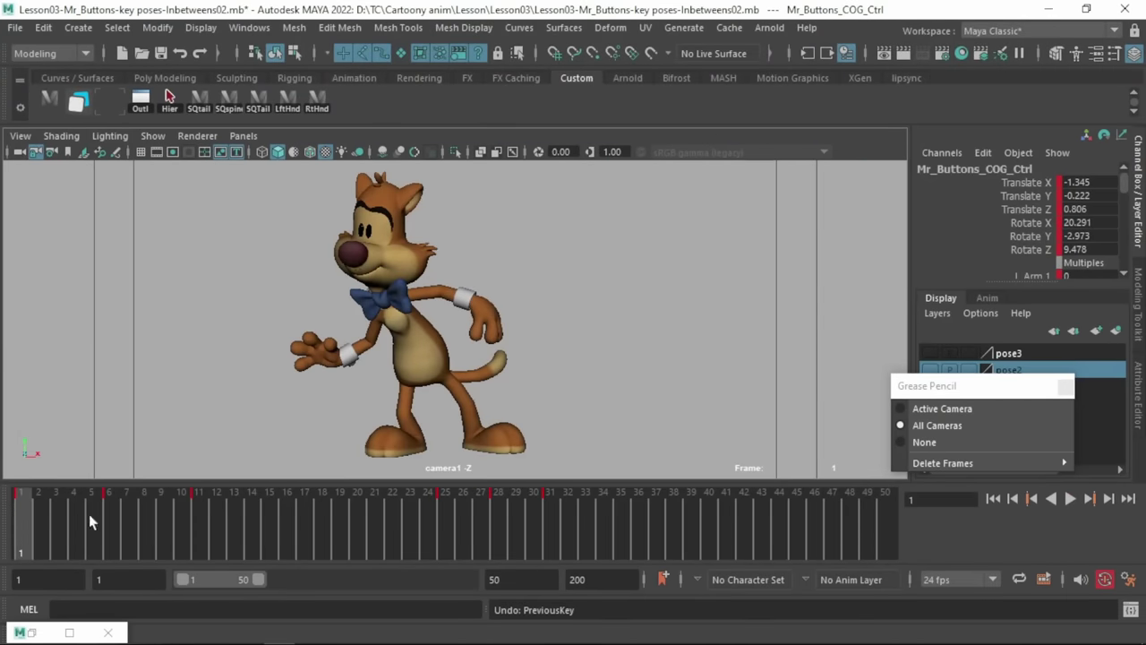
- Review the character's poses on frames 1, 6, 11, 25, 28 and 31
click(110, 522)
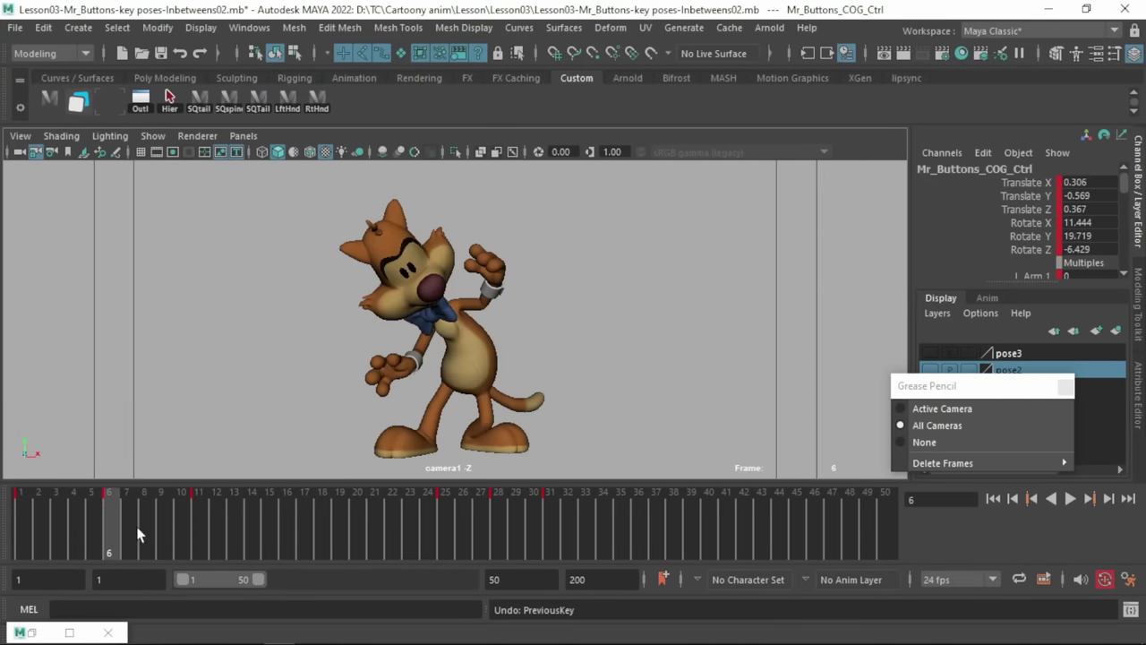
click(198, 525)
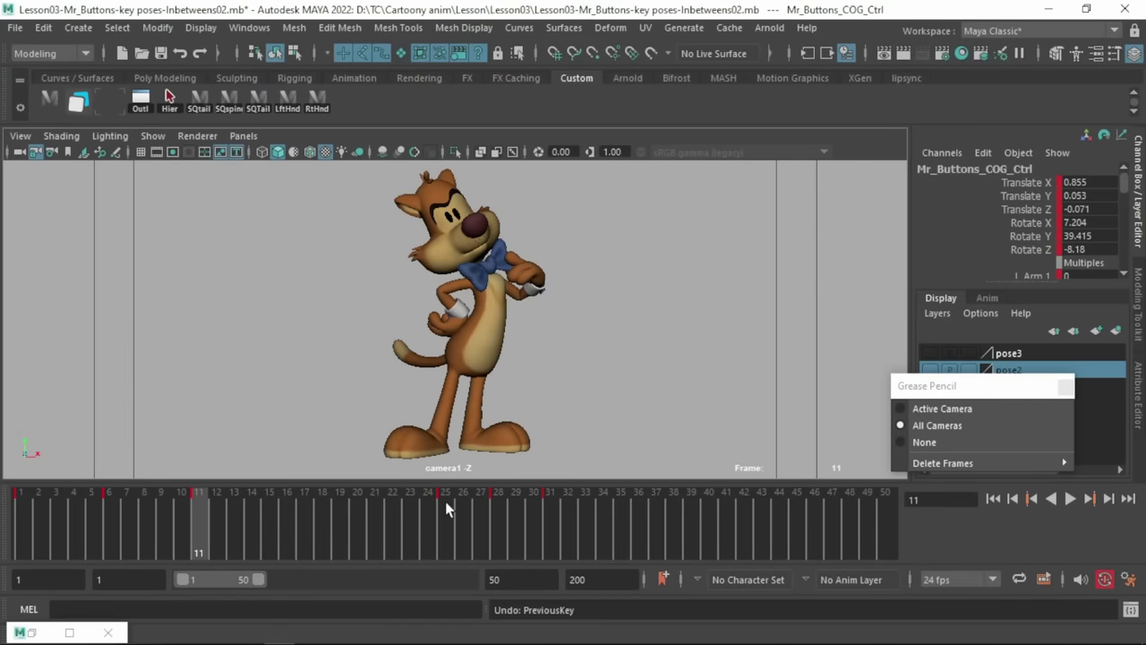
click(446, 506)
click(549, 508)
click(449, 519)
click(496, 499)
click(548, 504)
click(24, 513)
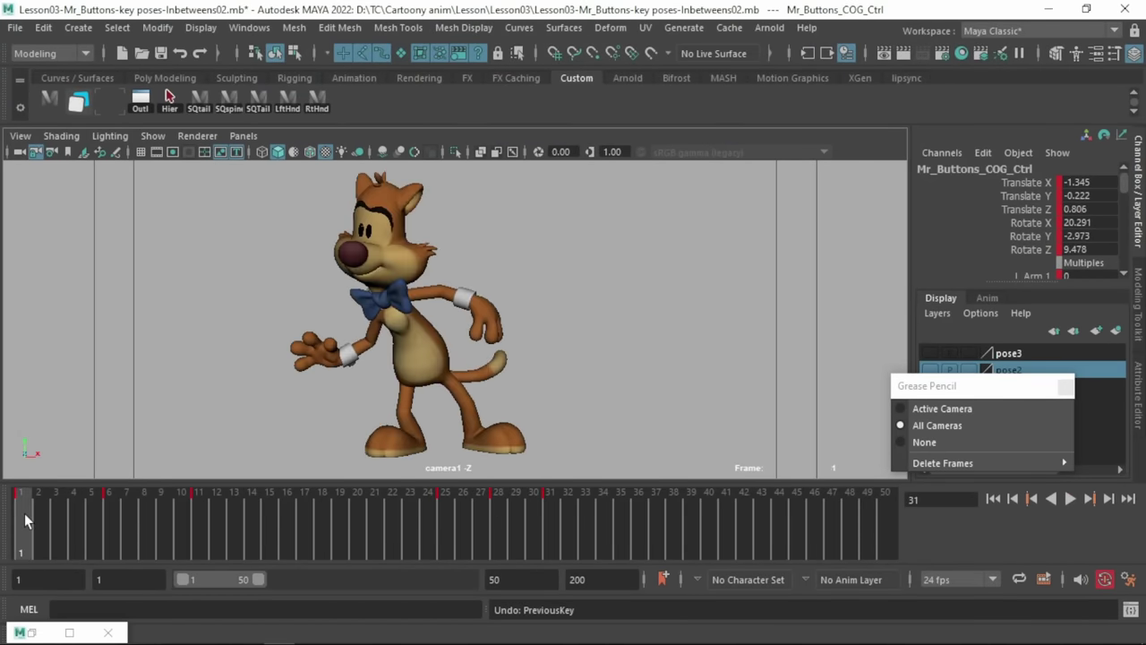
drag(24, 513, 175, 536)
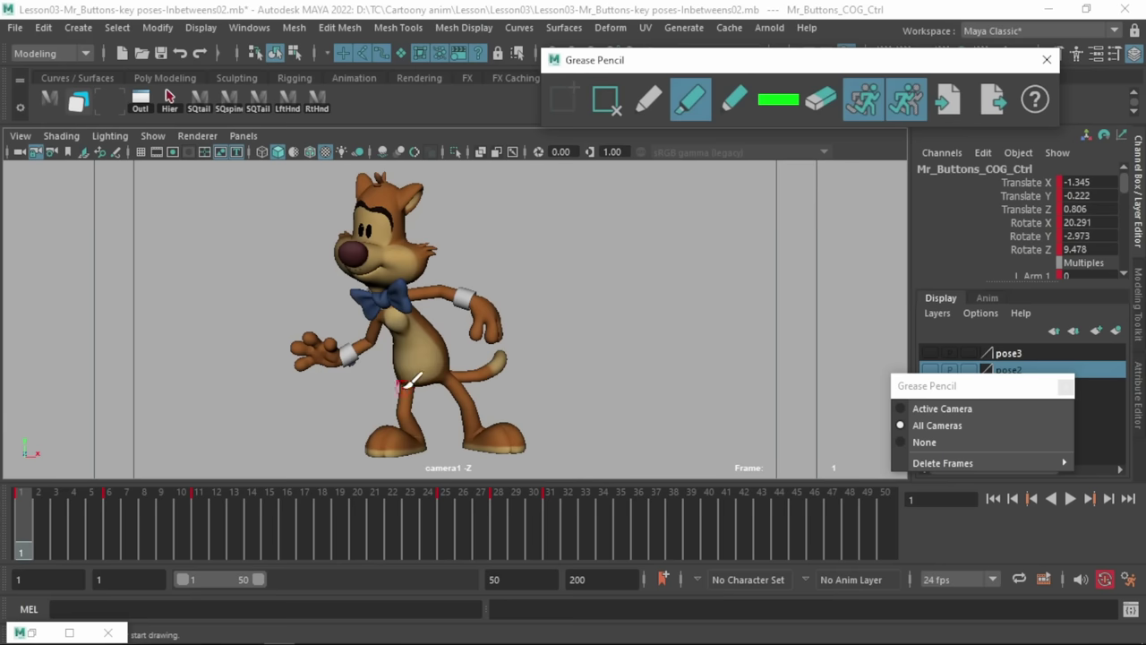
- Mark the angle of the hips with green strokes on frames 1, 6 and 11, flipping between the poses
mouse_move(397, 386)
mouse_down()
mouse_move(437, 373)
mouse_move(476, 386)
mouse_move(492, 373)
mouse_up()
key(period)
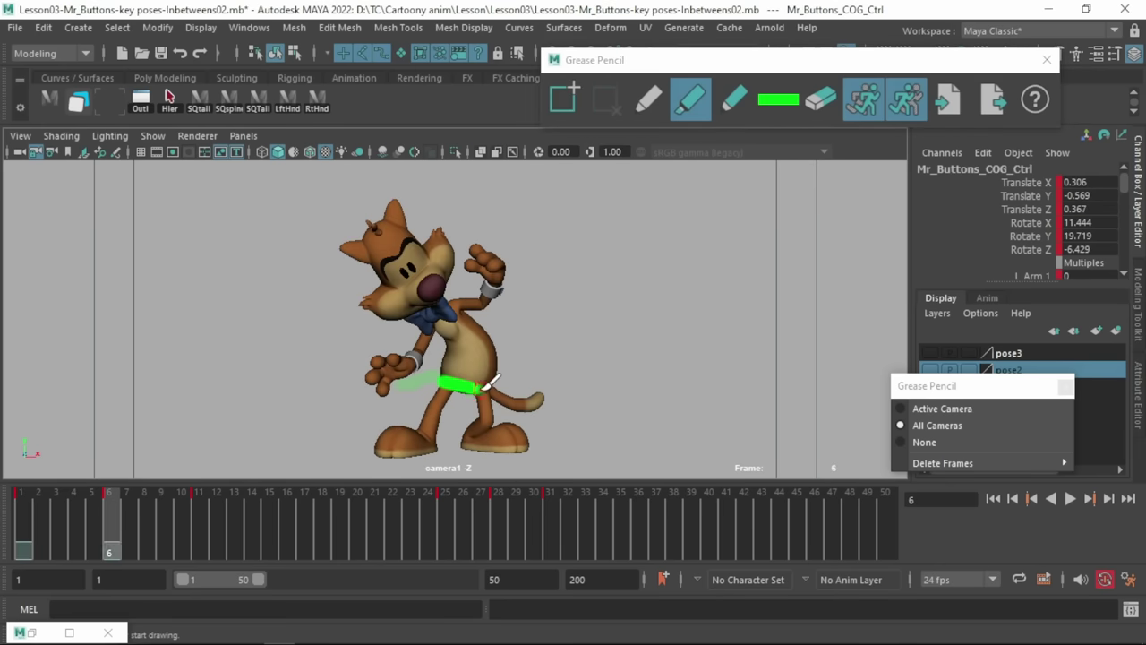
key(period)
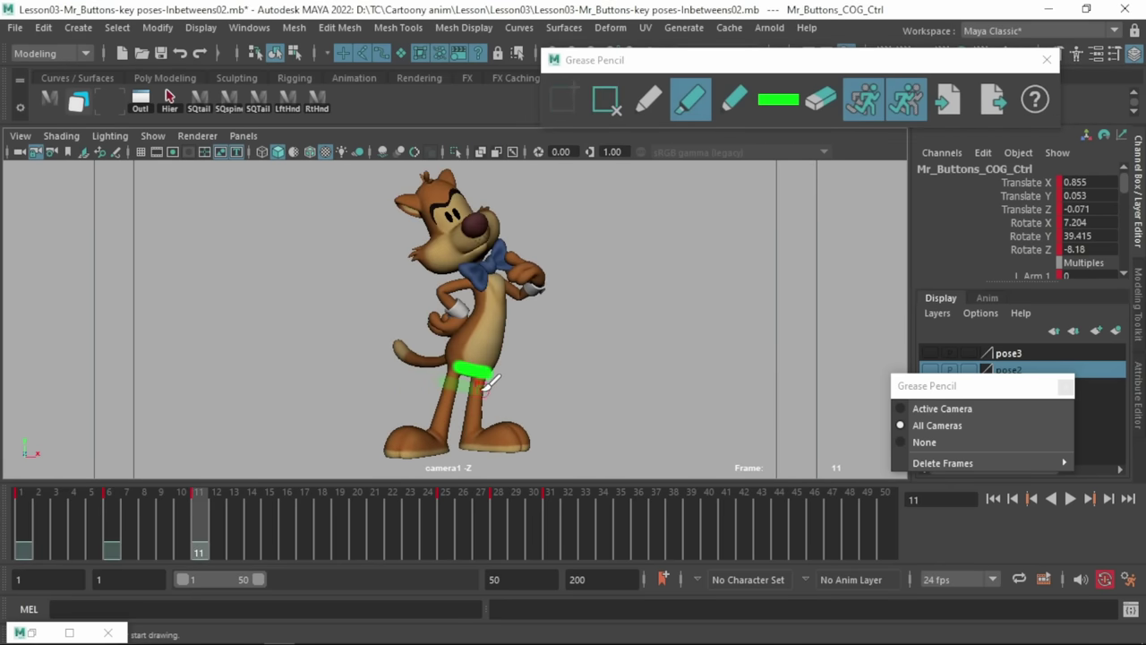
key(comma)
key(comma)
key(period)
key(period)
key(comma)
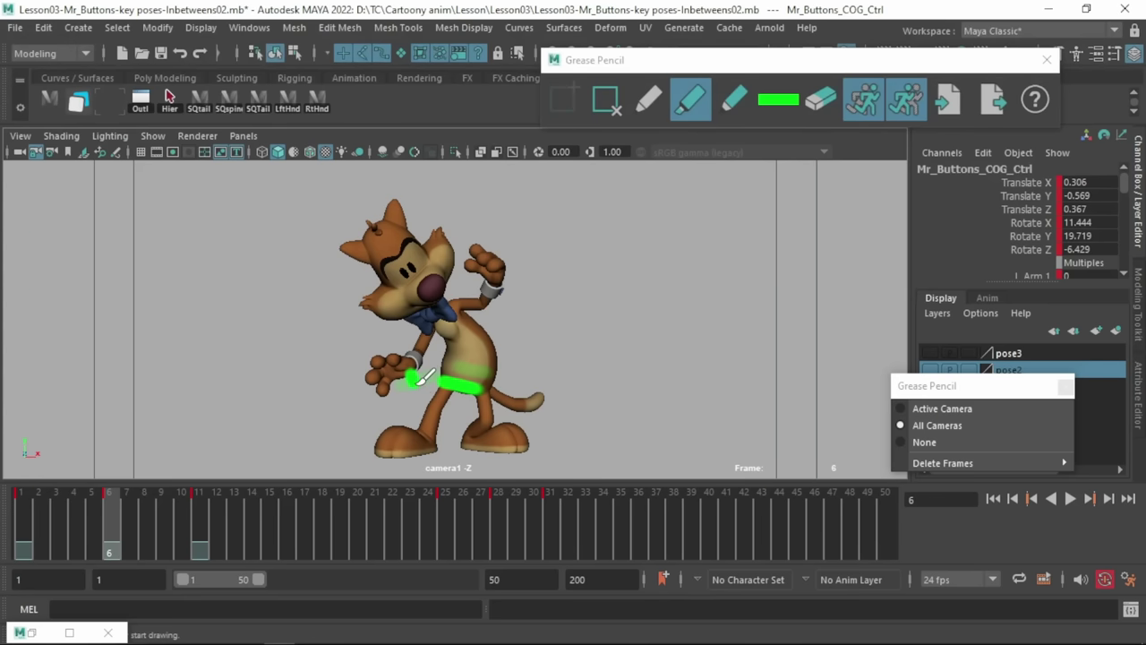
- Retrace the frame 1 hip angle in green on frame 6 and compare it with the frame 11 mark
drag(396, 384, 418, 364)
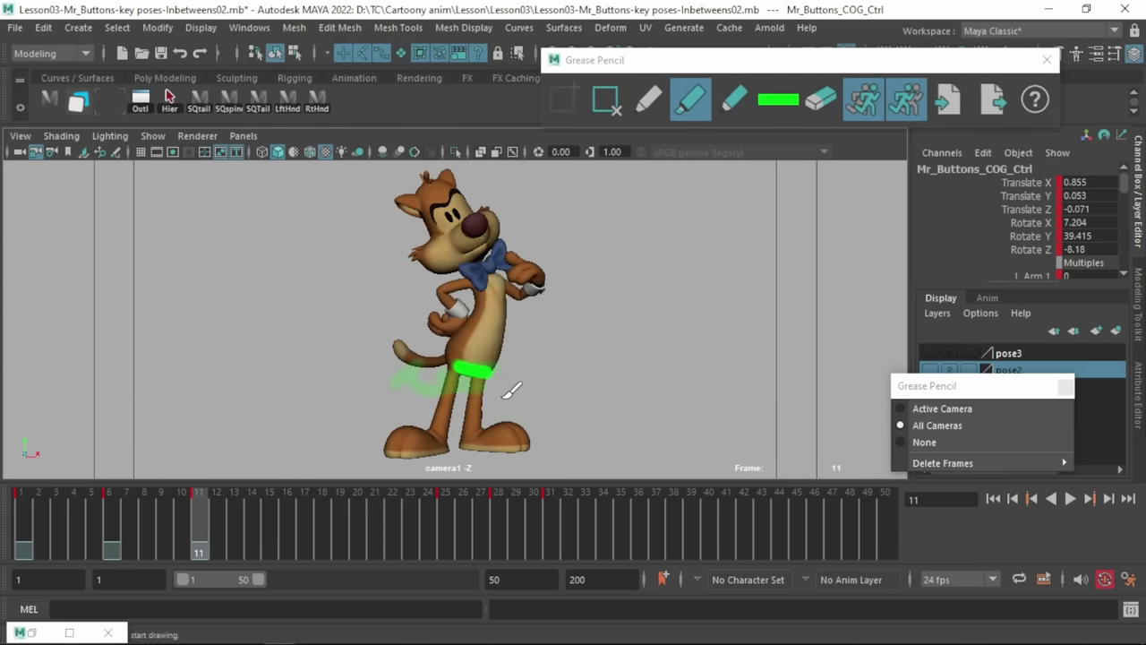
key(comma)
key(period)
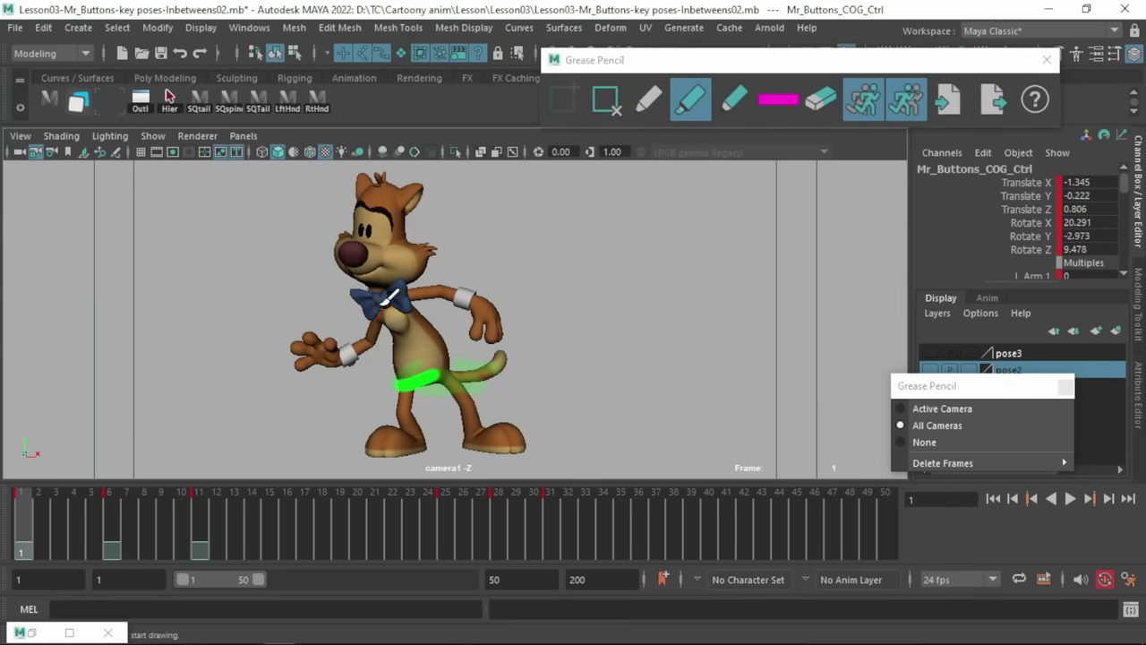
- Draw magenta spine lines from the neck down to the hips on frames 1, 6 and 11
drag(392, 304, 428, 378)
key(period)
mouse_move(429, 306)
mouse_down()
mouse_move(475, 383)
mouse_move(466, 392)
mouse_up()
key(period)
drag(484, 257, 468, 379)
key(comma)
key(comma)
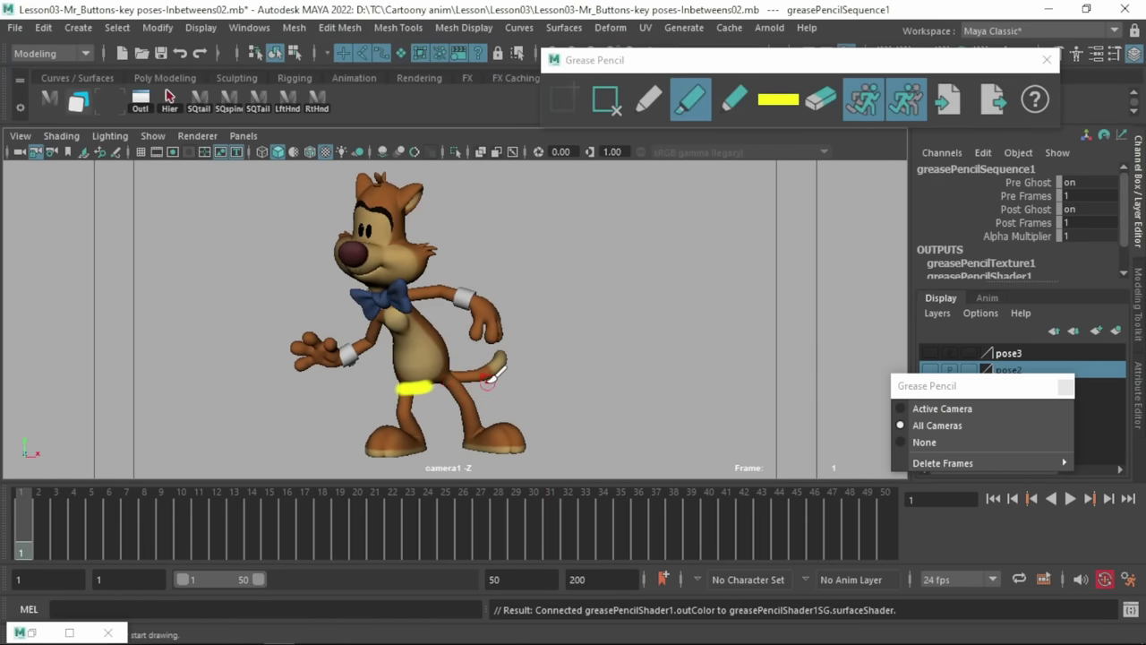
- Mark the hips in yellow on frames 6 and 11, and draw a yellow arc joining the hip positions from frame 1 onward
click(110, 528)
mouse_move(451, 394)
mouse_down()
mouse_move(476, 391)
mouse_move(481, 373)
mouse_up()
click(200, 539)
drag(404, 388, 473, 373)
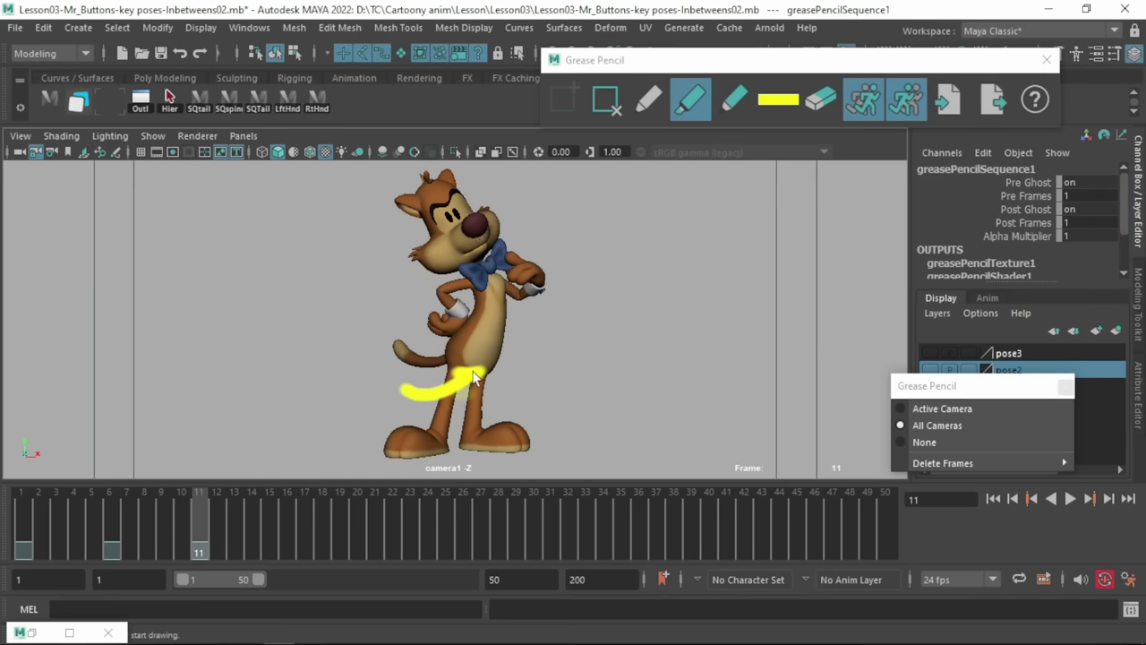
- Sketch a yellow diagram beside the character on frame 11: an arc with crossing end strokes and an F with an arrow
drag(327, 350, 342, 358)
drag(208, 340, 174, 379)
drag(261, 352, 313, 388)
mouse_move(182, 414)
mouse_down()
mouse_move(182, 462)
mouse_move(207, 409)
mouse_up()
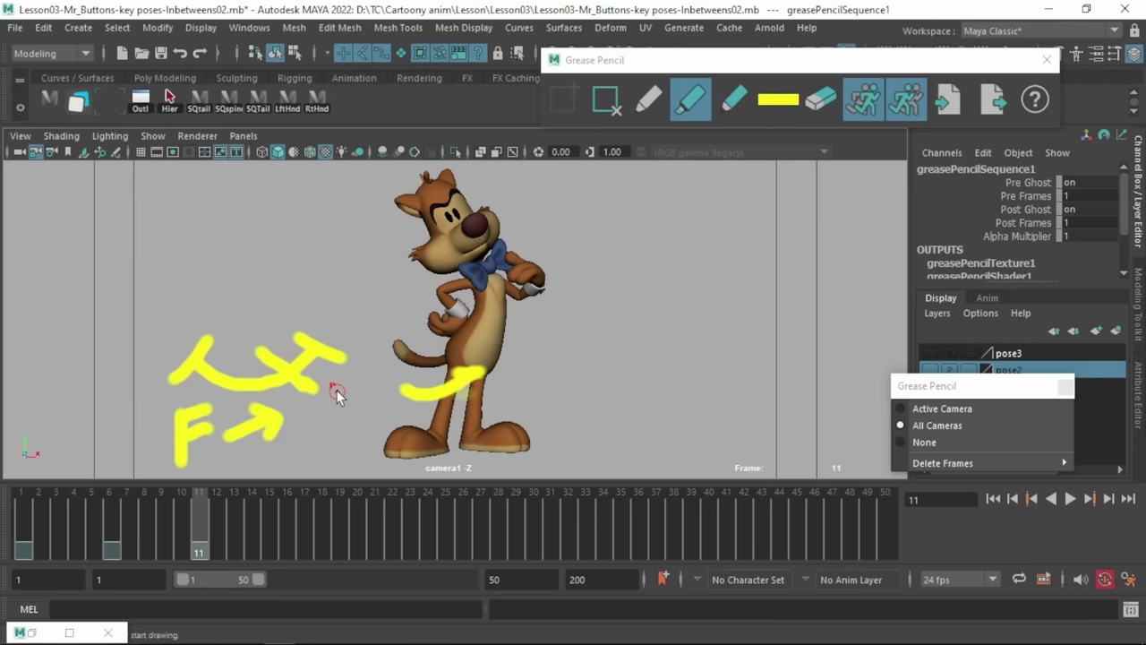
- Mark the hand resting on the hip in green, draw its arc from the frame 1 position, and clear the grease pencil frames
mouse_move(44, 559)
mouse_down()
mouse_move(100, 540)
mouse_move(184, 549)
mouse_move(95, 544)
mouse_up()
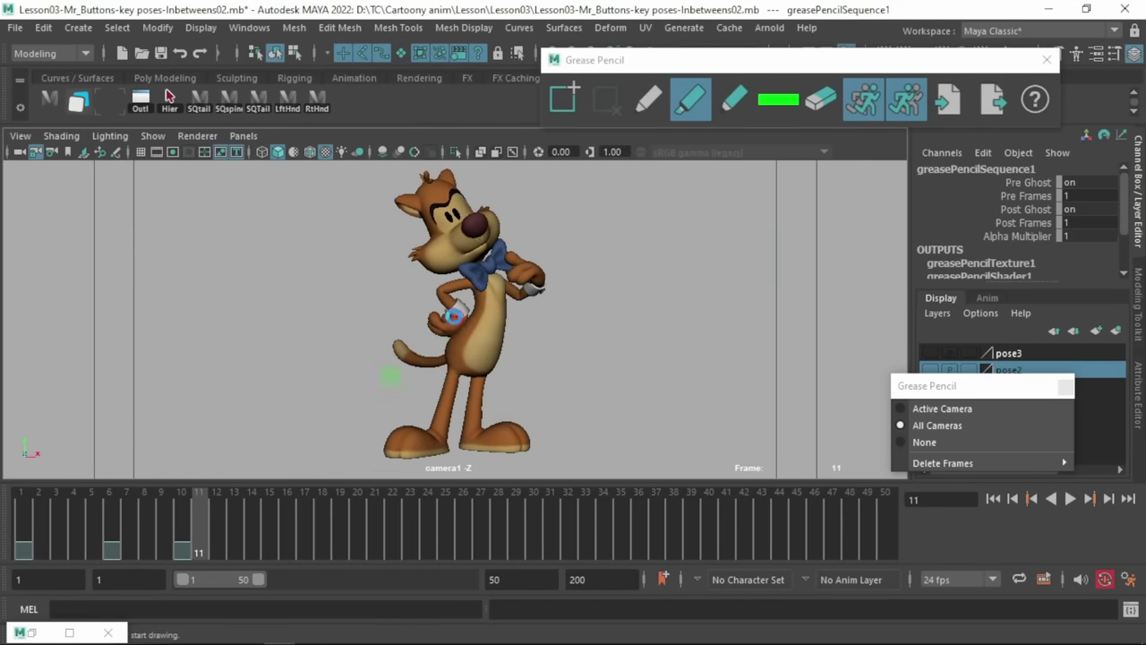
drag(457, 317, 440, 331)
mouse_move(39, 539)
mouse_down()
mouse_move(213, 523)
mouse_move(37, 544)
mouse_move(205, 535)
mouse_up()
drag(313, 362, 395, 355)
drag(312, 358, 466, 328)
mouse_move(942, 463)
click(862, 483)
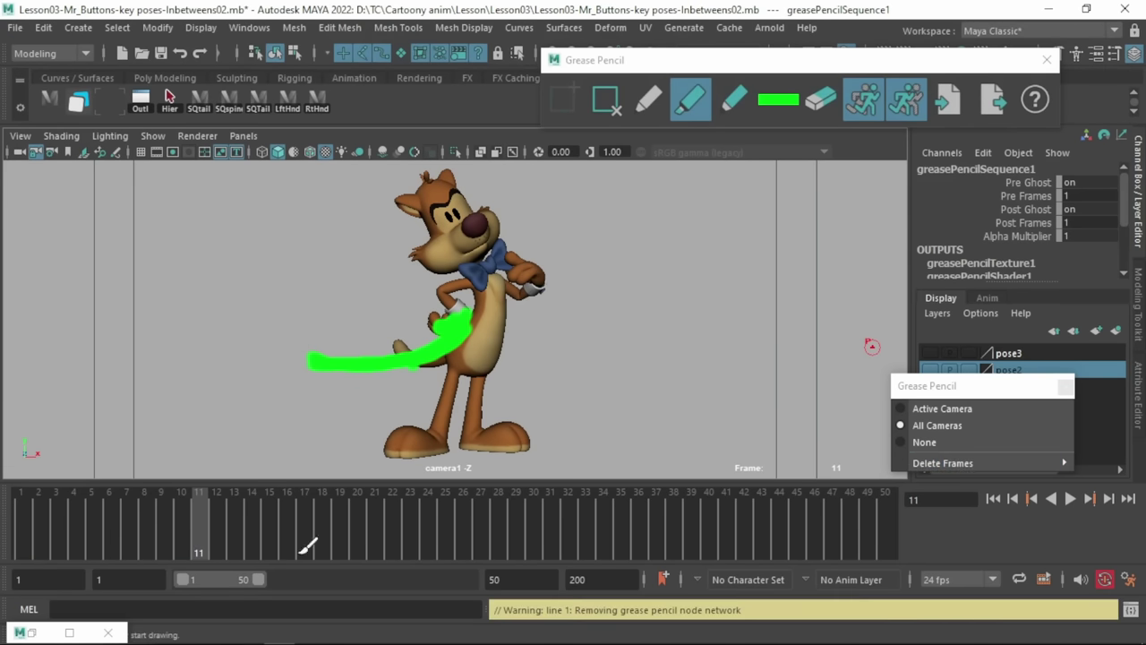
- Mark the character's other hand in green on frames 1, 6 and 11 and play through the poses
click(21, 517)
drag(479, 309, 479, 319)
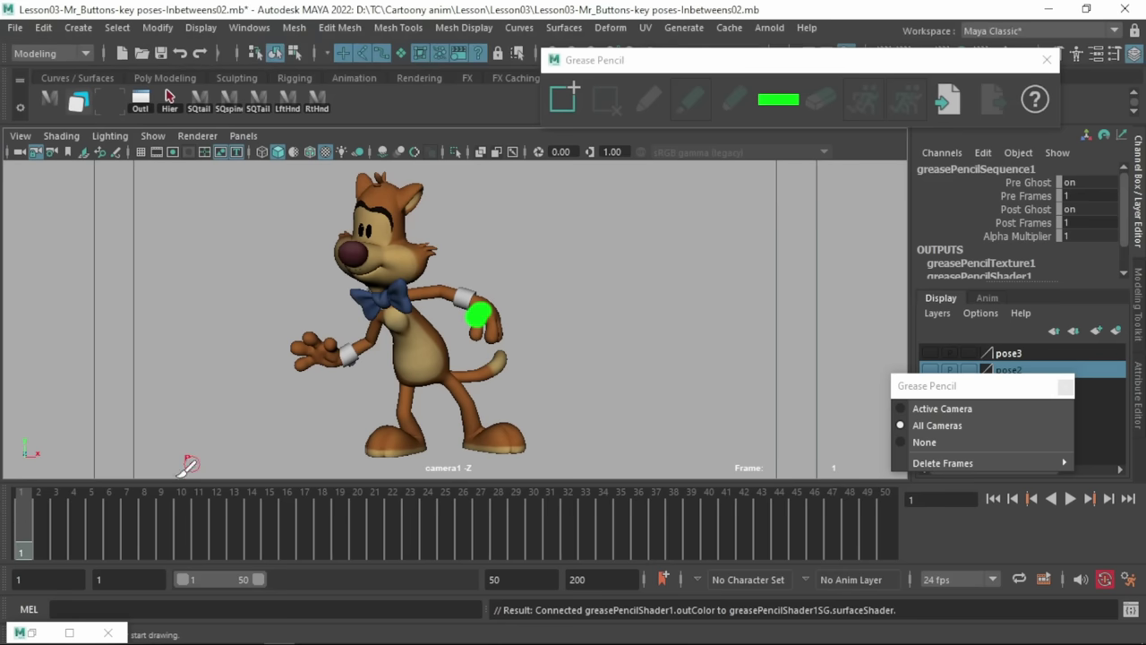
click(109, 519)
drag(483, 270, 491, 269)
key(.)
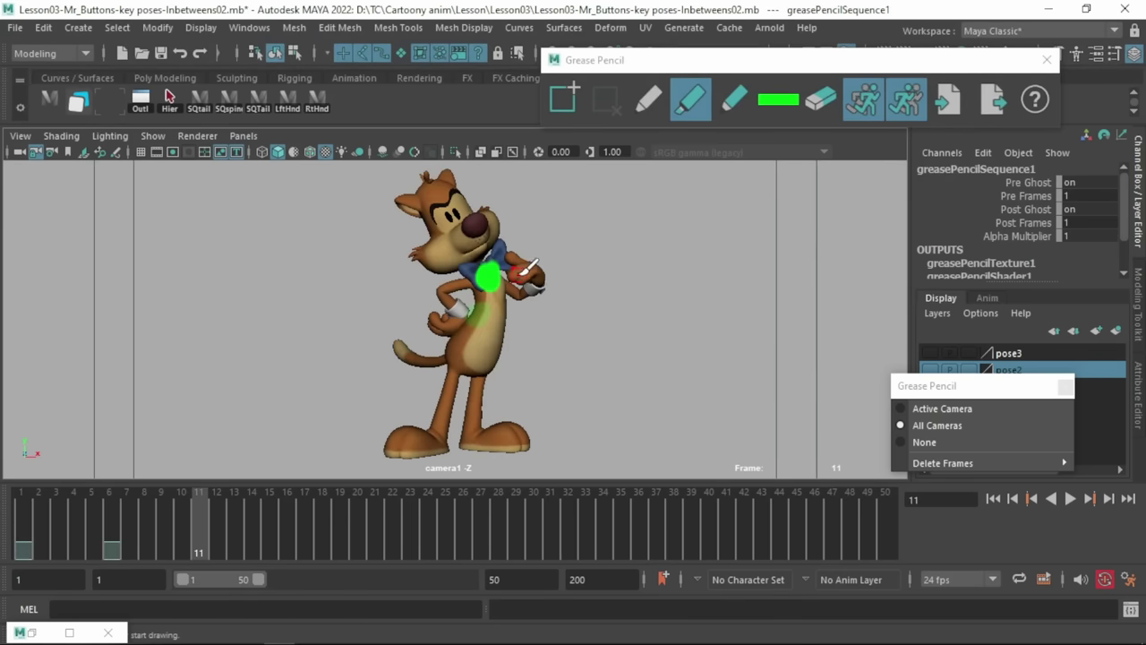
click(479, 330)
key(alt+v)
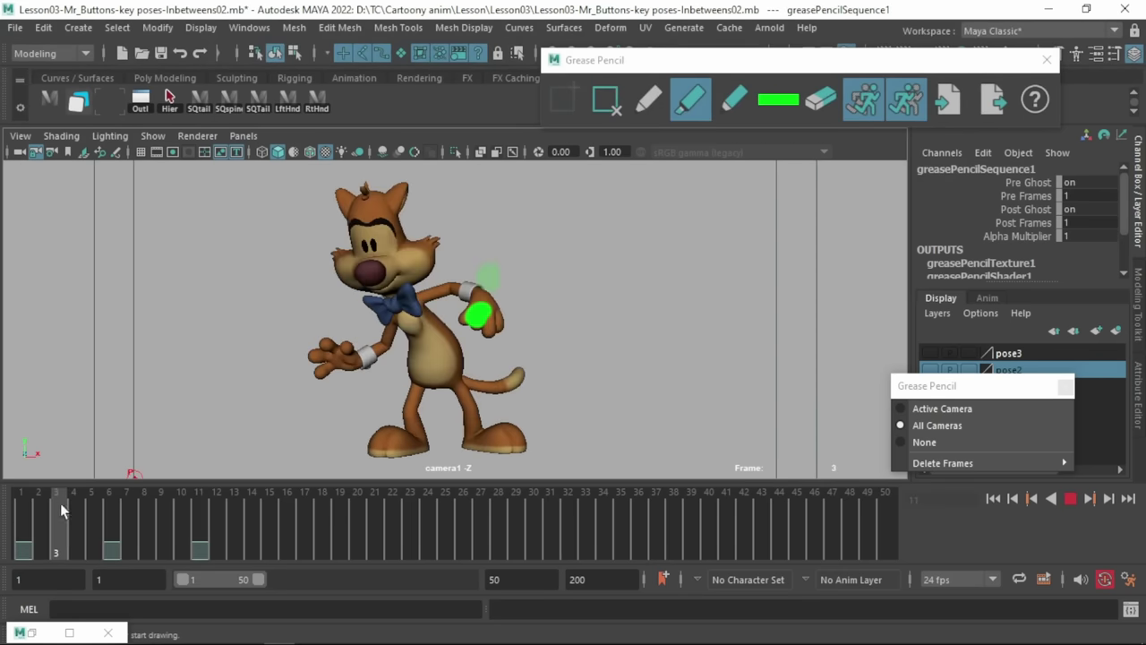
mouse_move(104, 495)
mouse_down()
mouse_move(49, 479)
mouse_move(193, 531)
mouse_up()
drag(193, 532, 193, 531)
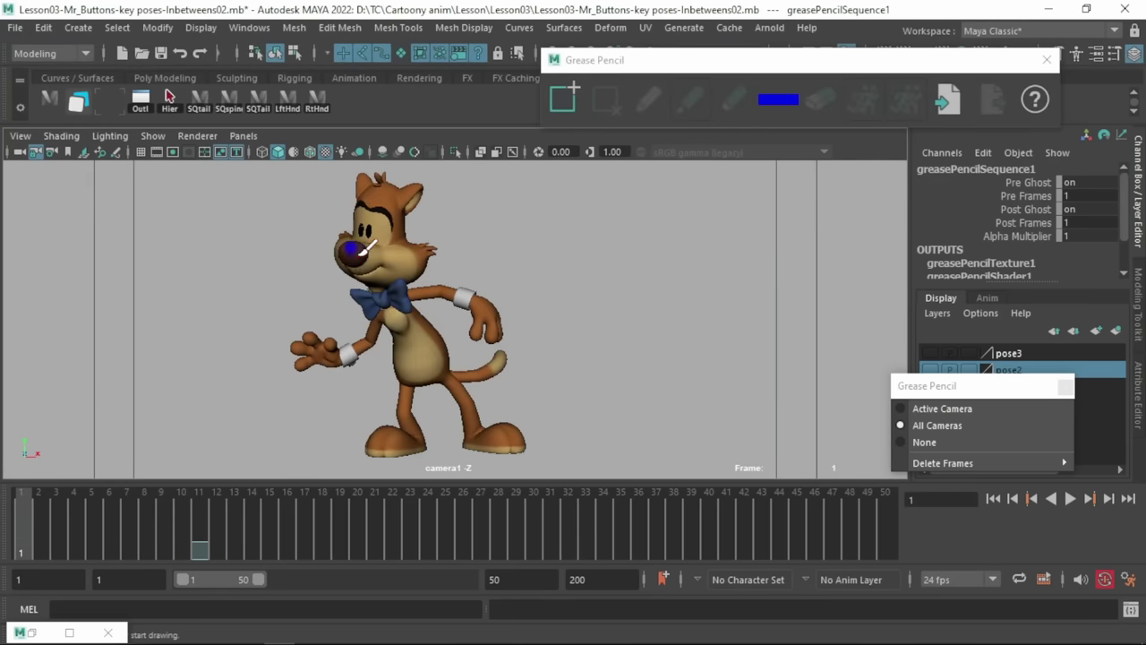
- Mark the nose position in blue on frames 1, 6 and 11 and play back the motion
drag(349, 249, 358, 254)
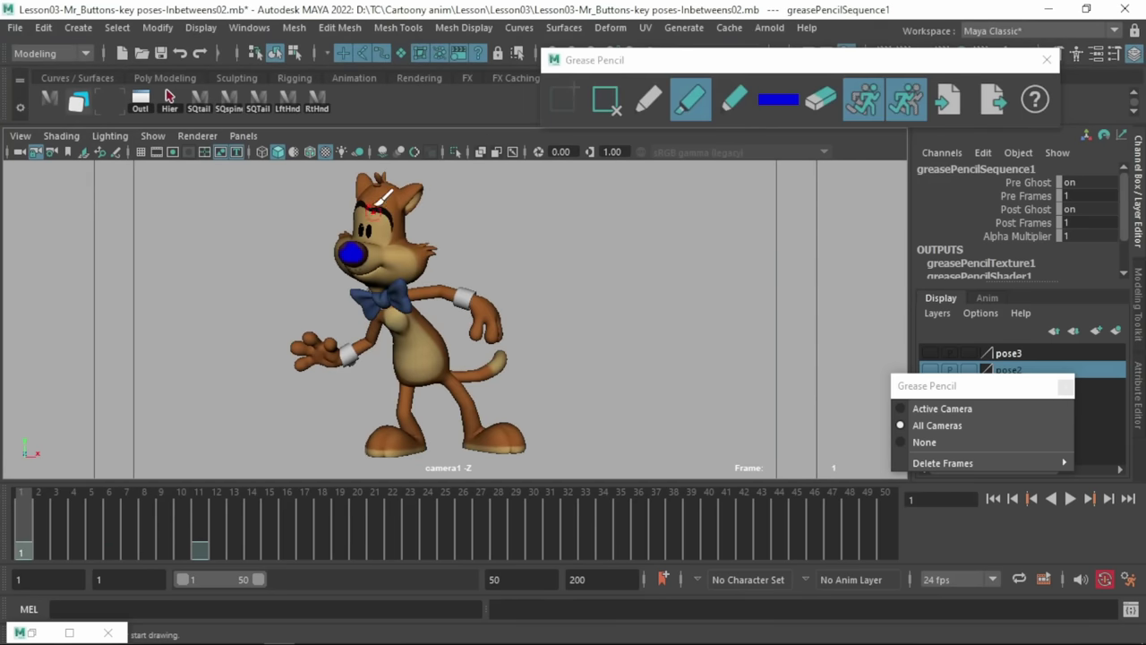
click(118, 517)
click(430, 285)
click(202, 514)
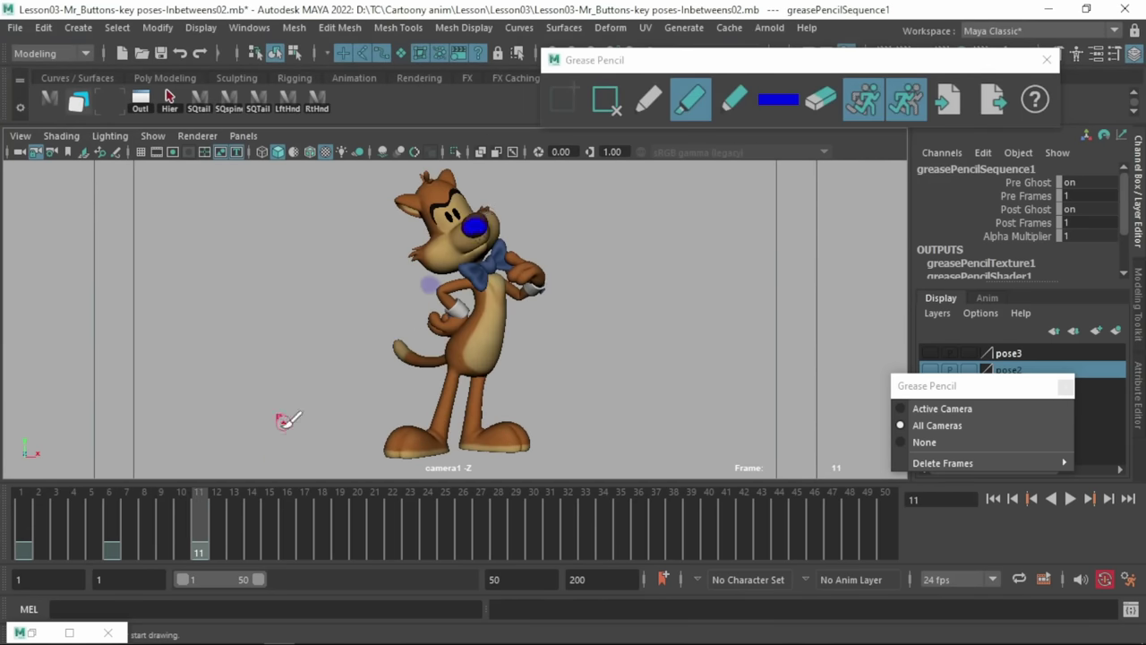
key(alt+v)
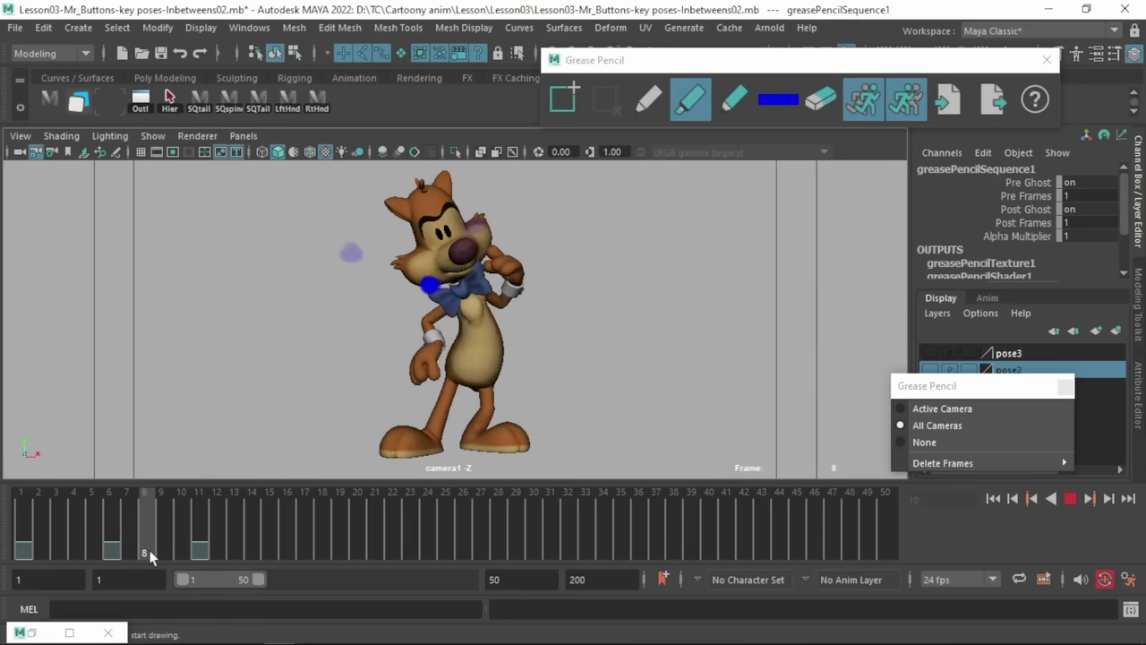
- Draw a blue arc on frame 11 joining the nose positions and play through the poses to check it
drag(104, 538, 203, 561)
mouse_move(364, 252)
mouse_down()
mouse_move(477, 262)
mouse_move(474, 226)
mouse_up()
key(alt+v)
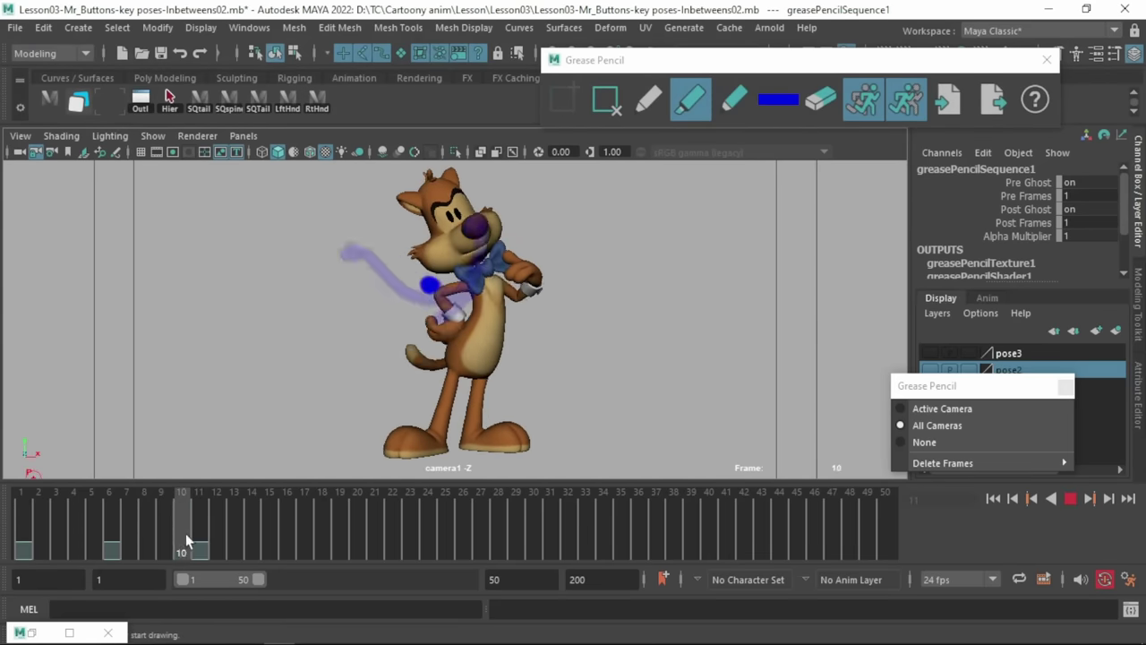
mouse_move(59, 459)
mouse_down()
mouse_move(196, 505)
mouse_move(104, 444)
mouse_move(227, 487)
mouse_up()
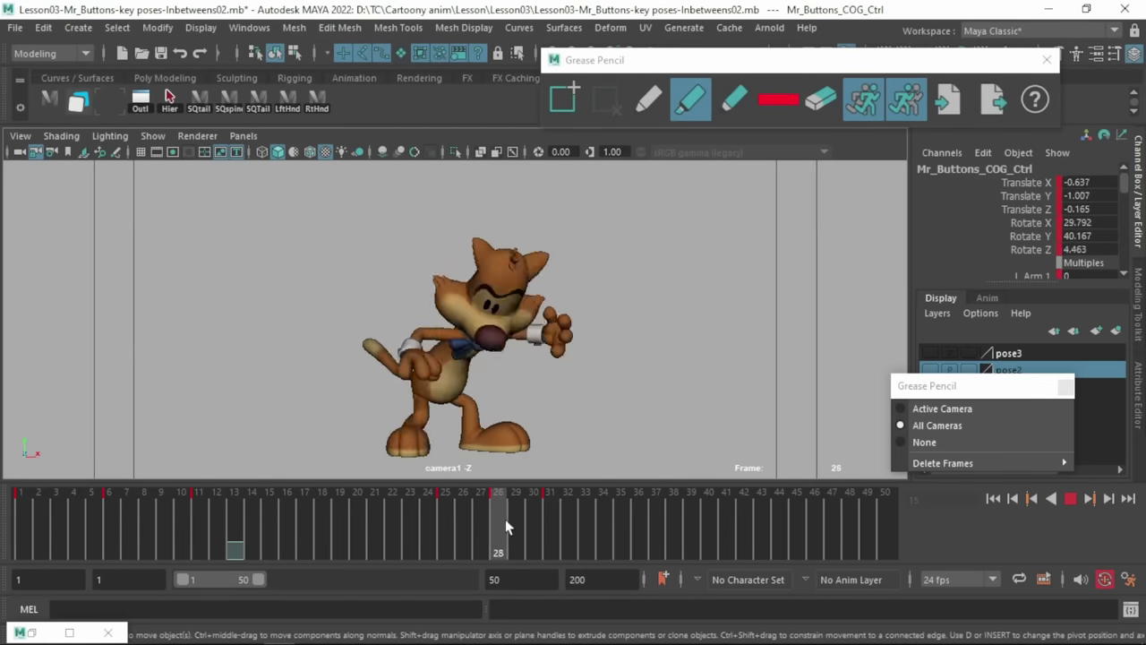
- Mark the hip position in red with the marker on frames 25, 28 and 31
drag(505, 520, 444, 501)
click(690, 101)
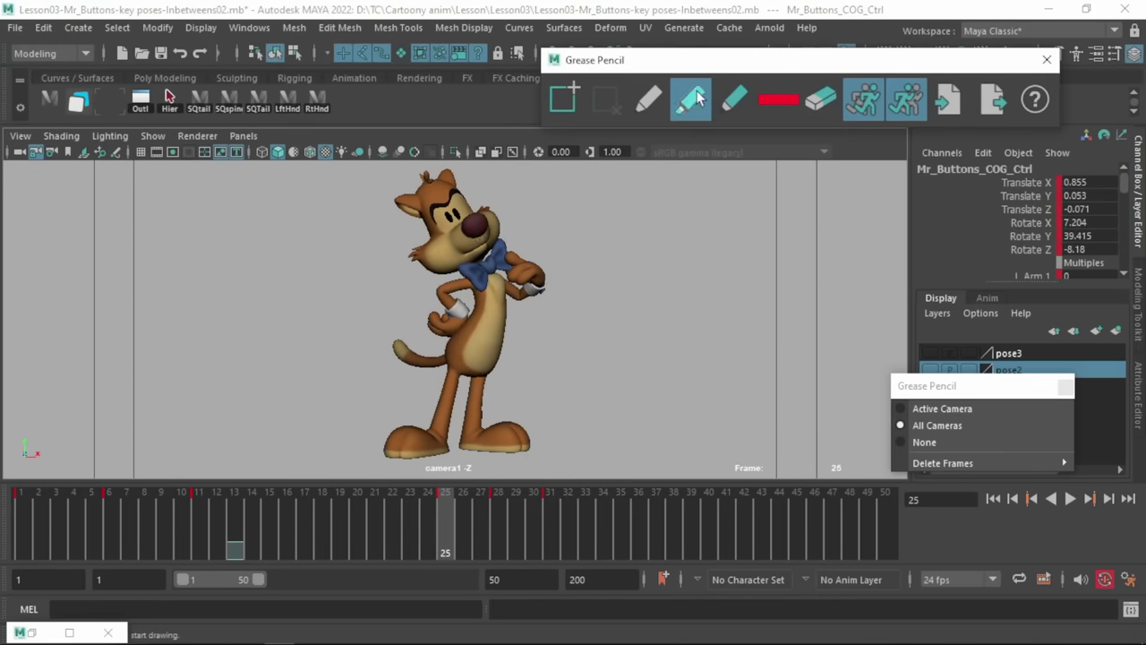
mouse_move(464, 374)
mouse_down()
mouse_move(476, 378)
mouse_move(453, 414)
mouse_up()
key(comma)
key(period)
key(period)
key(ctrl+z)
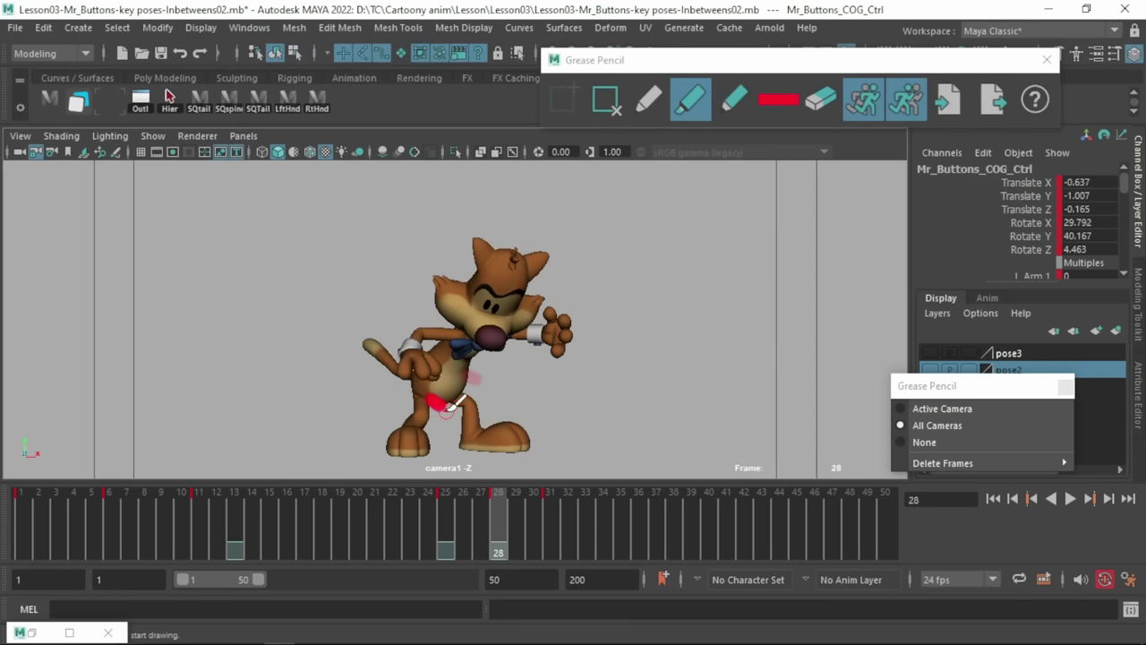
key(period)
- Try a red arc through the hip positions on frame 31, undo it, and flip between the three poses
mouse_move(422, 379)
mouse_down()
mouse_move(458, 408)
mouse_move(483, 373)
mouse_up()
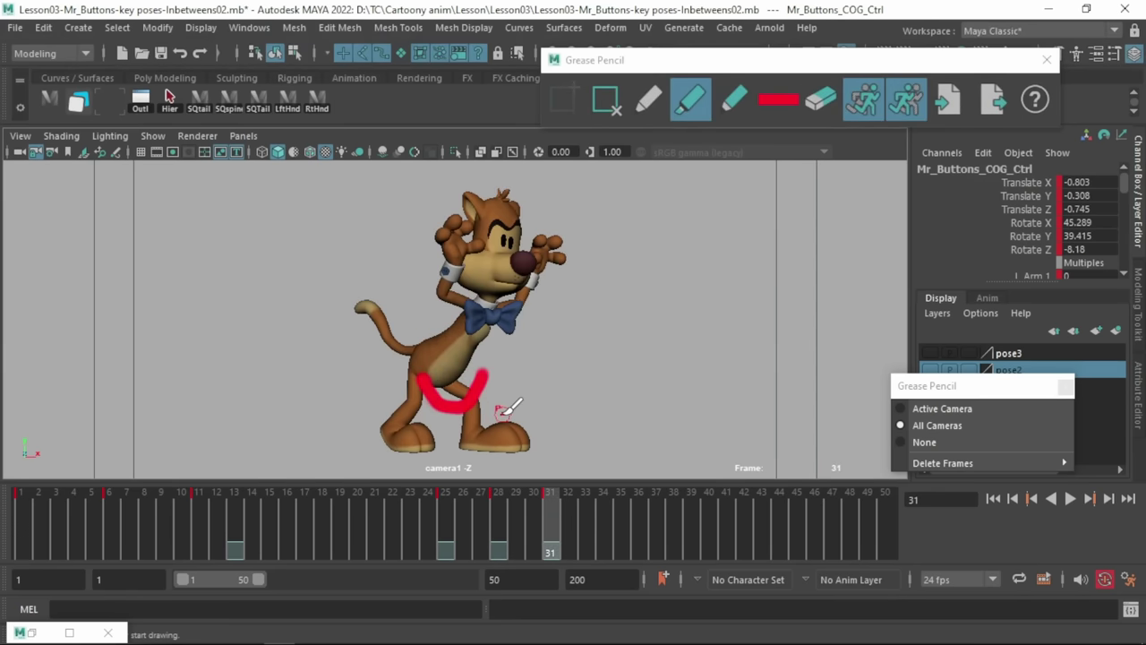
key(ctrl+z)
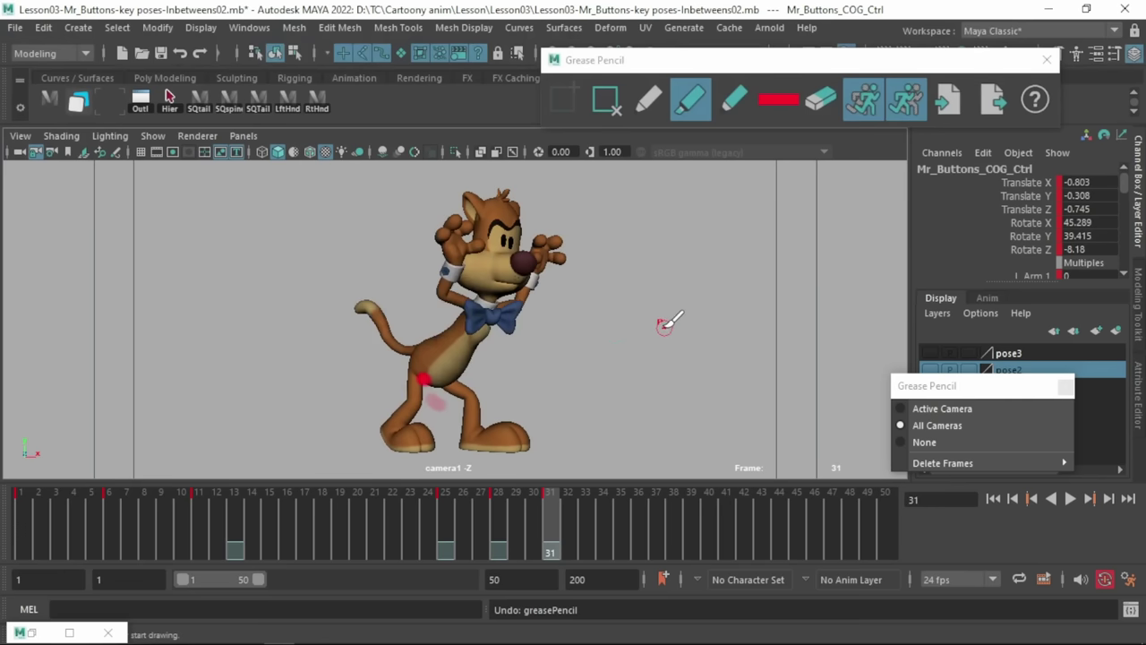
key(comma)
key(comma)
key(period)
key(period)
key(comma)
drag(477, 367, 465, 386)
key(ctrl+z)
- Draw red spine lines from the neck down to the hips on frames 25, 28 and 31 and scrub between them
mouse_move(486, 265)
mouse_down()
mouse_move(488, 300)
mouse_move(460, 378)
mouse_move(485, 338)
mouse_up()
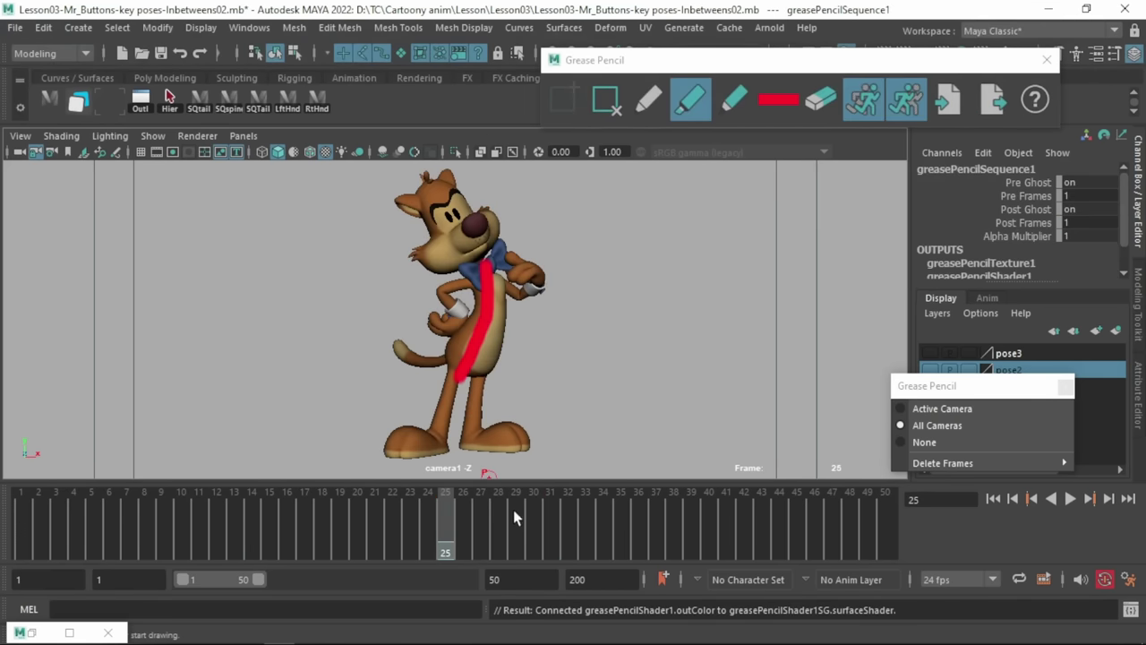
click(499, 515)
click(550, 509)
drag(570, 512, 552, 512)
mouse_move(504, 212)
mouse_down()
mouse_move(475, 332)
mouse_move(420, 395)
mouse_up()
drag(445, 521, 573, 528)
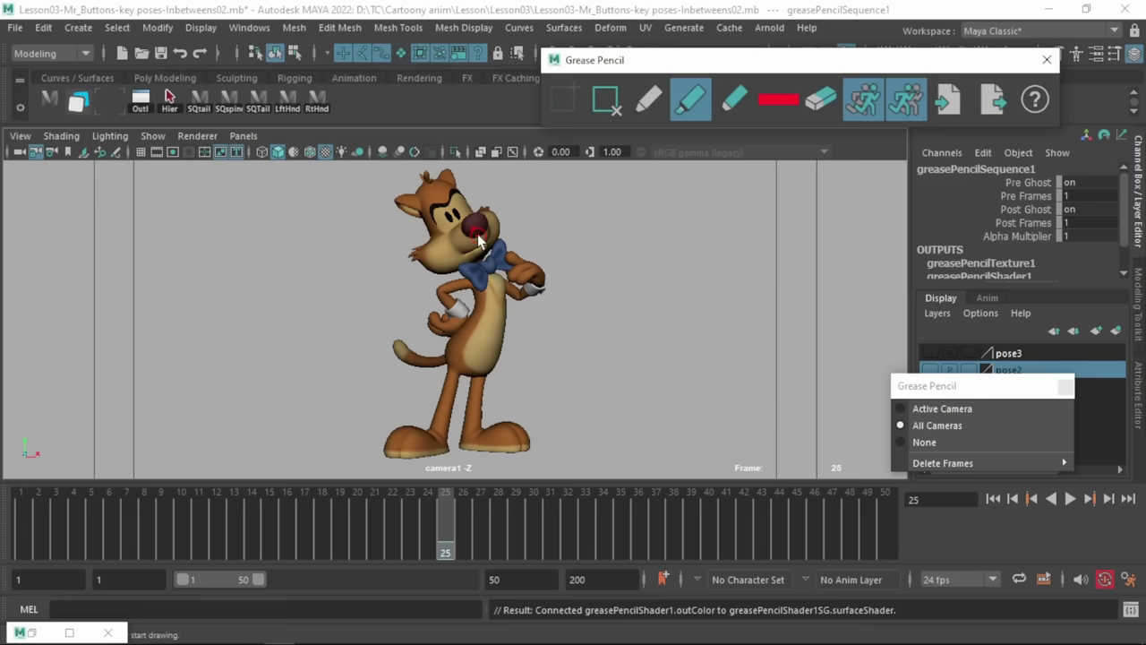
- Mark the nose in red on frames 25, 28 and 31 and scrub through them to check its path
click(473, 226)
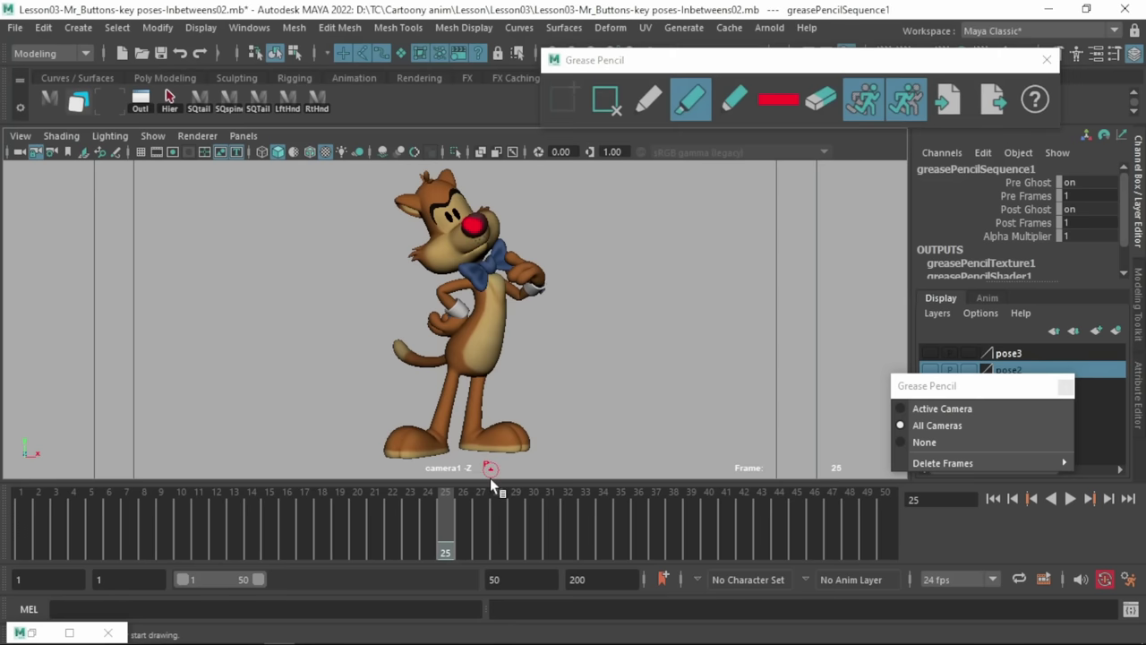
click(499, 516)
drag(484, 336, 496, 349)
click(551, 519)
click(524, 258)
mouse_move(446, 526)
mouse_down()
mouse_move(512, 529)
mouse_move(485, 539)
mouse_move(545, 551)
mouse_up()
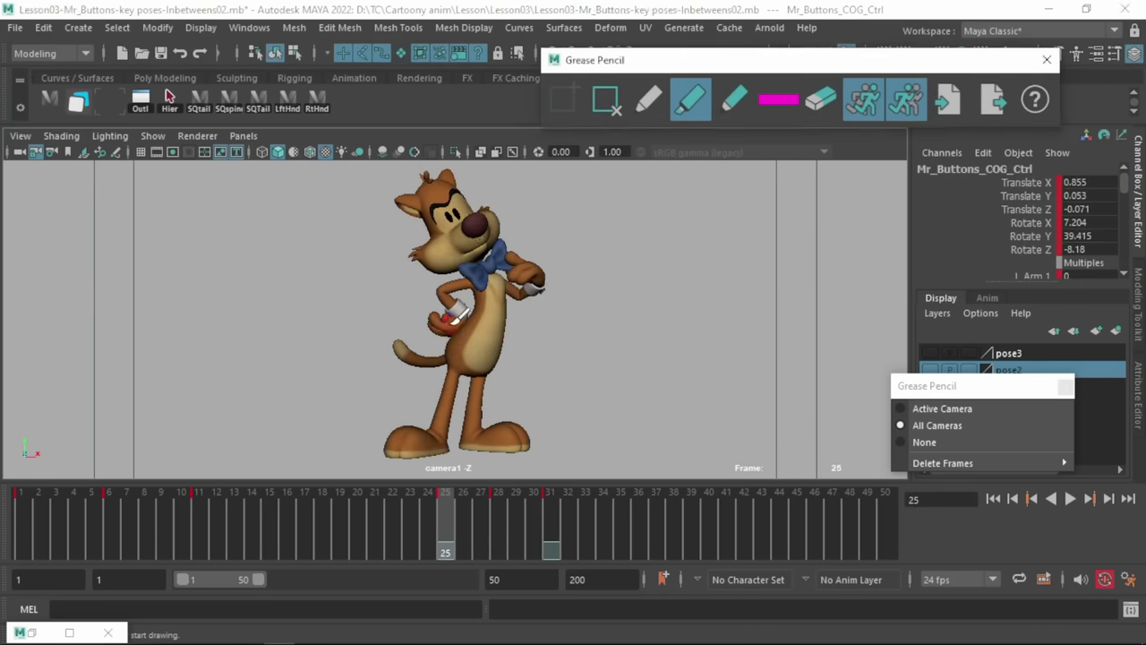
- Mark the positions of both hands in magenta on frames 25, 28 and 31, flipping between the poses
drag(453, 322, 448, 330)
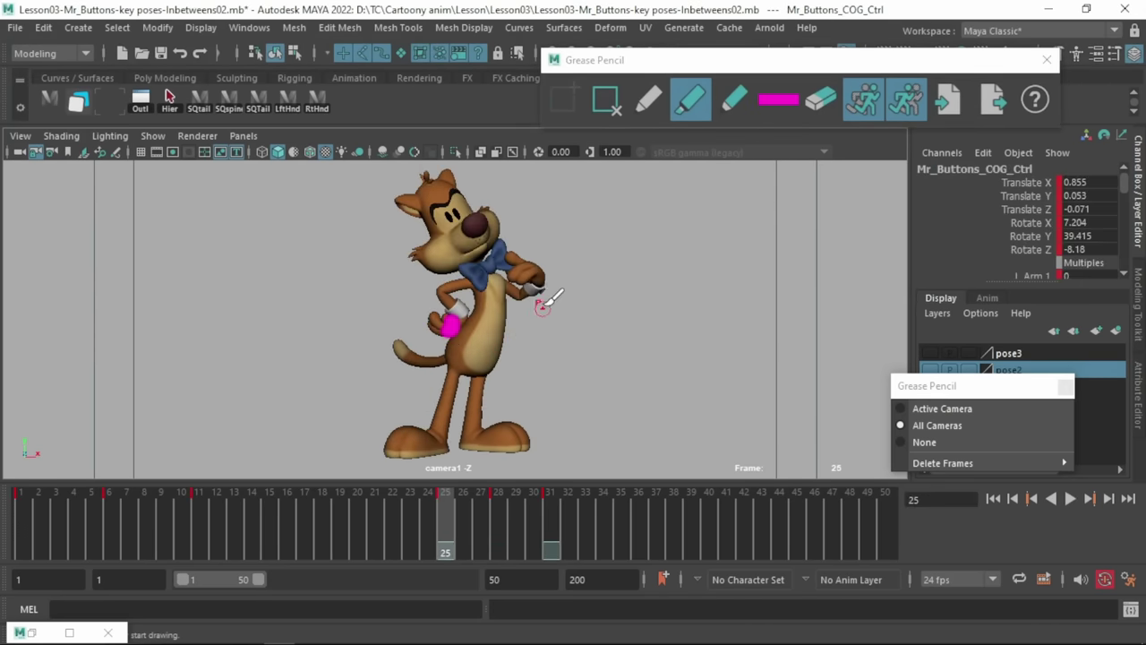
key(period)
drag(546, 331, 550, 340)
drag(417, 351, 412, 359)
key(period)
drag(473, 257, 453, 259)
drag(539, 253, 535, 264)
key(comma)
key(comma)
mouse_move(442, 504)
mouse_down()
mouse_move(548, 505)
mouse_move(451, 502)
mouse_up()
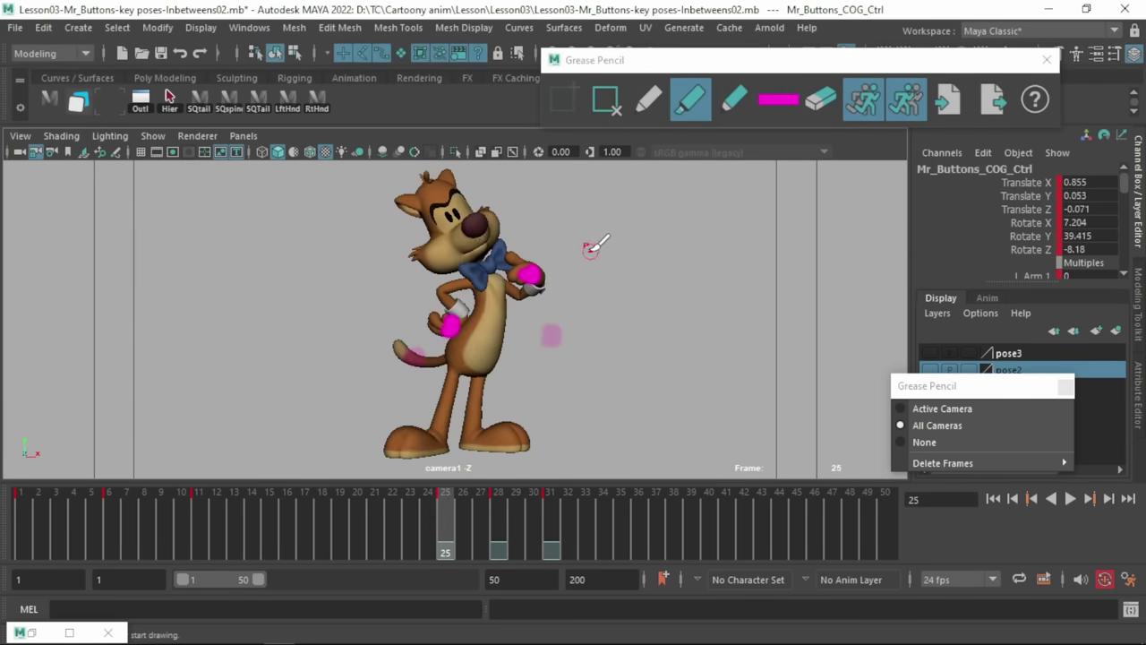
drag(590, 249, 670, 246)
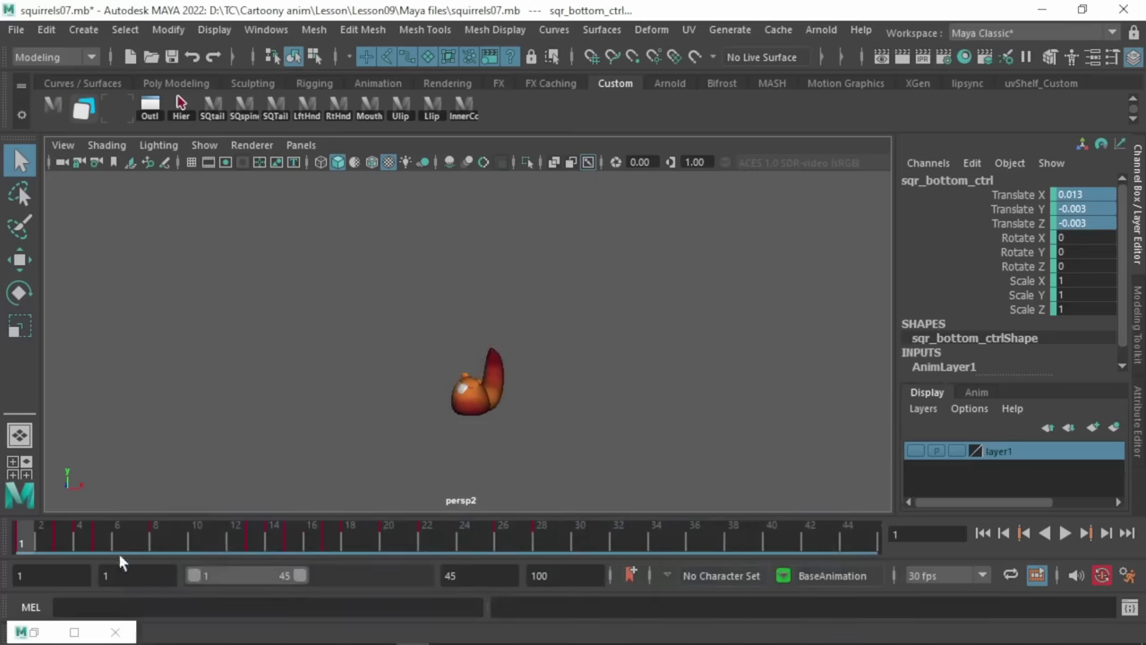
- Scrub through the squirrel's stretch and tail animation from frame 1
drag(28, 540, 149, 557)
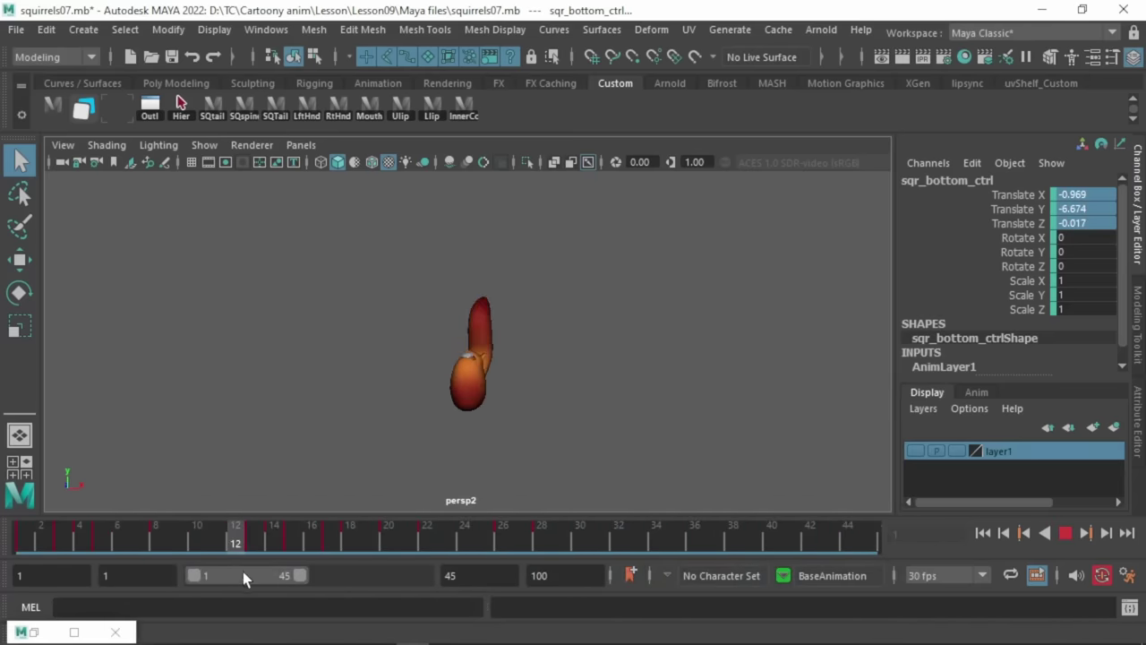
mouse_move(297, 577)
mouse_down()
mouse_move(51, 564)
mouse_move(184, 554)
mouse_move(300, 577)
mouse_up()
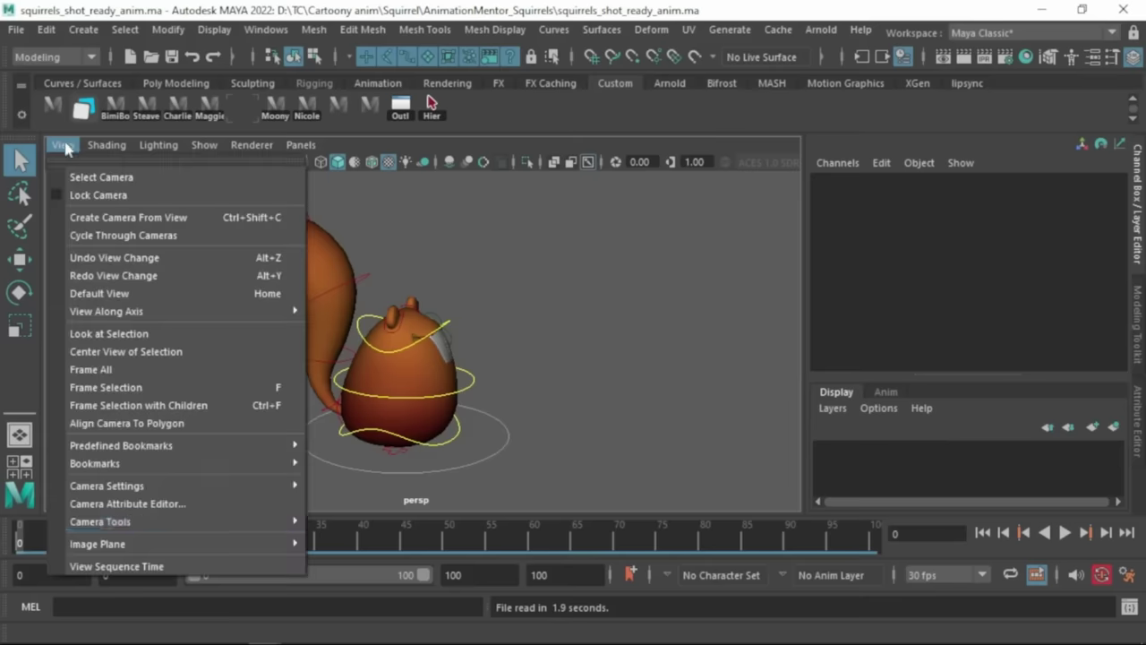
- Import SR 001.png from D:\TC\img seq as an image plane in the persp view
mouse_move(215, 544)
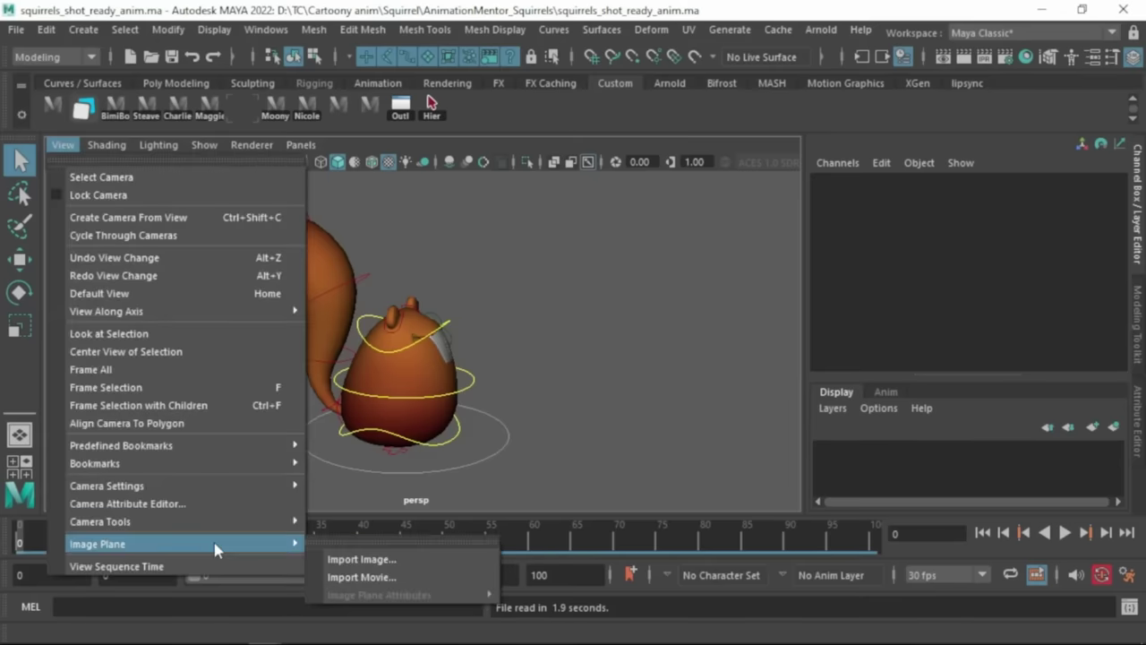
click(361, 559)
drag(605, 143, 572, 136)
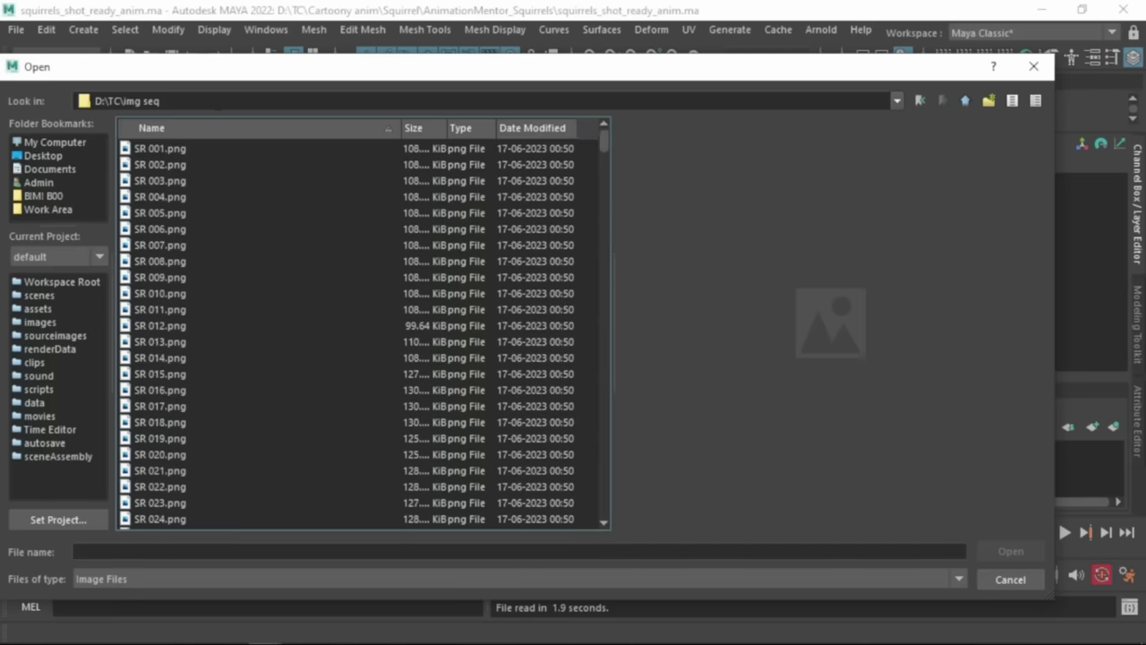
click(176, 151)
click(1011, 552)
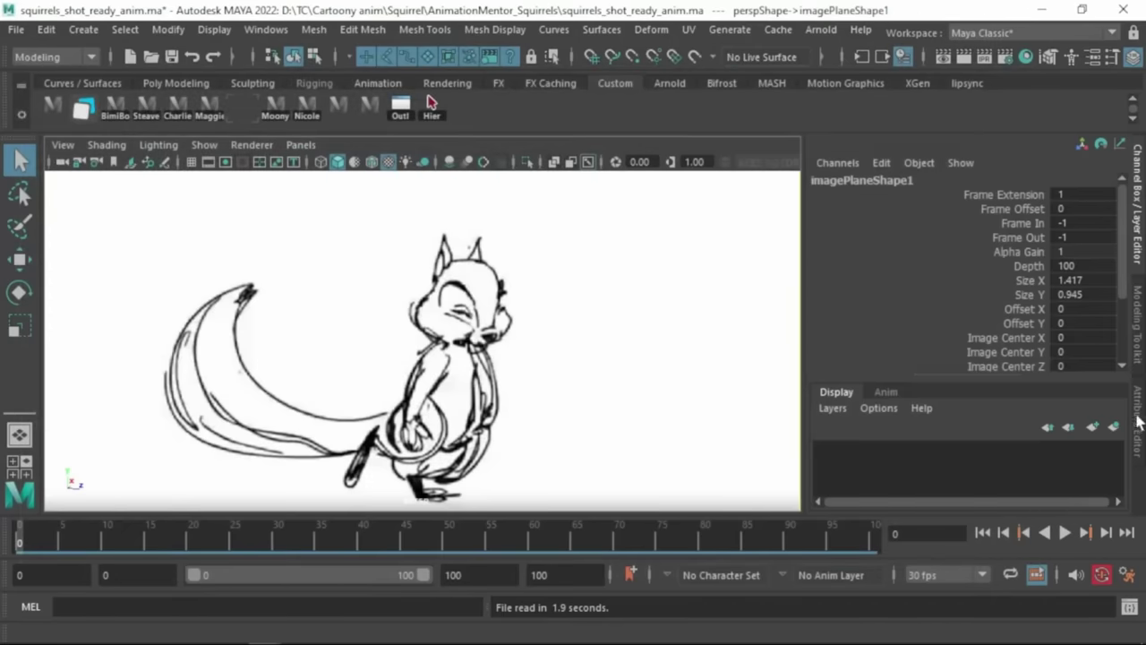
- Enable Use Image Sequence in the image plane's attributes and play back the squirrel drawings
click(1139, 420)
scroll(976, 369, down, 5)
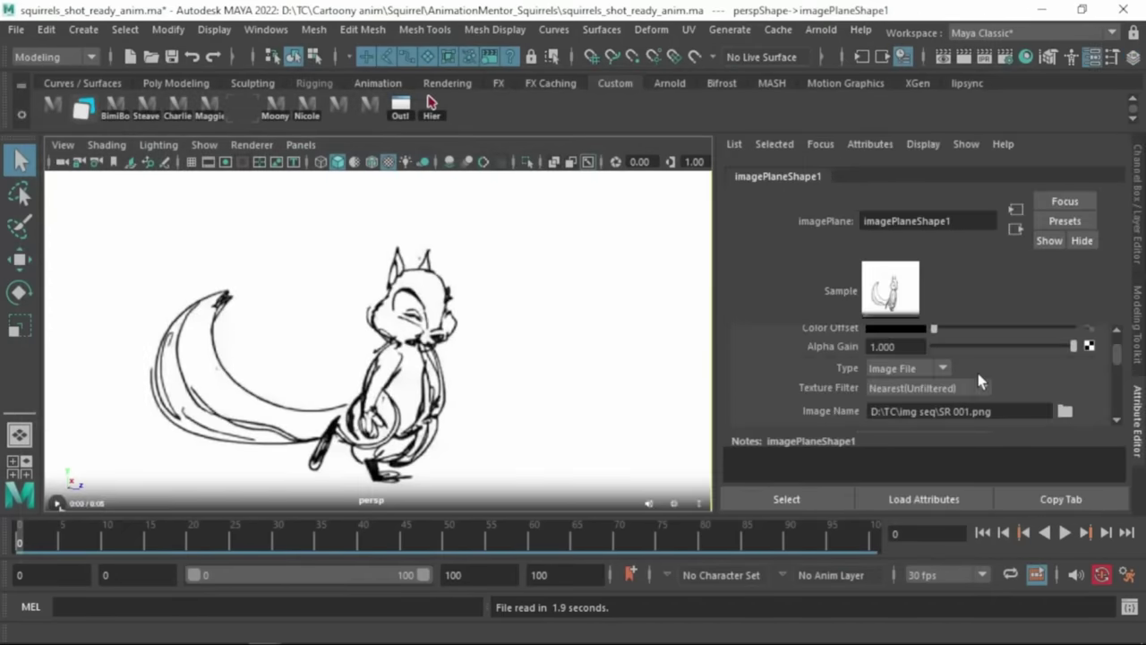
click(872, 379)
key(alt+v)
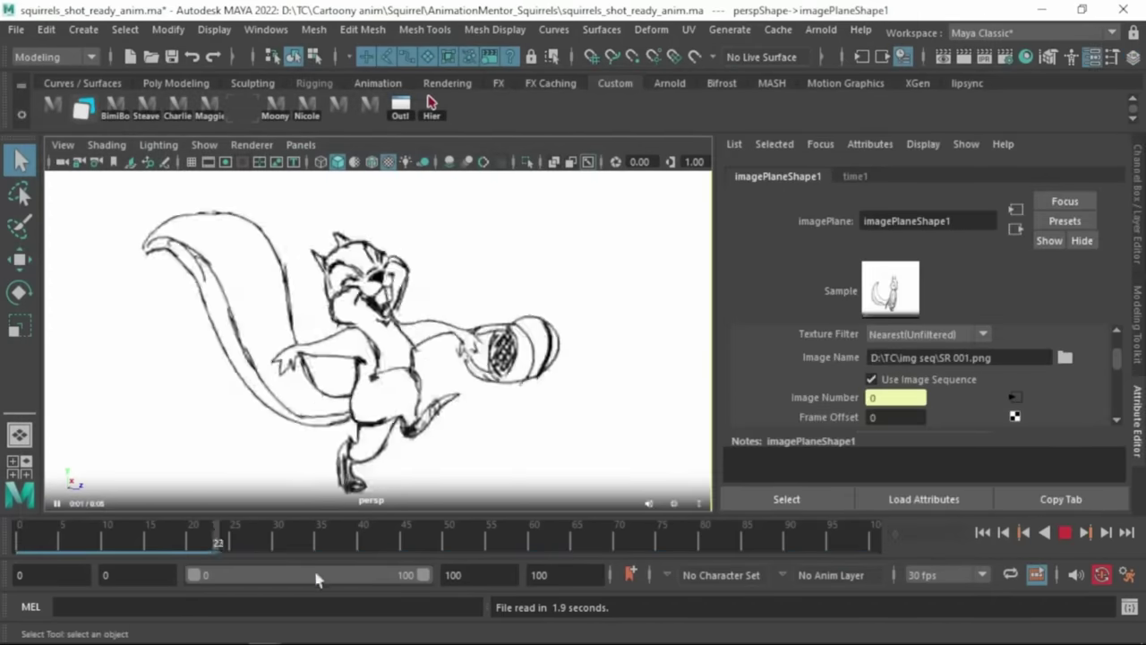
key(alt+v)
- Compare playback with Use Image Sequence off and on again, and scrub through the drawn reference
click(871, 380)
key(alt+v)
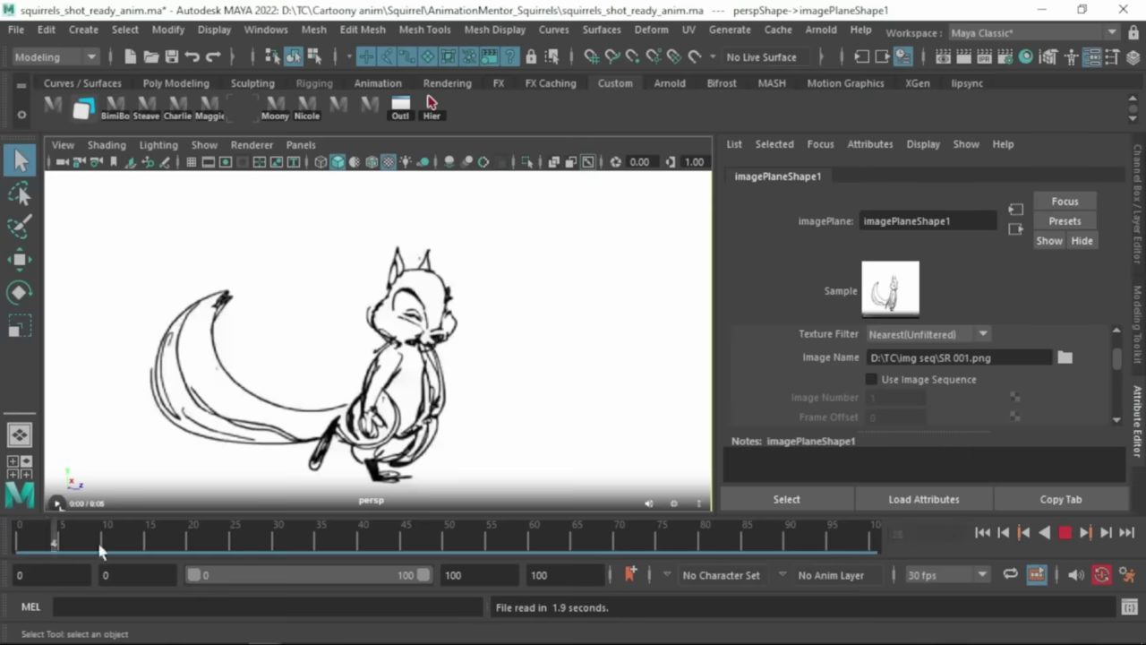
click(17, 544)
click(871, 379)
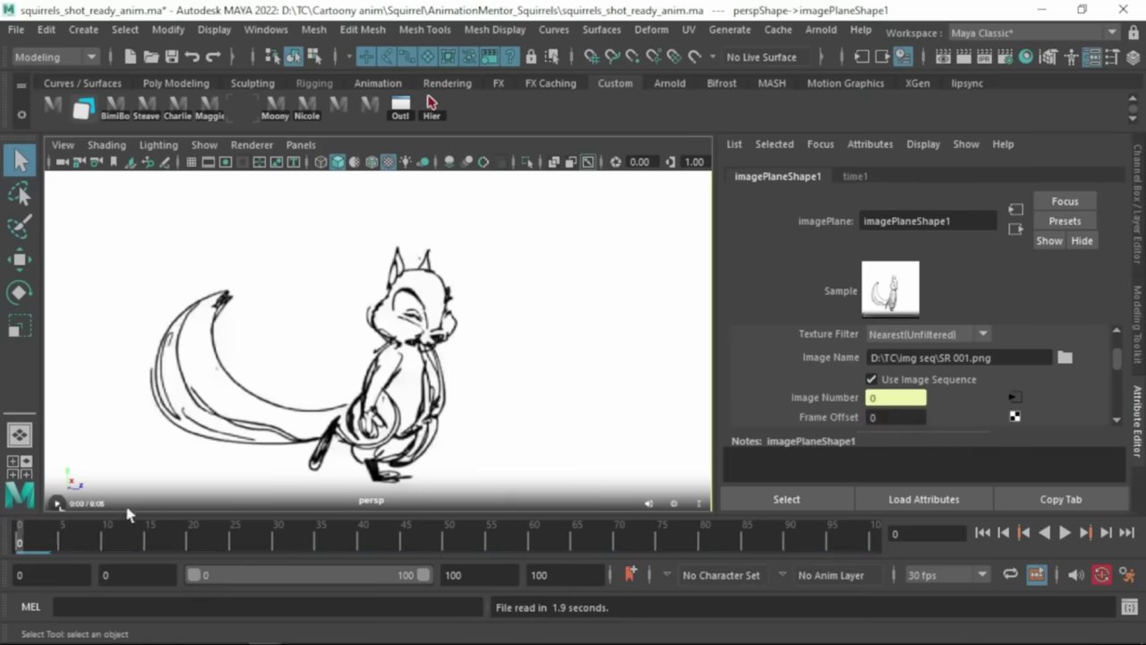
key(alt+v)
mouse_move(237, 532)
mouse_down()
mouse_move(22, 536)
mouse_move(197, 542)
mouse_move(181, 543)
mouse_up()
- Set the image plane's Frame Offset to 19 and scrub the reference to frame 82
double_click(865, 417)
text(19)
key(Return)
drag(21, 533, 723, 544)
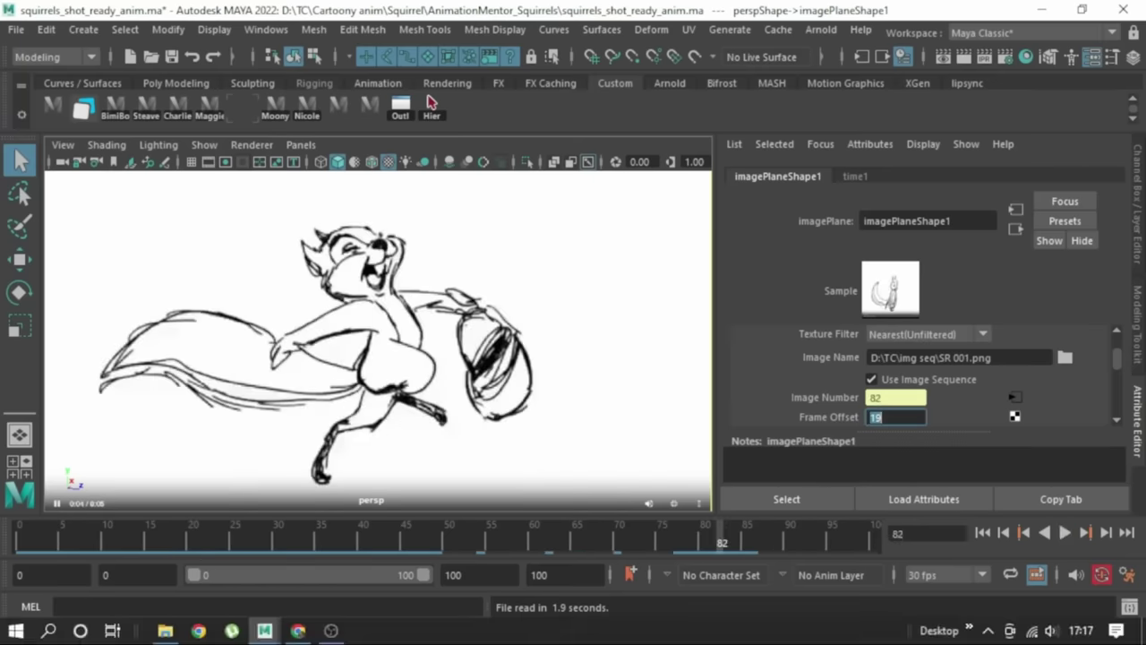
- Set the first Size value of the image plane to 0.5
scroll(976, 362, down, 8)
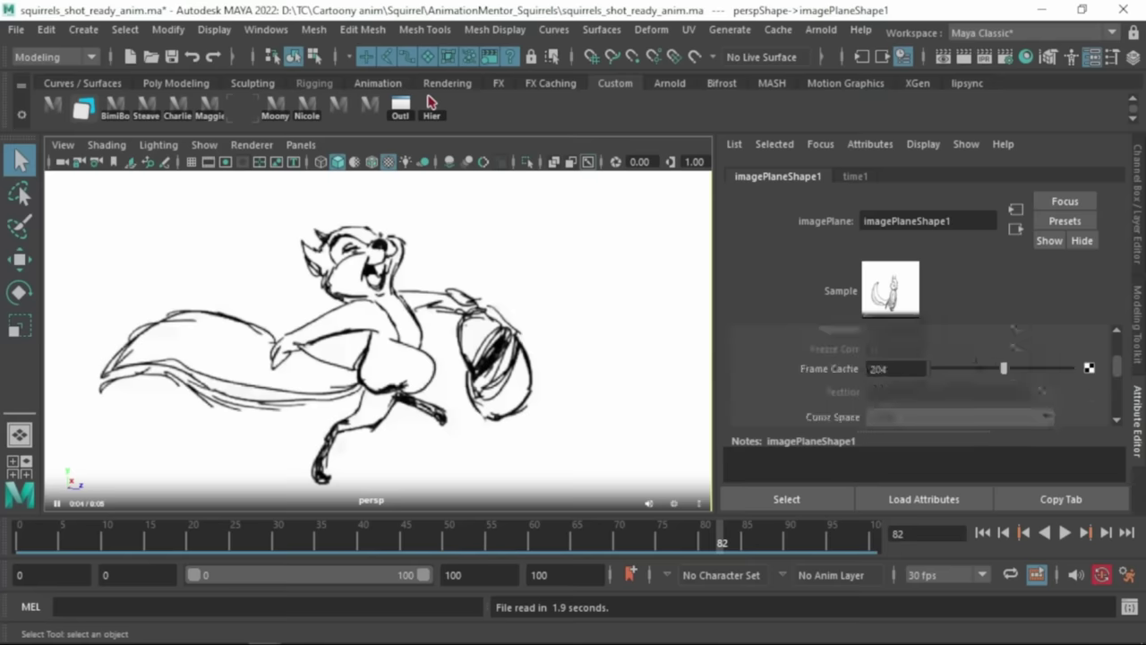
drag(899, 338, 856, 331)
text(.5)
key(Return)
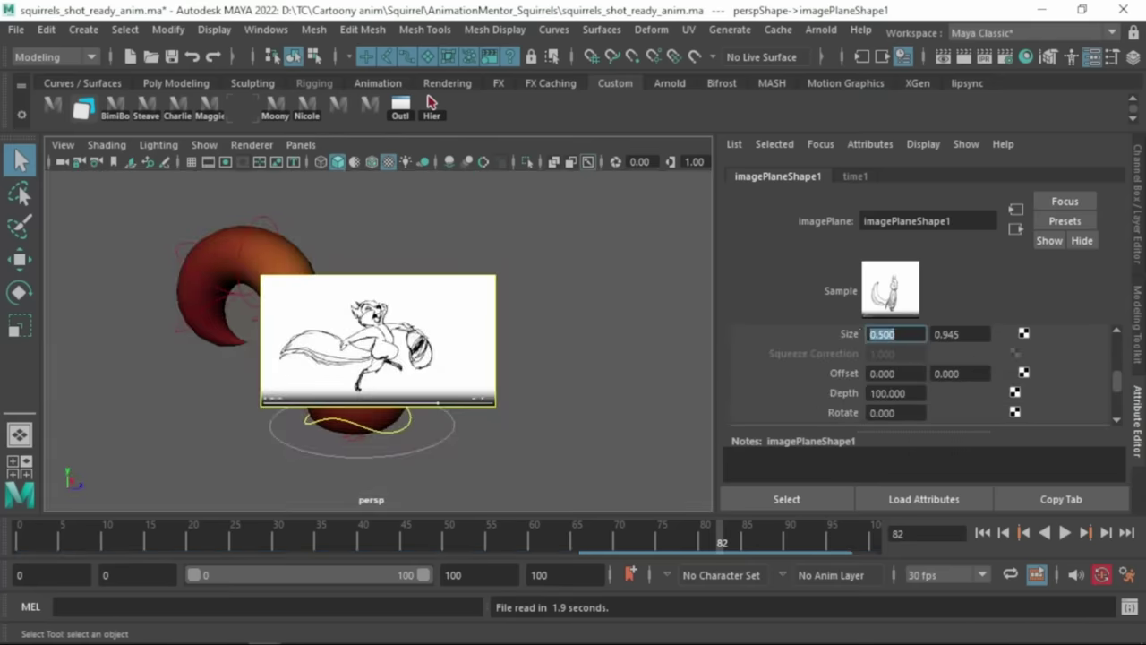
- Set the image plane's horizontal Offset to 0.4 after trying values of -0.2, 0.2 and 0.5
drag(898, 373, 851, 368)
text(-)
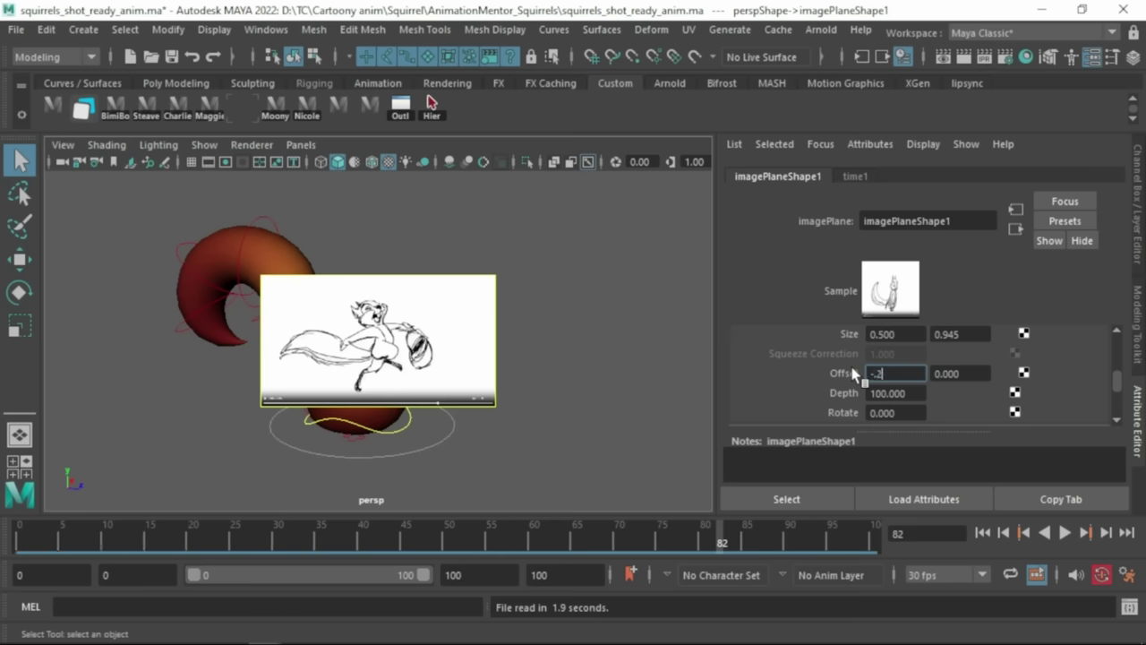
text(.2)
key(Return)
text(.2)
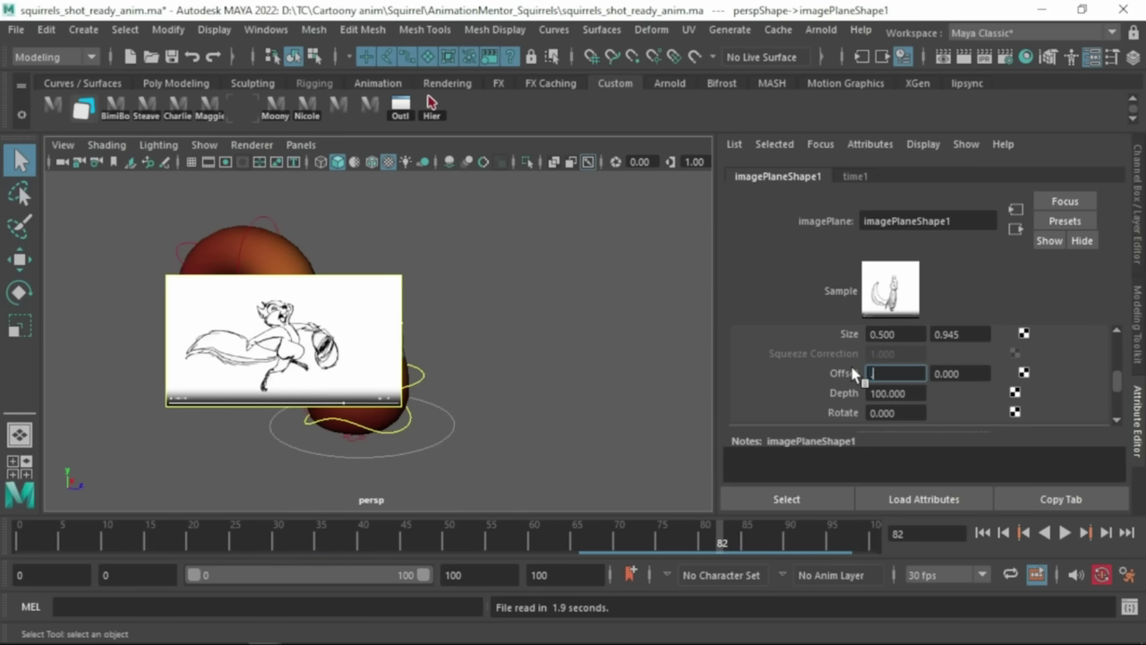
key(Return)
text(.5)
key(Return)
text(.4)
key(Return)
- Set the image plane's vertical Offset to 0.2 and play the reference from the first frame
key(Tab)
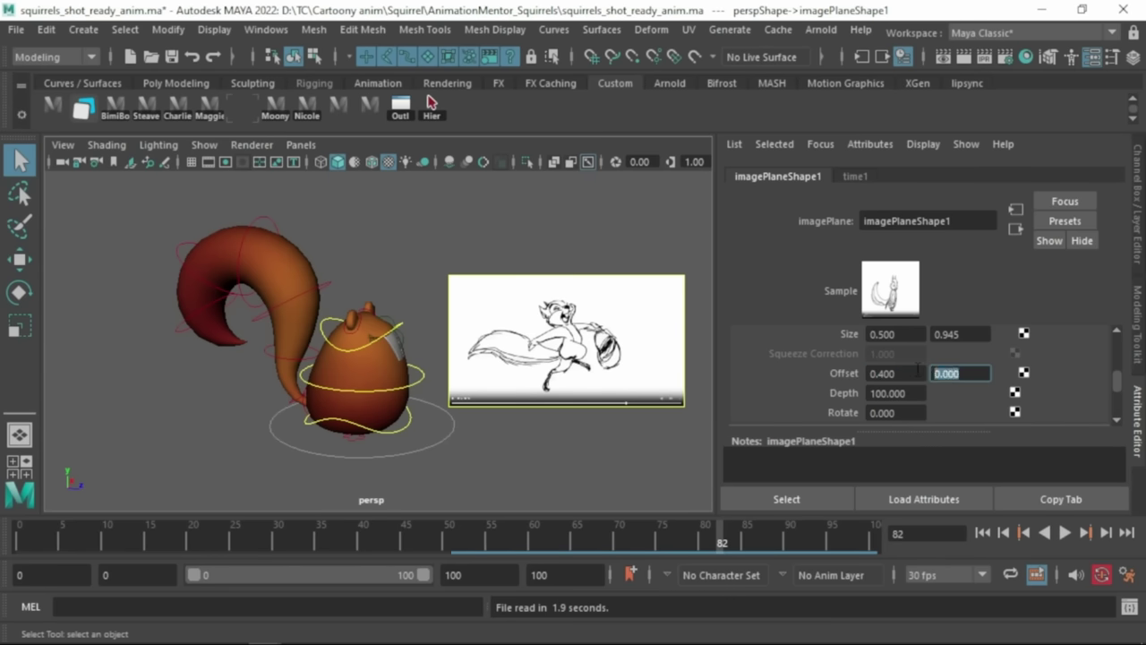
text(.3)
key(Return)
text(.2)
key(Return)
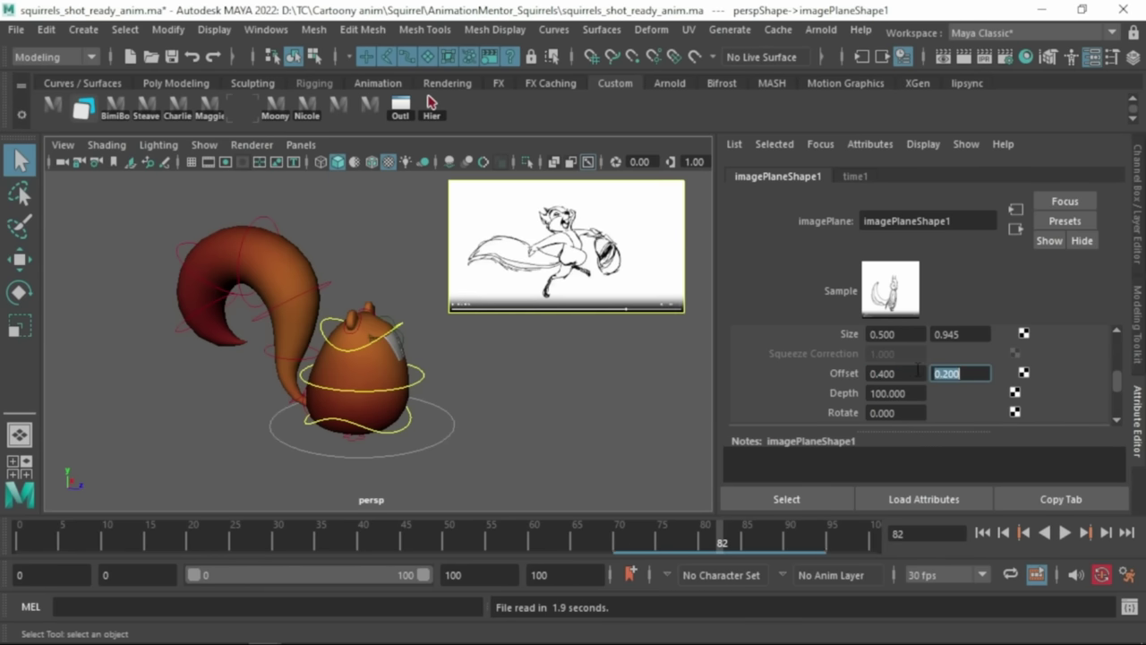
click(27, 536)
key(alt+v)
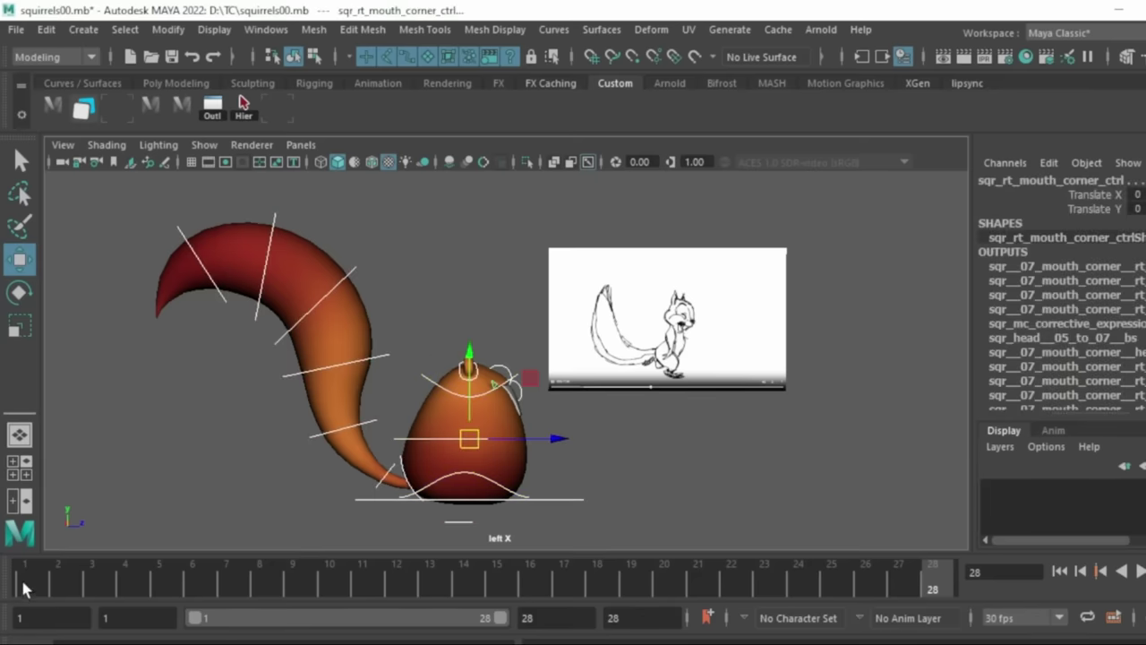
- Key all the squirrel's controls at frames 1, 8, 15, 22 and 28, and return to frame 1
click(24, 588)
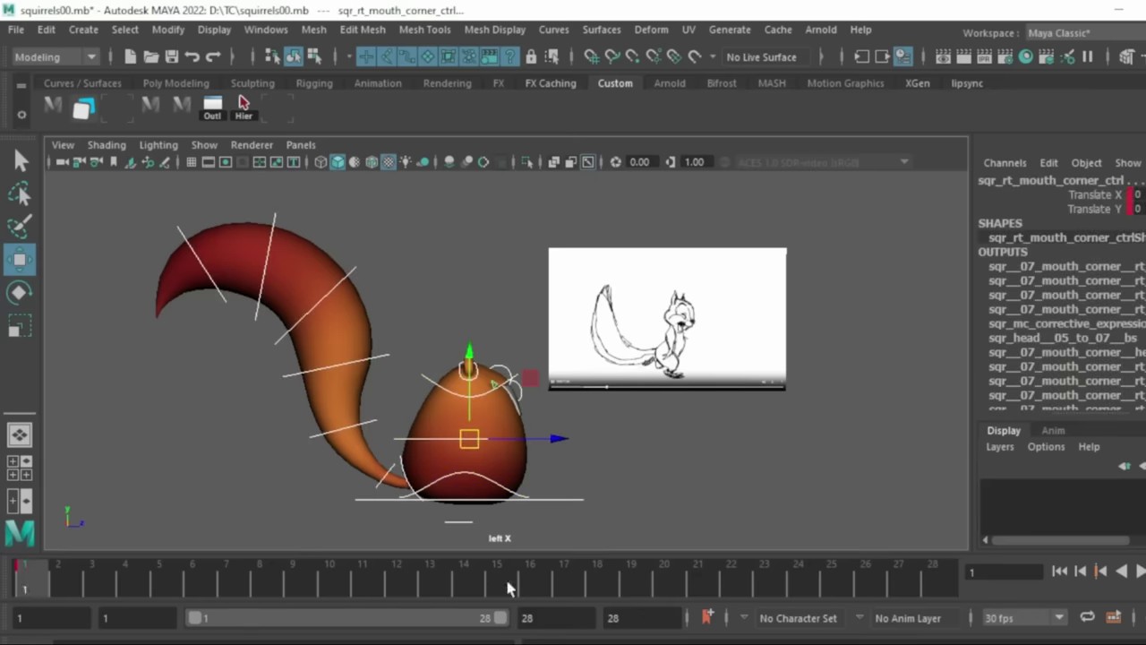
click(507, 587)
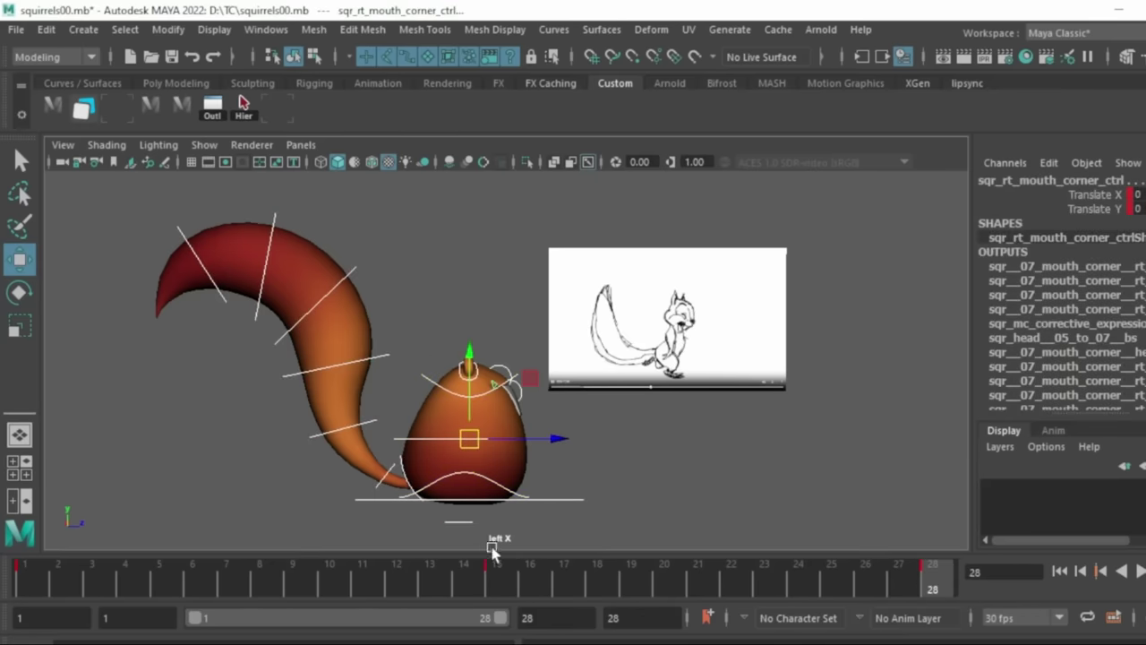
mouse_move(207, 578)
mouse_down()
mouse_move(159, 605)
mouse_move(300, 609)
mouse_move(275, 605)
mouse_up()
key(s)
drag(573, 588, 749, 606)
key(s)
mouse_move(80, 575)
mouse_down()
mouse_move(801, 615)
mouse_move(937, 610)
mouse_up()
click(33, 588)
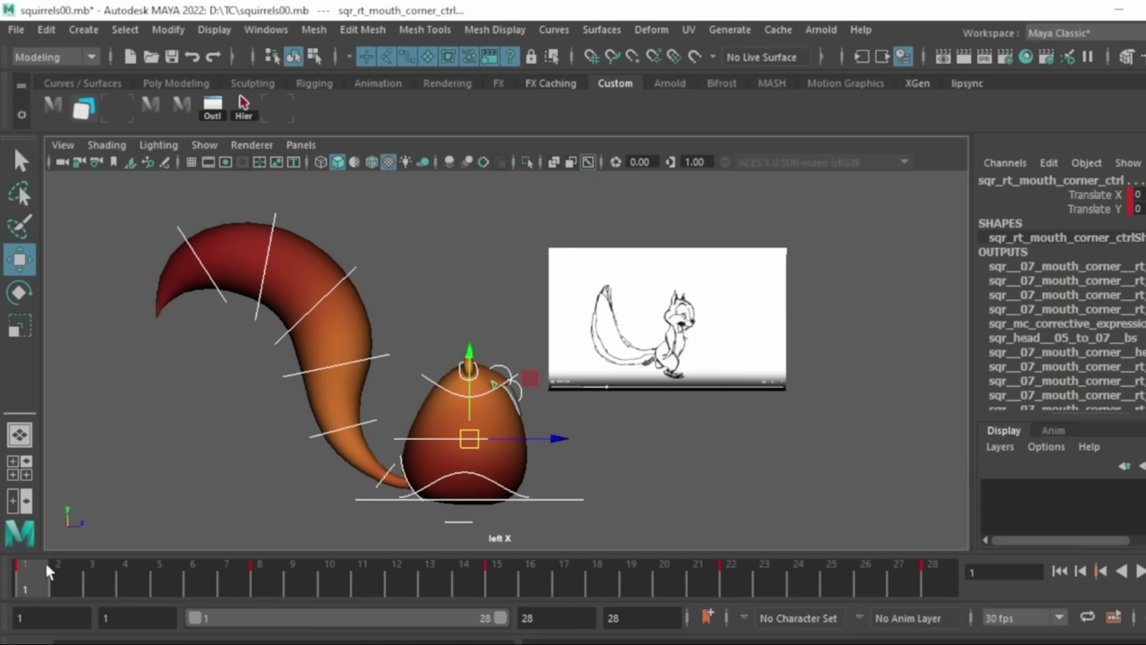
- Show the shoulder control's Translate Y curve in the Graph Editor and lower the control at frame 1
click(424, 378)
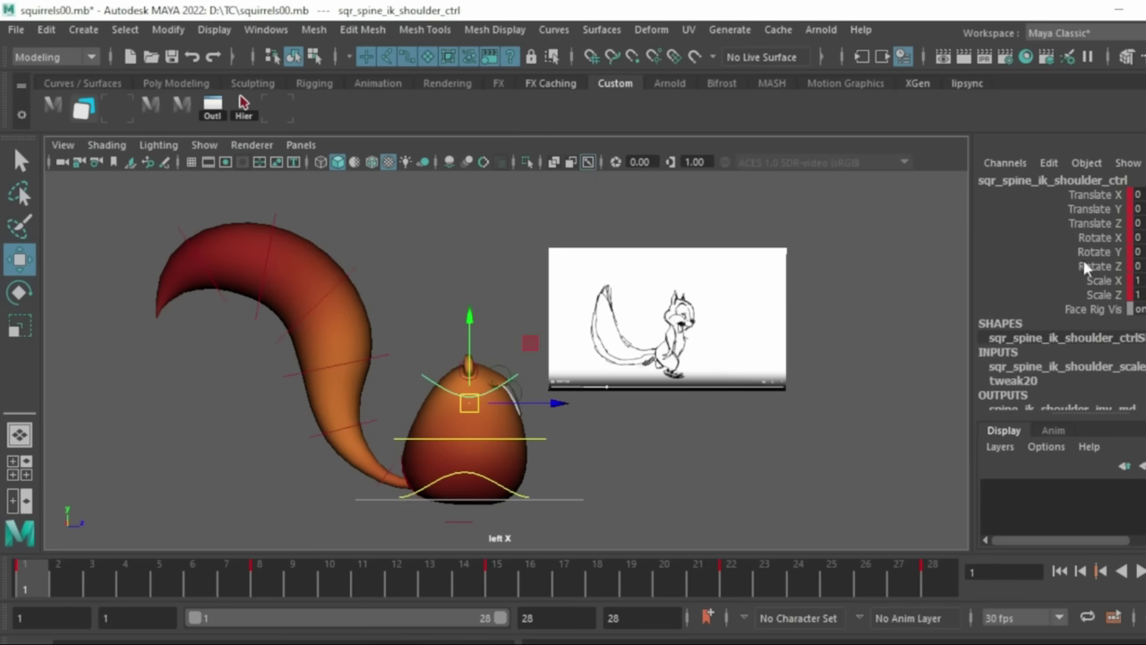
click(1085, 211)
click(131, 109)
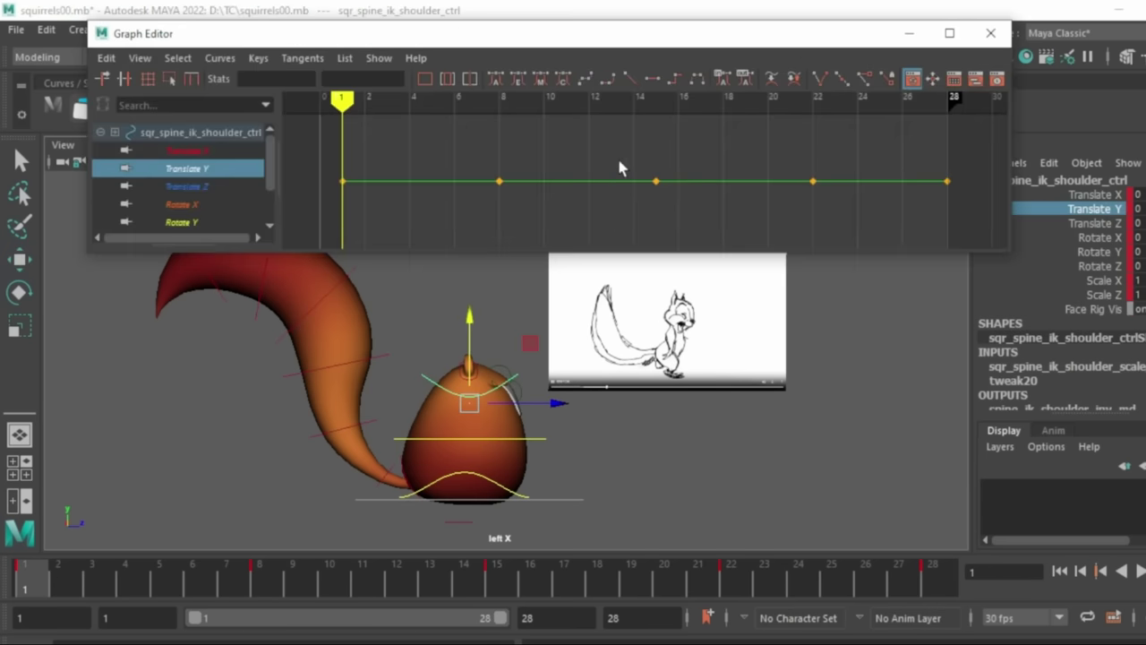
drag(621, 162, 685, 203)
shift+drag(919, 168, 958, 198)
key(w)
shift+middle_drag(610, 161, 619, 211)
drag(468, 310, 467, 321)
- Copy the shoulder control's lowered pose from frame 1 to frames 15 and 28
right_click(29, 589)
click(82, 272)
click(497, 587)
right_click(497, 587)
mouse_move(573, 283)
click(727, 283)
click(930, 586)
right_click(930, 585)
mouse_move(976, 282)
click(866, 267)
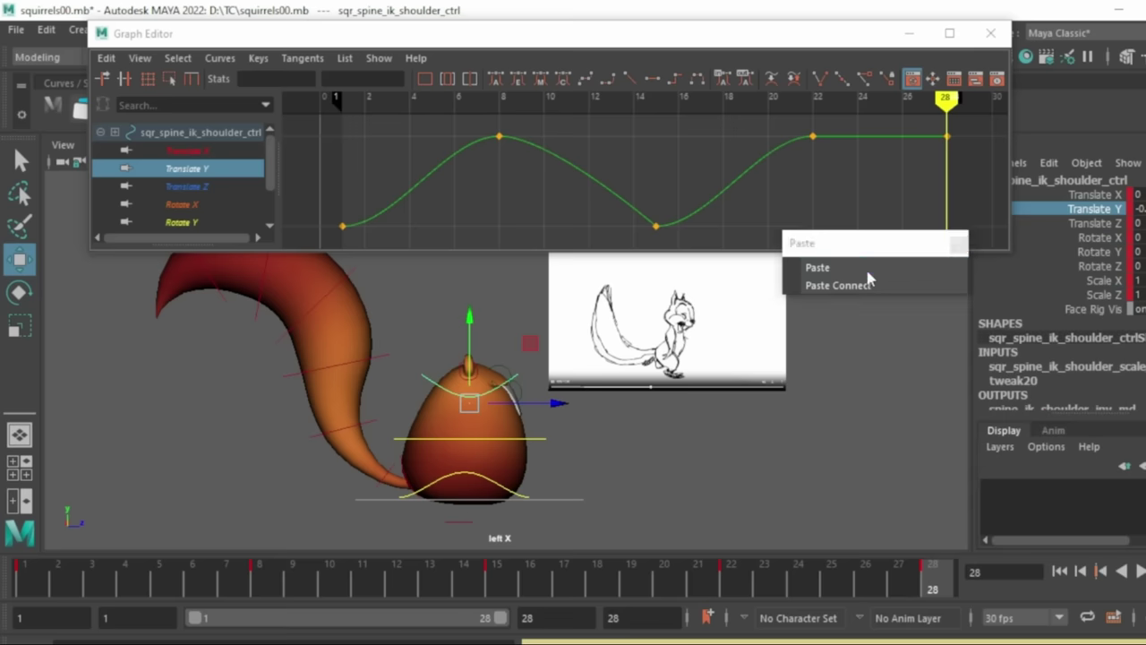
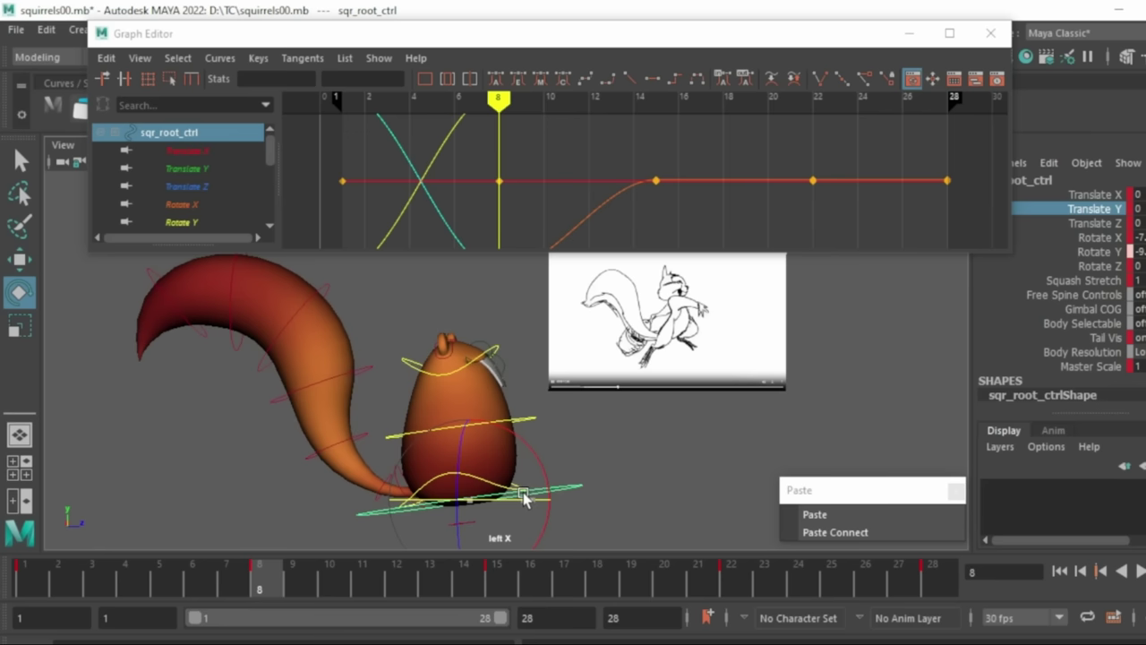
- Adjust the root control's rotation at frame 8 and copy its frame 1 pose to frames 15 and 28
drag(460, 450, 459, 441)
click(29, 580)
right_click(33, 587)
click(87, 275)
click(497, 583)
right_click(497, 582)
mouse_move(539, 283)
click(745, 298)
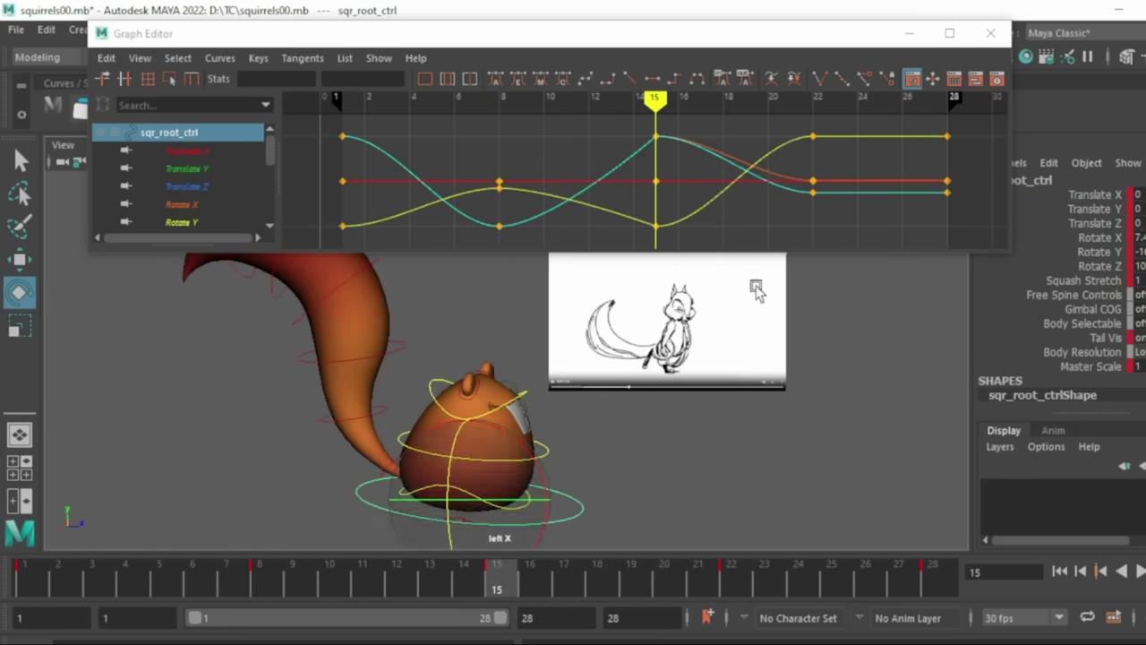
click(941, 582)
right_click(939, 580)
mouse_move(970, 275)
click(861, 272)
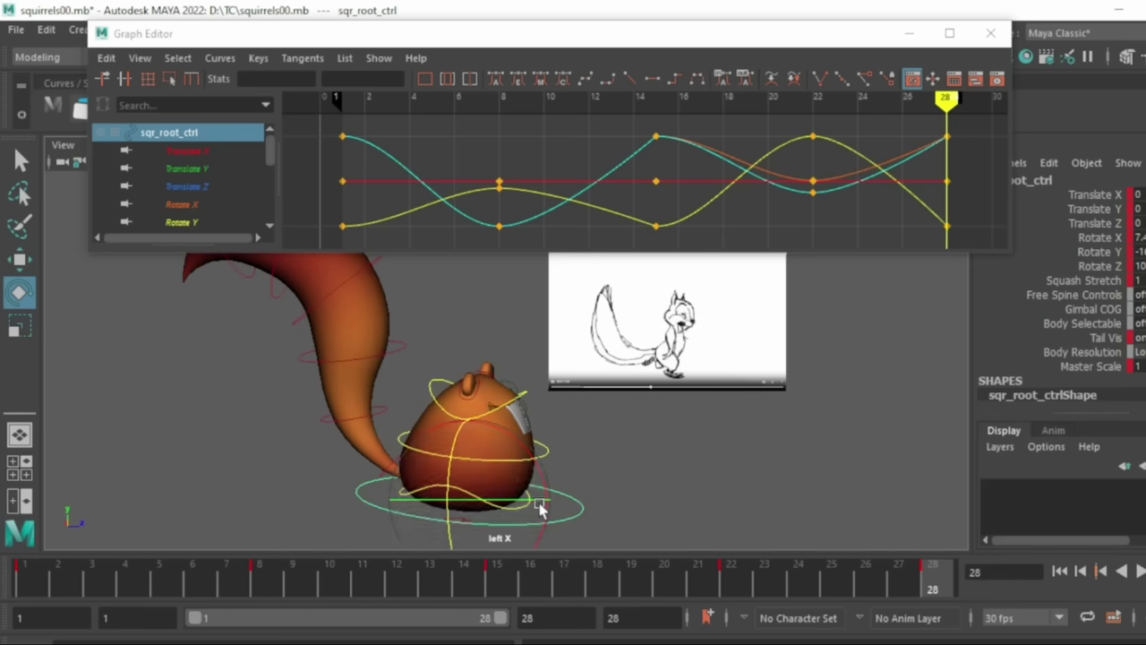
- Copy the root control's rotated pose from frame 8 to frame 22 and play the animation
click(257, 577)
right_click(258, 583)
click(300, 261)
click(734, 582)
right_click(737, 582)
mouse_move(892, 286)
click(991, 287)
key(alt+v)
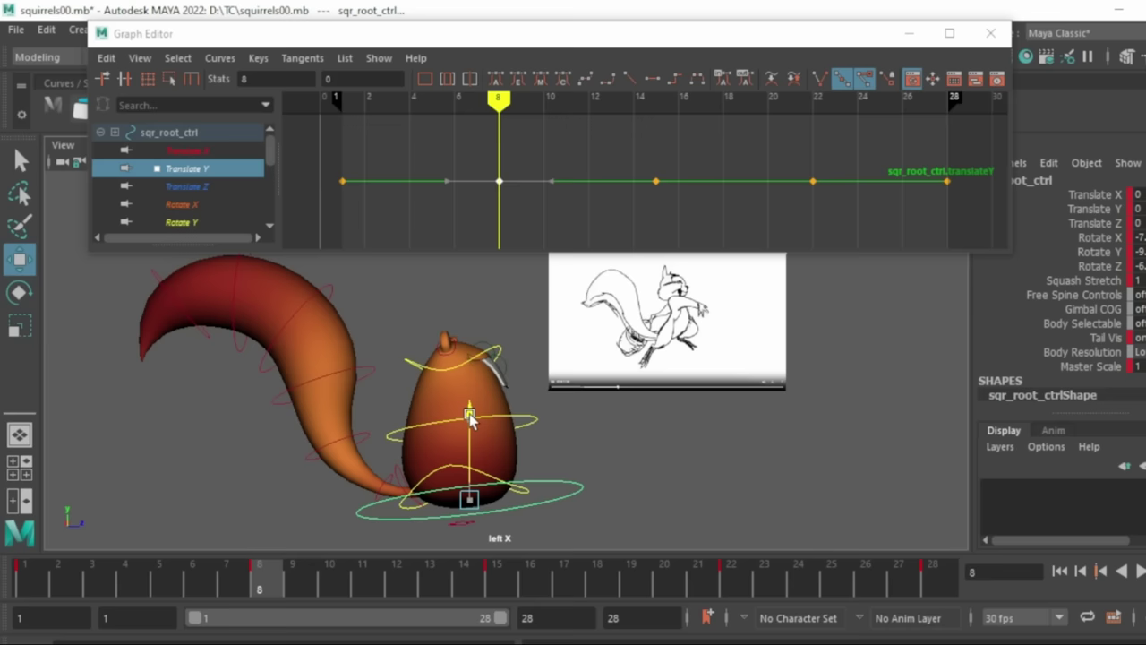
- Raise the root control at frame 8 to a Translate Y of about 11 and scrub the hop
drag(469, 416, 470, 390)
key(a)
drag(746, 180, 573, 144)
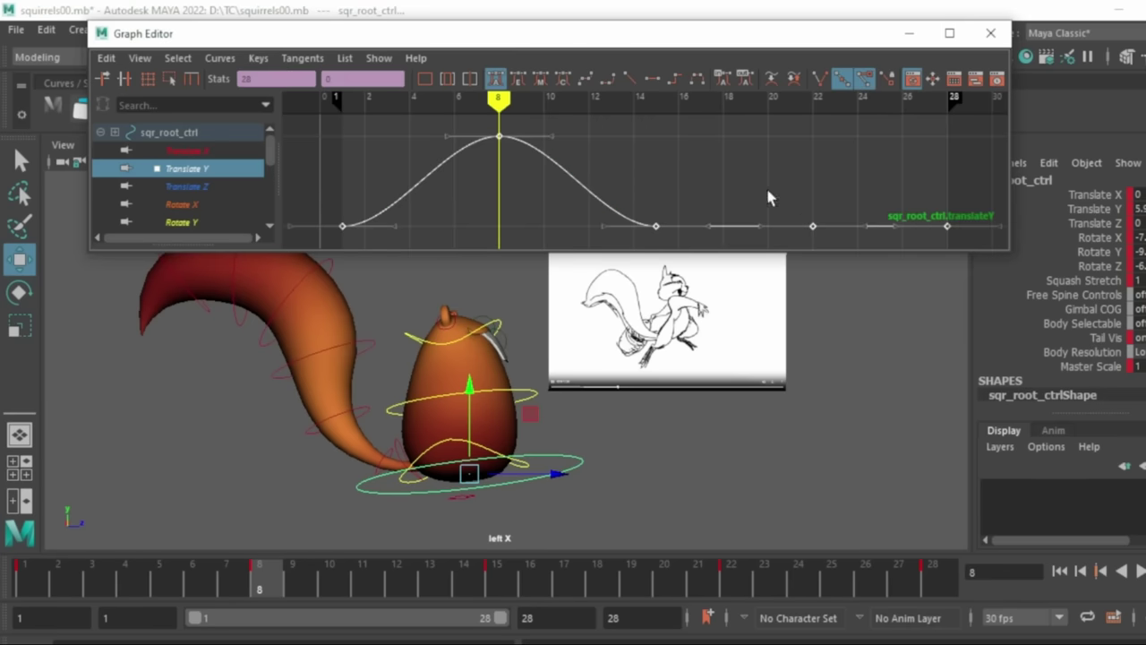
mouse_move(266, 586)
mouse_down()
mouse_move(156, 598)
mouse_move(279, 593)
mouse_up()
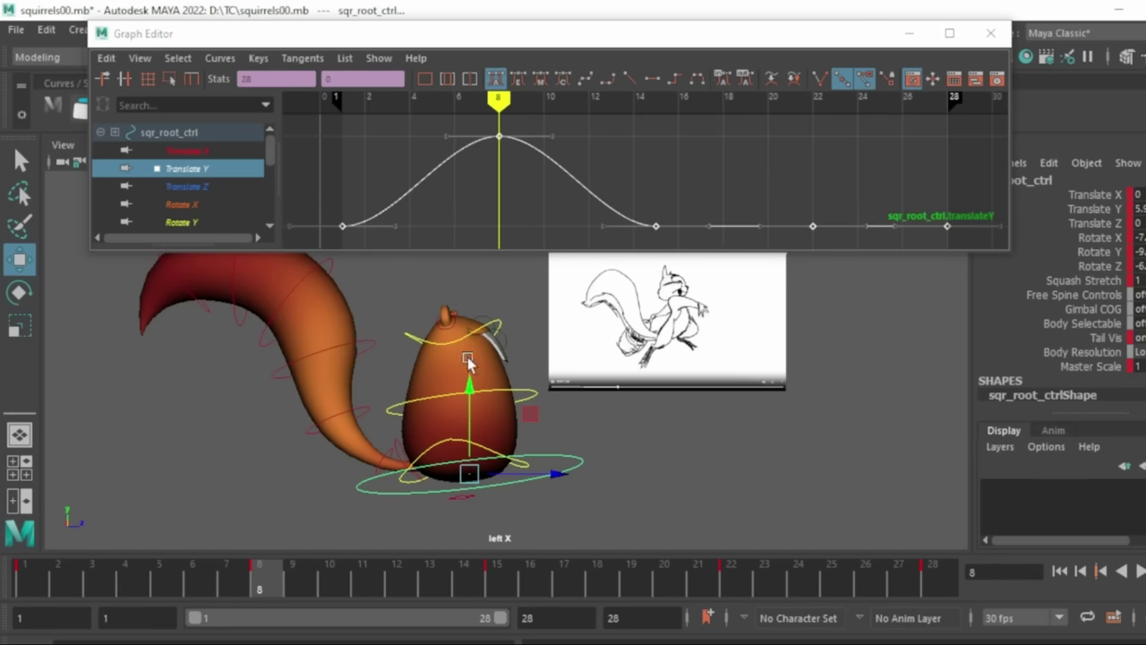
drag(469, 383, 470, 360)
drag(36, 587, 727, 609)
- Copy the root control's raised pose from frame 8 to frame 22 and scrub the whole cycle
click(275, 576)
right_click(283, 577)
click(319, 257)
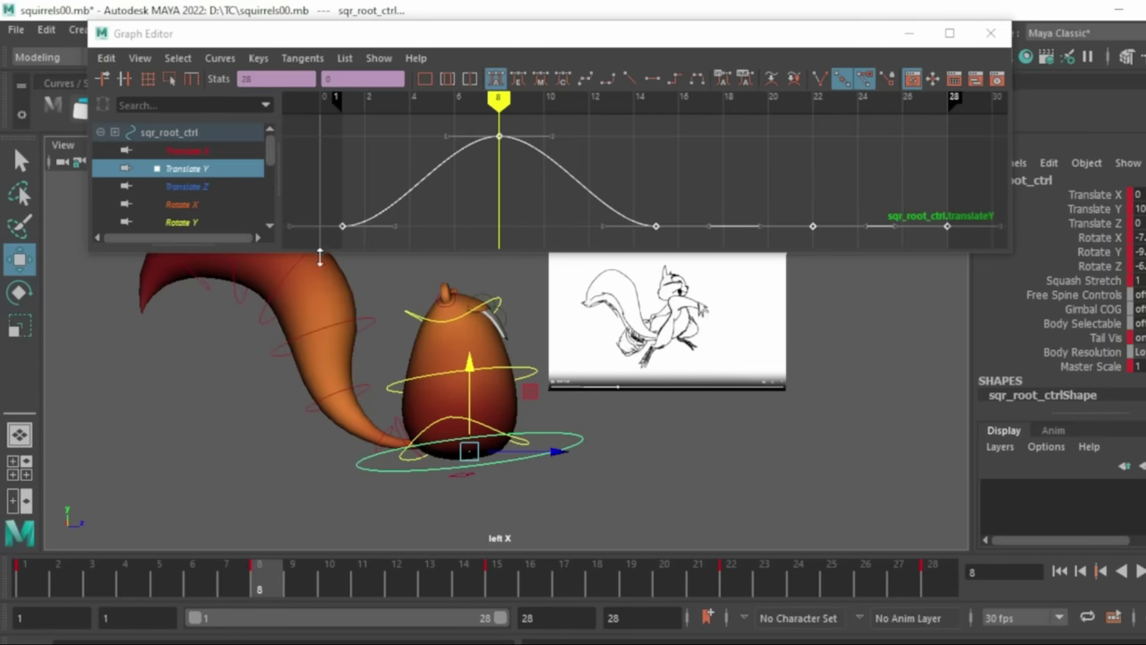
click(730, 586)
right_click(732, 591)
mouse_move(761, 284)
click(952, 284)
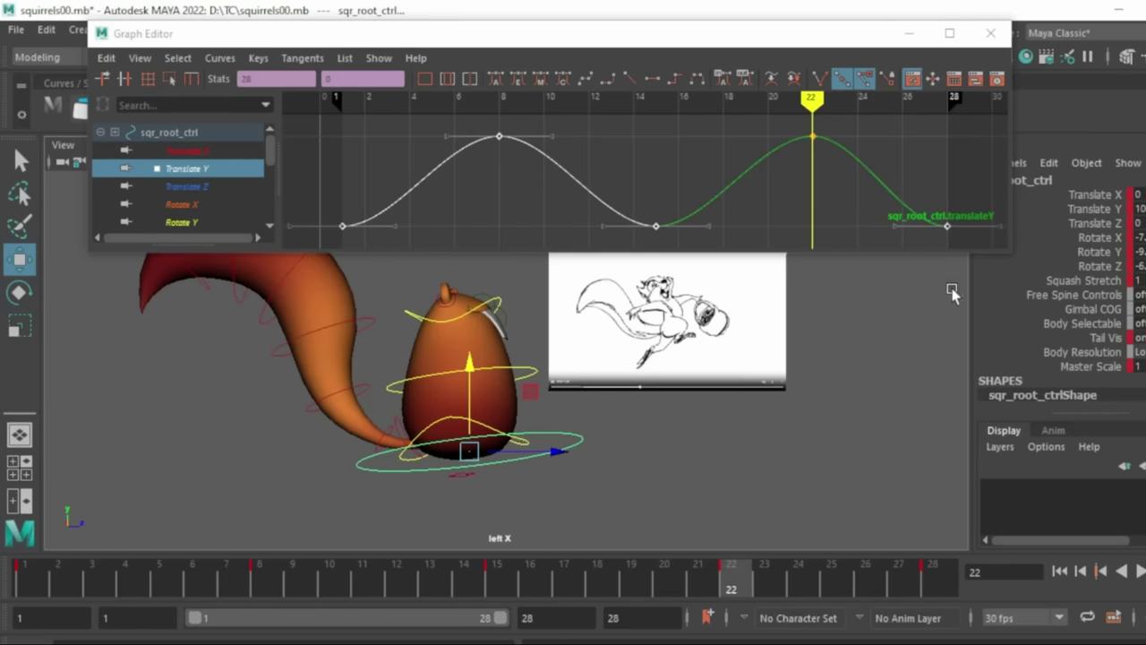
drag(71, 582, 1049, 634)
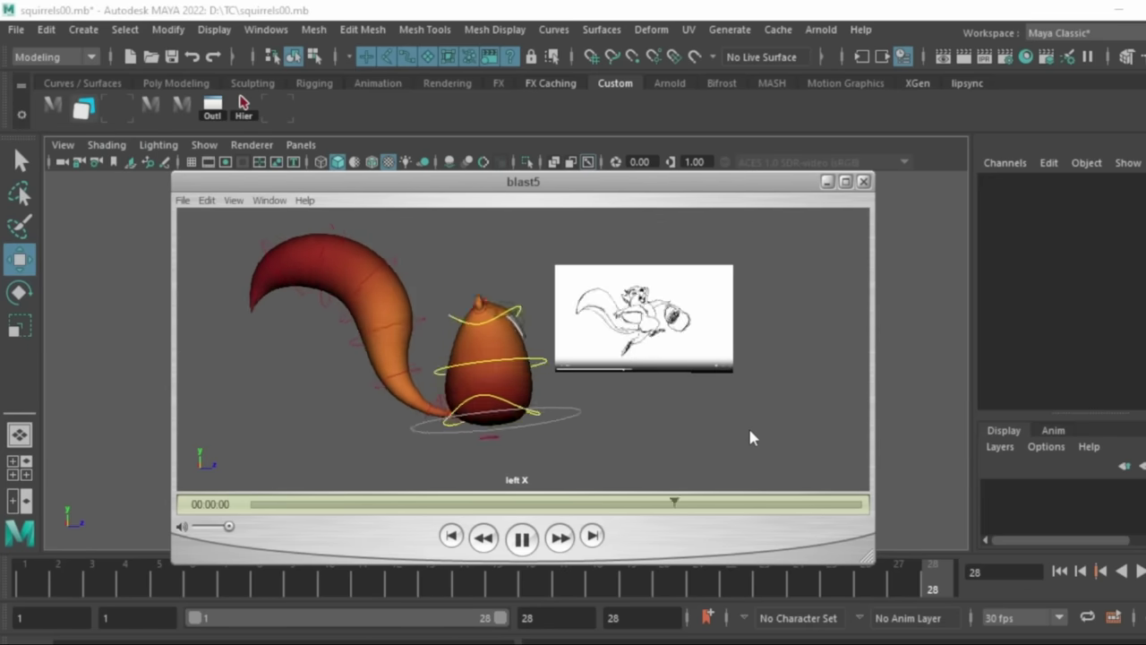
- Review the squirrel's hopping motion in the playblast and in viewport playback
key(space)
key(space)
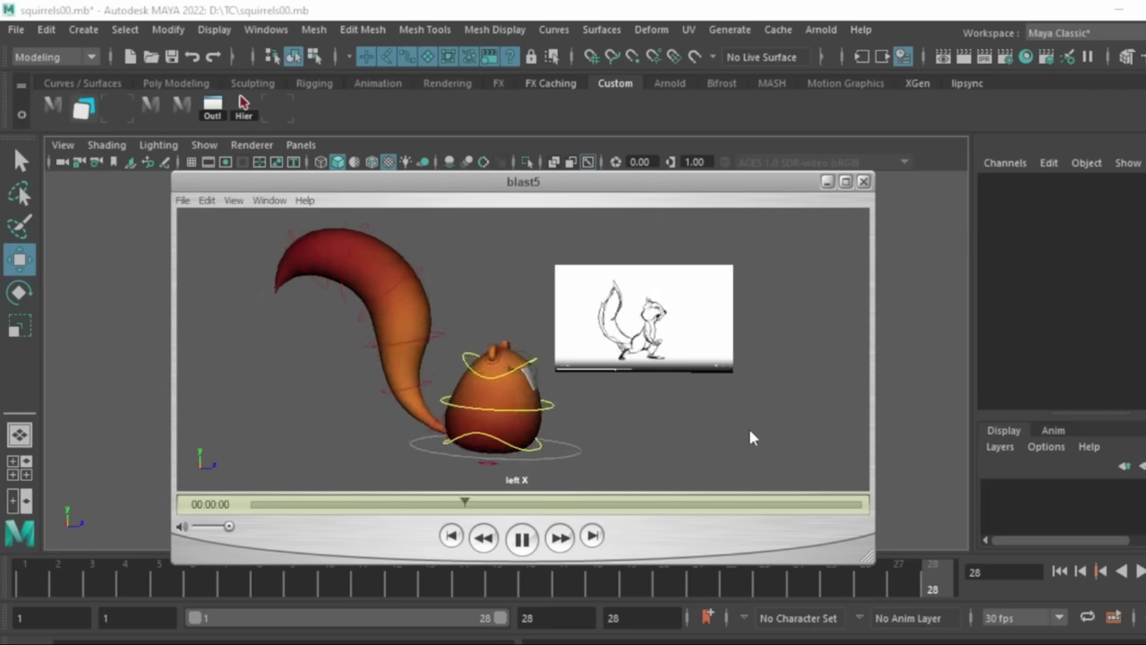
drag(263, 508, 824, 630)
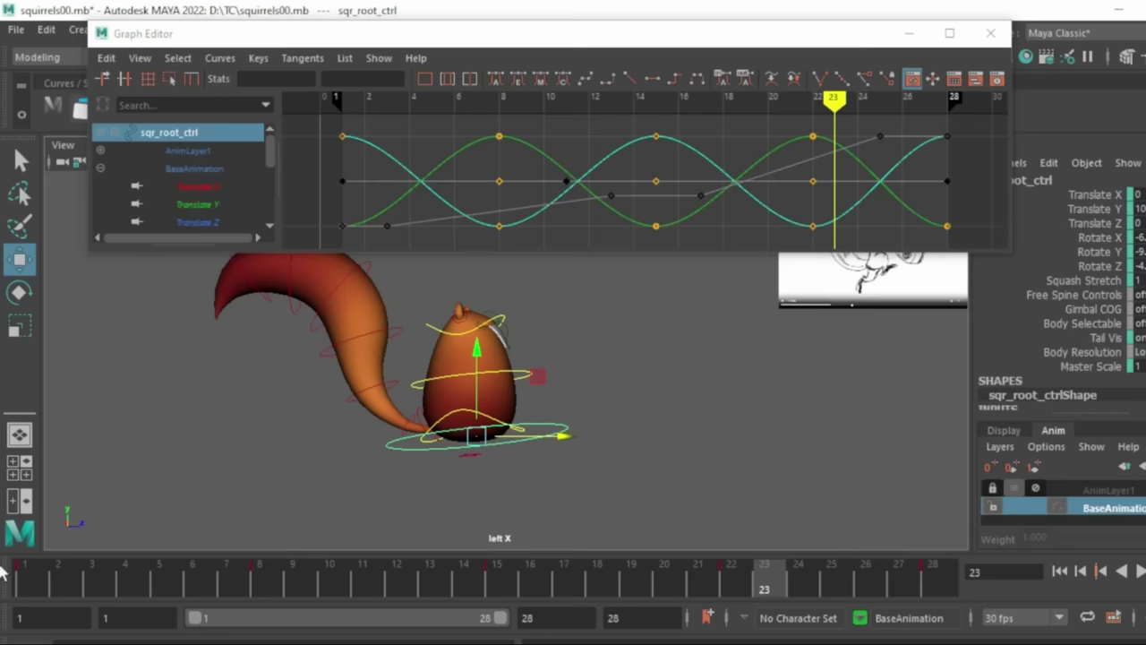
key(alt+v)
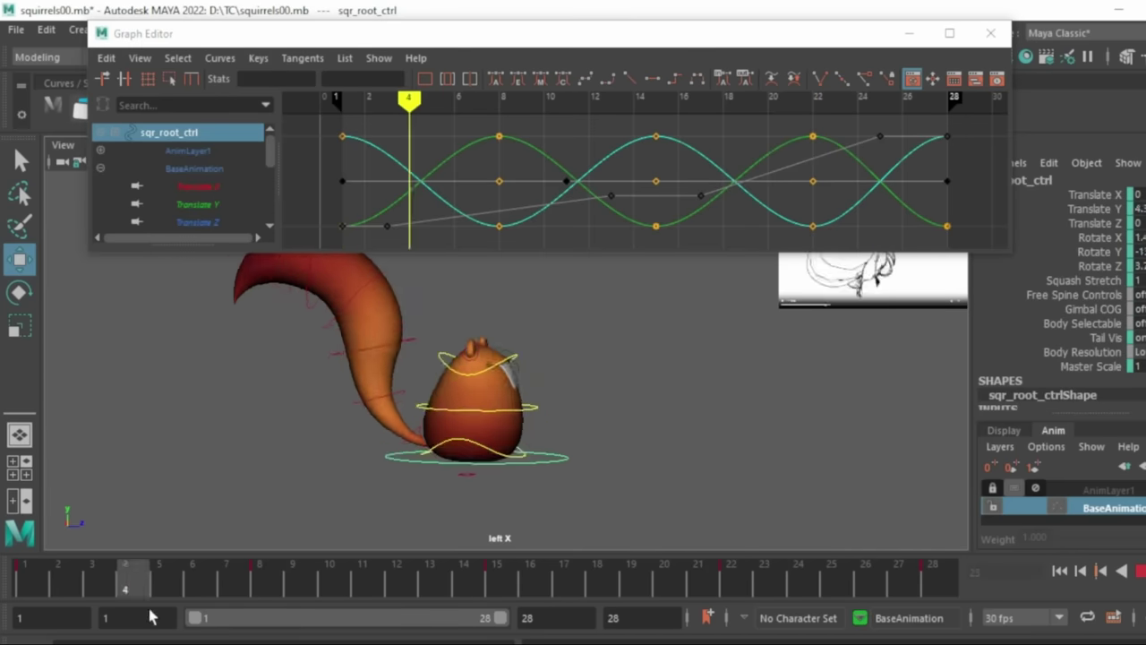
click(1142, 571)
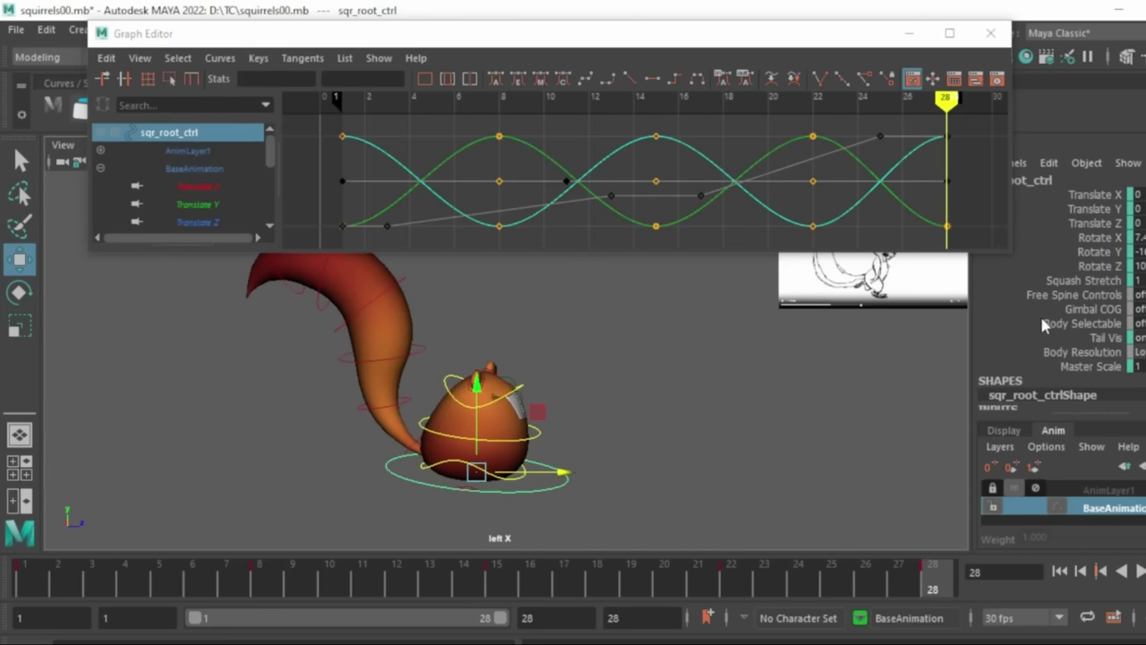
- Widen the root control's Translate Y peaks at frames 8 and 22 by lengthening their tangent handles
click(1063, 206)
drag(463, 122, 856, 195)
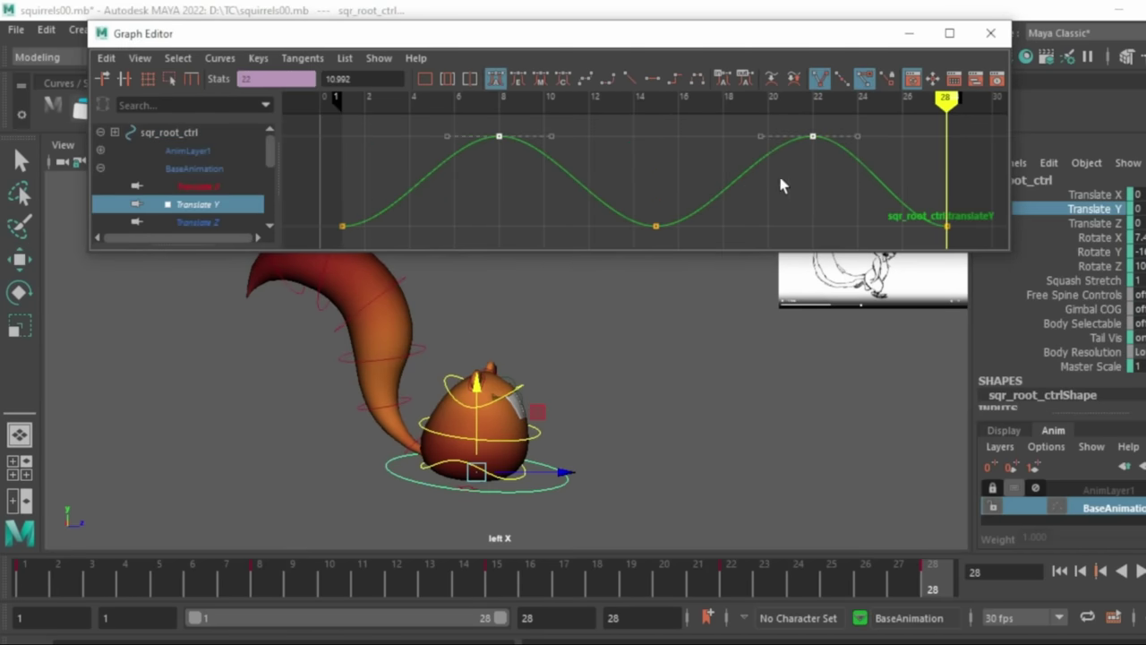
click(265, 580)
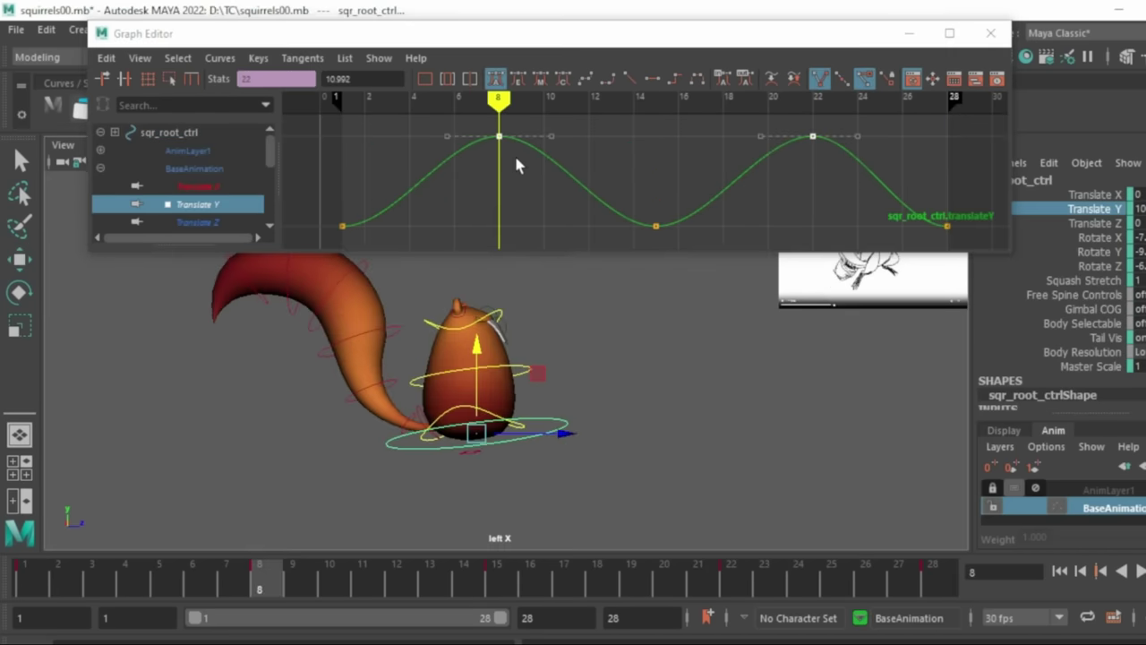
right_click(513, 158)
click(576, 291)
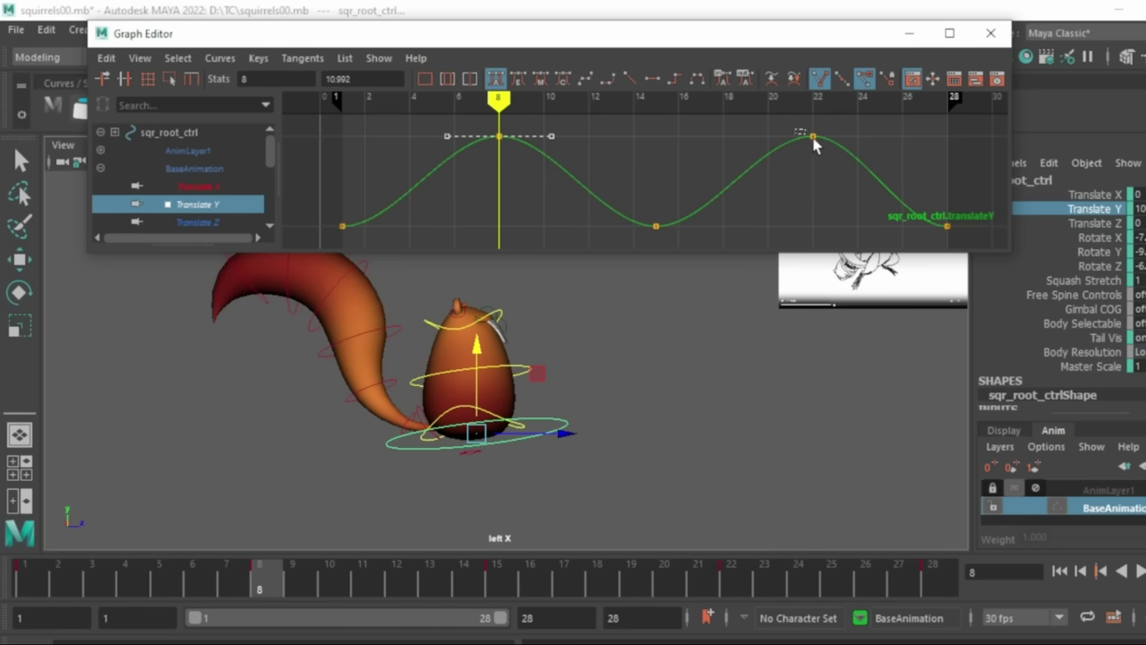
shift+middle_drag(646, 144, 667, 149)
drag(264, 577, 329, 598)
shift+middle_drag(496, 191, 505, 190)
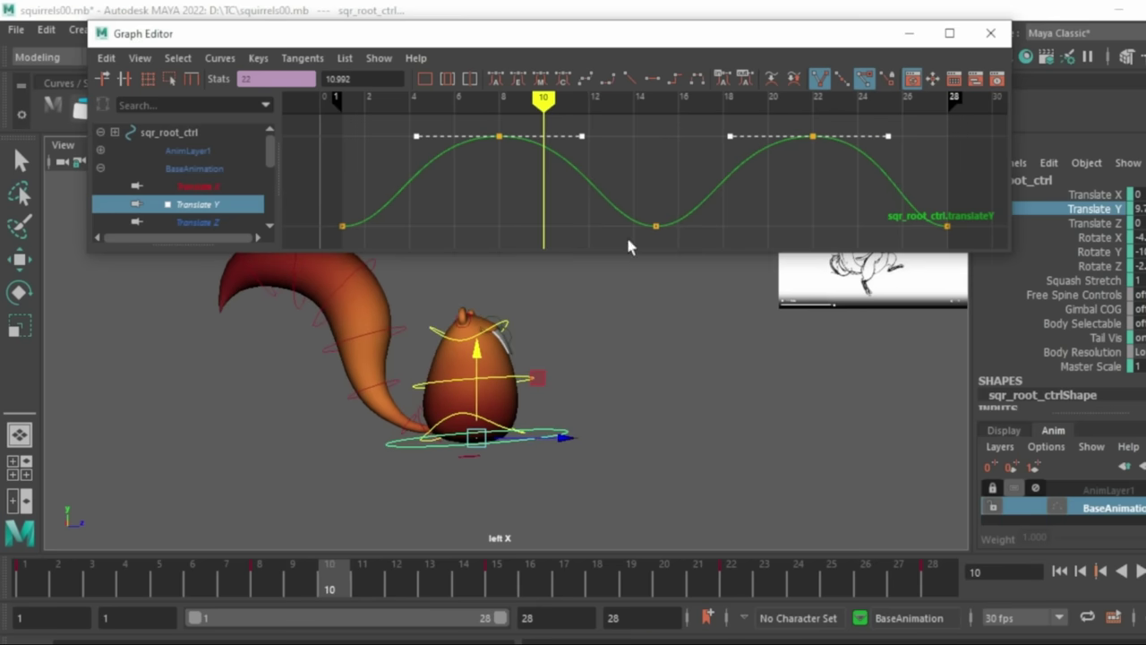
- Give the root control's Translate Y key at frame 15 linear tangents and scrub the landing
click(656, 230)
drag(507, 580, 520, 580)
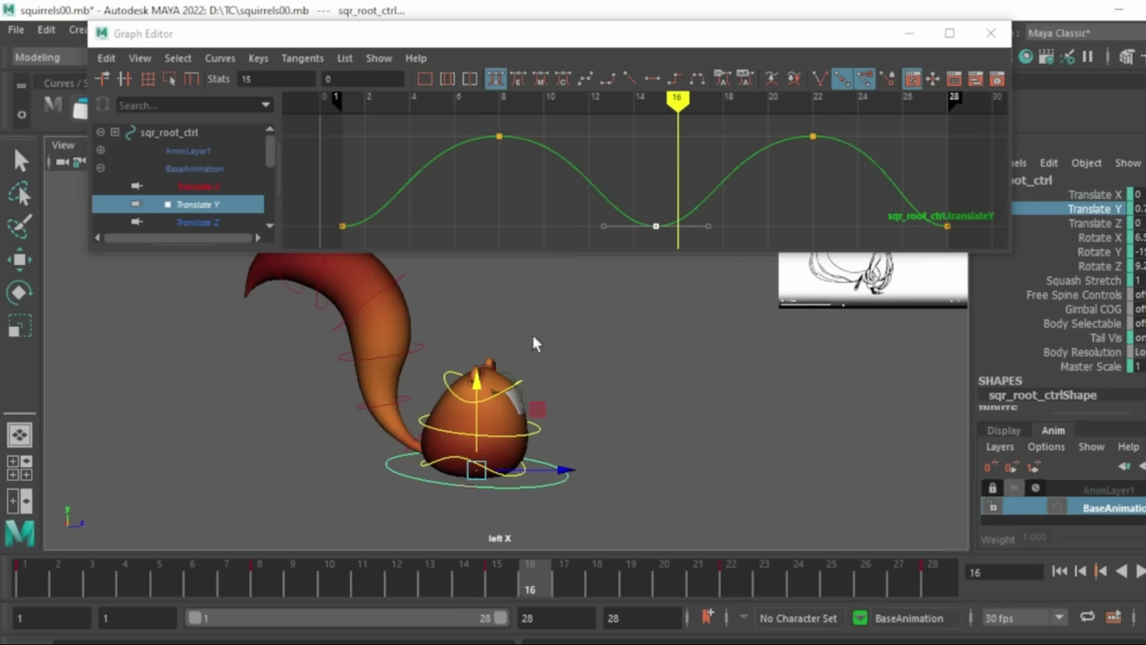
click(629, 79)
drag(97, 582, 934, 641)
- Ease the root control's Translate Y curve out of frame 15 by flattening its outgoing tangent, and scrub the takeoff
click(342, 226)
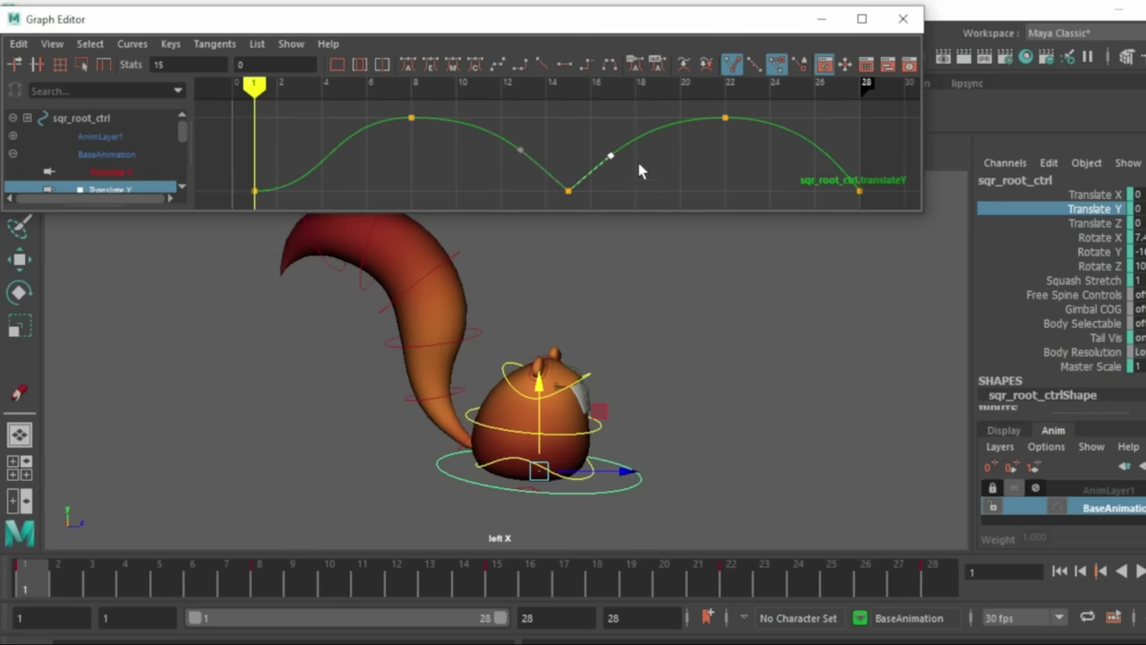
drag(39, 577, 577, 639)
middle_drag(700, 177, 707, 187)
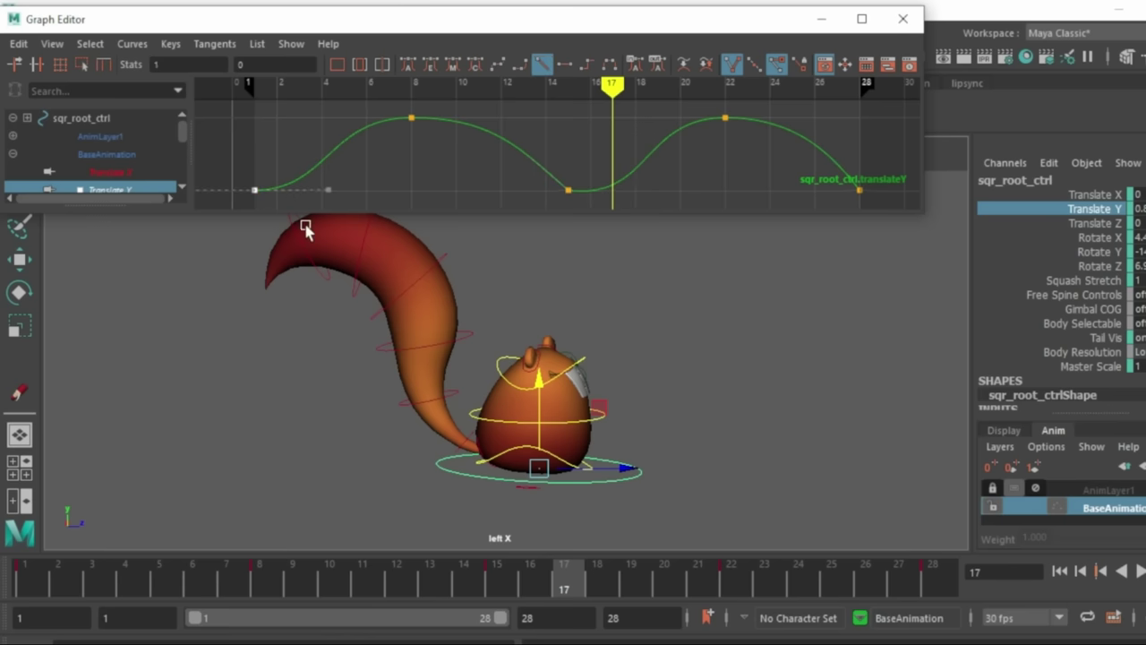
drag(30, 595, 93, 598)
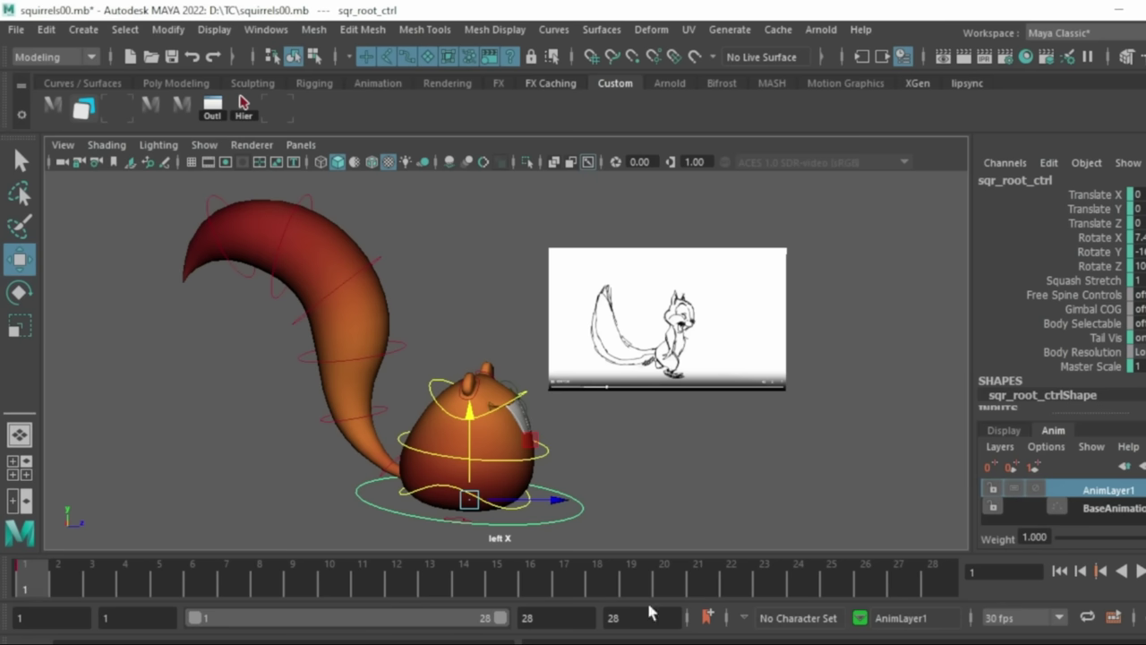
- Move the root control forward along Z at frame 28 on AnimLayer1 and adjust the travel distance
drag(557, 507, 945, 591)
drag(35, 582, 945, 640)
scroll(671, 546, down, 2)
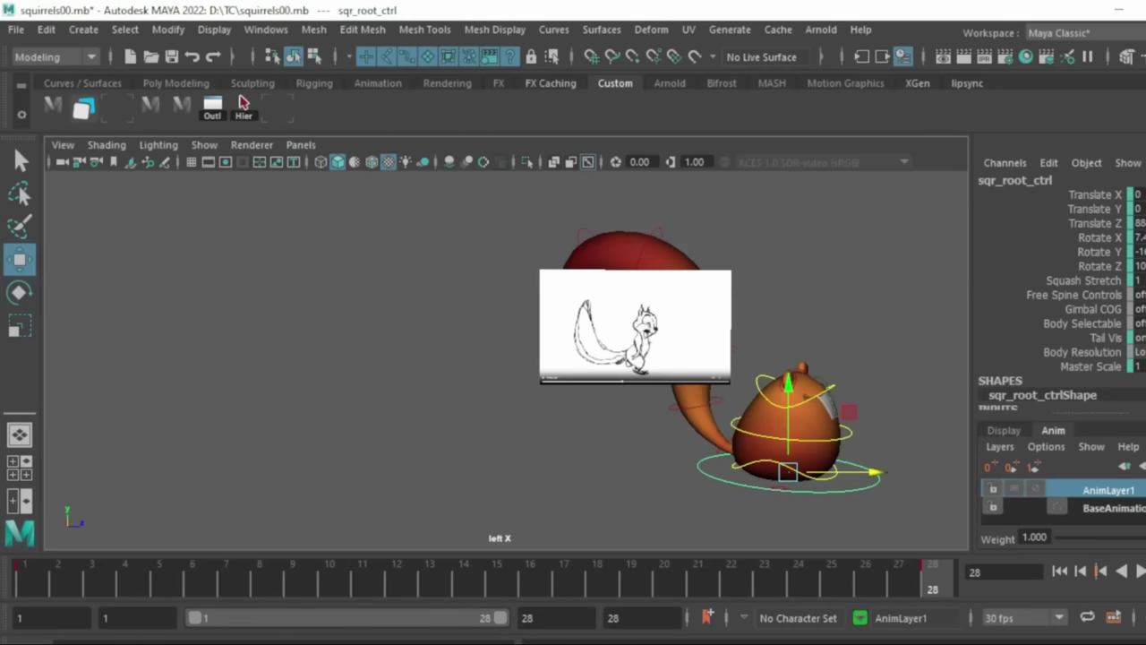
drag(877, 472, 821, 466)
- Key only the root control's Translate Z at frame 3 on AnimLayer1
drag(65, 581, 104, 580)
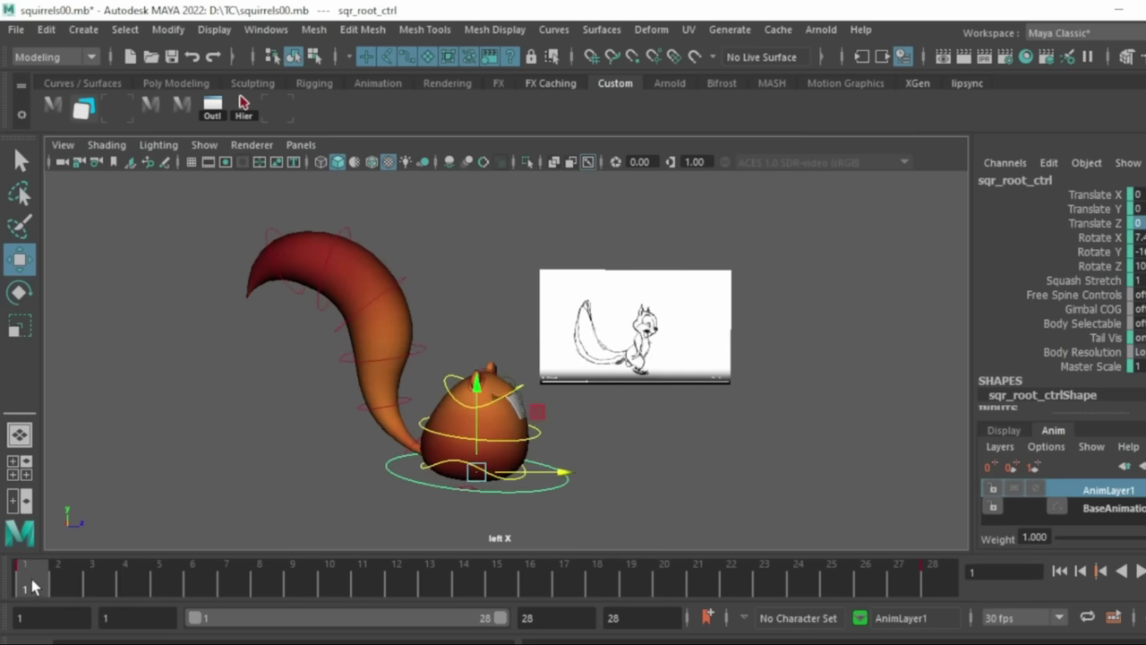
click(1110, 224)
right_click(1112, 229)
click(1079, 39)
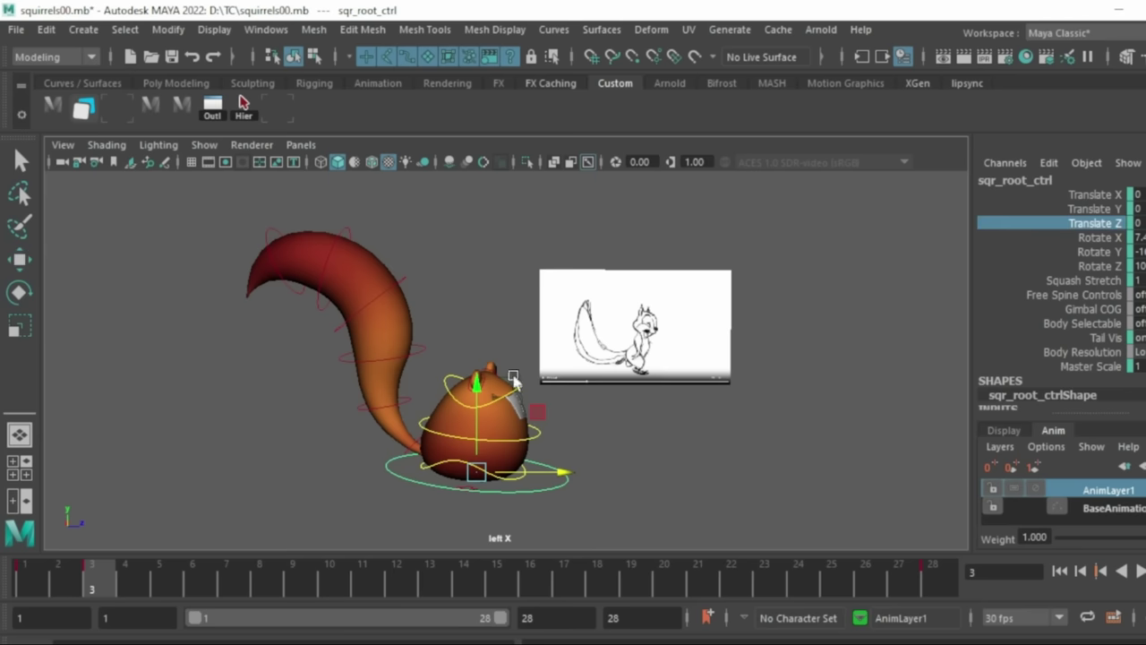
mouse_move(24, 587)
mouse_down()
mouse_move(270, 598)
mouse_move(355, 616)
mouse_up()
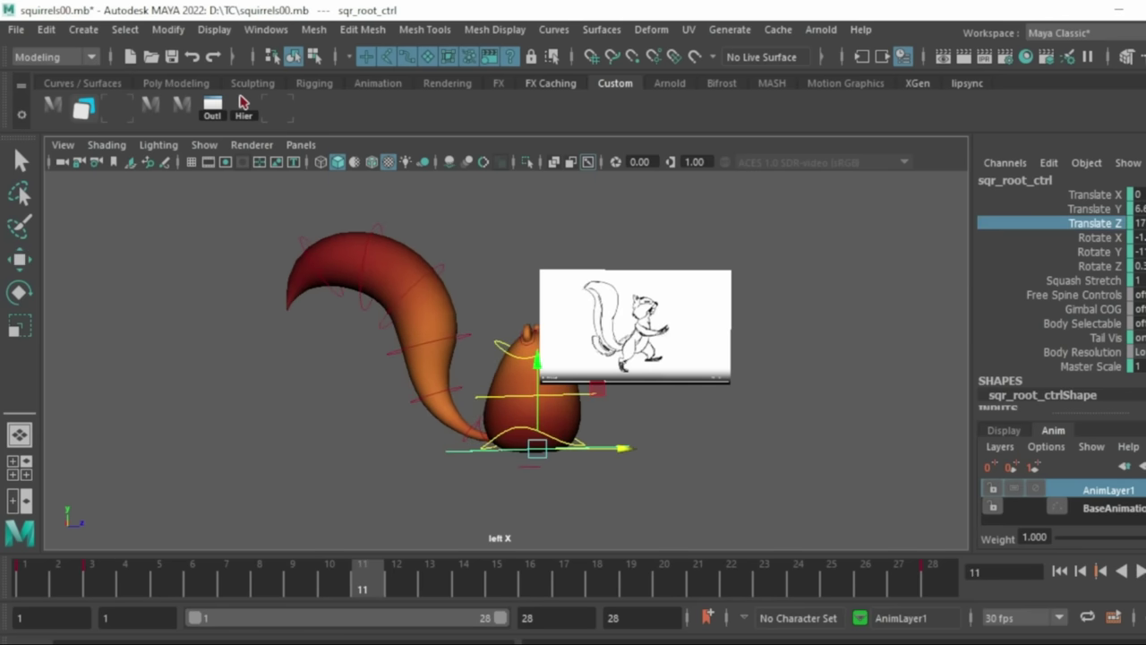
right_click(1110, 252)
click(1110, 39)
- Key only the root control's Translate Z on AnimLayer1 for the first landing, placing the key at frame 13
drag(386, 580, 389, 581)
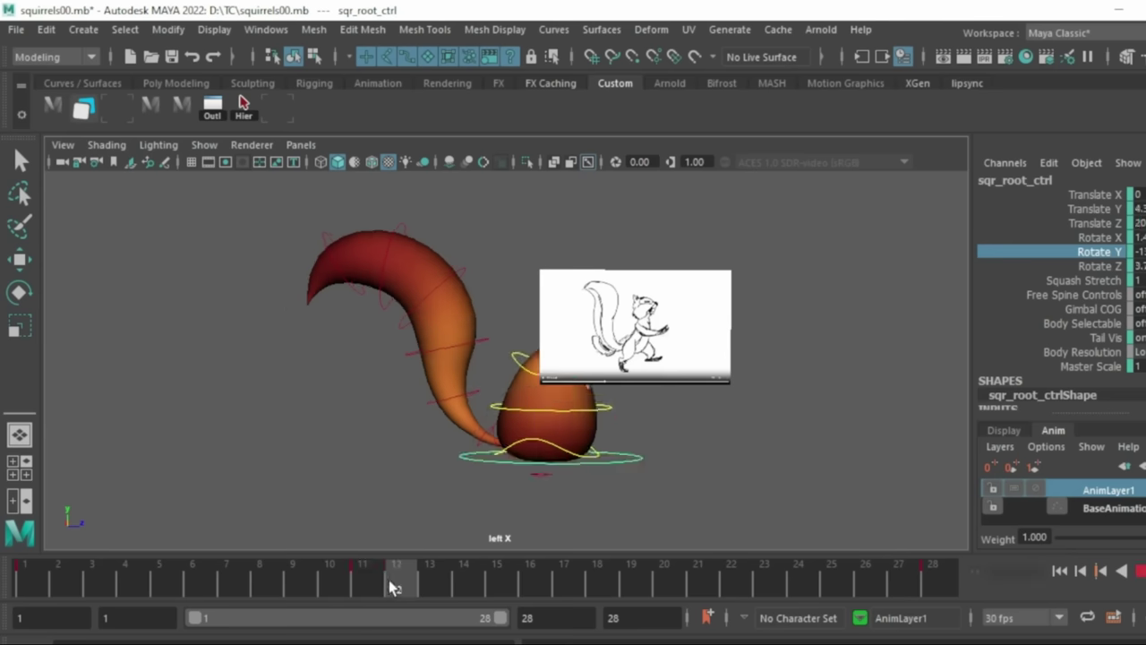
click(1090, 207)
click(1089, 224)
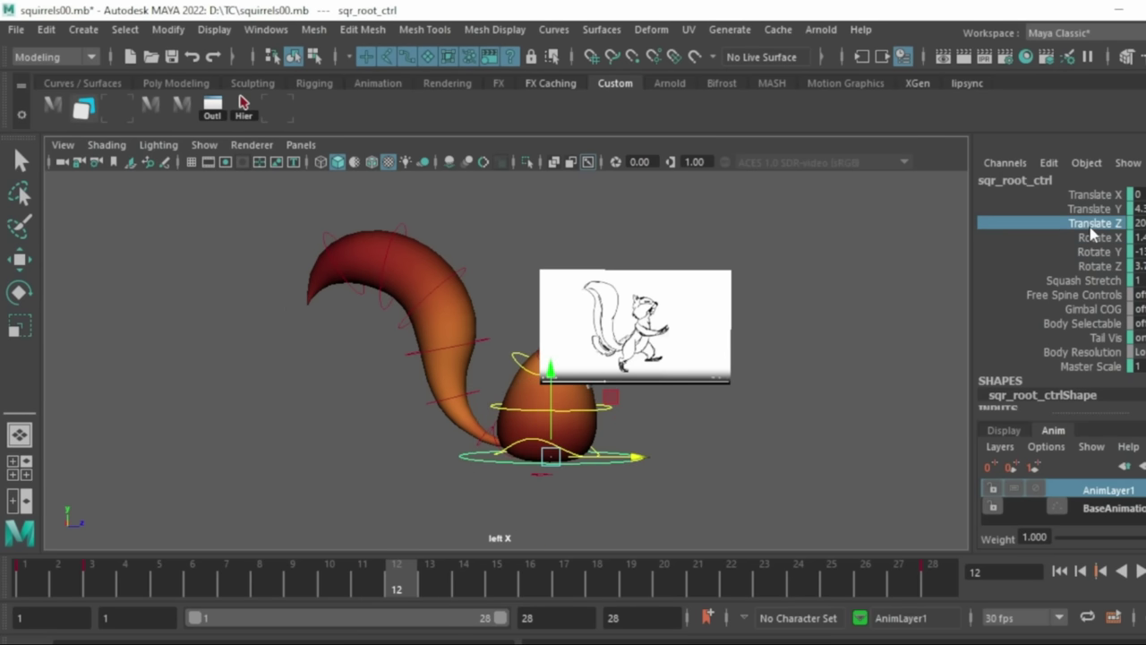
right_click(1089, 223)
click(1076, 36)
drag(394, 586, 570, 606)
shift+click(400, 586)
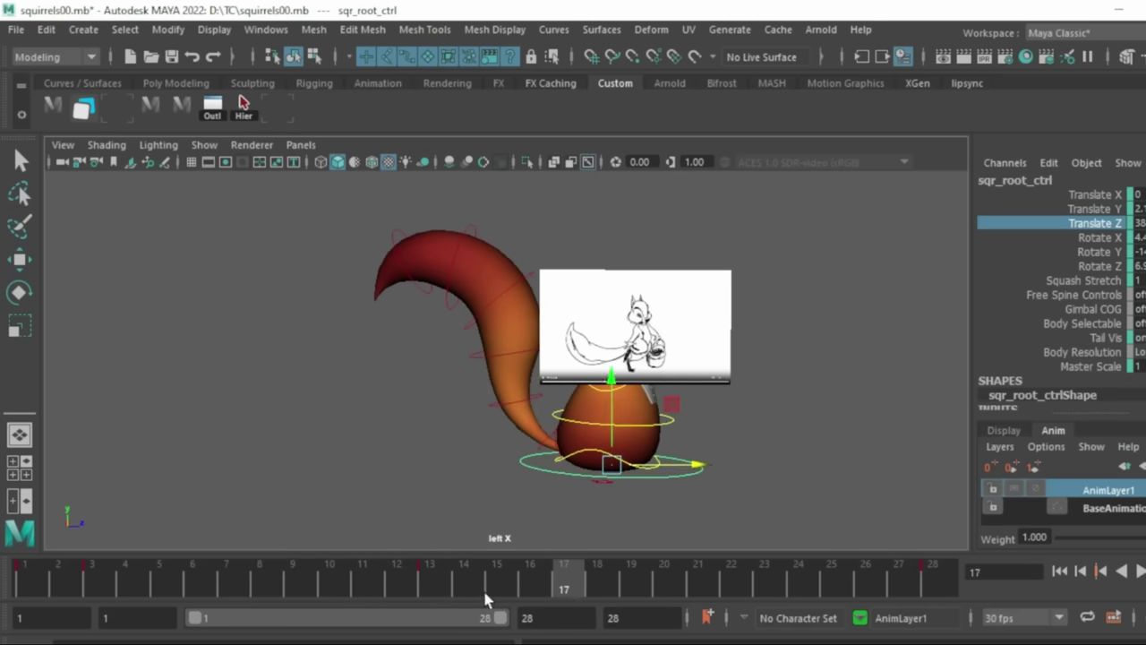
- Hold the root control's frame 13 Translate Z value to a key at frame 17, and key Translate Z at frame 25
click(428, 586)
middle_drag(428, 586, 568, 582)
right_click(1110, 229)
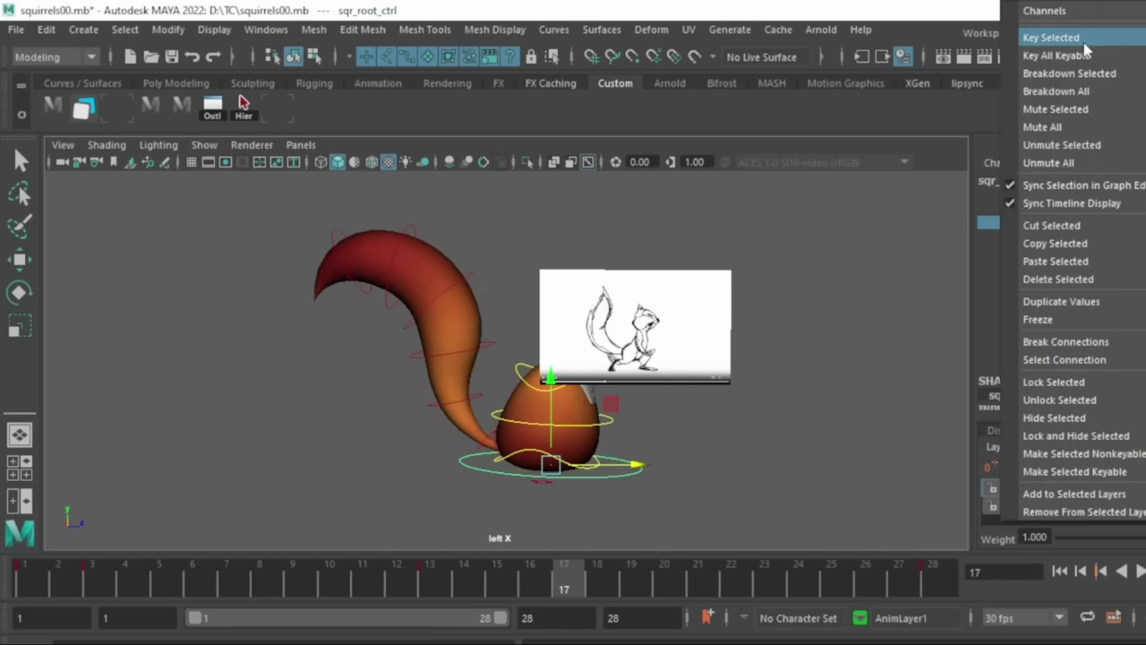
click(1083, 43)
drag(573, 587, 816, 616)
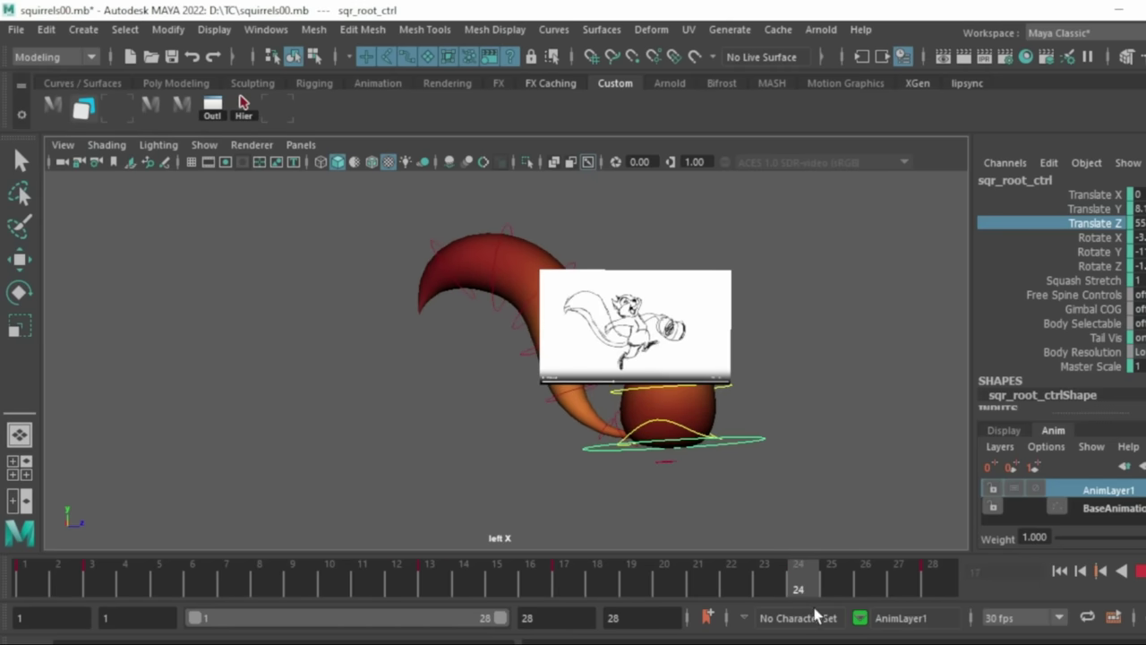
key(alt+period)
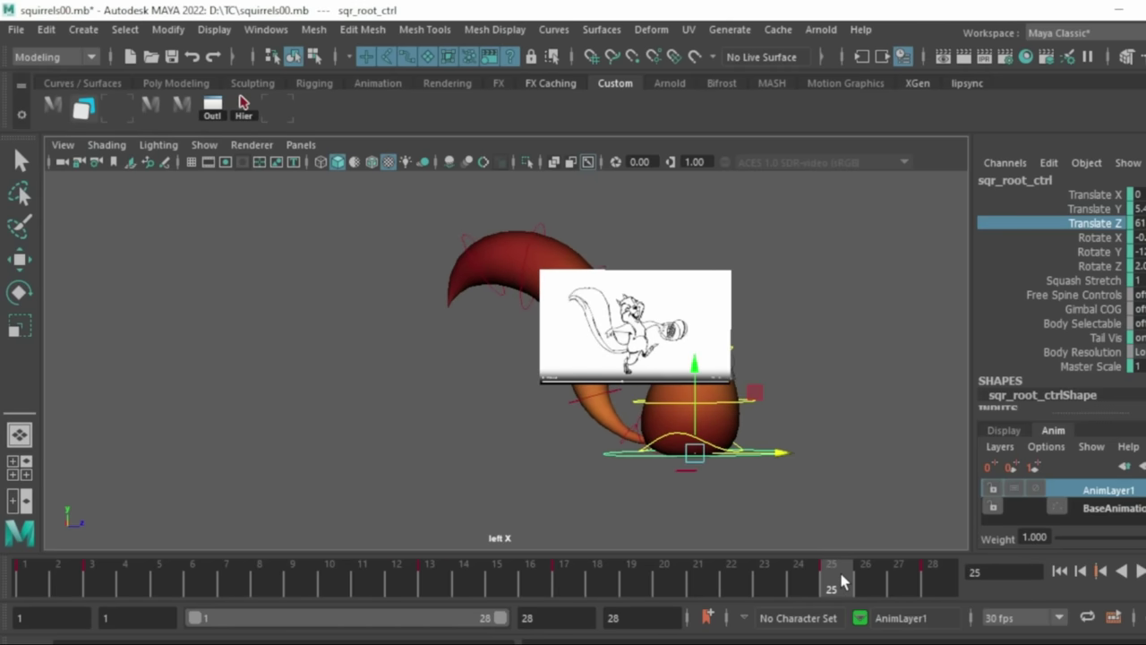
middle_drag(844, 581, 939, 608)
click(1102, 263)
right_click(1102, 263)
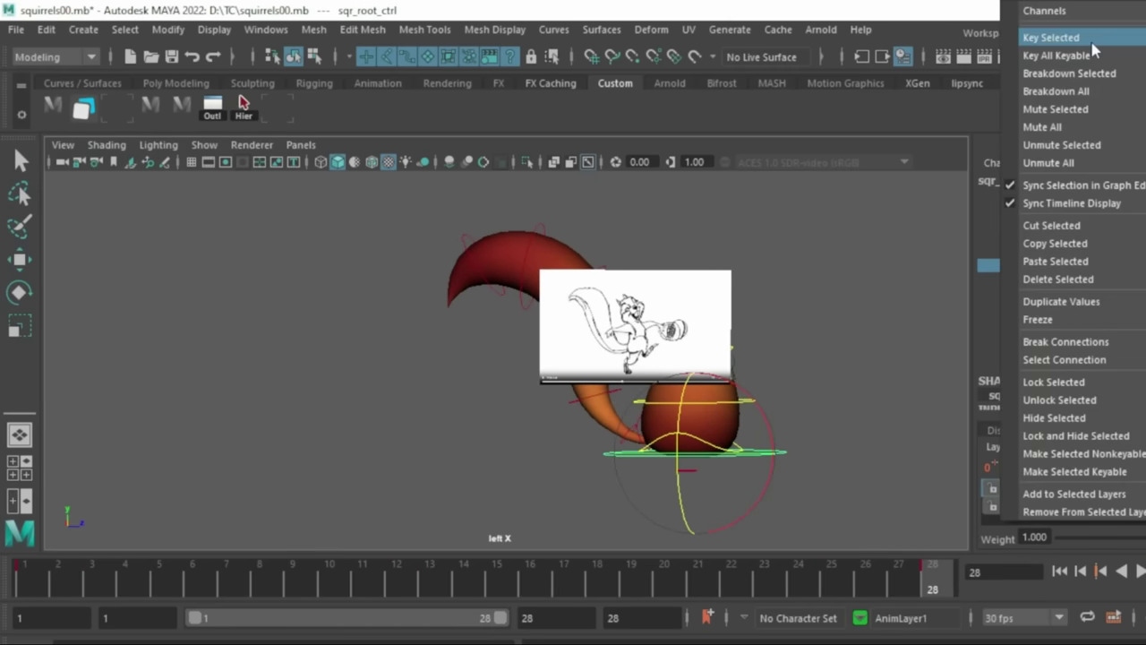
click(1092, 42)
key(w)
click(1075, 225)
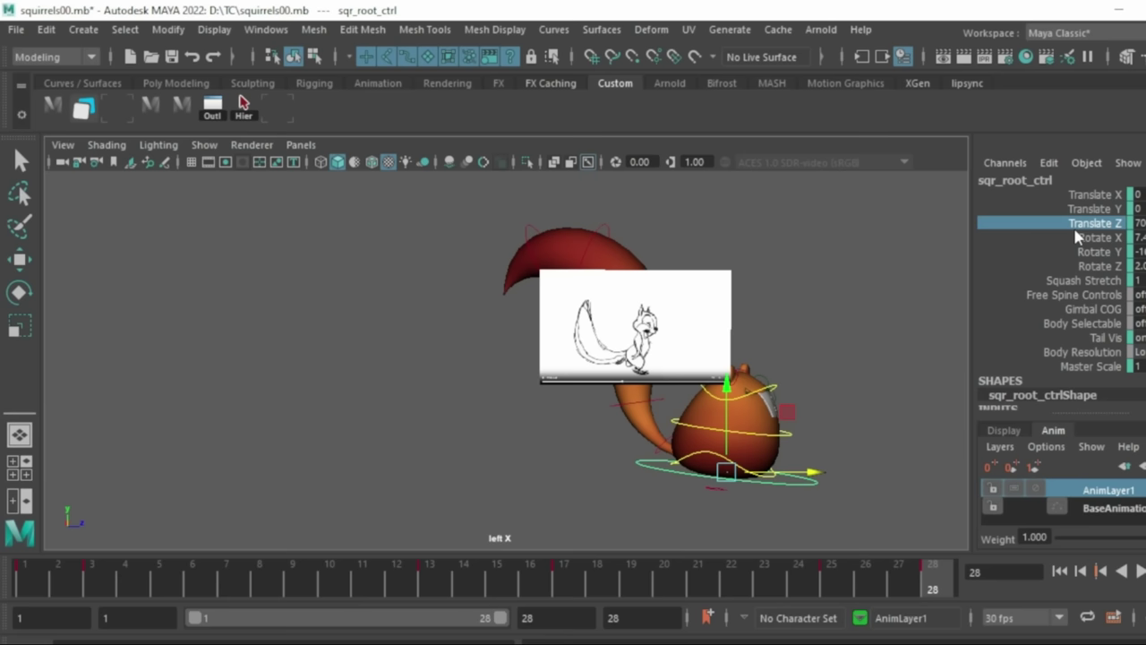
key(comma)
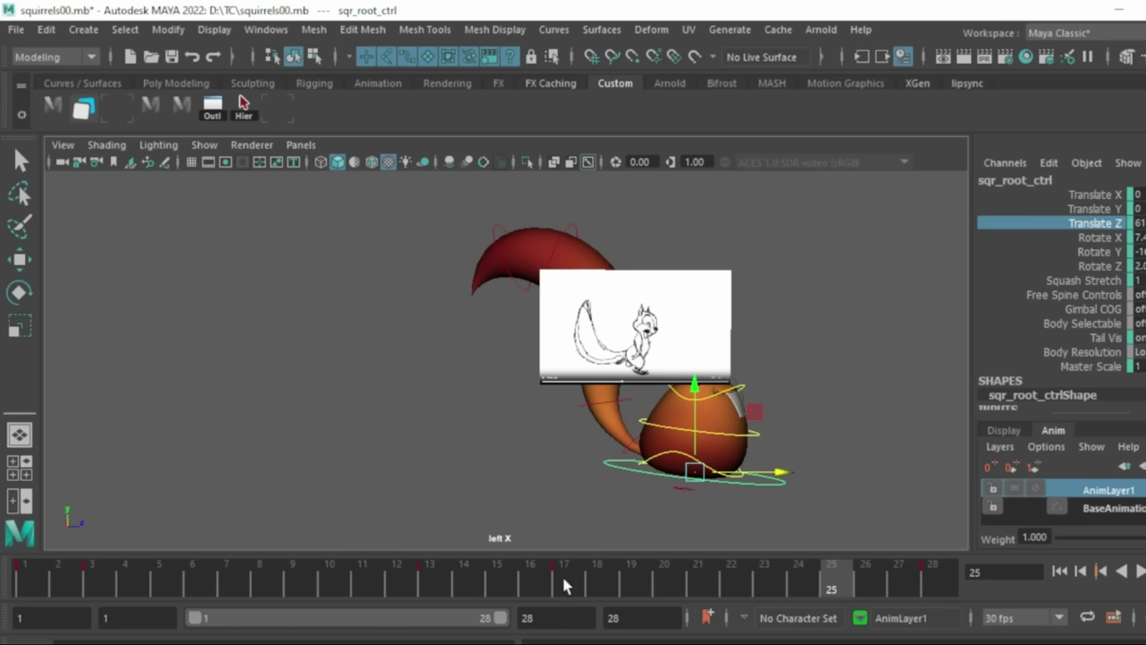
- Hold the root control's frame 25 Translate Z value to a key at frame 28 and scrub through both hops
click(564, 584)
drag(576, 587, 831, 603)
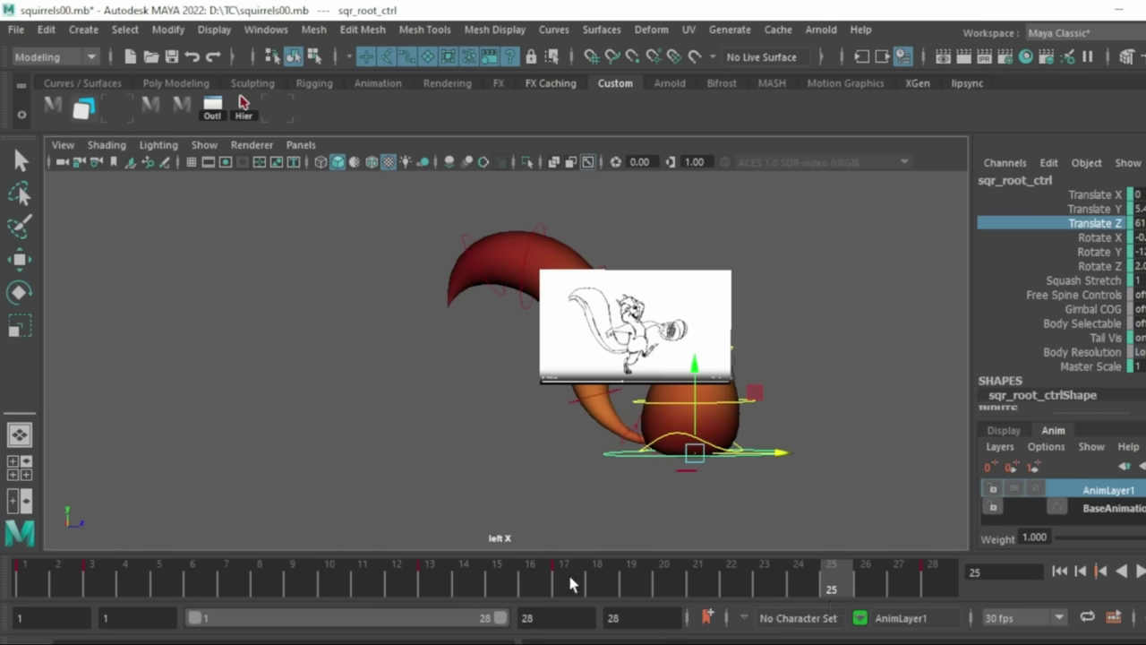
middle_drag(842, 587, 933, 584)
right_click(1101, 267)
click(1054, 40)
mouse_move(18, 570)
mouse_down()
mouse_move(380, 604)
mouse_move(936, 602)
mouse_up()
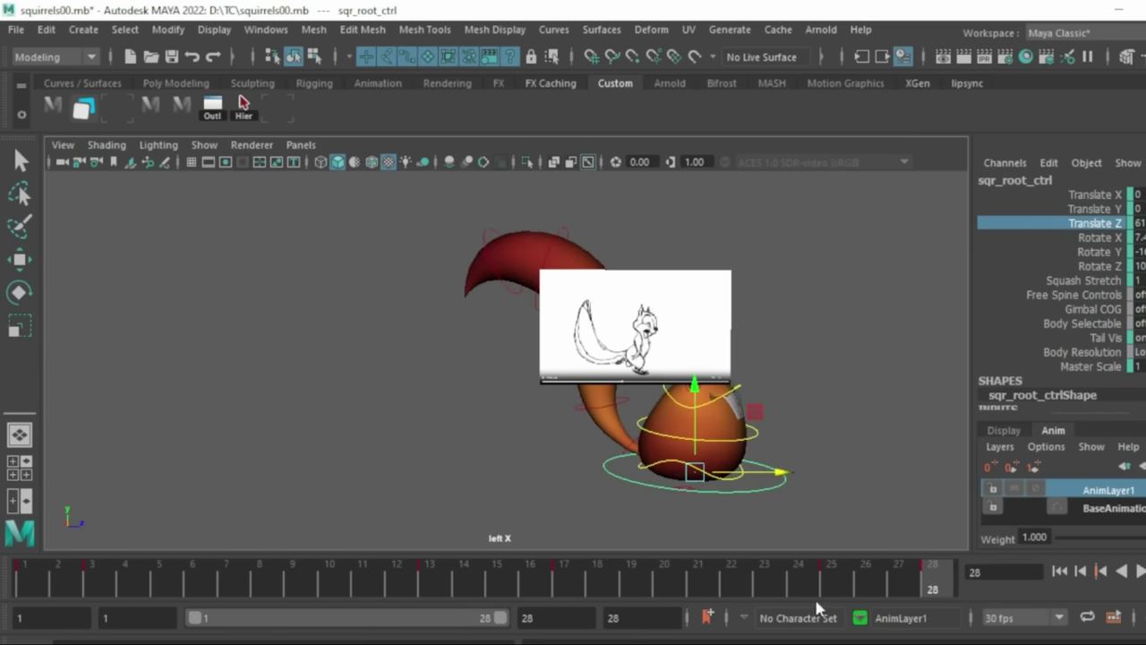
- Open the root control's AnimLayer1 Translate Z curve in the Graph Editor and give it linear tangents
click(125, 112)
click(535, 203)
click(629, 82)
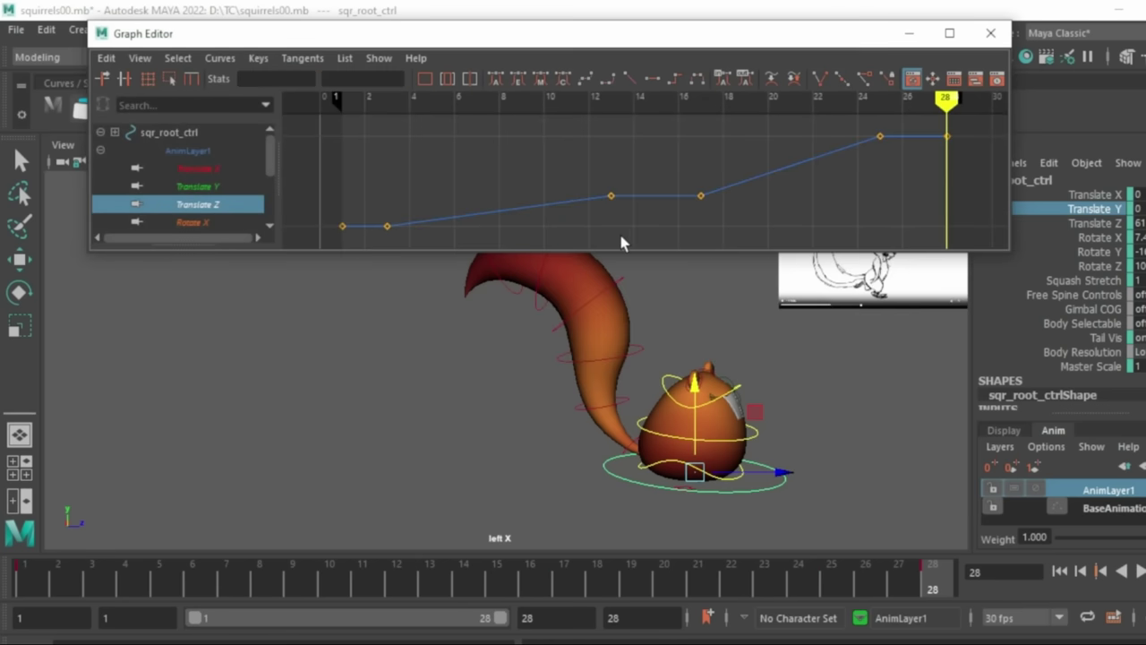
- Raise the root control's Translate Z keys at frames 13 and 17 together to balance the travel of the two hops, and play the animation
drag(587, 167, 724, 215)
mouse_move(28, 575)
mouse_down()
mouse_move(462, 638)
mouse_move(799, 642)
mouse_move(659, 642)
mouse_up()
shift+middle_drag(681, 229, 680, 221)
drag(596, 163, 714, 216)
mouse_move(679, 215)
shift+middle_down()
mouse_move(686, 195)
mouse_move(686, 206)
shift+middle_up()
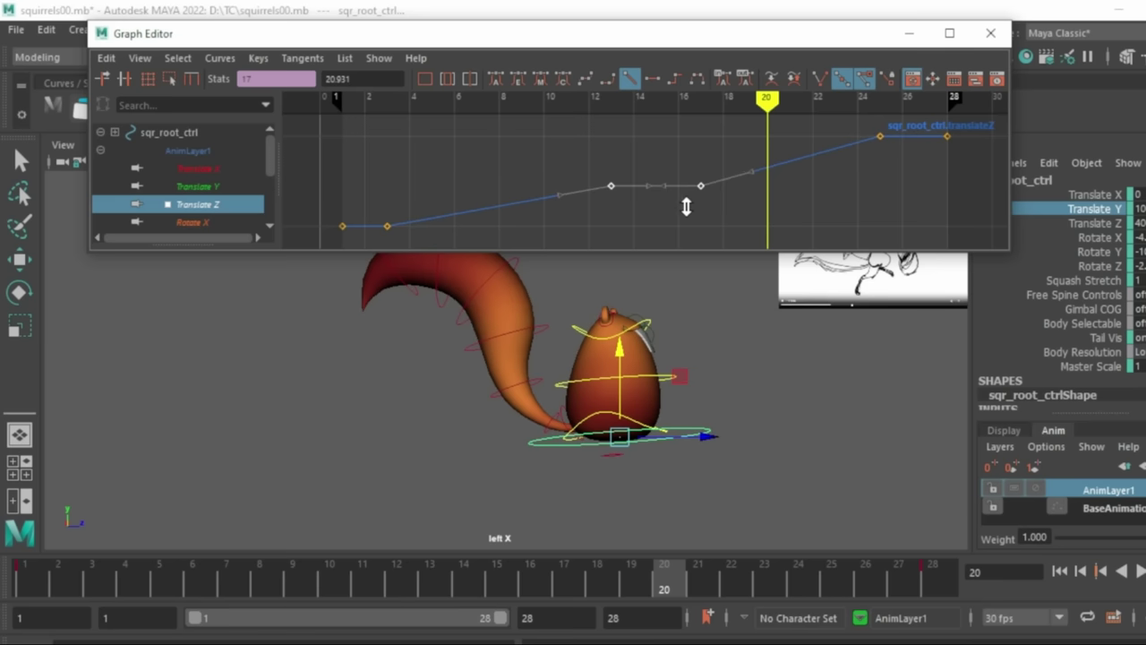
click(107, 609)
key(alt+v)
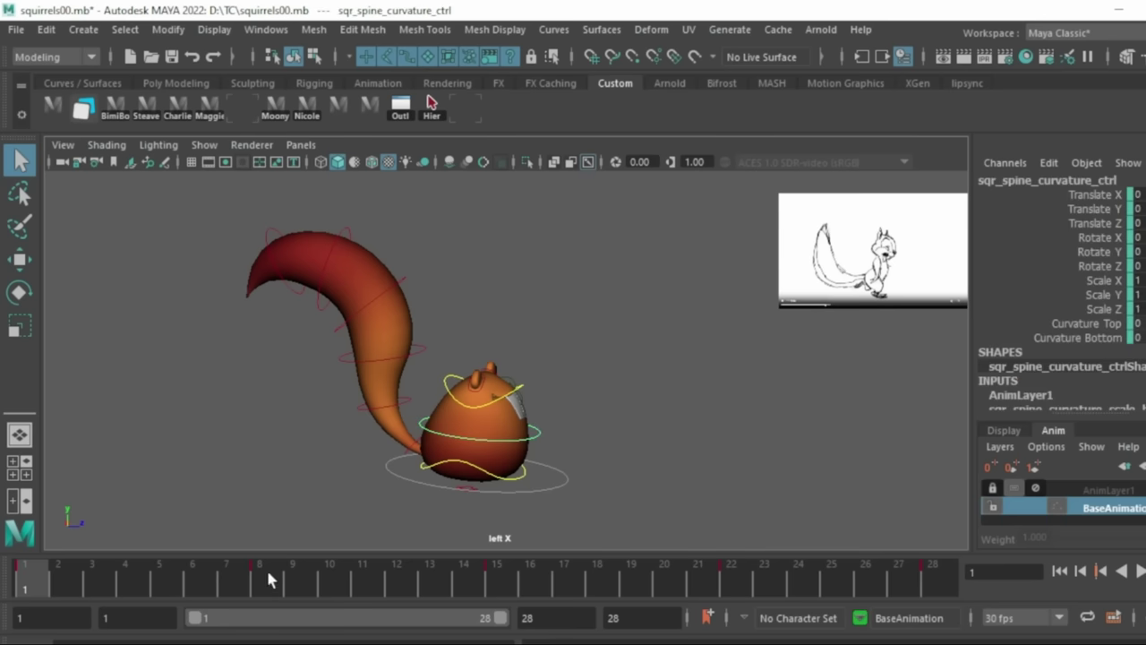
- Move the spine curvature control forward along Z by about 0.5 at frame 8, and copy that key to frame 22
click(268, 575)
key(w)
click(1085, 211)
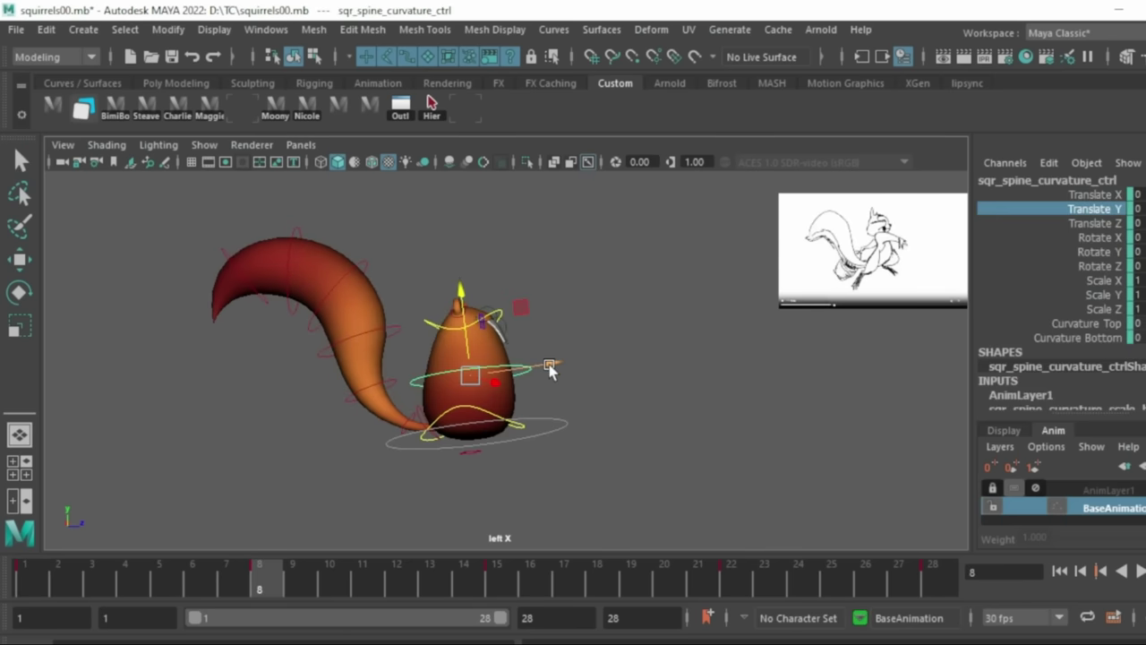
drag(550, 366, 560, 369)
right_click(413, 582)
click(449, 262)
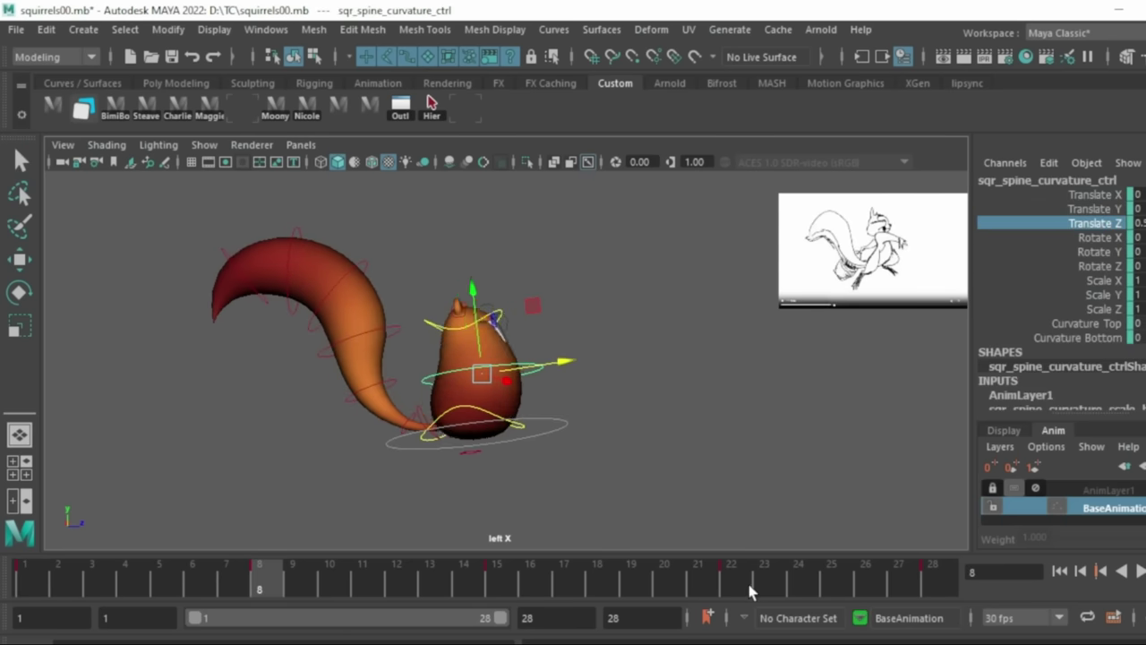
click(749, 586)
right_click(749, 586)
mouse_move(805, 285)
click(1006, 289)
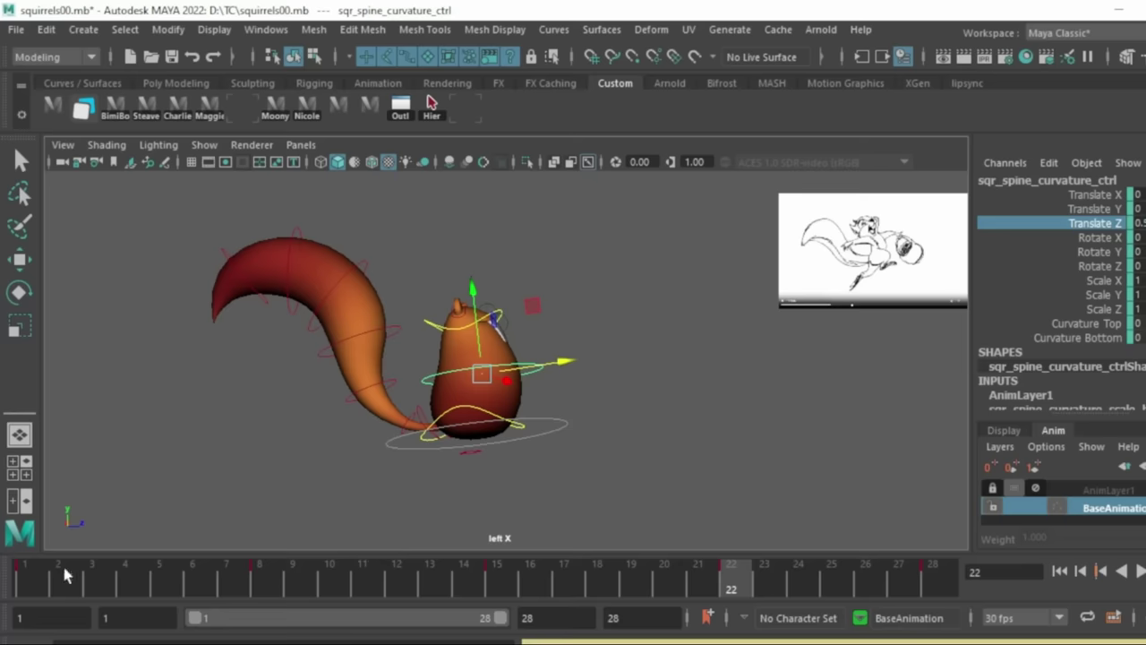
- Move the spine curvature control slightly backward along Z at frame 1 and copy that key
click(46, 572)
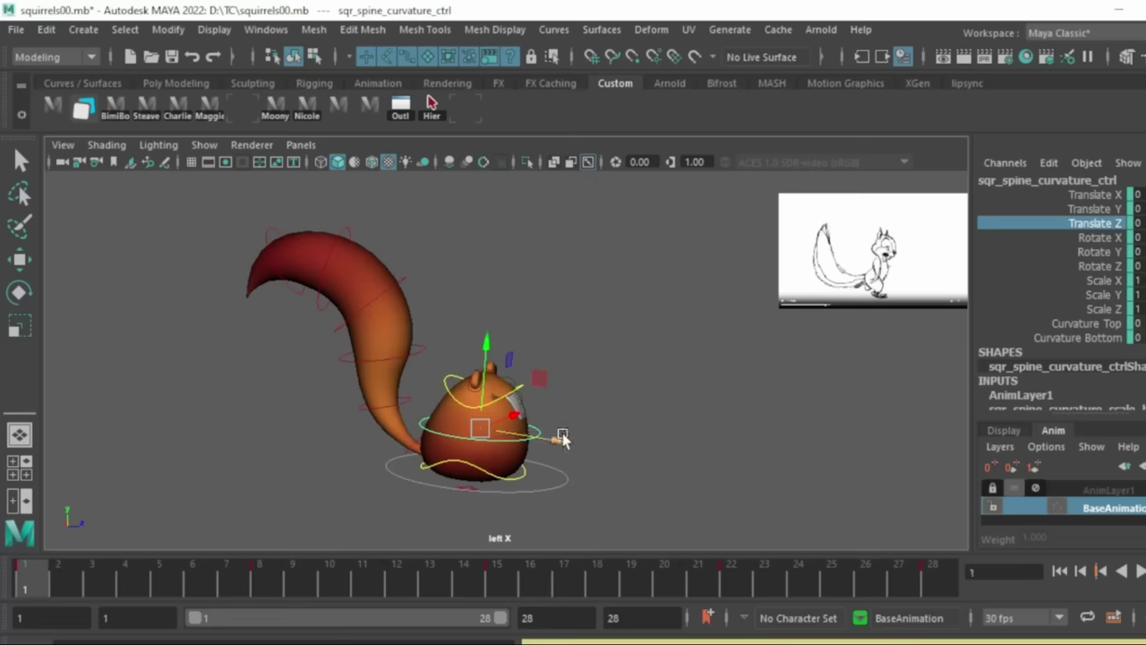
drag(563, 437, 557, 437)
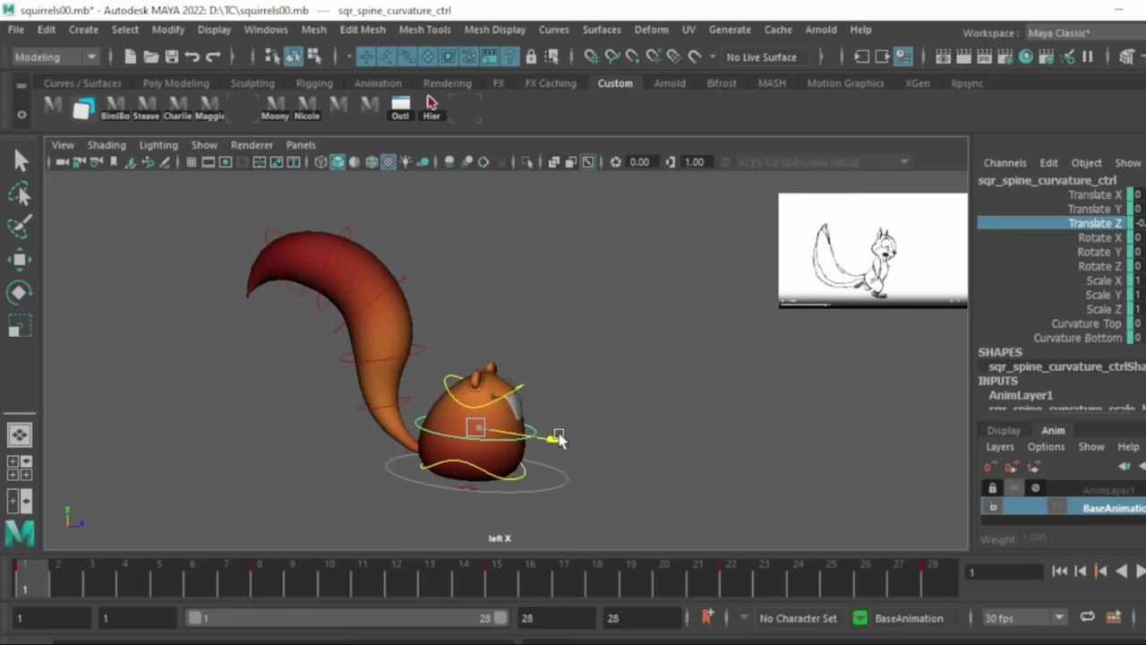
right_click(82, 587)
click(111, 271)
- Paste the spine curvature control's copied frame 1 key at frames 15 and 28, and play the animation
drag(435, 573, 498, 579)
right_click(498, 579)
mouse_move(517, 285)
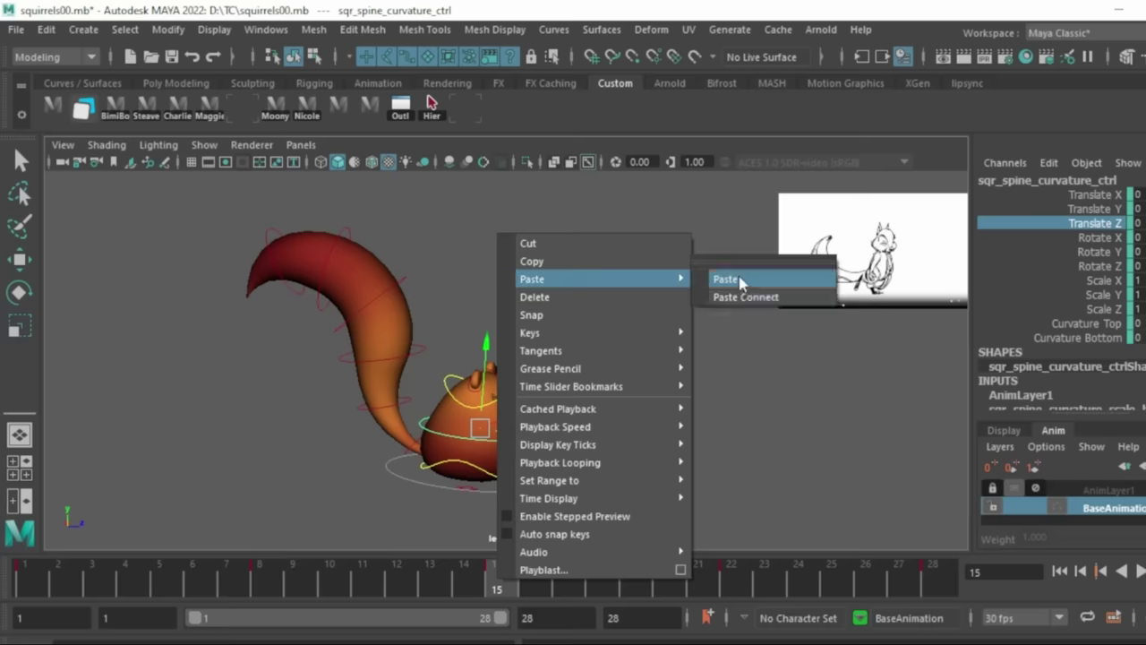
click(741, 280)
click(941, 576)
right_click(941, 575)
mouse_move(969, 275)
click(868, 280)
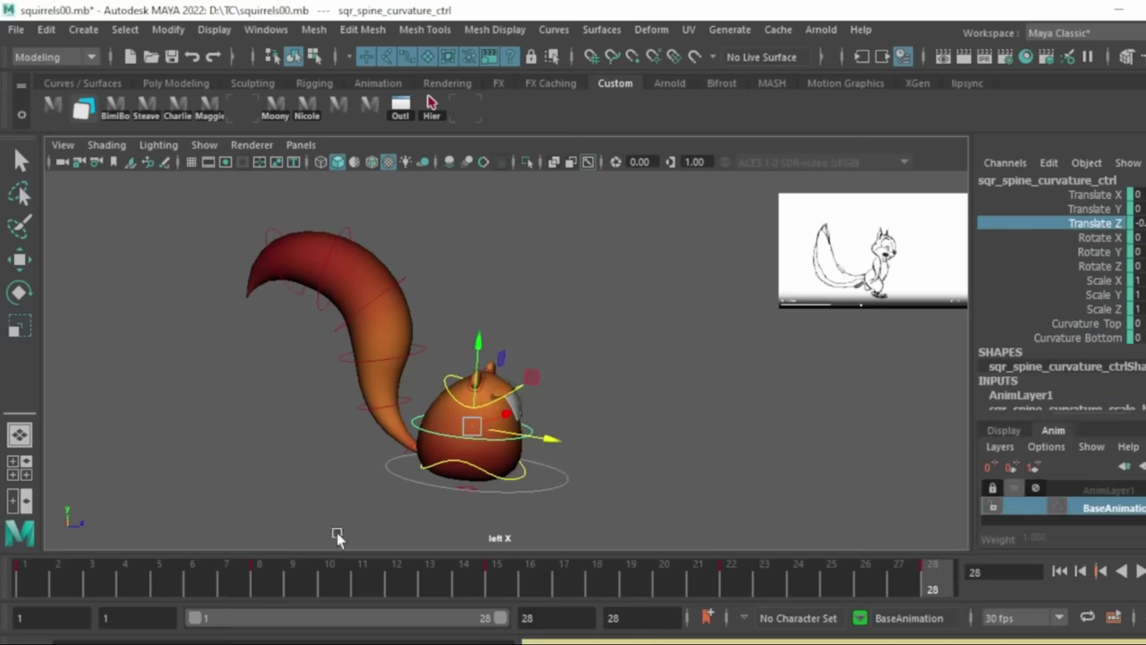
click(61, 582)
key(alt+v)
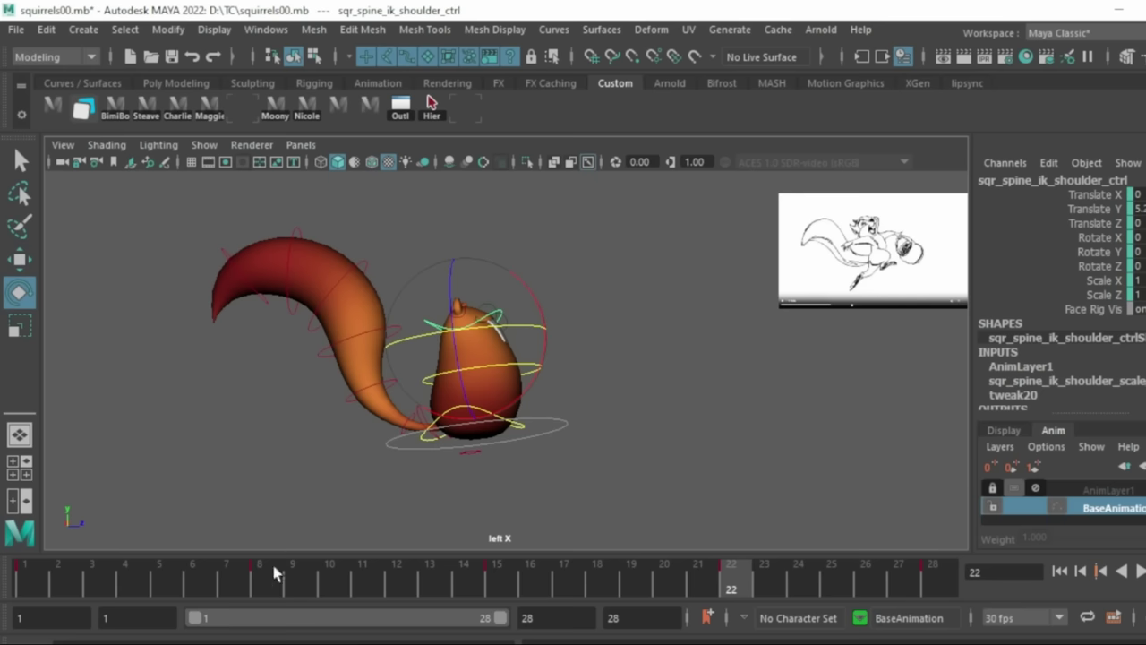
- Rotate the spine's shoulder control at frame 8 and twist it the opposite way at frame 22, scrubbing to check the body motion
click(25, 573)
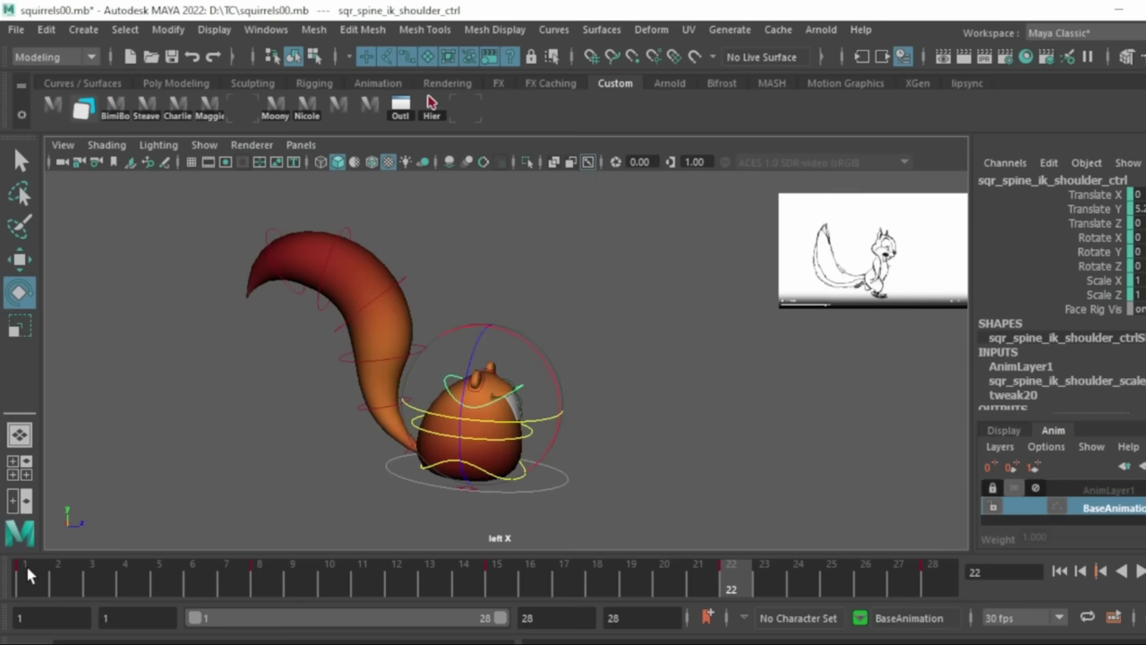
click(269, 584)
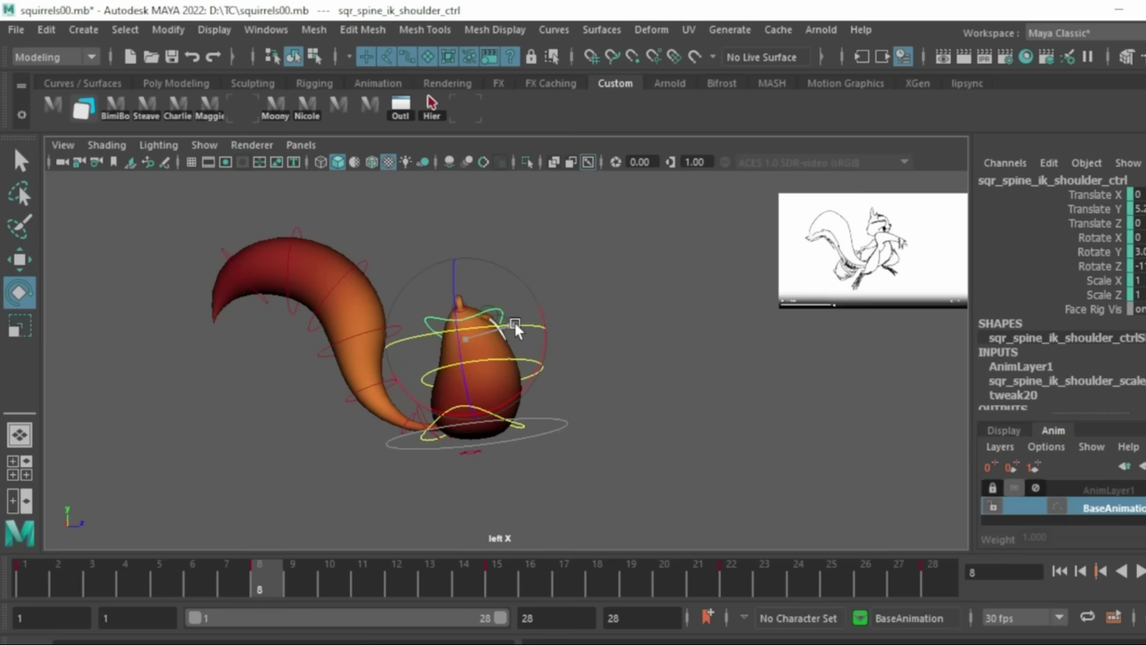
drag(548, 348, 534, 319)
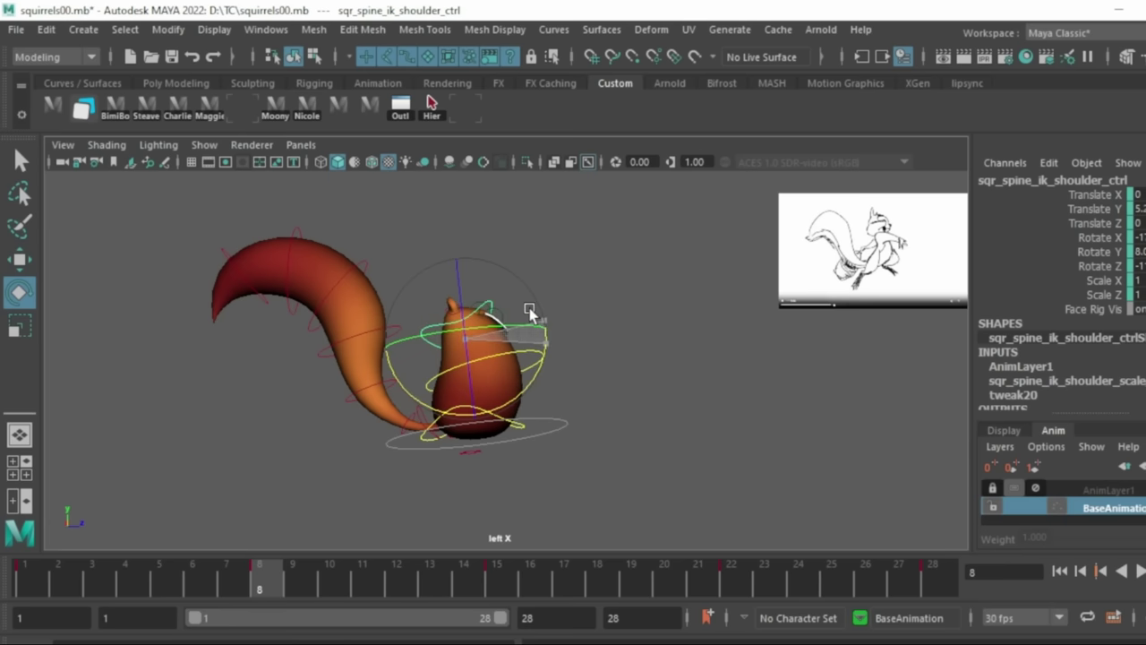
click(727, 568)
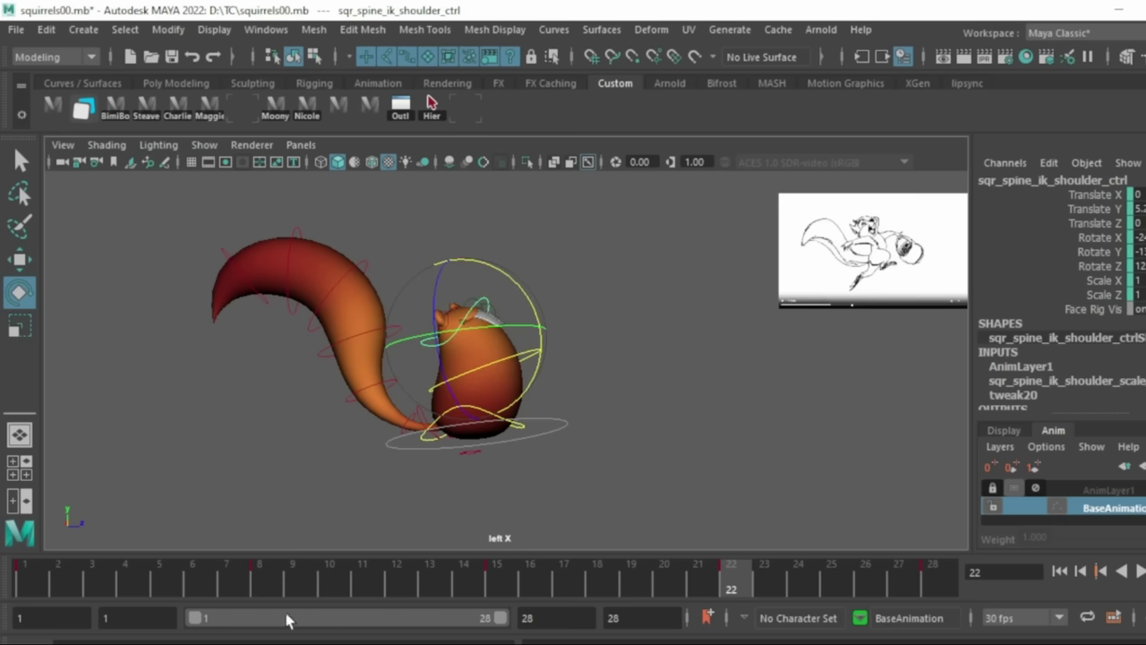
drag(84, 577, 695, 591)
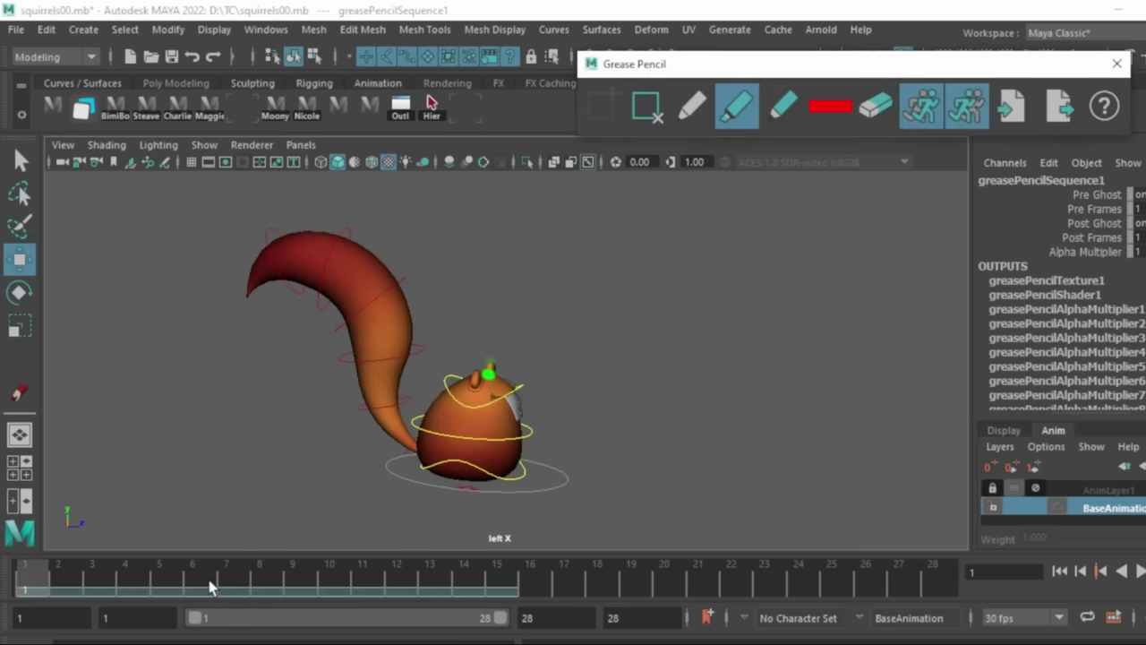
- Examine the arc of the squirrel's head frame by frame against Grease Pencil tracking marks
mouse_move(58, 574)
mouse_down()
mouse_move(136, 592)
mouse_move(209, 583)
mouse_move(323, 593)
mouse_up()
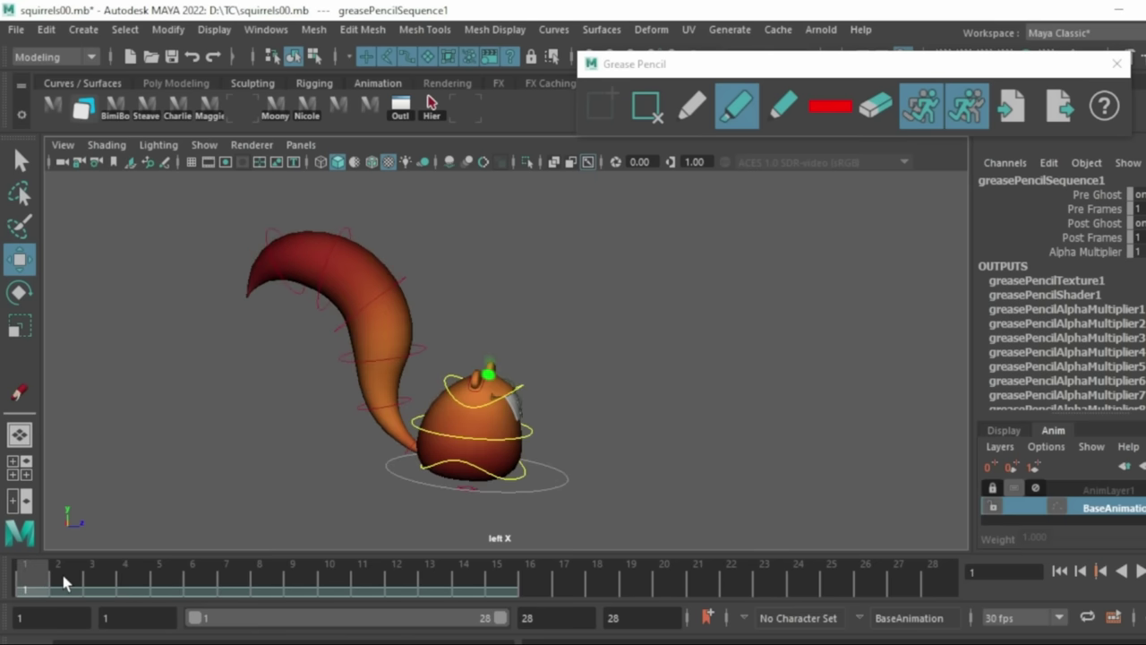
key(alt+period)
key(alt+period)
key(alt+period)
key(alt+period)
key(alt+period)
key(alt+period)
key(alt+period)
key(alt+period)
key(alt+period)
key(alt+period)
key(alt+period)
key(alt+period)
key(alt+period)
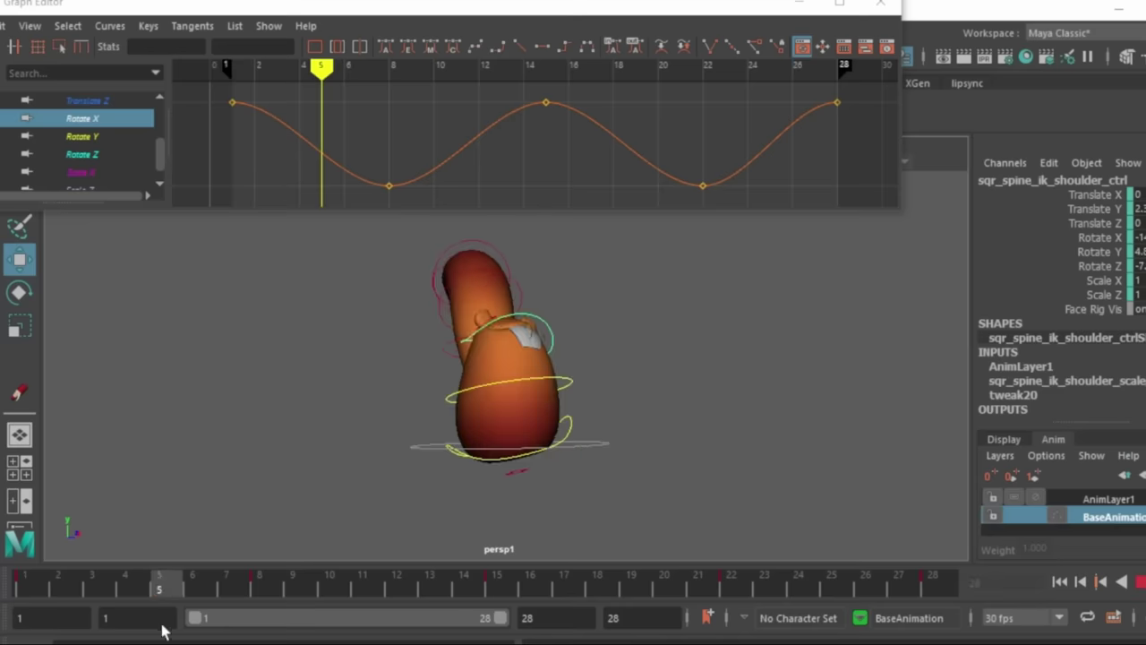
- Set the shoulder control's Rotate Y key at frame 8 to 10.885, mirroring its frame 22 value
click(78, 137)
drag(641, 153, 808, 248)
drag(356, 87, 426, 116)
drag(678, 173, 727, 202)
drag(254, 46, 173, 28)
drag(354, 90, 421, 117)
drag(272, 46, 136, 29)
text(-10.885)
key(BackSpace)
key(Return)
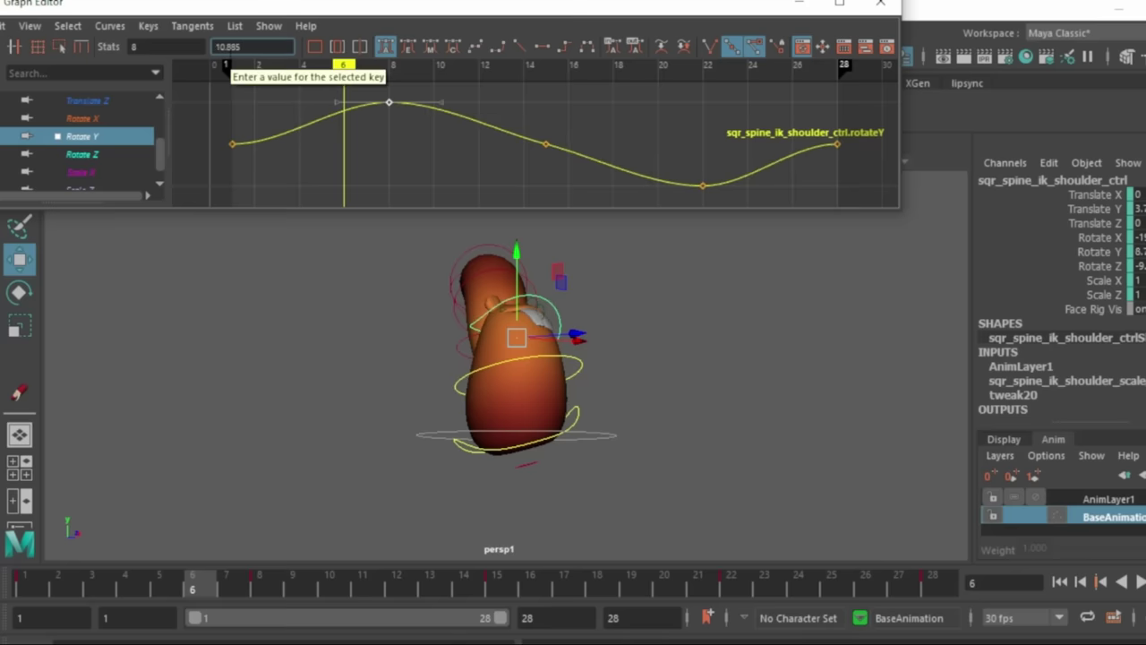
- Set the shoulder control's Rotate Z key at frame 8 to -12.759, mirroring its frame 22 value, and scrub the cycle
click(98, 159)
drag(659, 89, 732, 122)
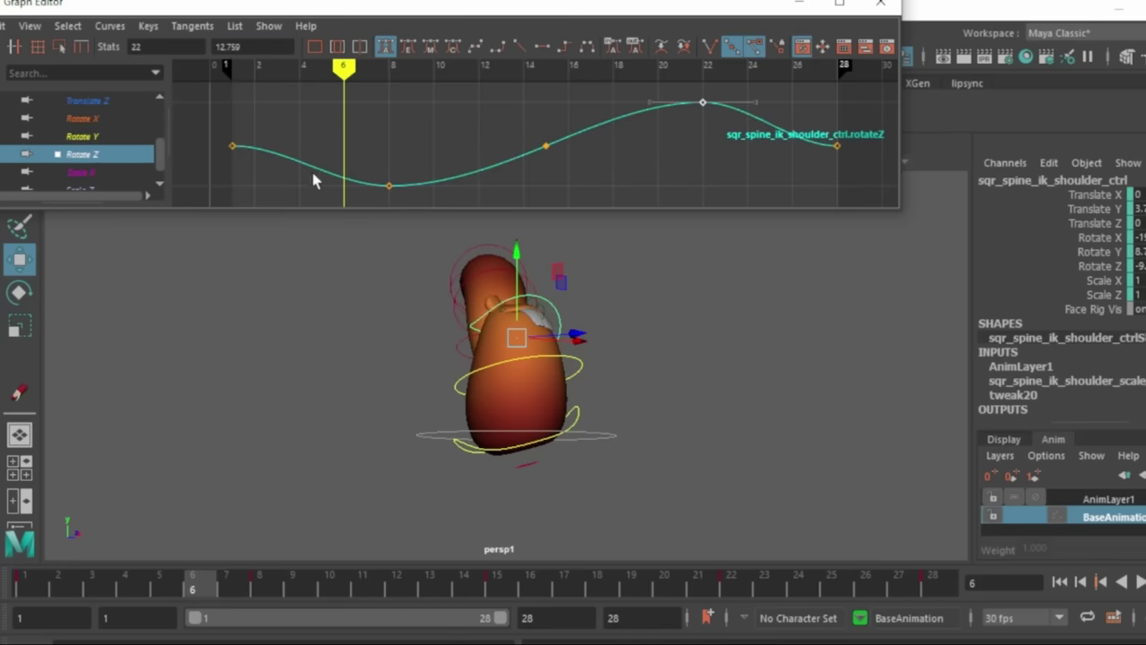
key(ctrl+c)
click(388, 195)
drag(251, 51, 128, 15)
key(ctrl+v)
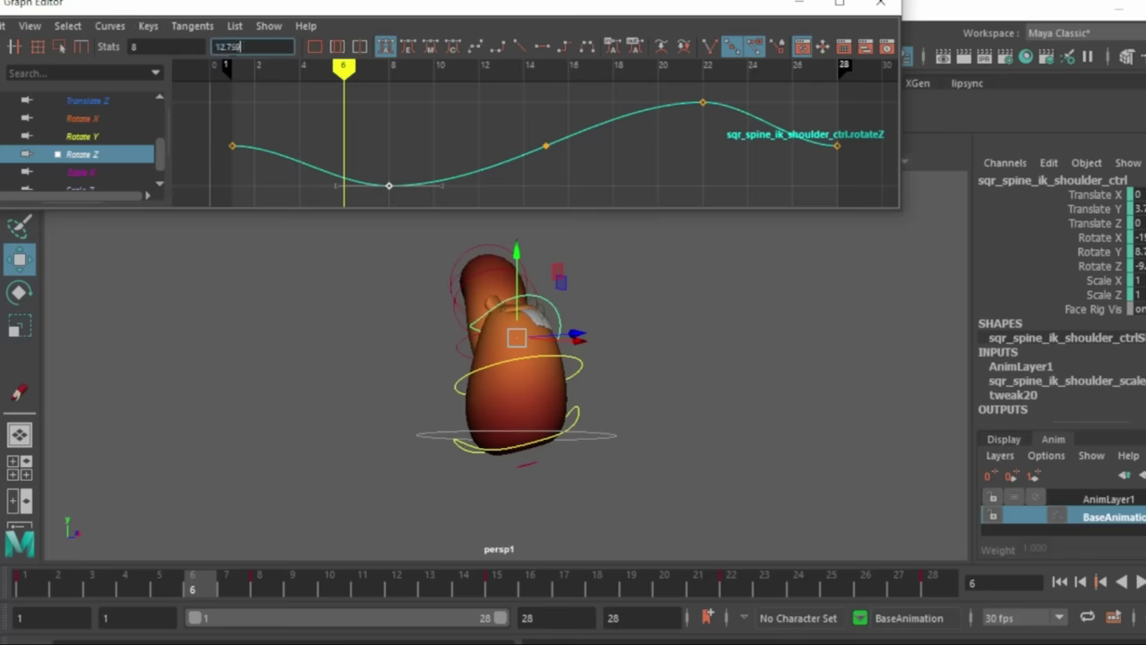
text(-)
key(Return)
mouse_move(68, 593)
mouse_down()
mouse_move(570, 618)
mouse_move(904, 604)
mouse_up()
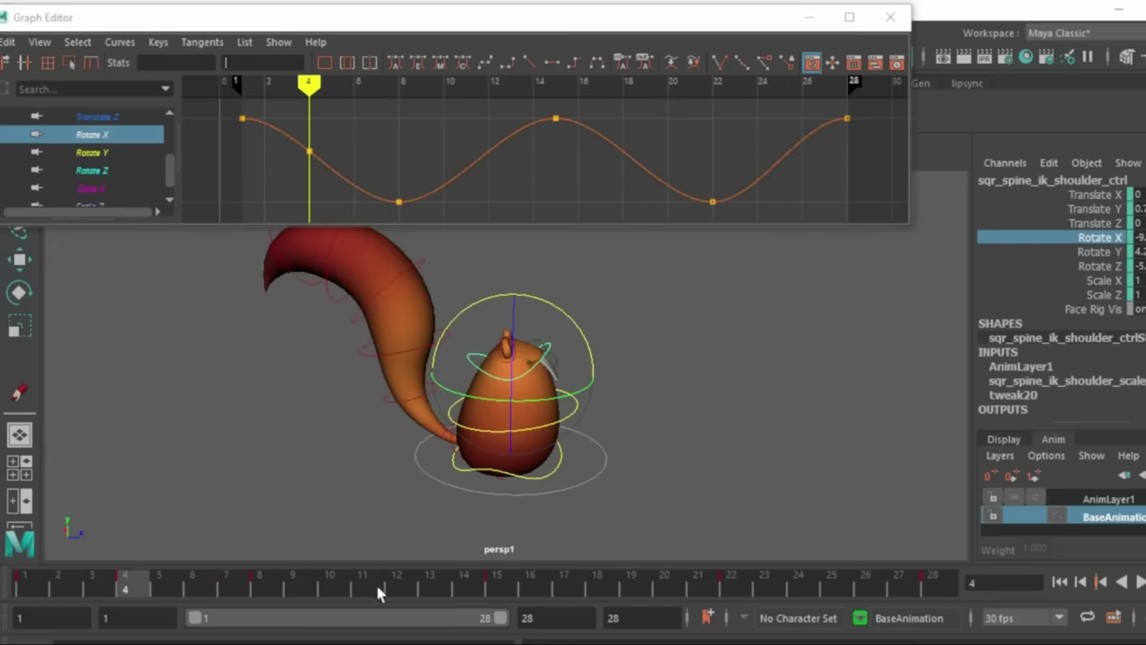
- Raise the shoulder control's Rotate X key at frame 4 and lower the one at frame 11 to about -30.522
click(375, 581)
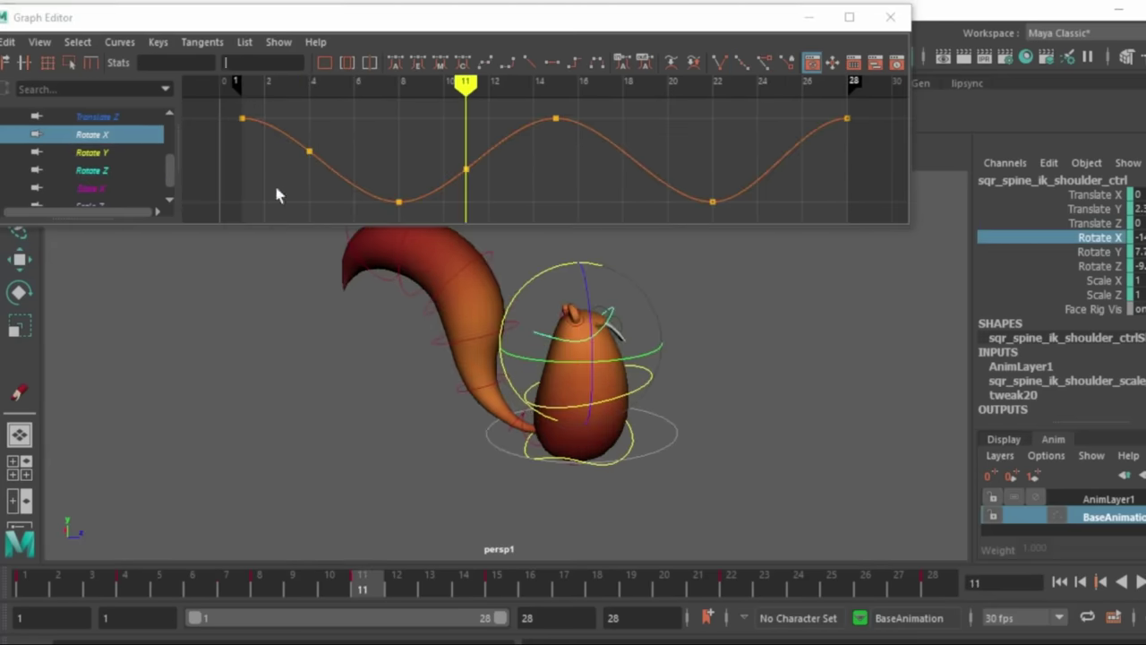
click(132, 585)
drag(261, 131, 324, 174)
shift+middle_drag(325, 175, 318, 121)
click(393, 65)
drag(56, 587, 367, 604)
drag(452, 190, 483, 165)
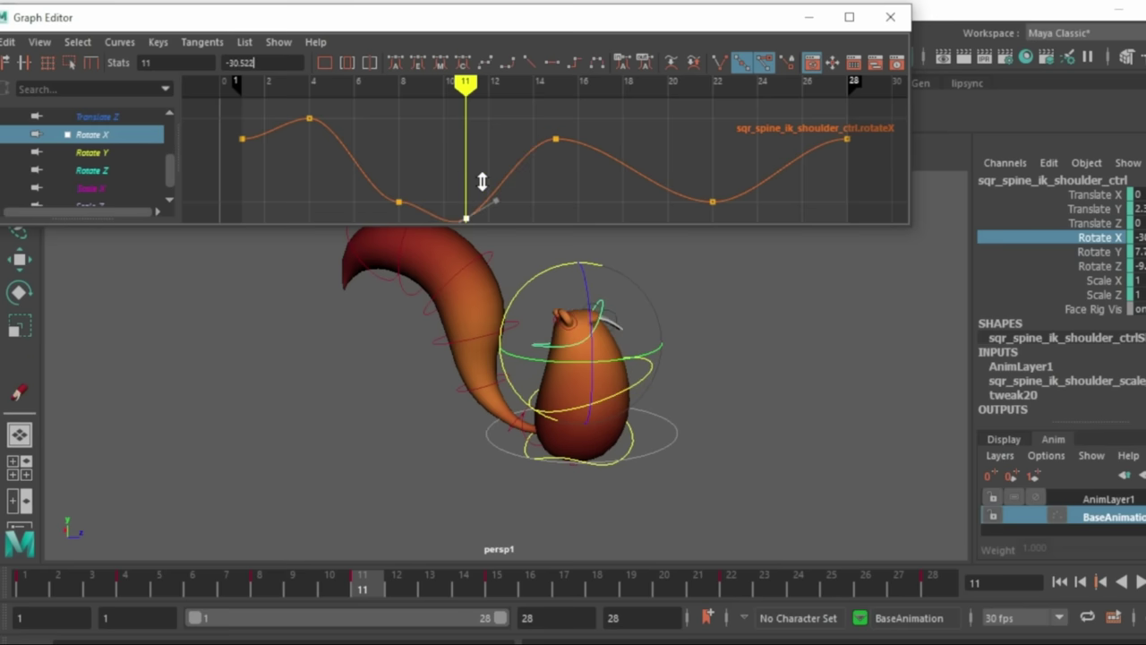
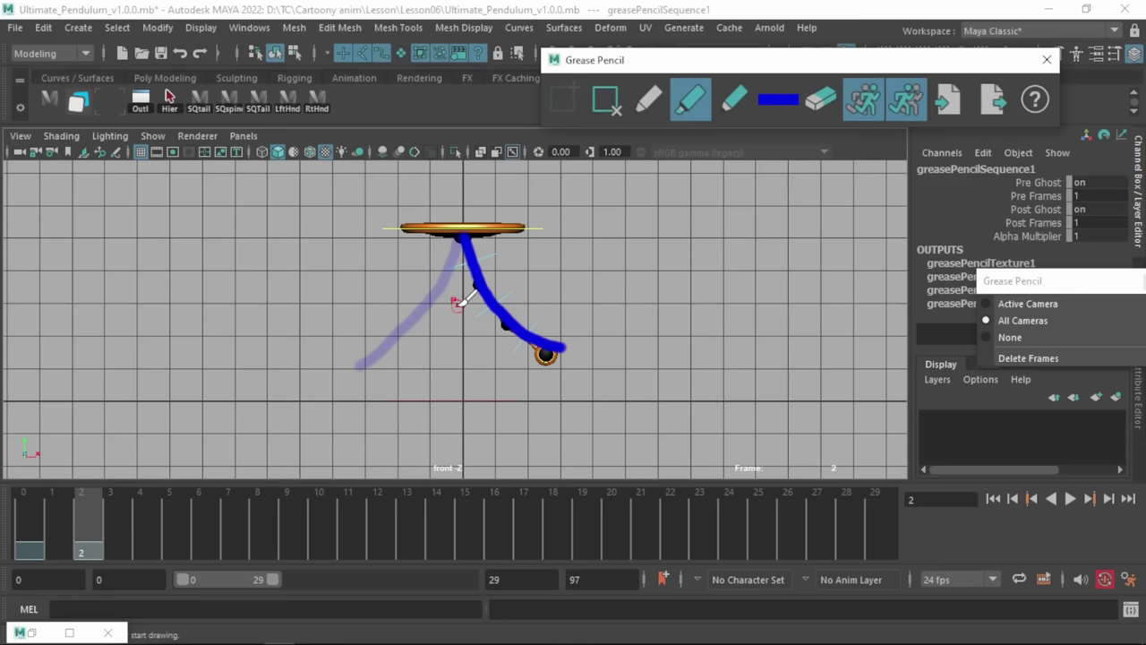
- Draw the pendulum's curved in-between pose with Grease Pencil at frame 1, between the drawn extremes at frames 0 and 2
click(23, 535)
drag(24, 531, 58, 534)
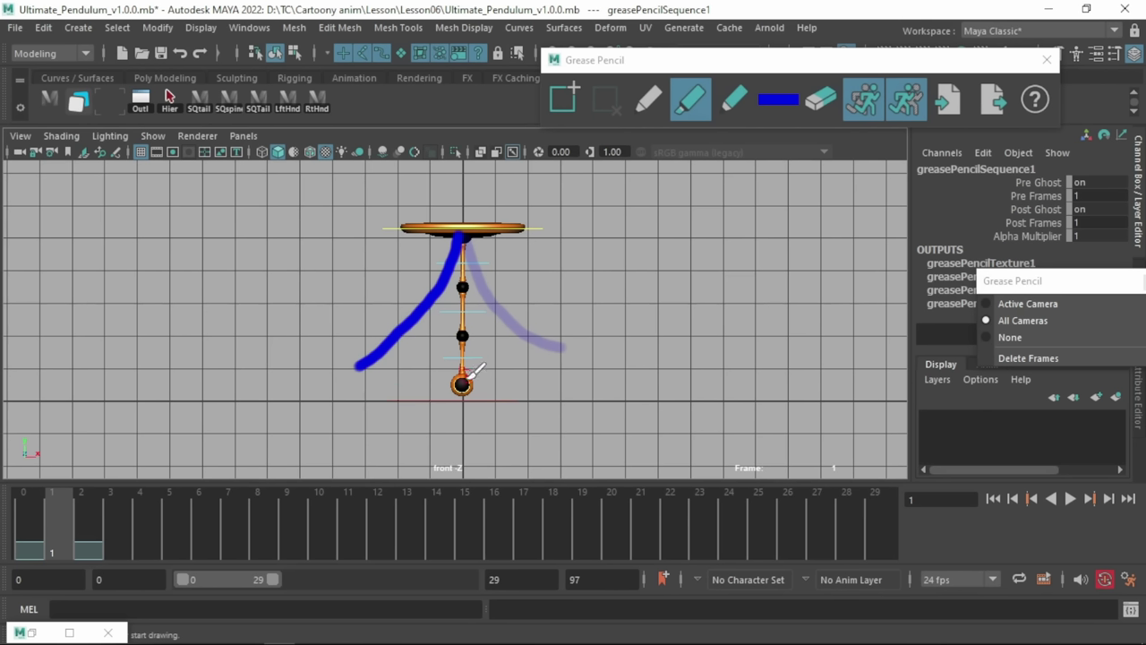
drag(463, 236, 467, 385)
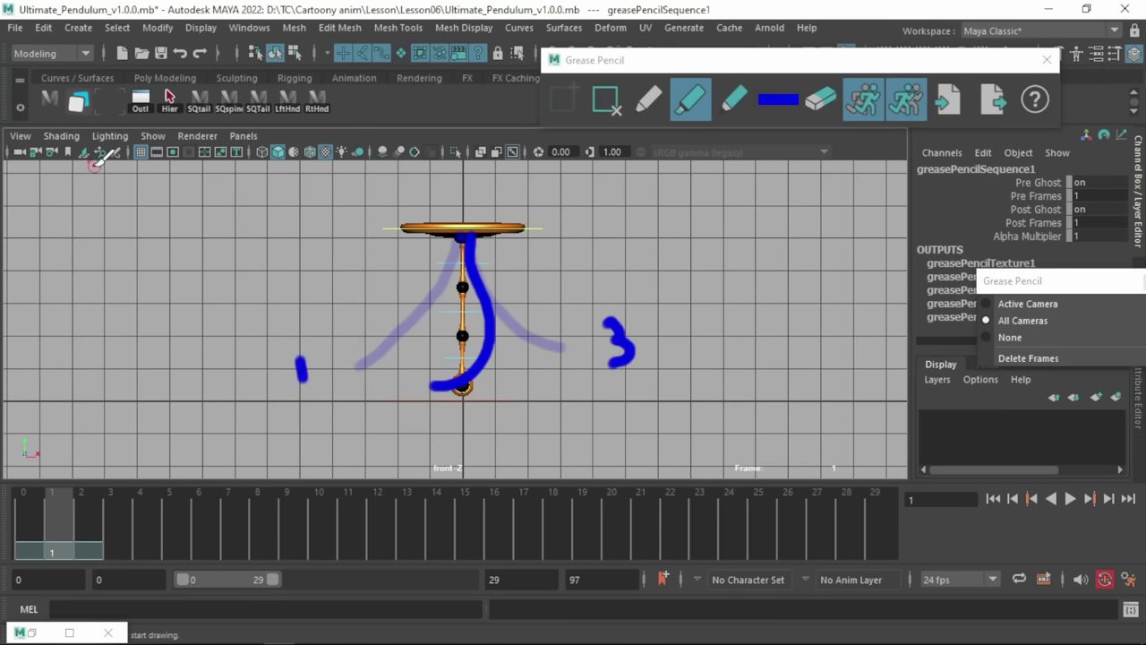
- Rotate the three pendulum controls at frame 1 to match the drawn curve, and delete all Grease Pencil frames
key(w)
click(476, 263)
key(e)
drag(541, 276, 591, 279)
click(520, 332)
click(464, 313)
mouse_move(554, 329)
mouse_down()
mouse_move(543, 341)
mouse_move(564, 311)
mouse_move(555, 352)
mouse_move(566, 336)
mouse_up()
click(496, 356)
click(464, 357)
mouse_move(28, 528)
mouse_down()
mouse_move(76, 538)
mouse_move(34, 527)
mouse_move(49, 515)
mouse_move(84, 530)
mouse_move(34, 525)
mouse_up()
drag(34, 524, 96, 521)
click(1021, 358)
click(936, 358)
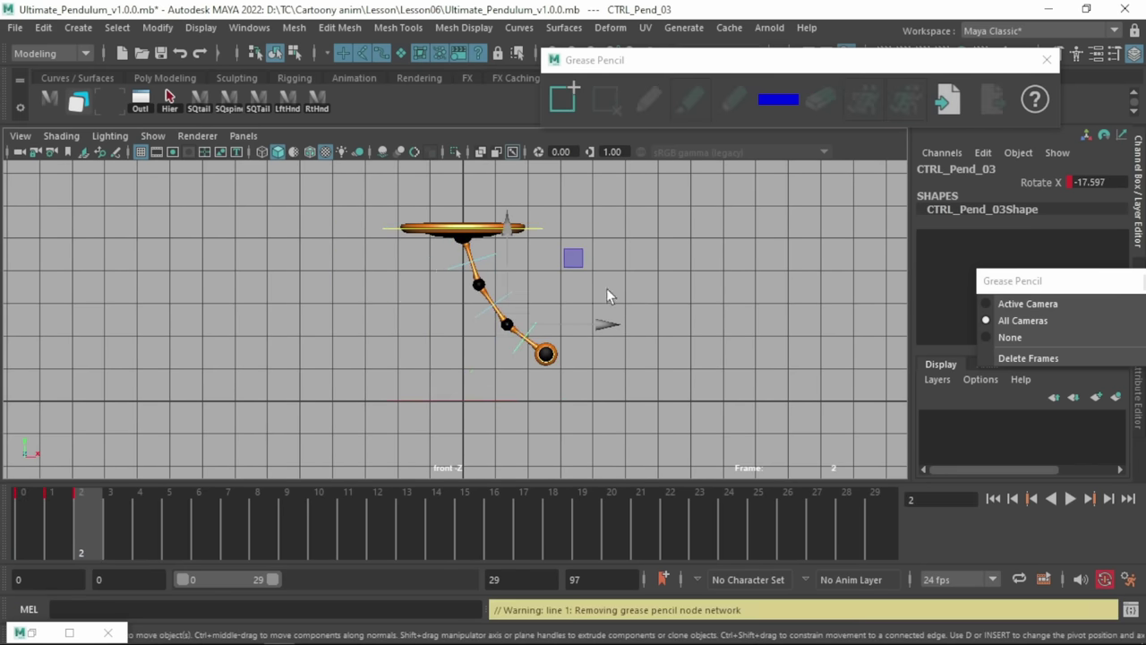
- Copy the pendulum's frame 0 pose to frame 4 and key it
click(22, 533)
click(139, 541)
click(22, 542)
middle_click(138, 529)
key(s)
key(comma)
key(period)
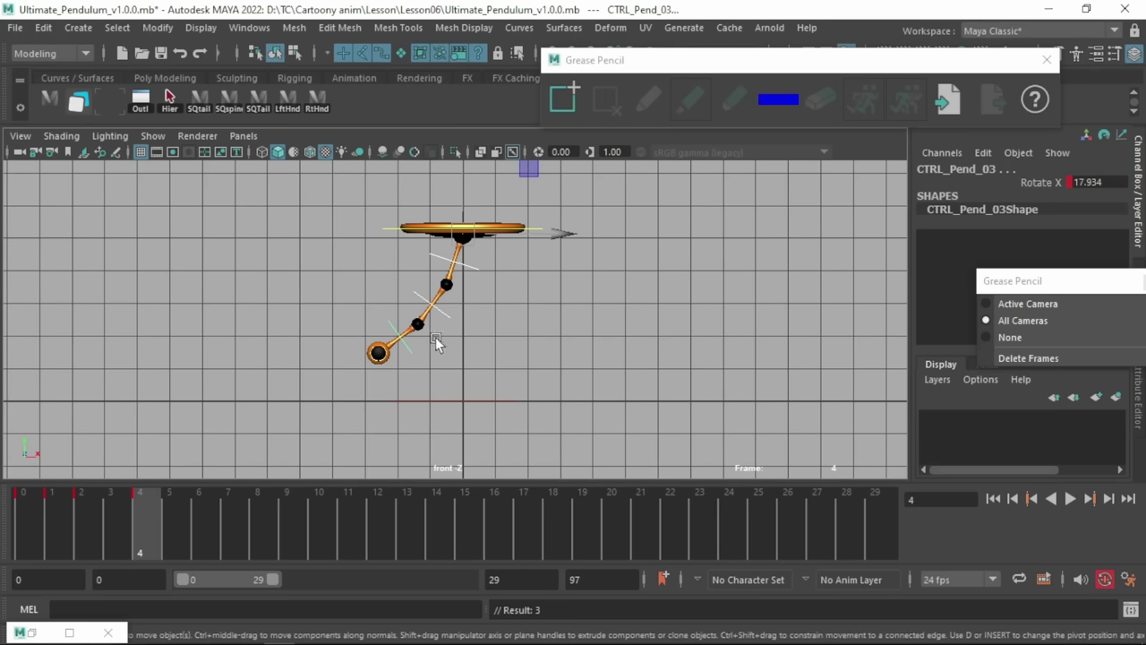
- Set the three controls' Rotate X to 12.655 at frame 4 and key the in-between at frame 3
click(1059, 186)
drag(491, 321, 500, 321)
key(s)
drag(45, 528, 135, 524)
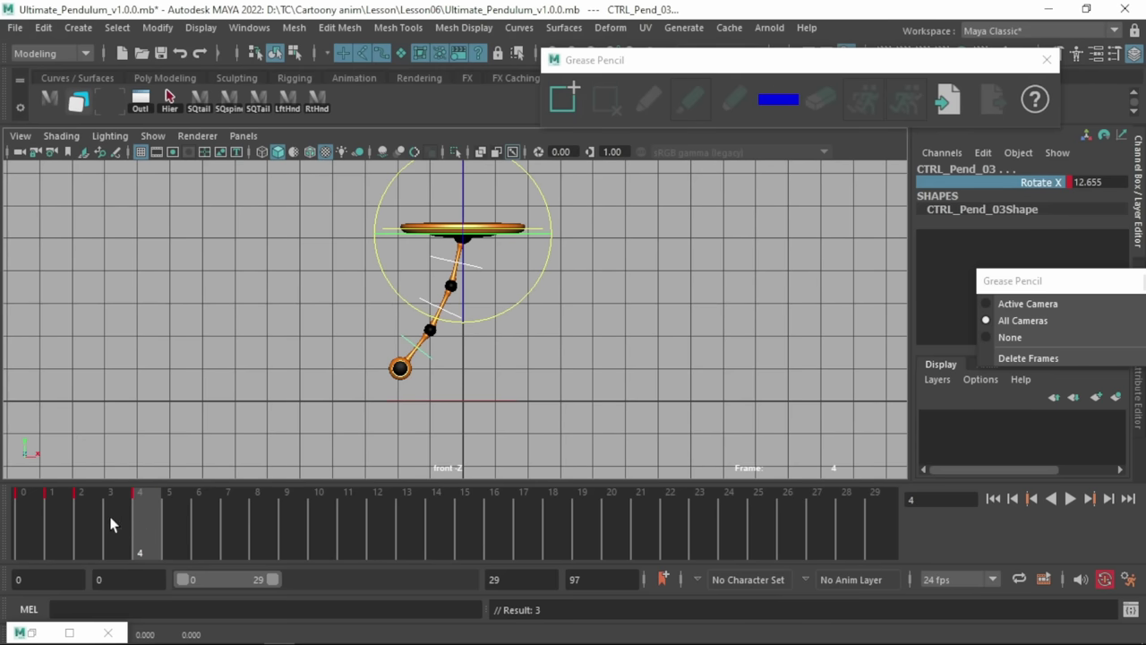
click(110, 524)
- Trace the pendulum's swing poses with Grease Pencil at frames 2 and 4
click(78, 518)
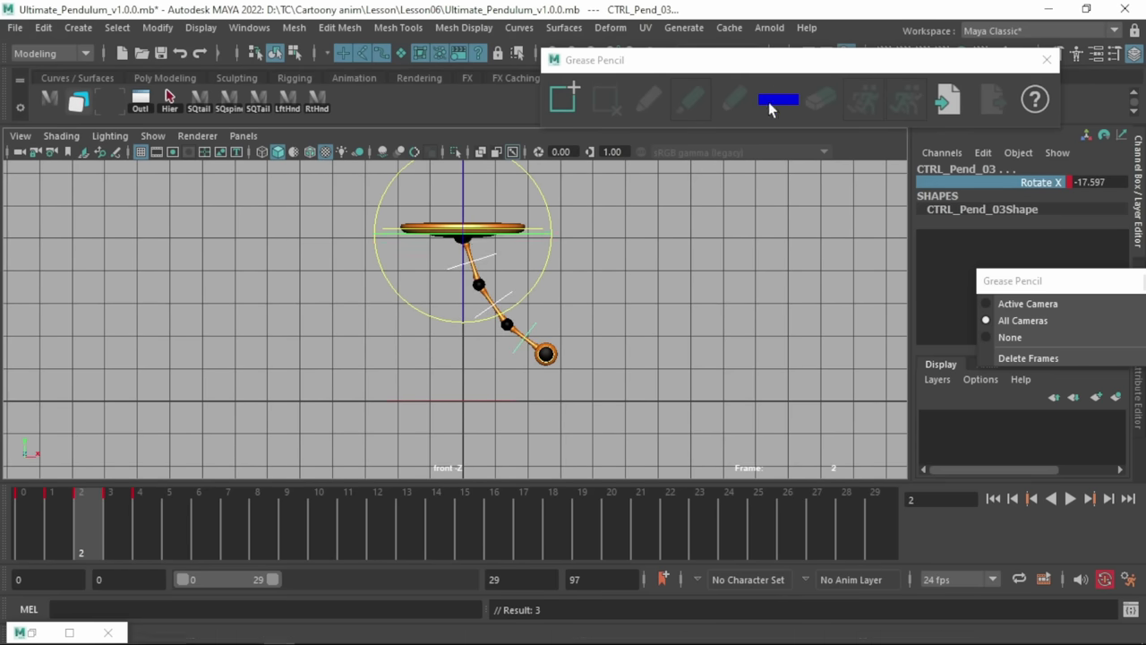
click(563, 97)
mouse_move(468, 234)
mouse_down()
mouse_move(512, 319)
mouse_move(556, 348)
mouse_move(462, 265)
mouse_move(398, 372)
mouse_up()
click(149, 527)
key(alt+comma)
mouse_move(94, 521)
mouse_down()
mouse_move(143, 525)
mouse_move(120, 524)
mouse_up()
key(w)
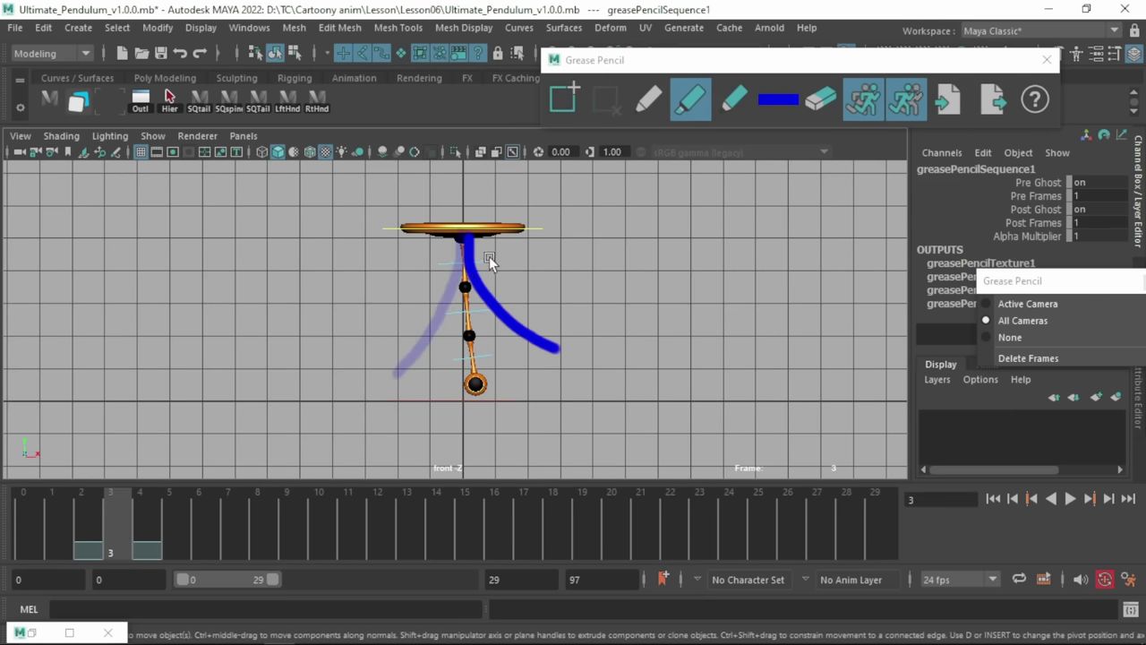
- Rotate the top pendulum control at frame 3 to lead the swing, comparing it with the drawn poses at frames 2 and 4
click(489, 261)
key(e)
drag(548, 244, 551, 259)
key(alt+period)
key(alt+comma)
key(alt+period)
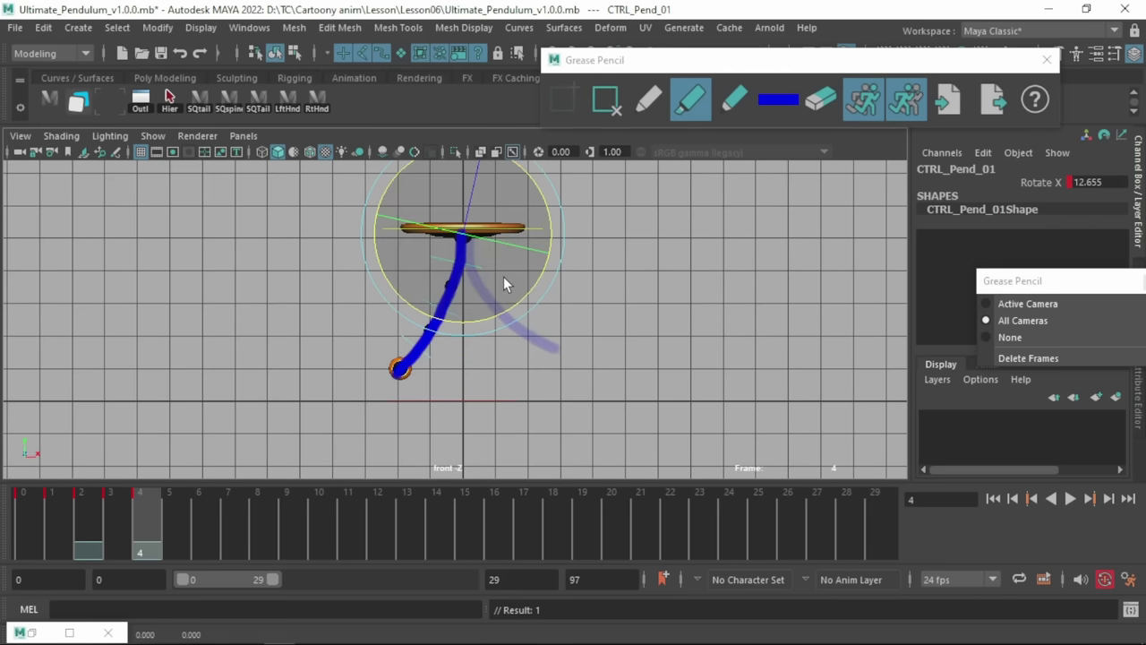
key(alt+comma)
- Rotate the middle and bottom controls at frame 3 so they drag behind the top one, and delete the Grease Pencil frames
key(Down)
drag(537, 352, 544, 315)
click(500, 385)
click(483, 356)
drag(537, 380, 578, 324)
key(alt+comma)
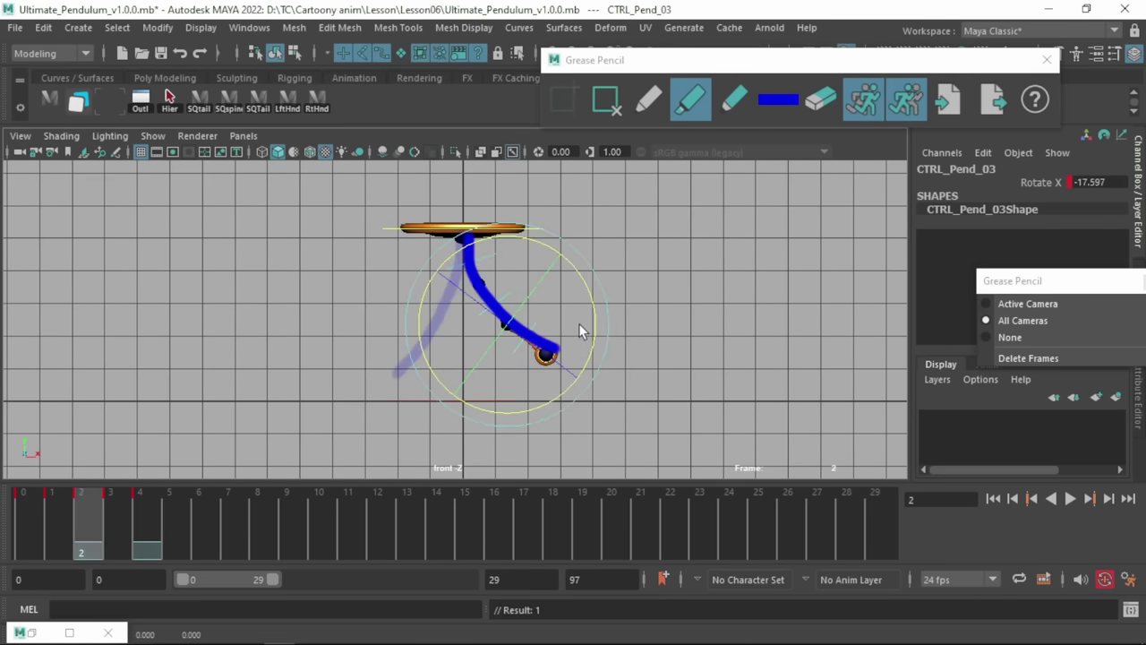
key(alt+period)
key(alt+period)
drag(58, 541, 153, 521)
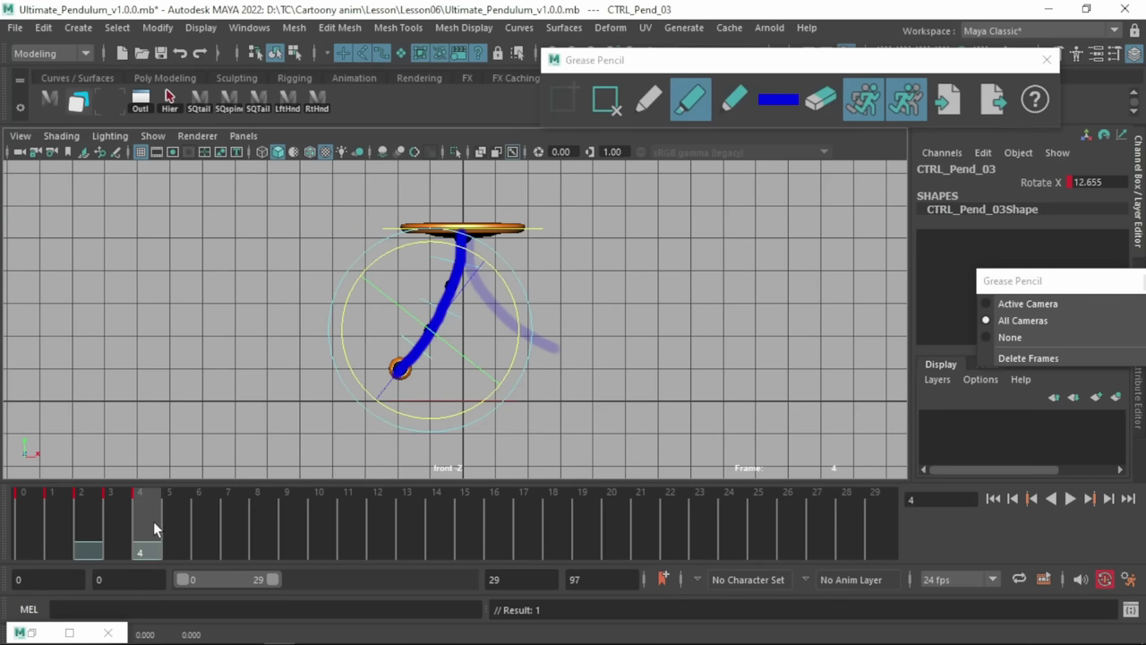
click(1028, 358)
- Rotate all three pendulum controls to -6.1 in Rotate X at frame 6 and key them
click(663, 315)
drag(416, 280, 445, 349)
click(197, 521)
drag(502, 314, 535, 305)
key(s)
- Set the three pendulum controls' Rotate X to 0 at frame 8
click(266, 536)
click(1097, 183)
text(0)
key(Return)
- Key the Rotate X of all three pendulum controls at frame 5 and compare the neighbouring poses
drag(107, 523, 166, 514)
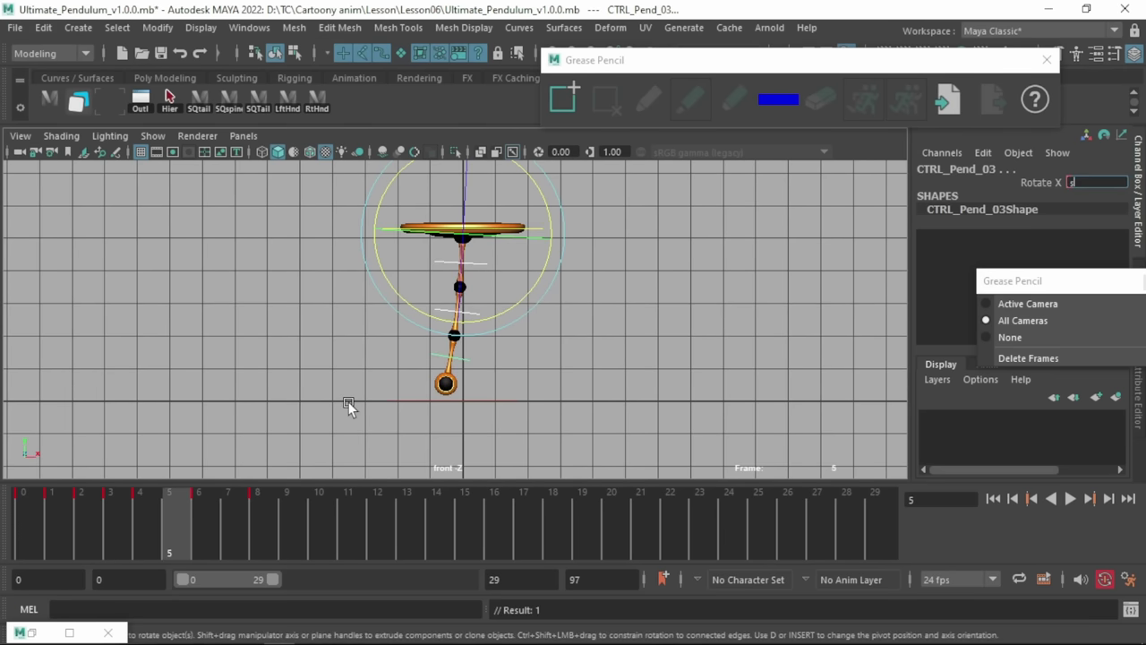
click(1045, 182)
key(s)
drag(109, 542, 144, 507)
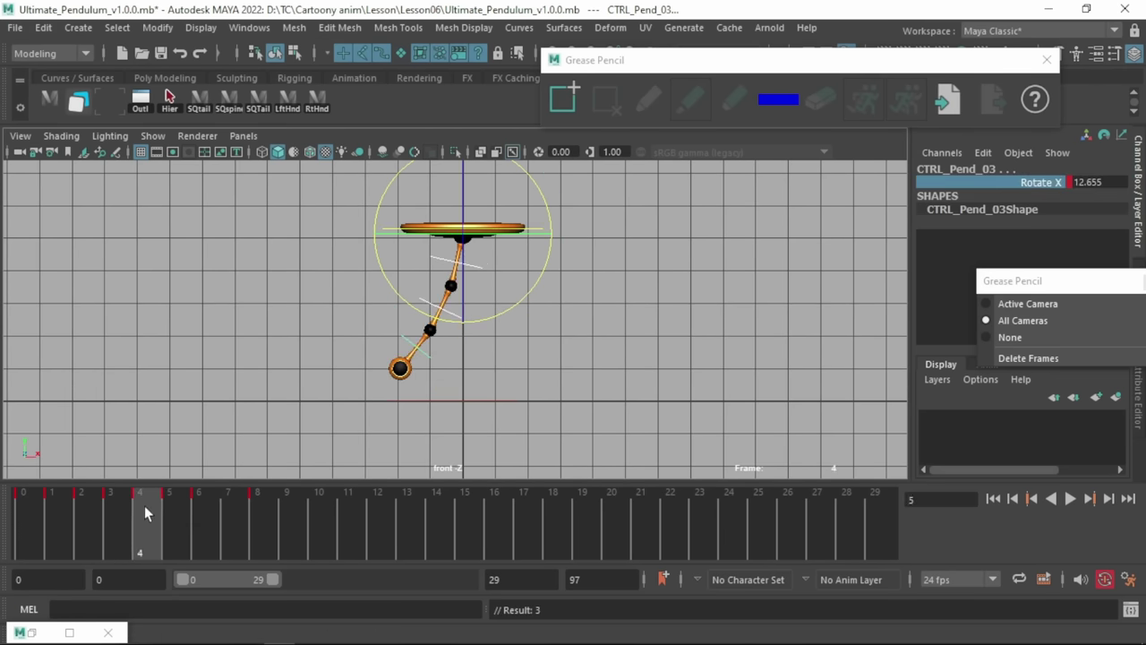
click(200, 508)
click(291, 239)
- Rotate the top pendulum control at frame 5 toward its frame 6 pose and key it
click(455, 263)
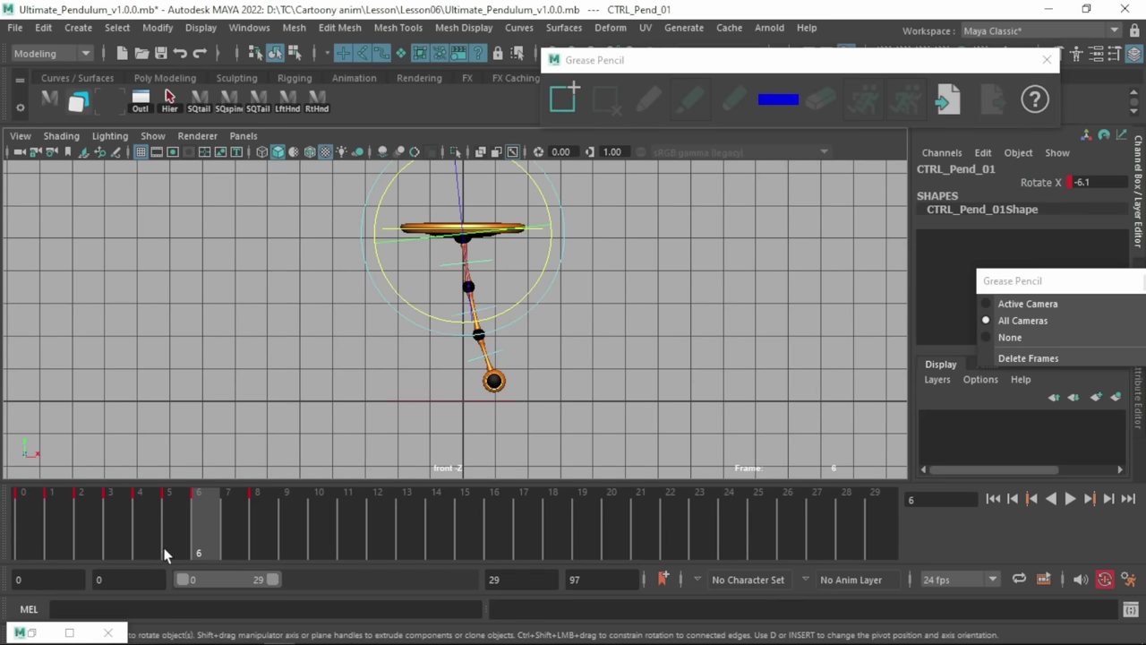
click(180, 534)
key(s)
mouse_move(506, 307)
mouse_down()
mouse_move(522, 301)
mouse_move(515, 312)
mouse_up()
key(period)
key(comma)
key(s)
key(period)
- Open the Graph Editor, frame the top control's Rotate X curve, and review the poses around frame 5
key(shift+g)
key(a)
drag(678, 137, 675, 55)
key(comma)
key(comma)
key(period)
key(period)
- Rotate the lower pendulum controls at frame 5 so they trail behind the top control
click(480, 308)
key(comma)
key(comma)
key(period)
key(period)
key(comma)
key(period)
key(comma)
click(541, 308)
drag(541, 307, 552, 336)
key(comma)
key(period)
- Fine-tune the middle control's rotation at frame 5, comparing it with the neighbouring frames
click(618, 309)
click(485, 311)
mouse_move(552, 275)
mouse_down()
mouse_move(551, 285)
mouse_move(552, 276)
mouse_up()
key(comma)
key(comma)
key(period)
key(period)
key(period)
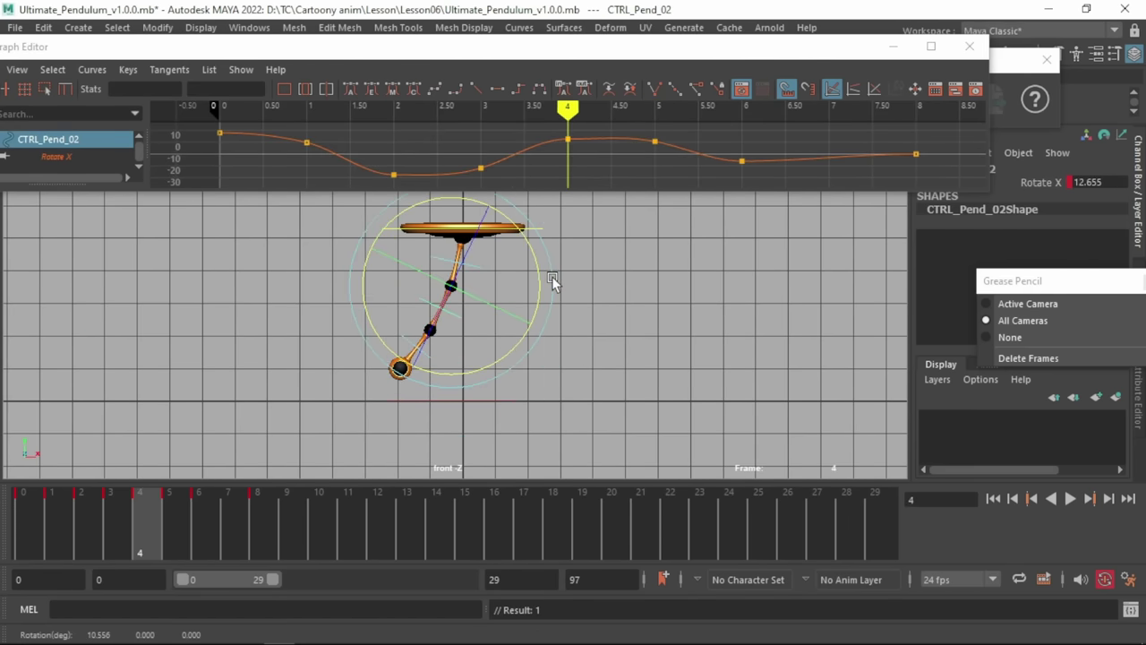
- Key all three pendulum controls at frame 7, between the poses at frames 6 and 8
click(554, 365)
drag(434, 260, 483, 371)
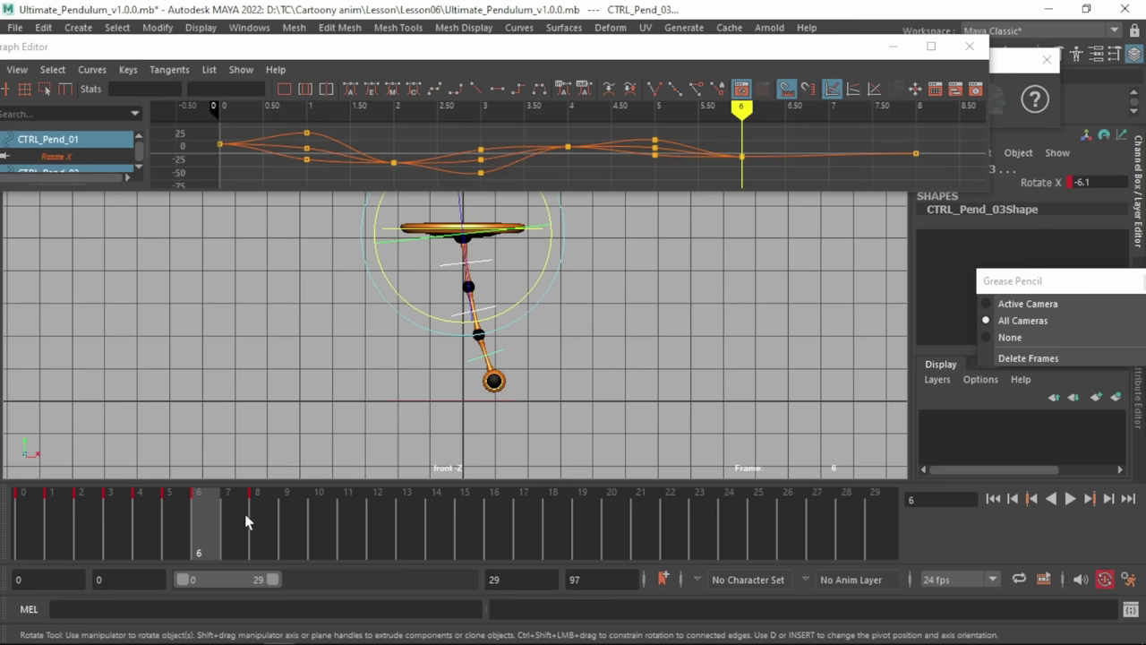
click(246, 519)
click(206, 522)
click(263, 517)
click(211, 500)
drag(212, 500, 254, 508)
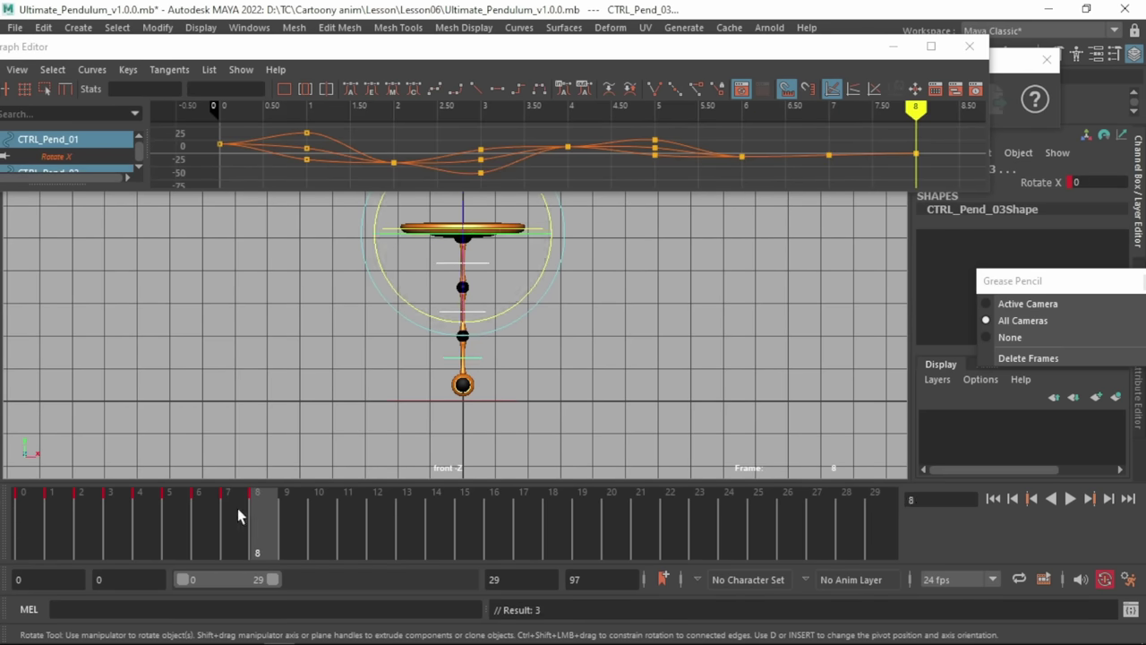
- Raise the top control's Rotate X key at frame 7 to -1.081
click(237, 507)
click(450, 257)
click(449, 262)
key(period)
key(comma)
key(comma)
key(period)
key(period)
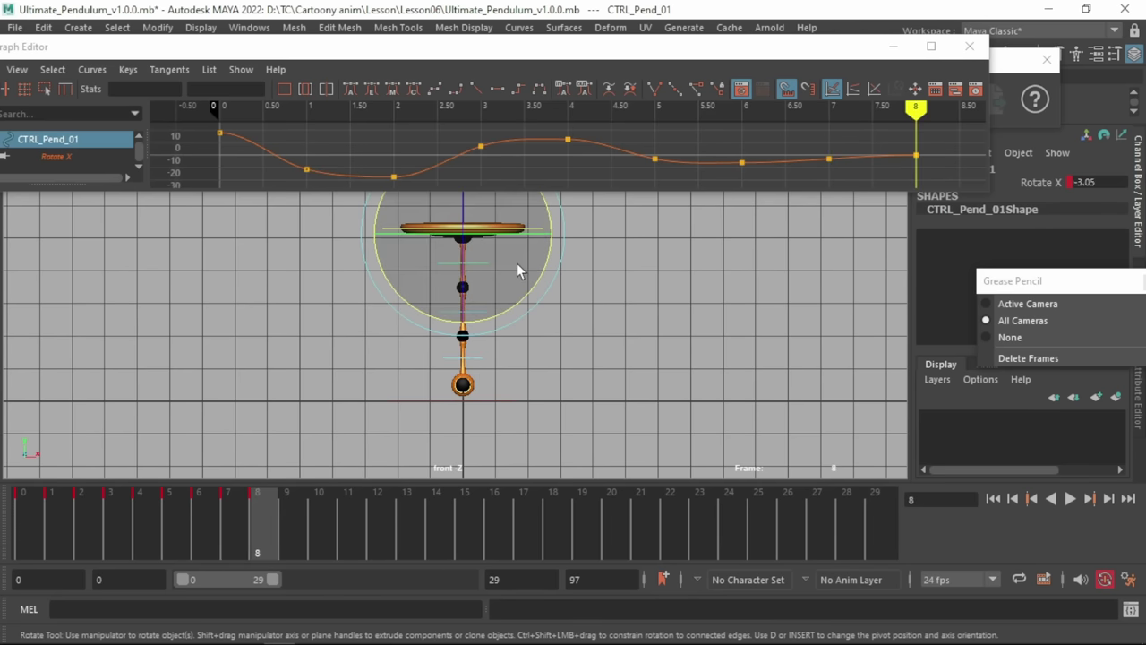
key(comma)
drag(814, 145, 844, 164)
key(f)
shift+middle_drag(665, 168, 667, 158)
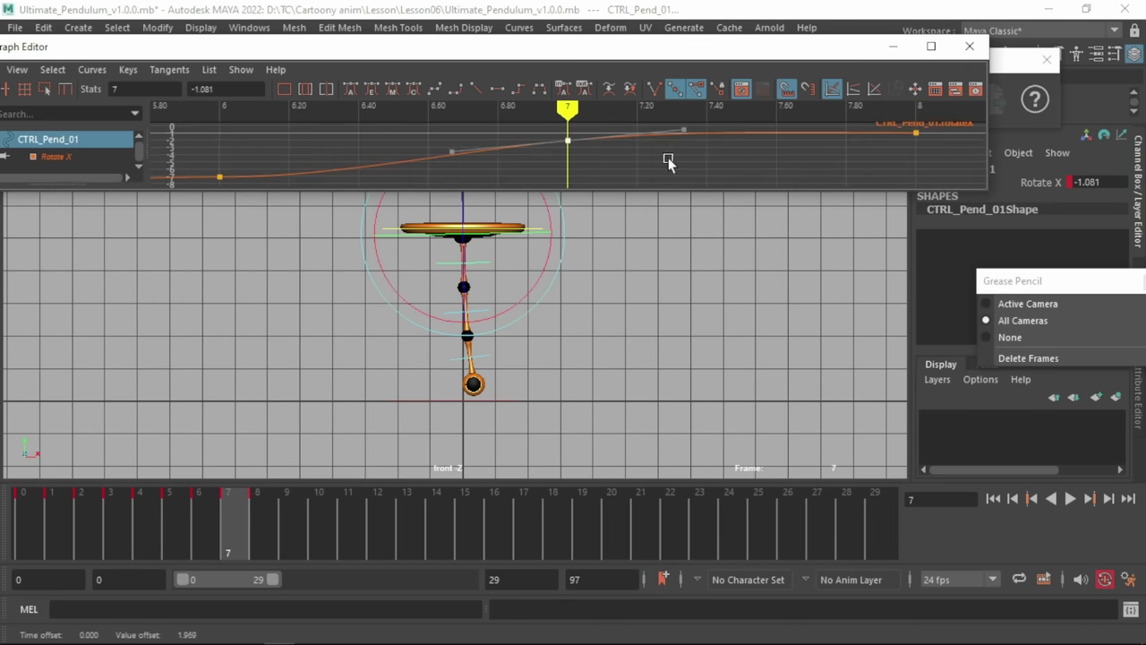
- Raise the middle control's Rotate X key at frame 7 to -2.239 and rotate the bottom control to trail behind it
click(493, 327)
click(485, 310)
drag(807, 135, 844, 161)
key(f)
shift+middle_drag(643, 177, 642, 171)
click(496, 360)
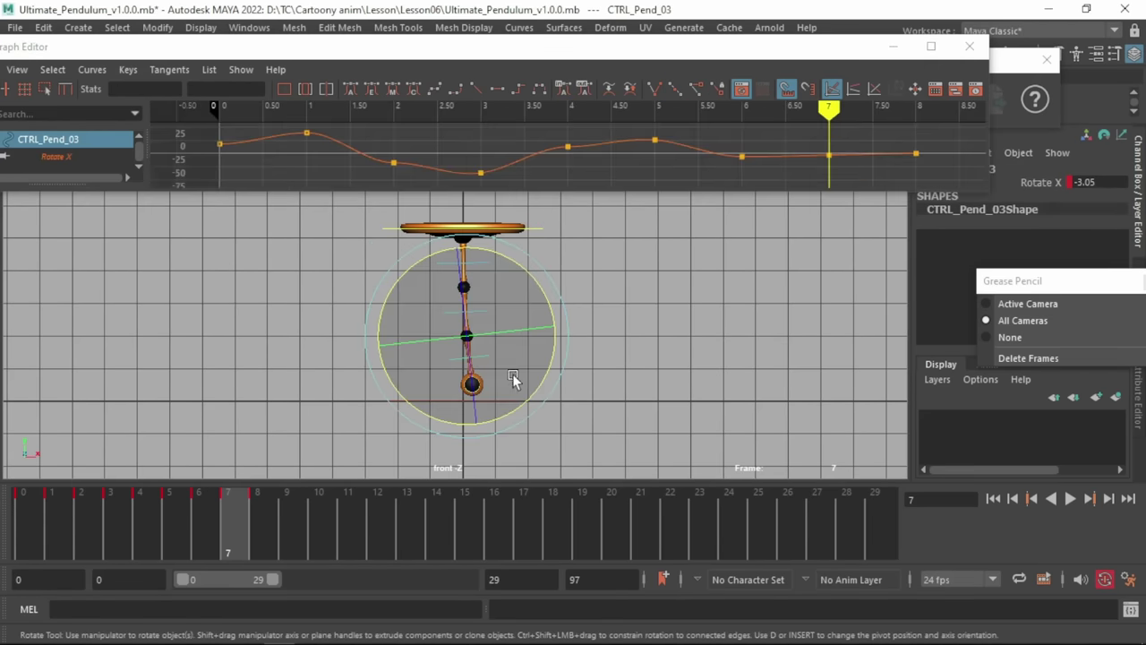
mouse_move(512, 373)
mouse_down()
mouse_move(547, 377)
mouse_move(532, 395)
mouse_up()
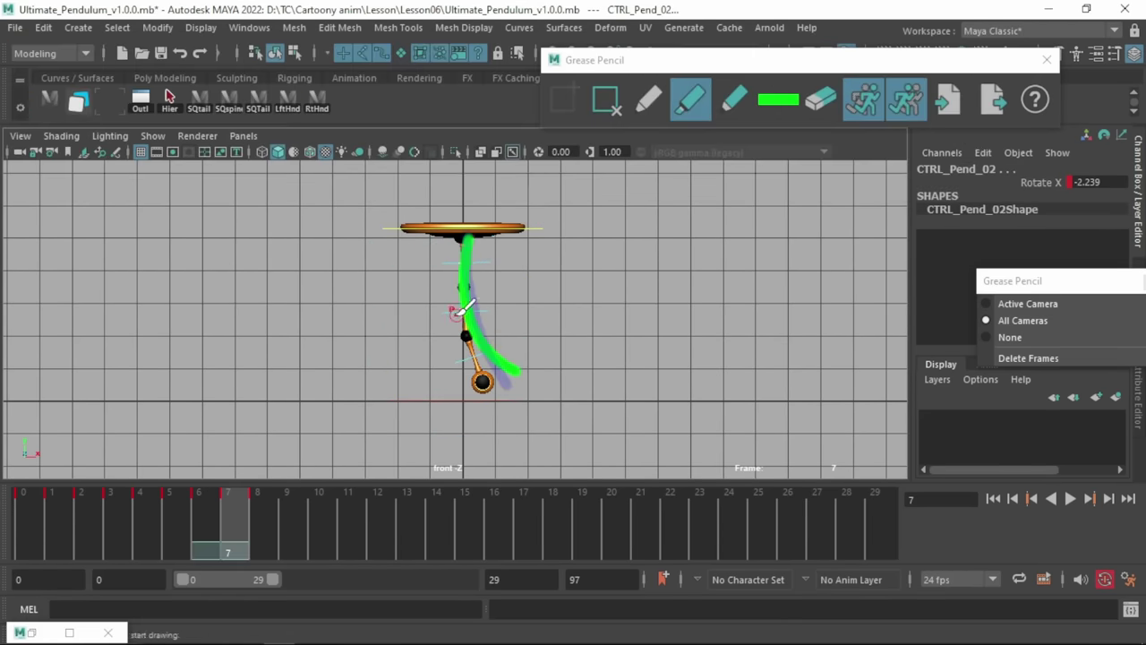
- Try rotating the middle control at frame 7 to follow the green Grease Pencil curve
key(w)
key(e)
drag(543, 335, 570, 305)
click(470, 362)
drag(206, 518, 234, 532)
- Undo the middle control's last rotation and the green Grease Pencil drawing at frame 7
key(ctrl+z)
key(ctrl+z)
key(ctrl+z)
key(ctrl+z)
key(ctrl+z)
key(ctrl+z)
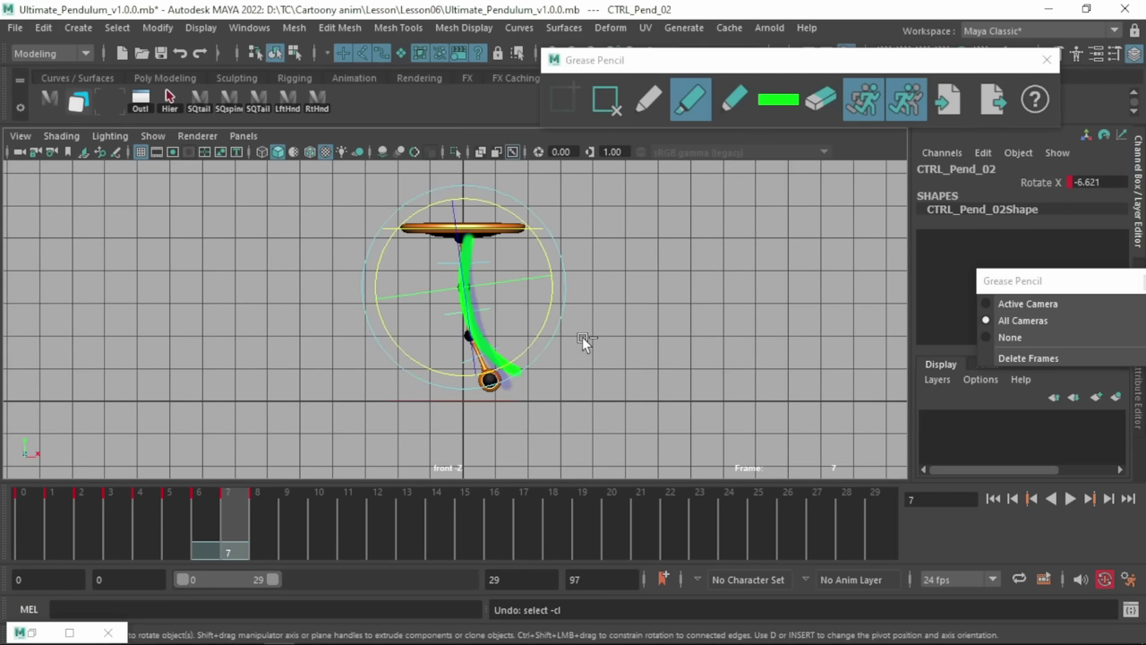
key(ctrl+z)
key(ctrl+z)
- Delete the front camera's Grease Pencil frames and check the pendulum's motion from frame 7 to 8
mouse_move(1021, 358)
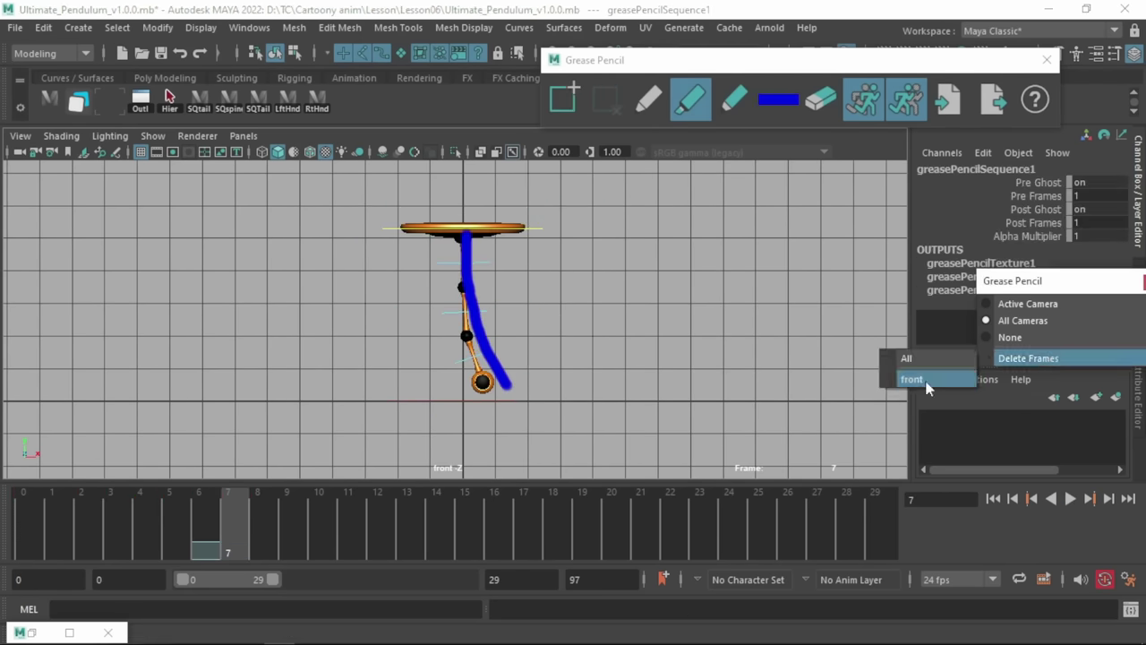
click(926, 381)
click(470, 315)
drag(224, 508, 263, 508)
- Stretch all the pendulum controls' keys from frames 0–8 to span frames 0–16, and play back the swing
click(638, 226)
drag(637, 226, 421, 379)
drag(22, 536, 263, 507)
drag(281, 553, 543, 511)
click(146, 539)
click(28, 535)
click(149, 521)
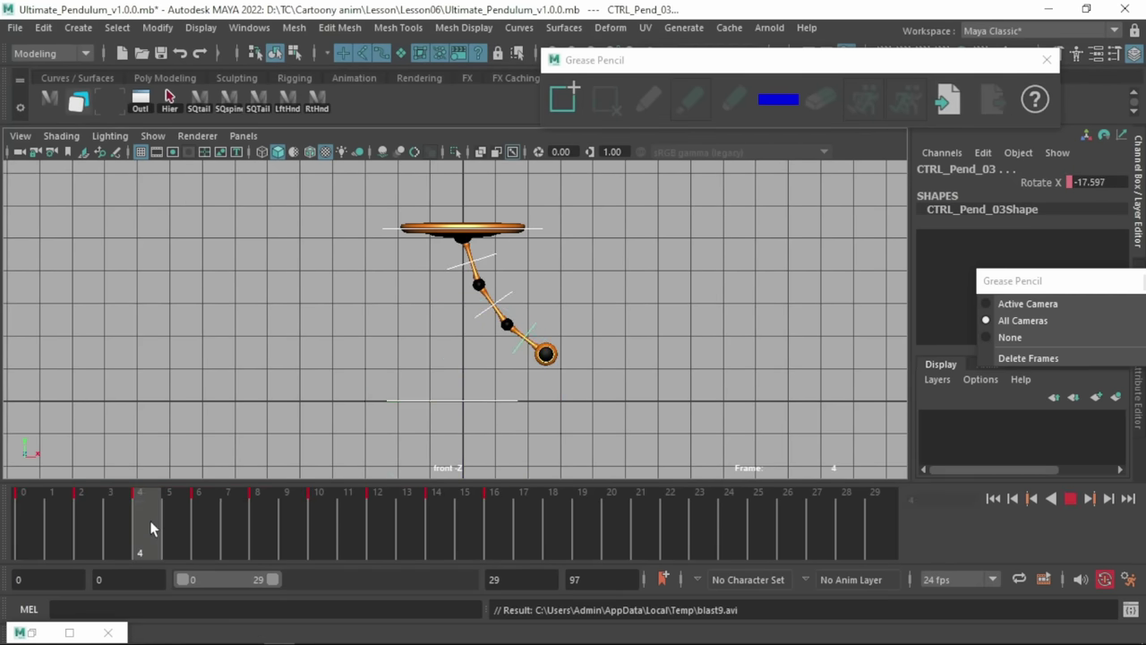
- Mark the pendulum tip with blue Grease Pencil dots at frames 0, 2 and 4
key(comma)
key(comma)
click(83, 506)
key(comma)
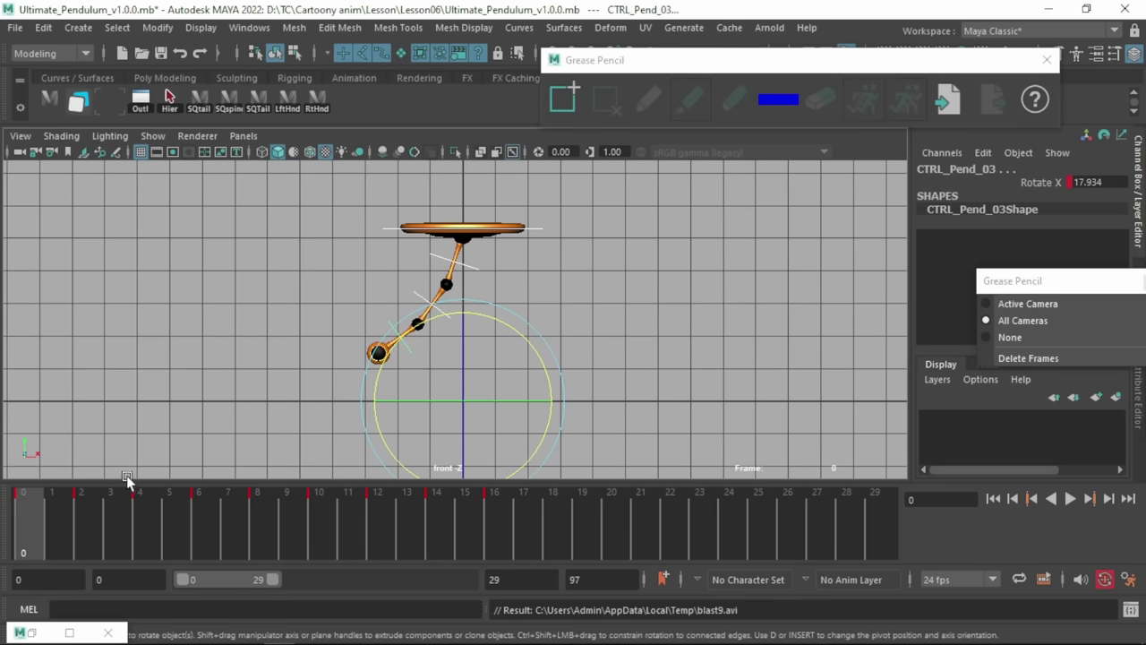
click(563, 99)
click(96, 524)
drag(444, 369, 445, 373)
click(150, 523)
drag(544, 353, 546, 356)
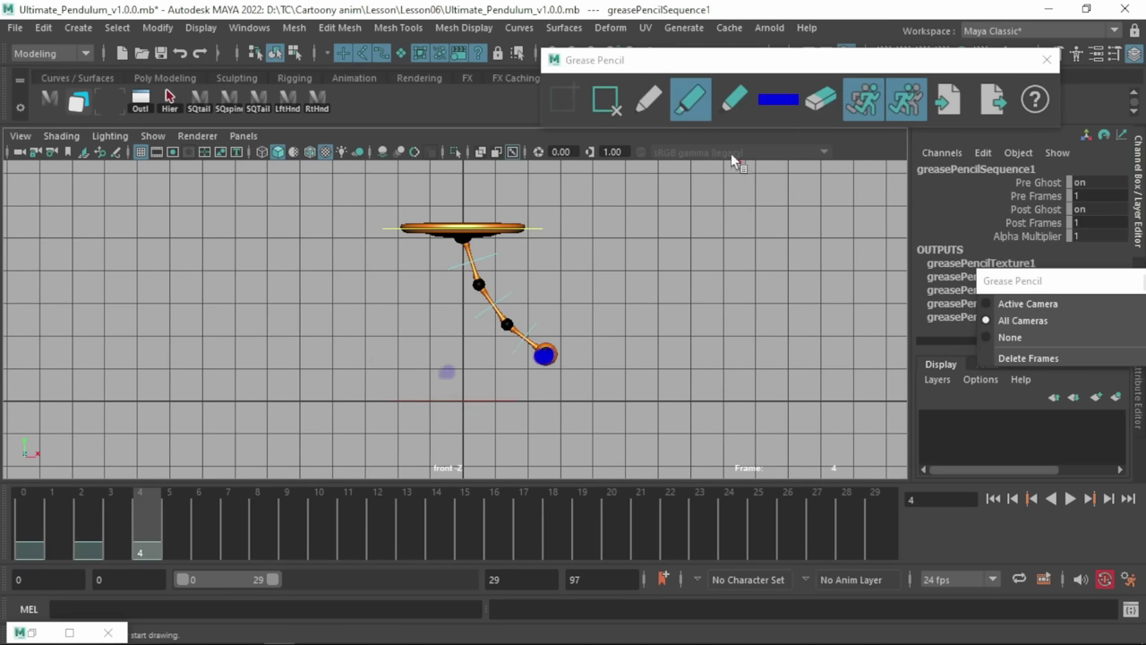
- Try rotating the middle pendulum control at frame 2
click(492, 261)
key(comma)
click(493, 312)
key(e)
drag(556, 254, 552, 324)
key(ctrl+z)
mouse_move(557, 274)
mouse_down()
mouse_move(558, 298)
mouse_move(545, 270)
mouse_move(542, 280)
mouse_up()
key(ctrl+z)
key(ctrl+z)
- Rotate the lowest pendulum control at frame 2 so the tip drags behind the swing, and scrub the motion through frame 16
click(66, 517)
drag(38, 518, 92, 522)
click(473, 362)
click(474, 361)
drag(560, 319, 556, 331)
mouse_move(86, 527)
mouse_down()
mouse_move(45, 534)
mouse_move(86, 539)
mouse_up()
drag(558, 329, 554, 284)
click(490, 321)
click(489, 310)
drag(83, 535, 494, 528)
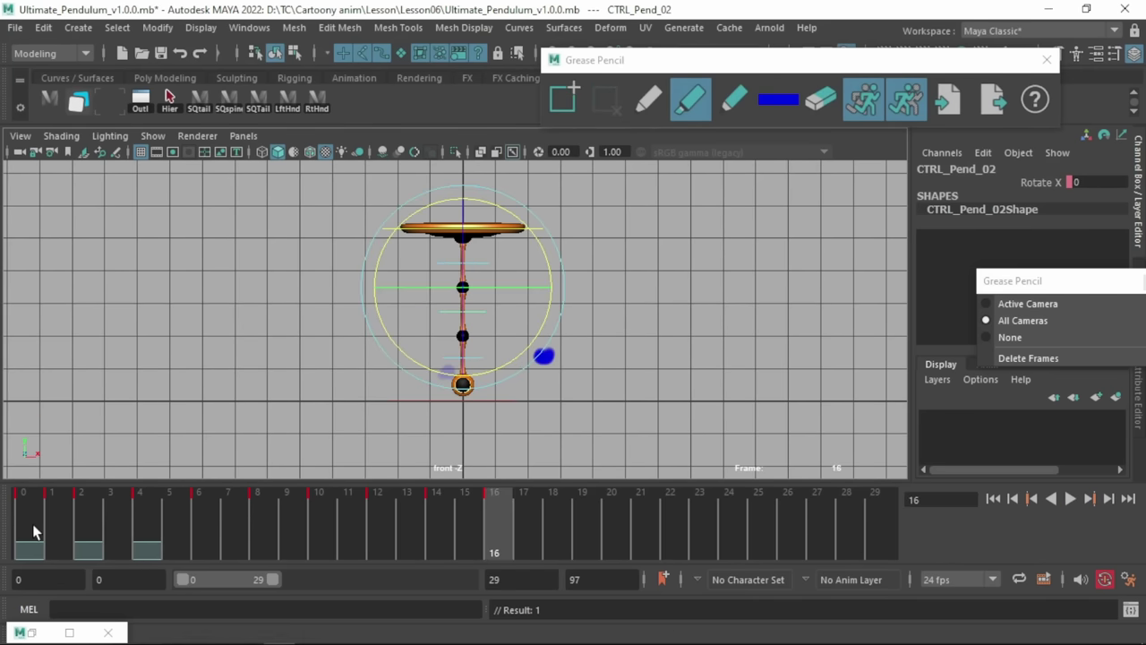
- Try a different rotation on the top pendulum control while checking the extreme poses at frames 0 and 4
click(28, 522)
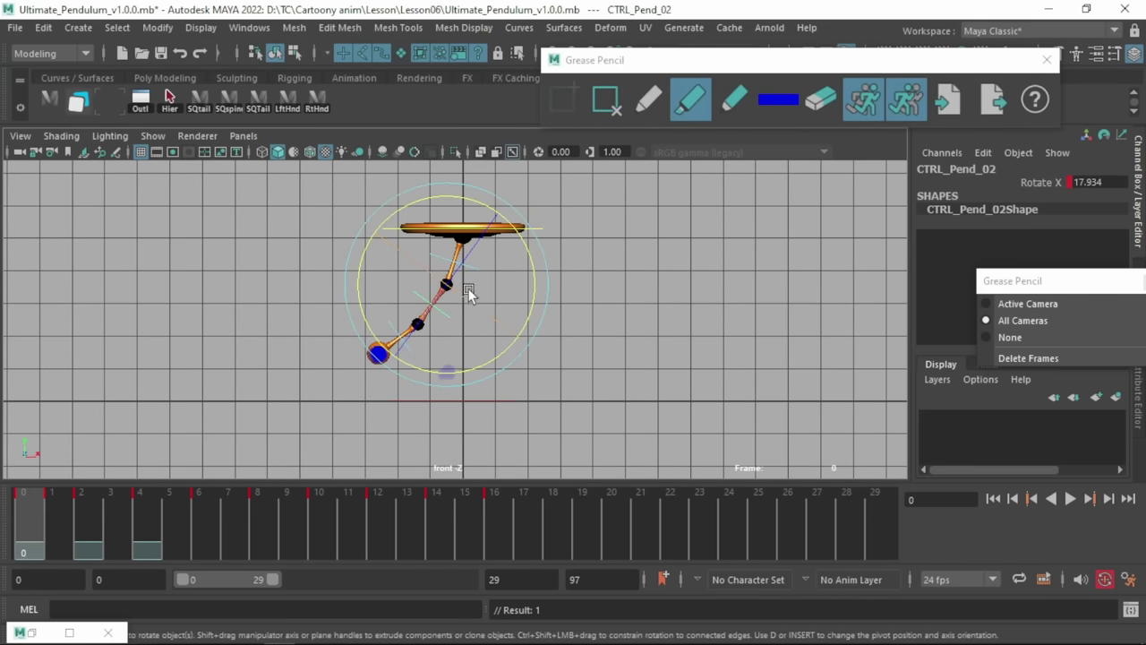
click(418, 339)
drag(550, 250, 543, 270)
key(ctrl+z)
click(140, 521)
key(ctrl+z)
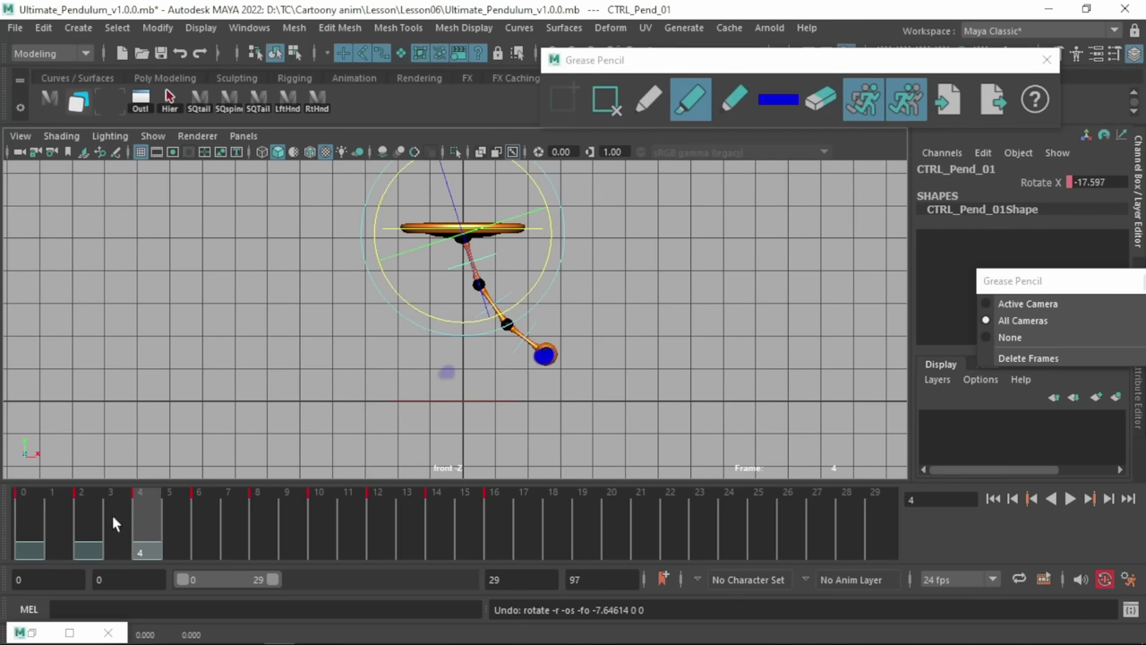
click(32, 526)
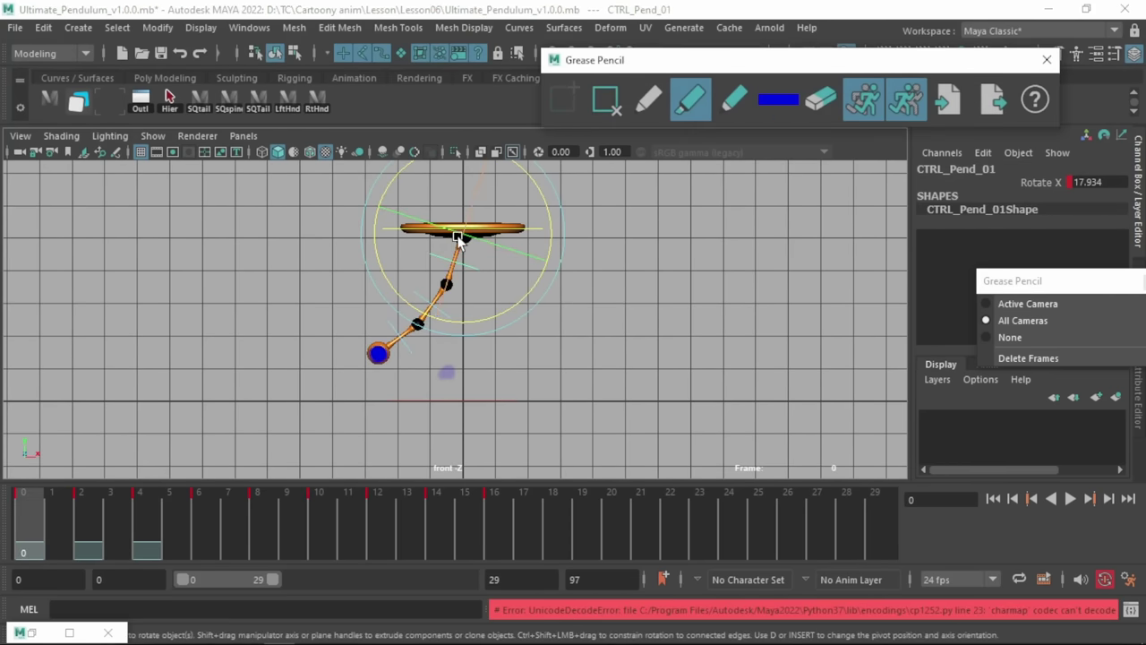
- Delete the blue tip mark at frame 0 and draw blue Grease Pencil curves along the pendulum at frames 0 and 4
click(608, 99)
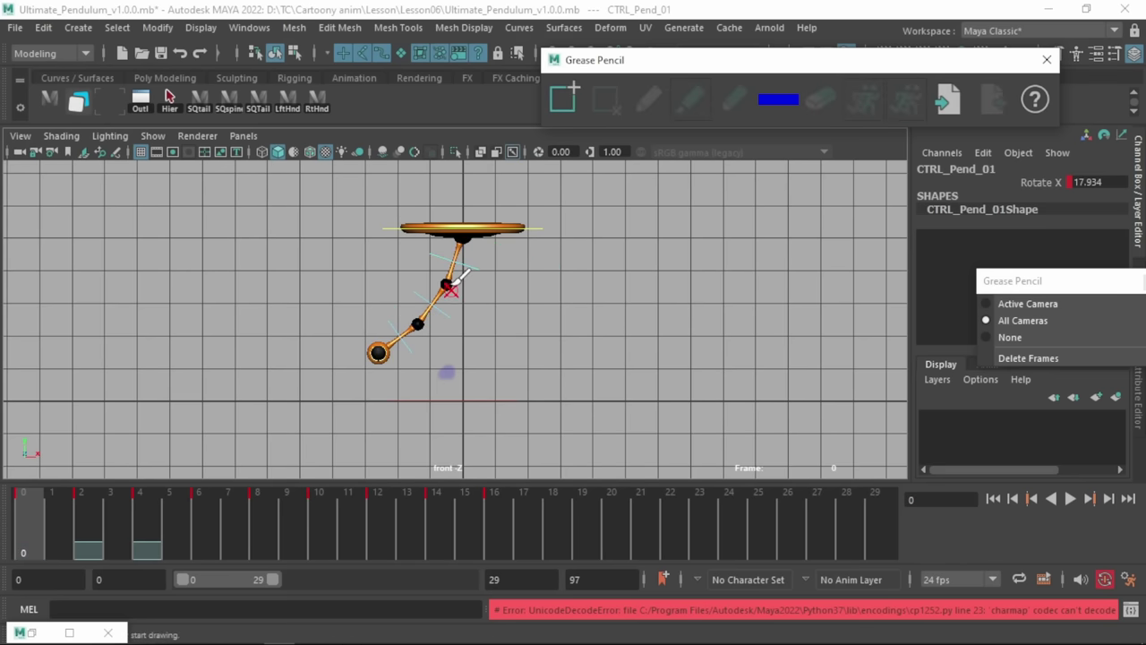
drag(465, 231, 422, 308)
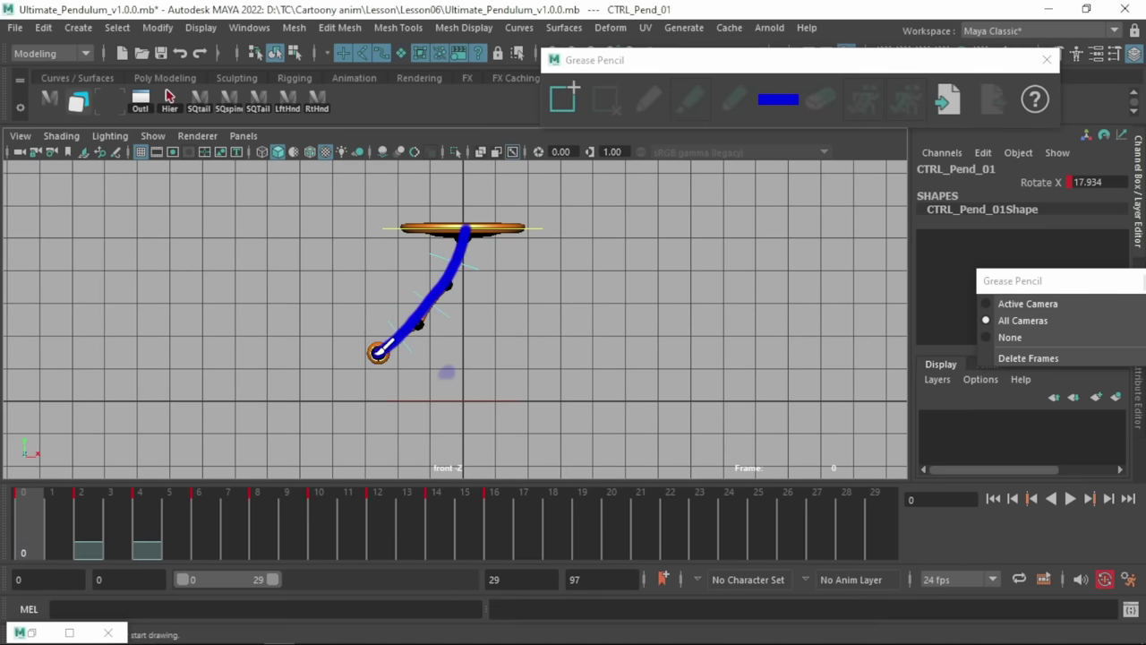
click(90, 502)
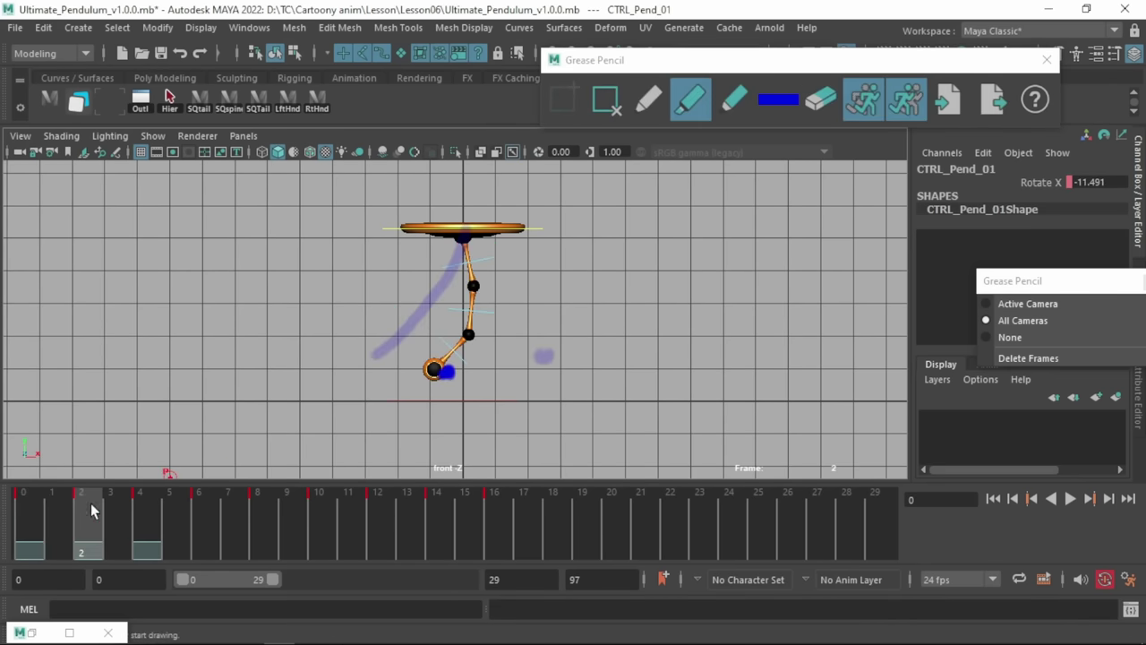
click(155, 509)
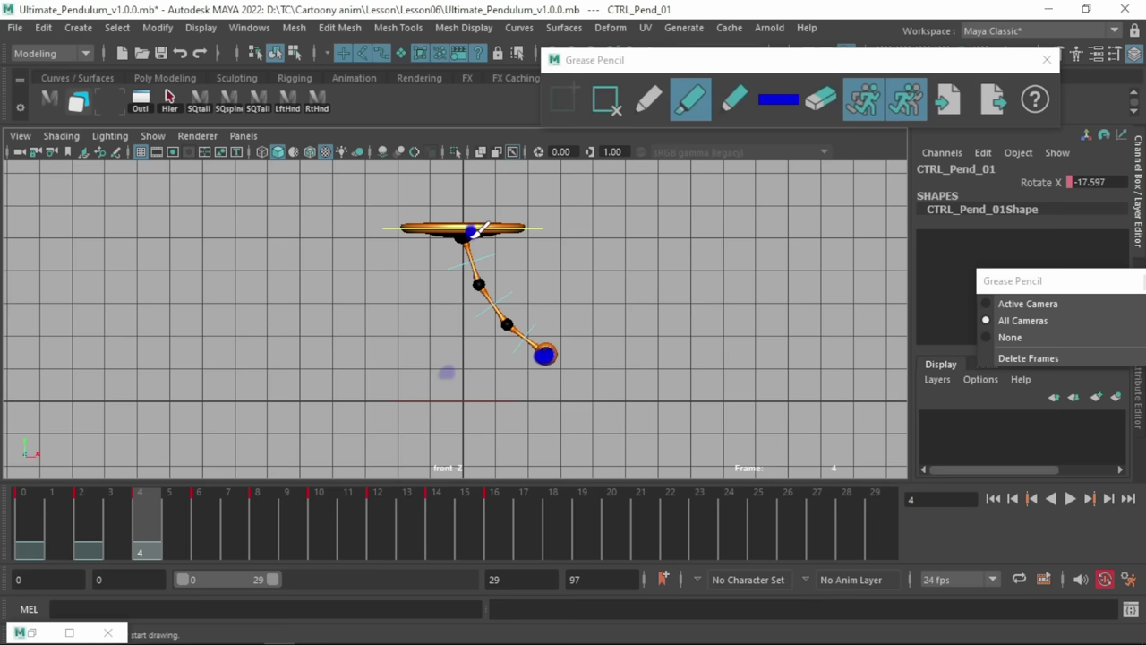
drag(492, 305, 555, 350)
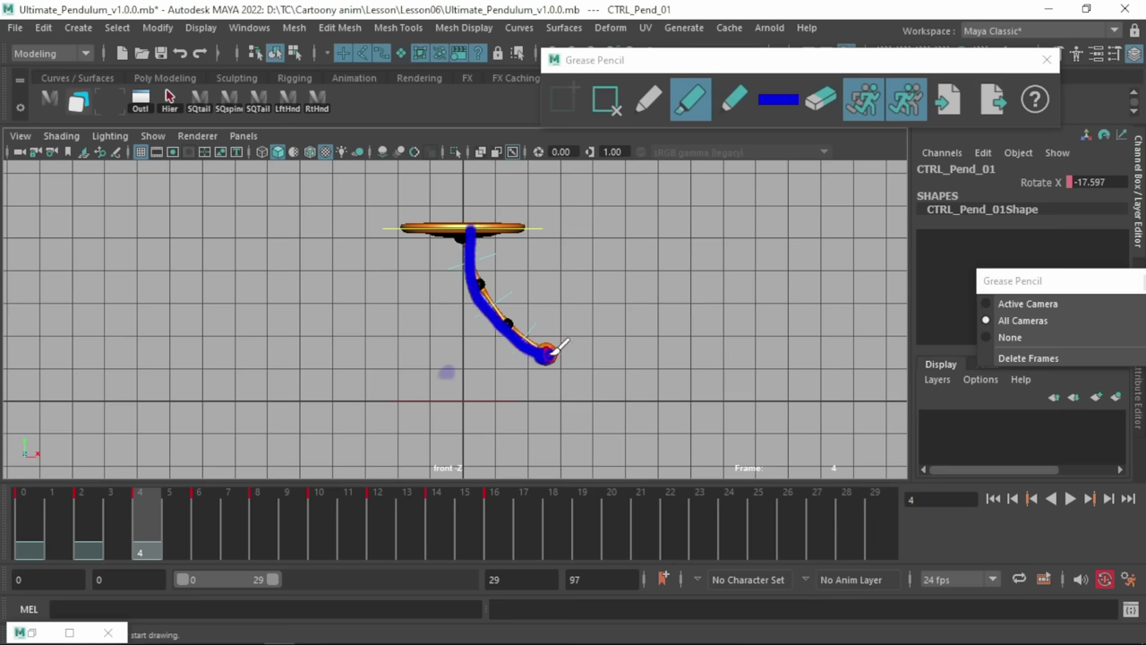
- Draw a blue S-shaped Grease Pencil curve along the pendulum at frame 2 and scrub the three drawings
key(comma)
key(comma)
key(period)
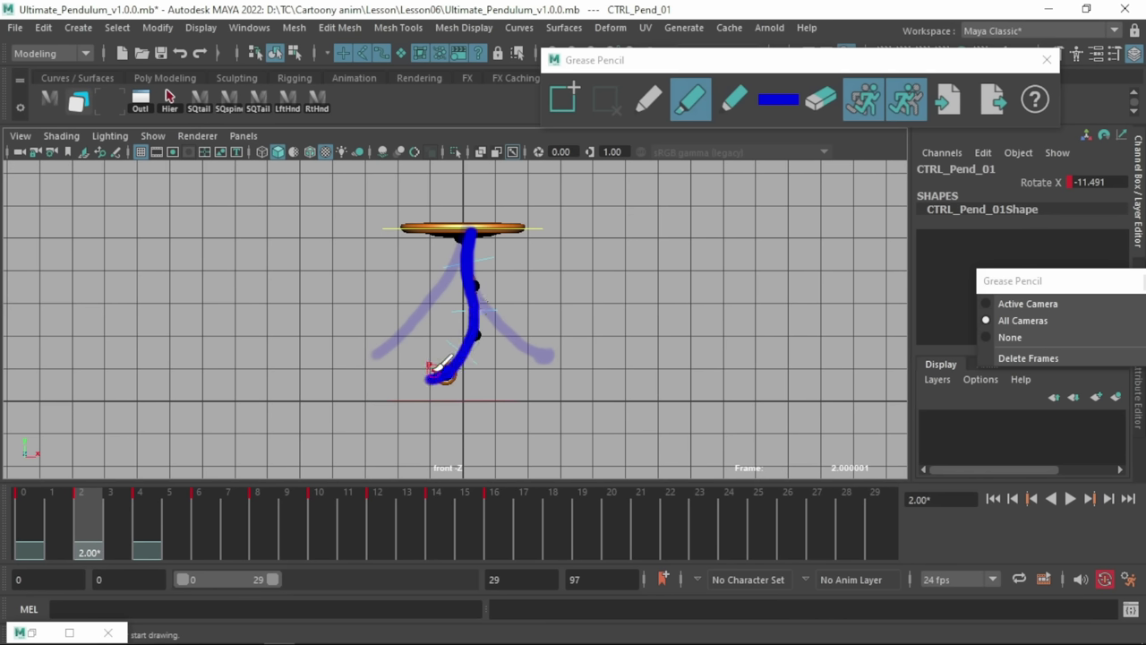
mouse_move(43, 512)
mouse_down()
mouse_move(273, 507)
mouse_move(126, 518)
mouse_up()
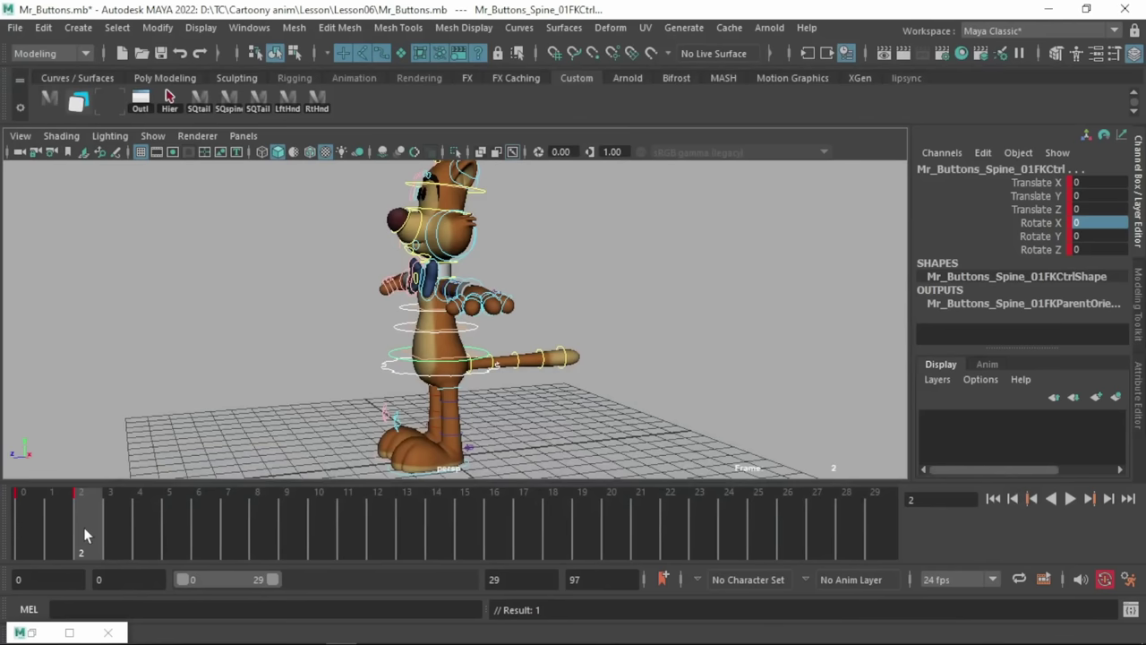
- Rotate the Mr_Buttons COG control forward to 20.158 in X at frame 2
click(24, 515)
click(83, 523)
click(437, 358)
key(e)
drag(481, 288, 399, 385)
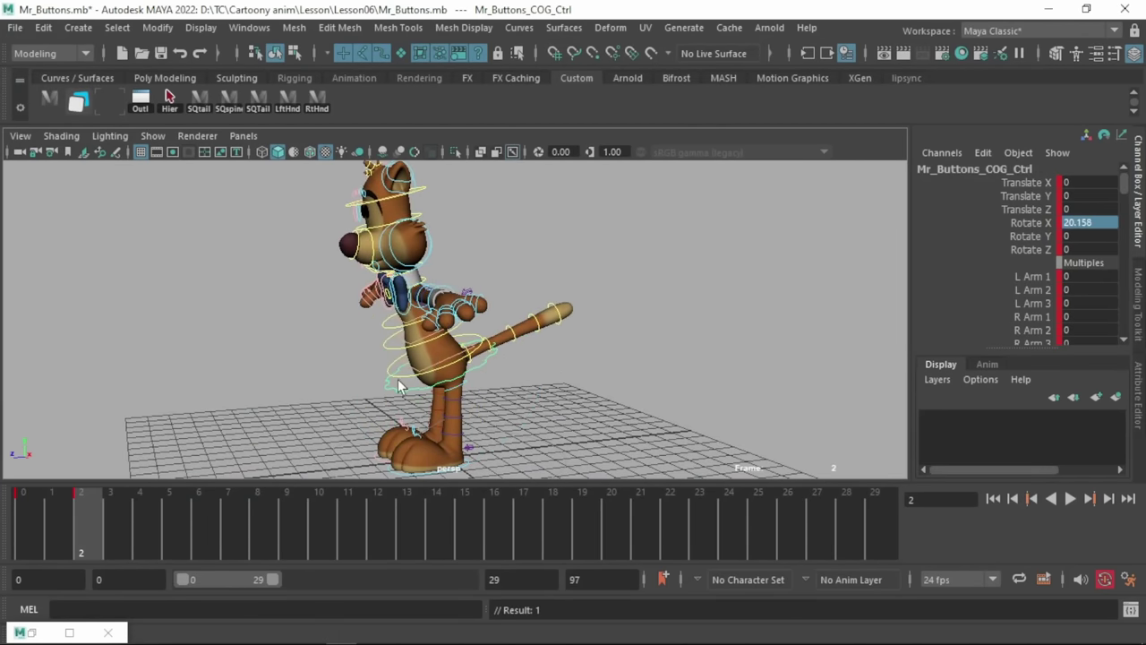
- Bend the character's spine forward at frame 2 and scrub between frames 0 and 2
click(384, 350)
drag(458, 227, 434, 218)
click(60, 507)
drag(32, 503, 70, 528)
click(564, 454)
click(578, 388)
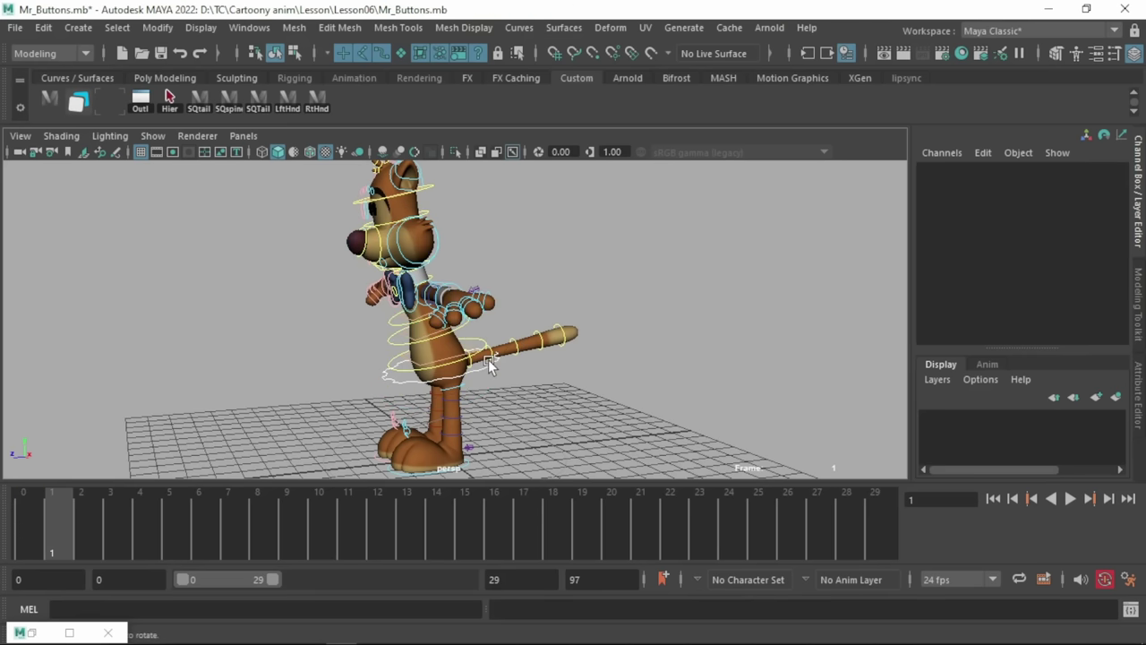
- Key the COG control at frame 1 and rotate it further forward so the hips lead the bend
click(490, 358)
key(s)
key(comma)
key(period)
key(period)
key(comma)
key(comma)
key(period)
key(period)
key(comma)
key(comma)
key(period)
drag(358, 354, 352, 375)
- Examine how the hips lead the body's bend by stepping back and forth across frames 0, 1 and 2
key(comma)
key(period)
key(period)
key(comma)
key(comma)
key(period)
key(comma)
key(period)
key(period)
key(comma)
key(period)
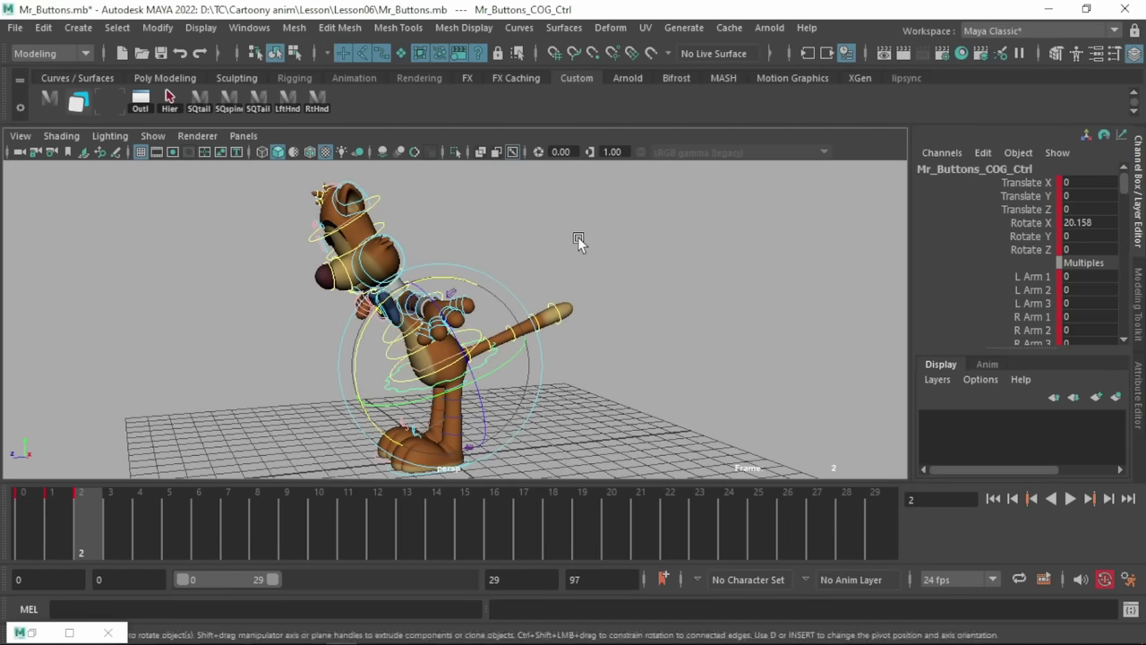
- Key the spine at frame 1 and rotate it back to about -0.7 in X so the upper body lags, and scrub frames 0–2
click(577, 237)
click(386, 334)
click(52, 518)
key(s)
key(comma)
key(period)
key(period)
key(comma)
drag(416, 228, 446, 234)
click(265, 315)
click(389, 343)
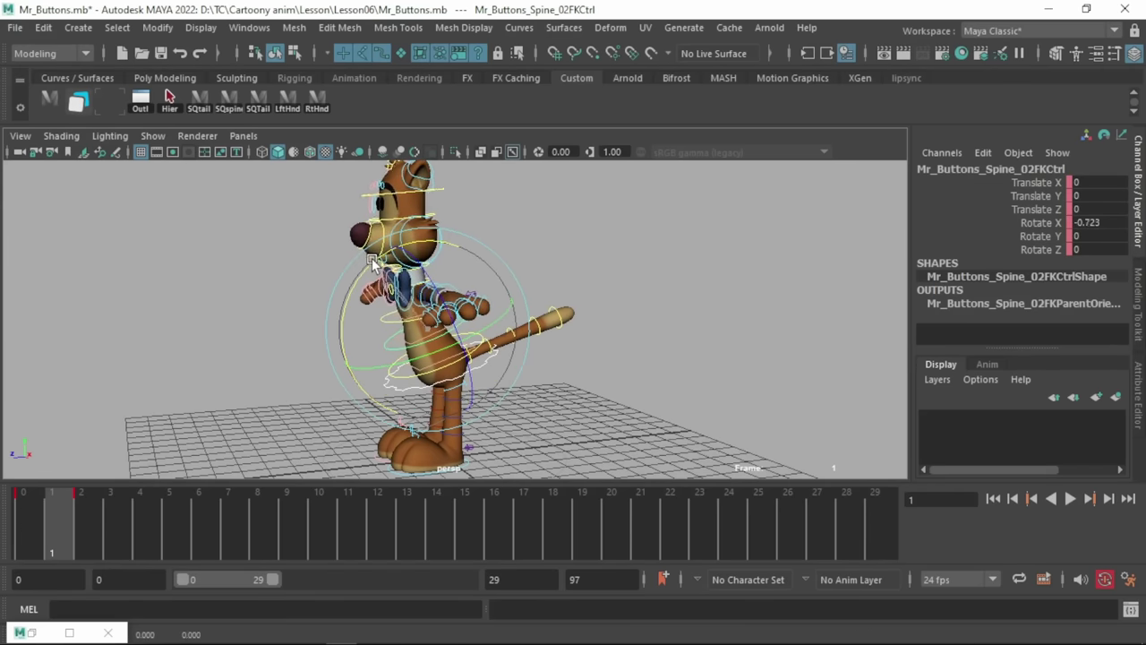
key(comma)
key(comma)
drag(28, 513, 79, 521)
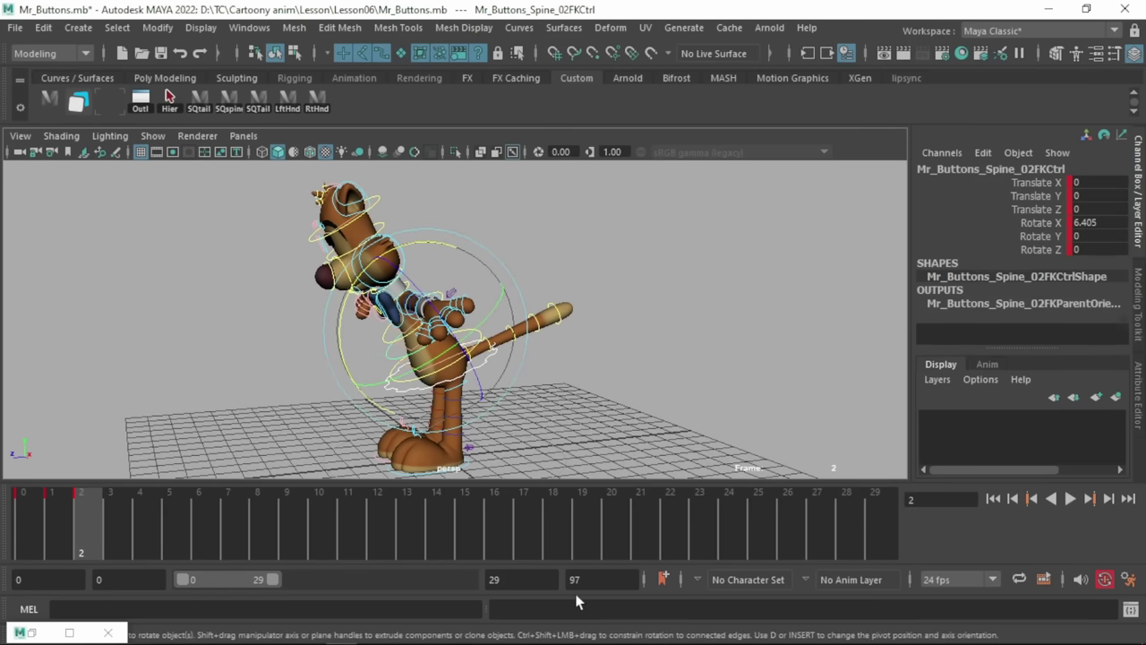
- Stretch all the character controls' keys from frames 0–2 to span frames 0–8, and scrub the slower bend
drag(576, 594, 579, 597)
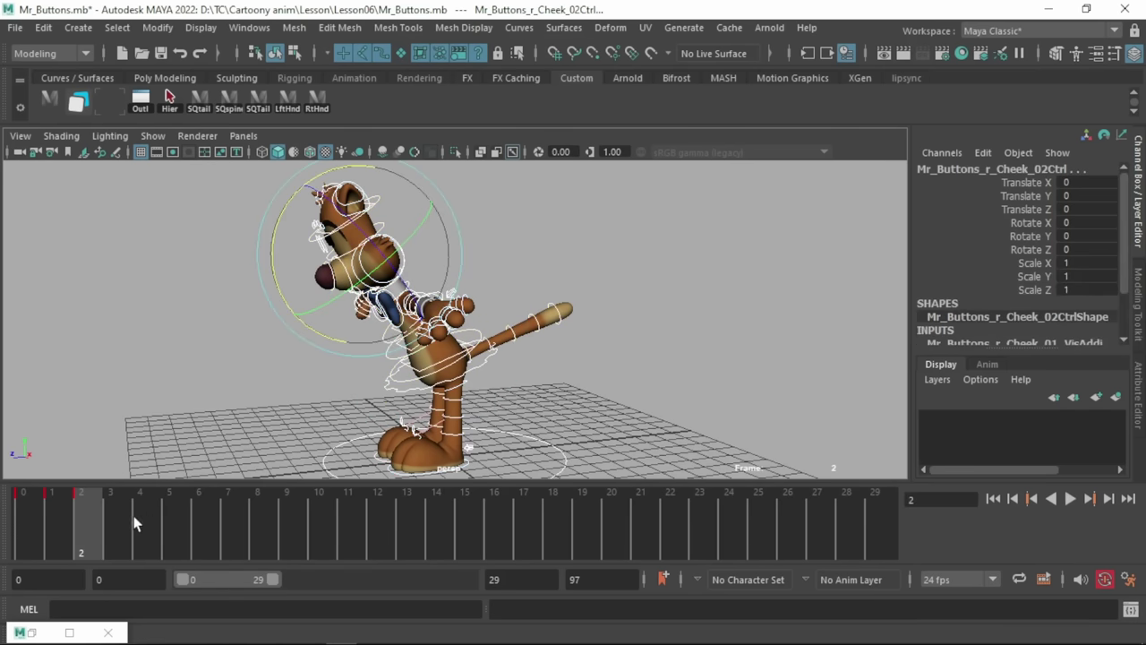
shift+drag(141, 516, 147, 517)
drag(246, 543, 262, 541)
shift+click(61, 508)
drag(63, 510, 141, 519)
drag(24, 519, 266, 548)
click(147, 508)
- Try rotating the upper body and neck controls at frame 4
click(577, 267)
click(389, 317)
drag(336, 302, 283, 241)
click(283, 240)
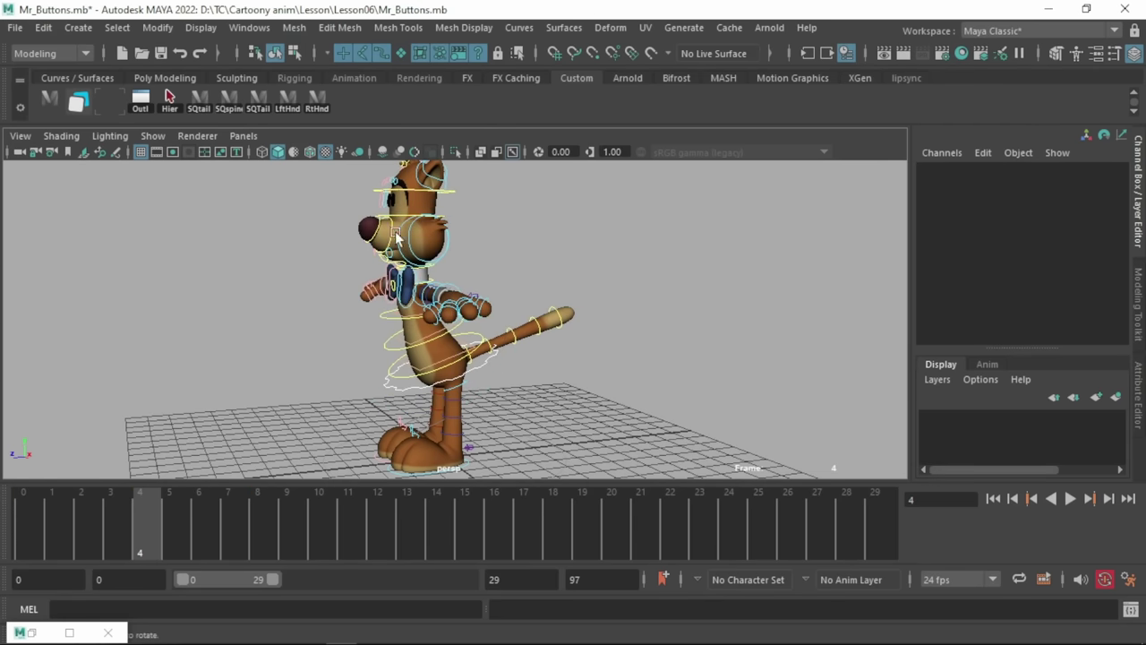
click(428, 282)
drag(403, 278, 351, 254)
key(ctrl+z)
key(ctrl+z)
- Rotate the neck control back to -10.186 in X at frame 4, and key it at frames 0, 4 and 8
alt+drag(572, 287, 517, 310)
click(422, 285)
drag(476, 237, 484, 251)
alt+drag(428, 360, 470, 364)
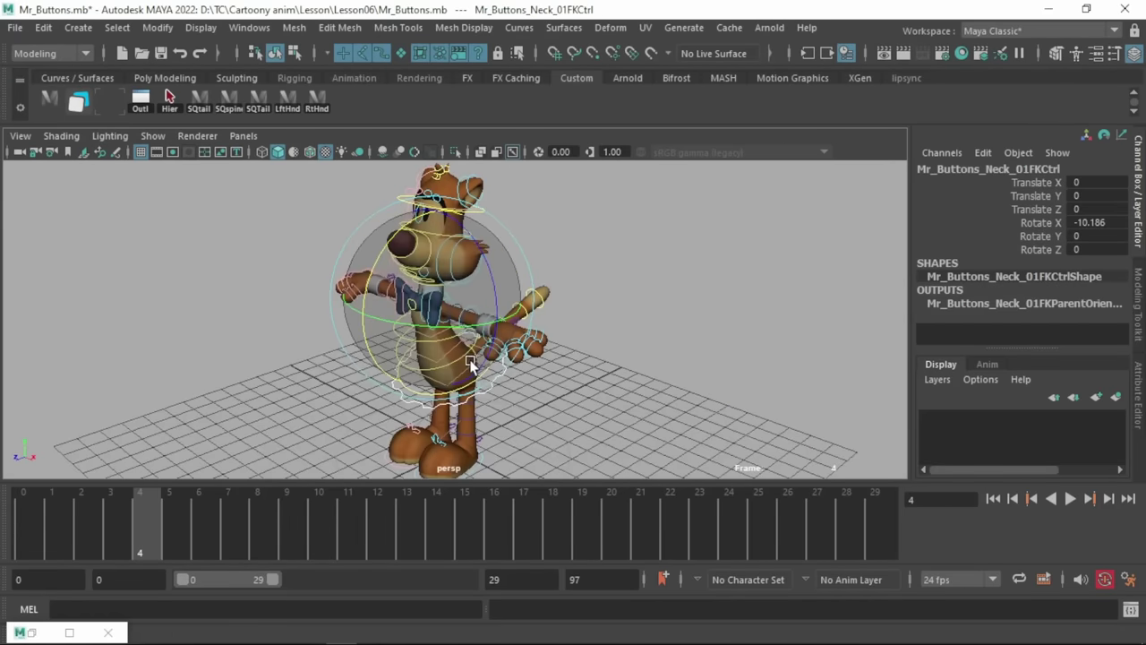
click(24, 507)
key(s)
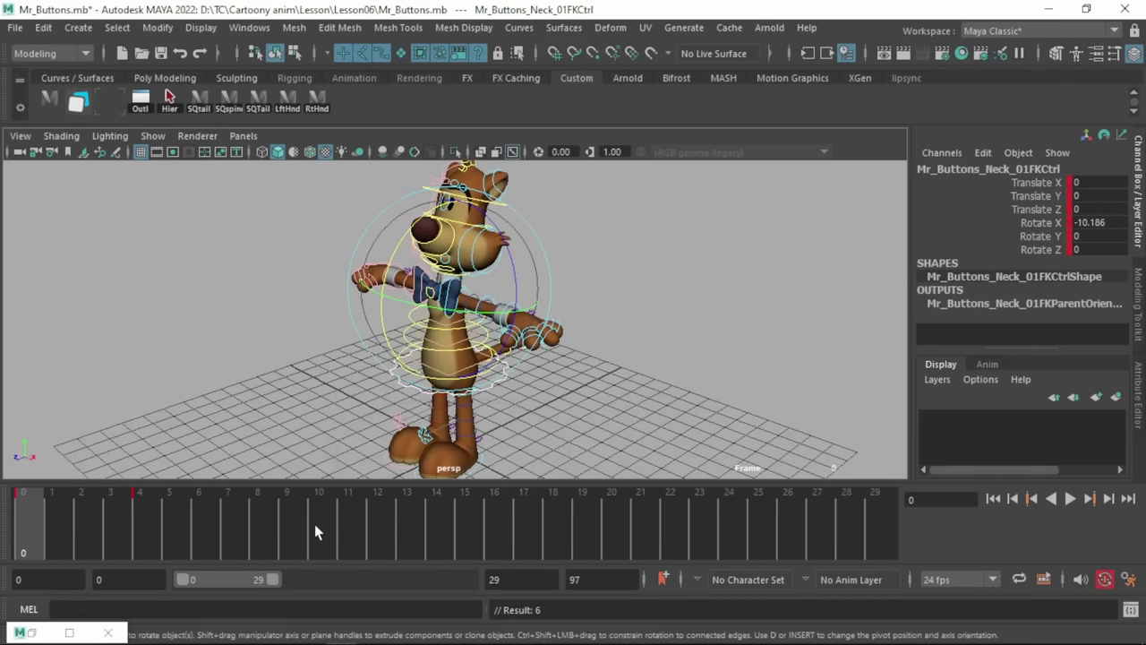
click(261, 528)
key(s)
click(151, 506)
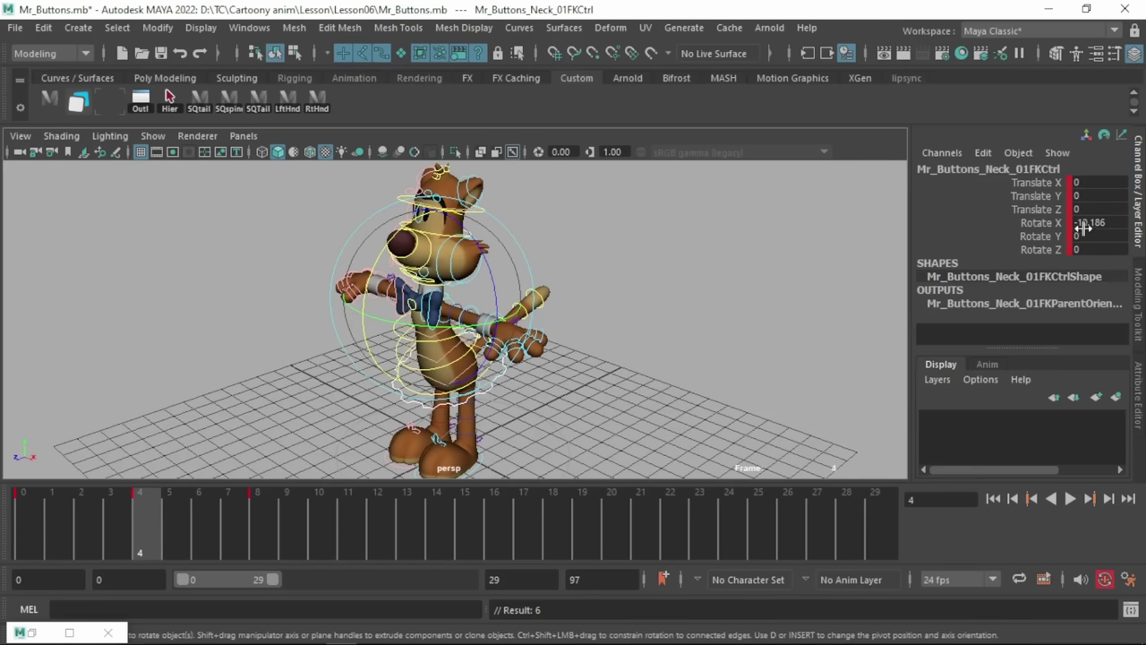
- Set the neck control's Rotate X to 0 at frames 0 and 8
click(26, 515)
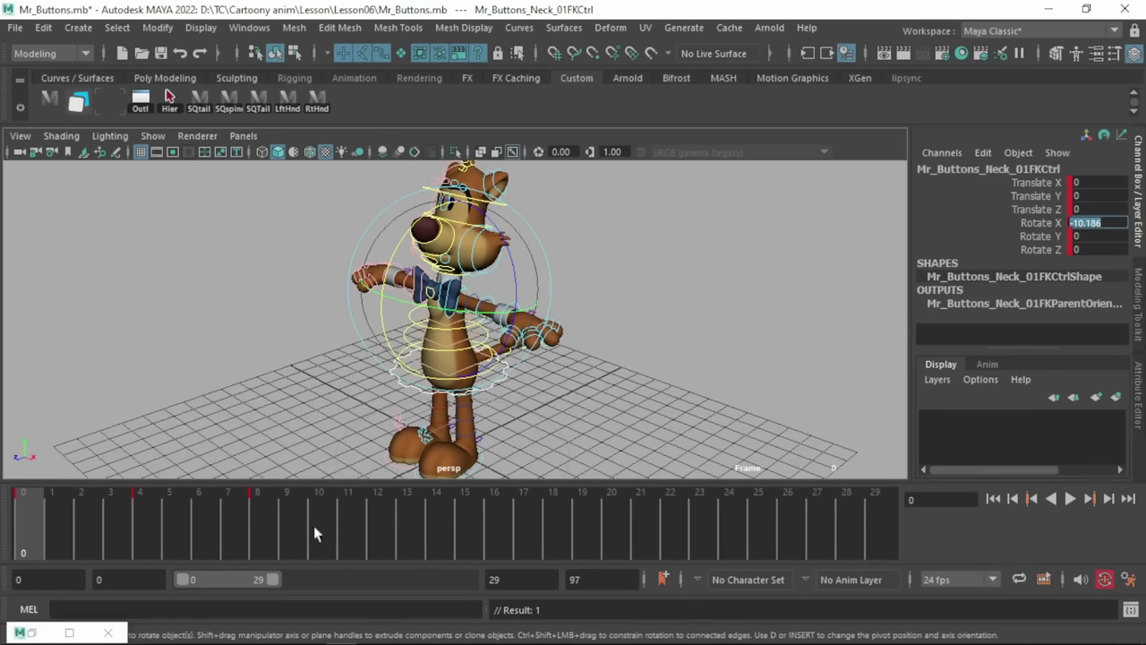
text(0)
key(Return)
click(258, 510)
click(1090, 223)
text(0)
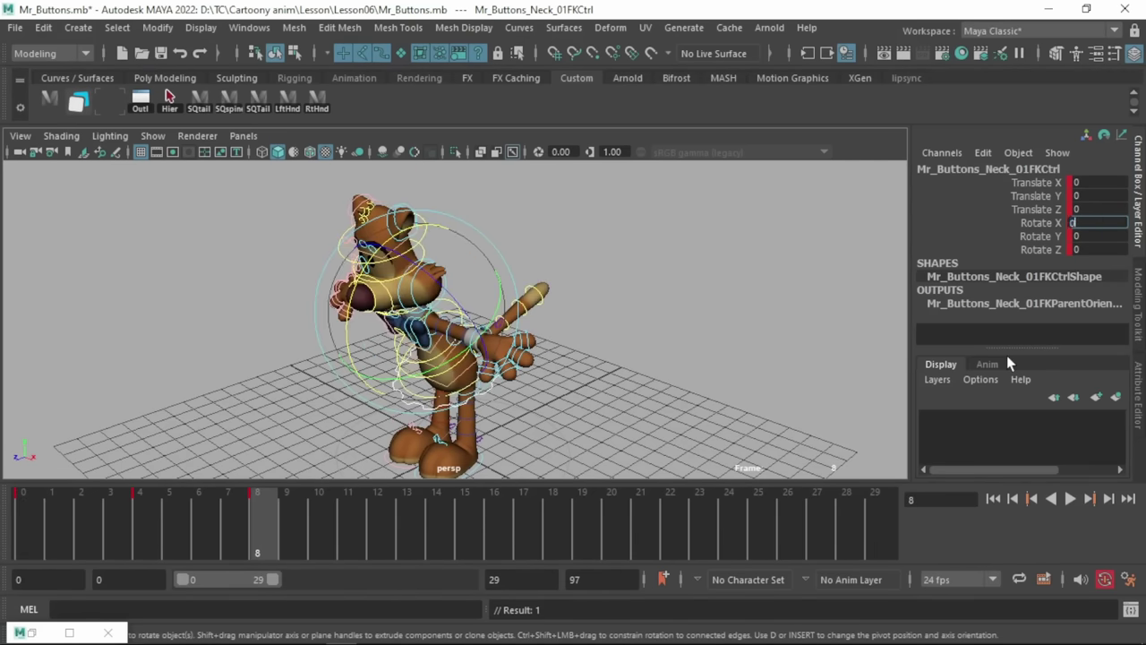
key(Return)
- Rotate the neck control further back at frame 4 and scrub the head's drag from frame 0 to 8
click(146, 512)
drag(368, 283, 373, 261)
drag(56, 525, 258, 544)
alt+drag(582, 319, 513, 307)
drag(64, 523, 225, 540)
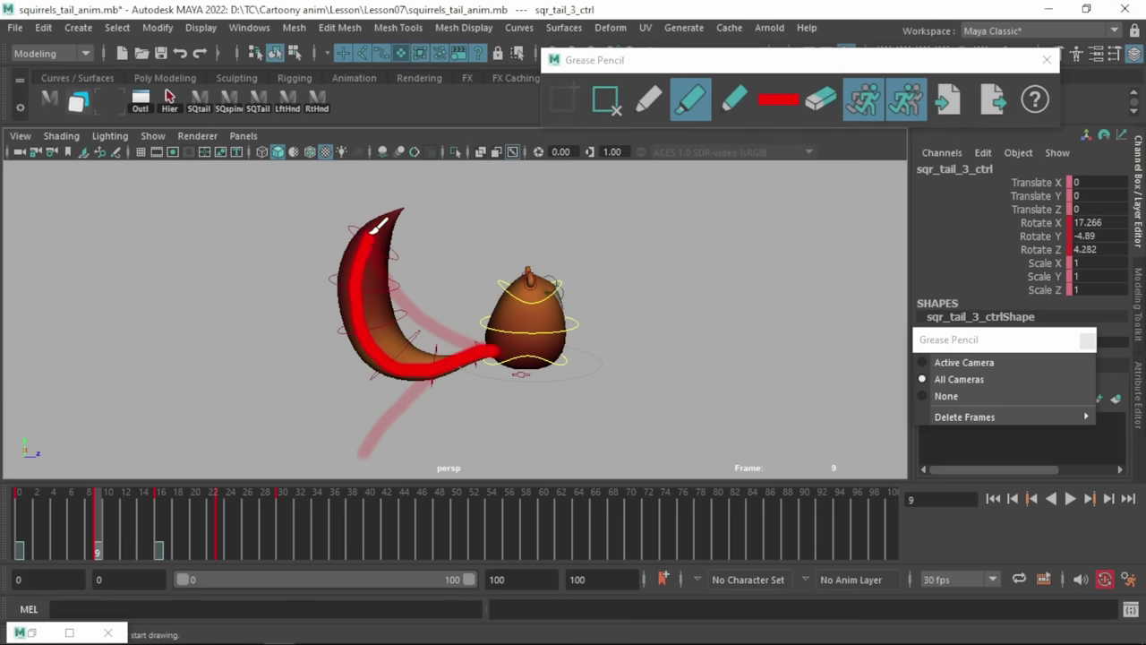
- In the squirrel tail scene, draw Grease Pencil curves along the tail, cyan at frame 23 and green at frame 30
drag(21, 521, 222, 518)
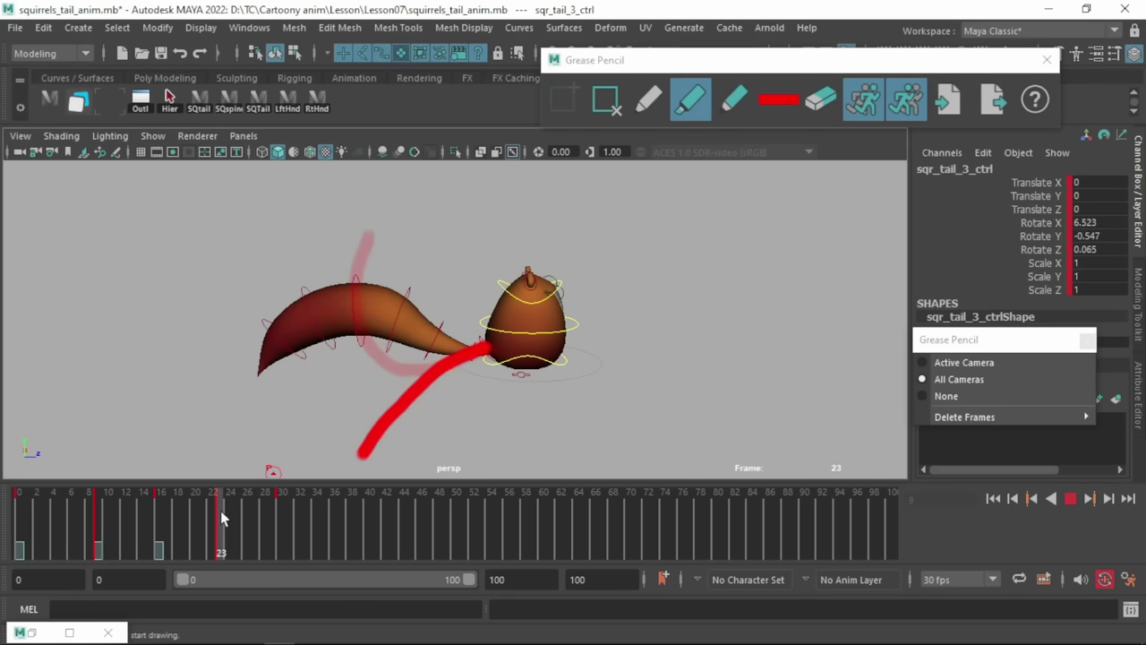
click(277, 499)
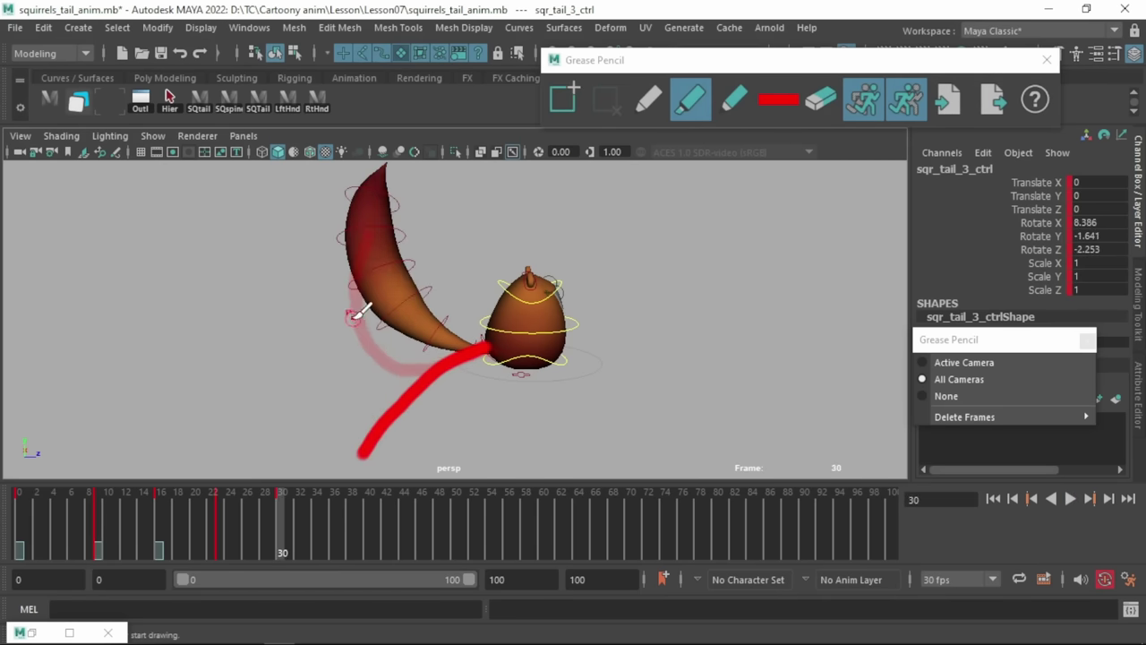
click(222, 507)
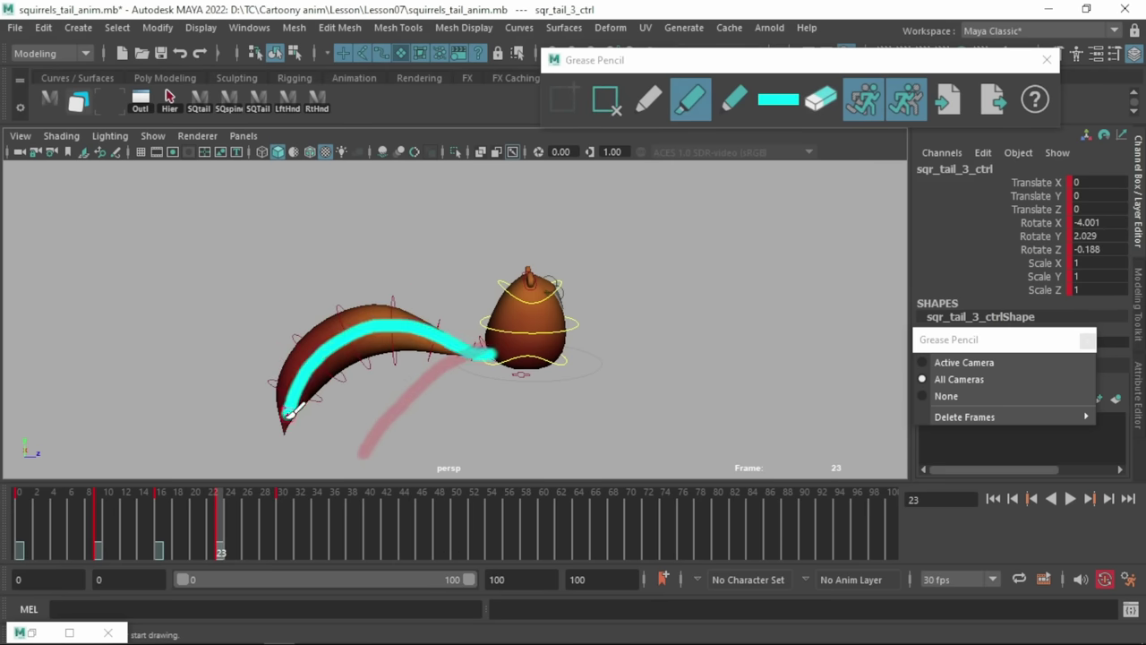
drag(385, 175, 384, 236)
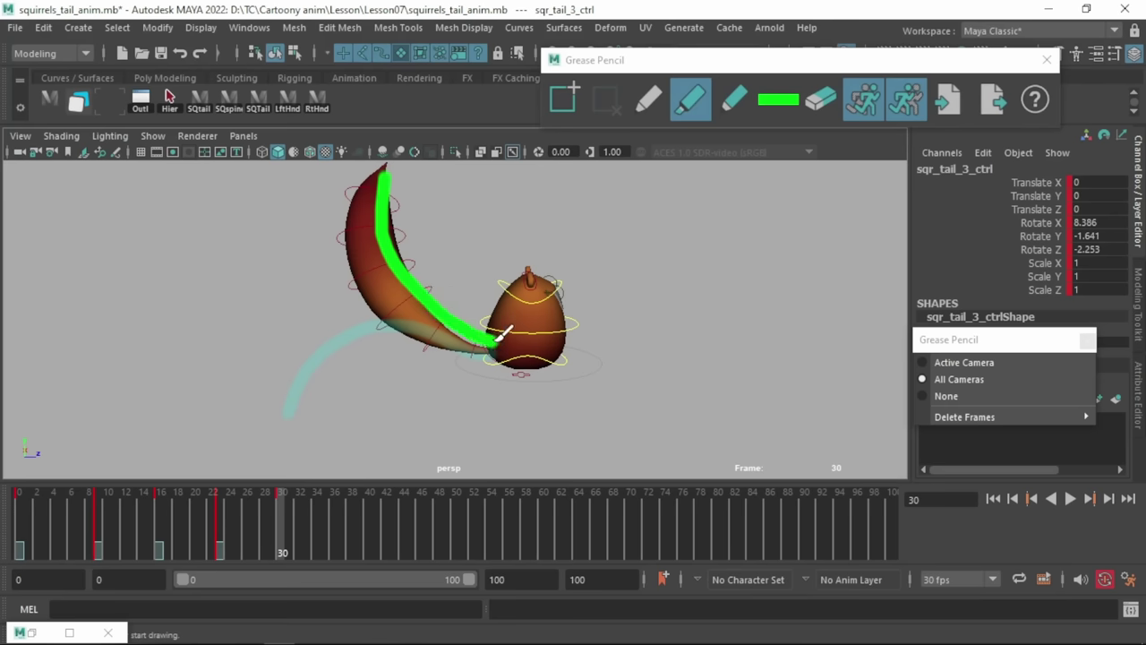
- Compare the tail's Grease Pencil curves across frames 16, 23 and 30, and check the tail pose at frame 15
key(comma)
key(comma)
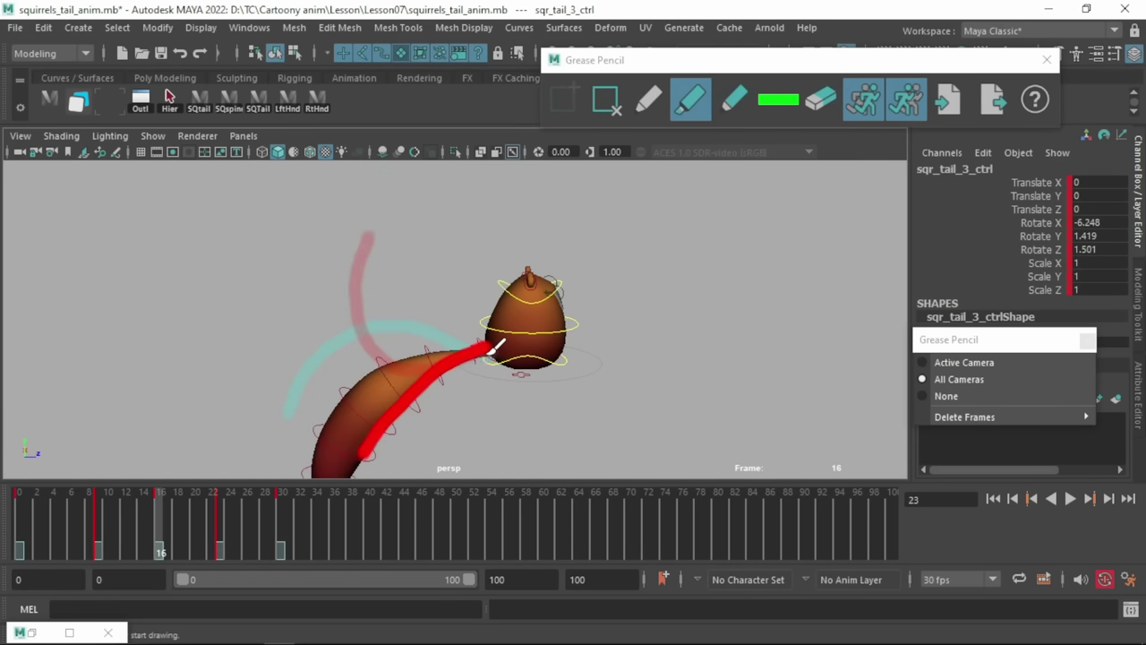
key(period)
key(period)
key(comma)
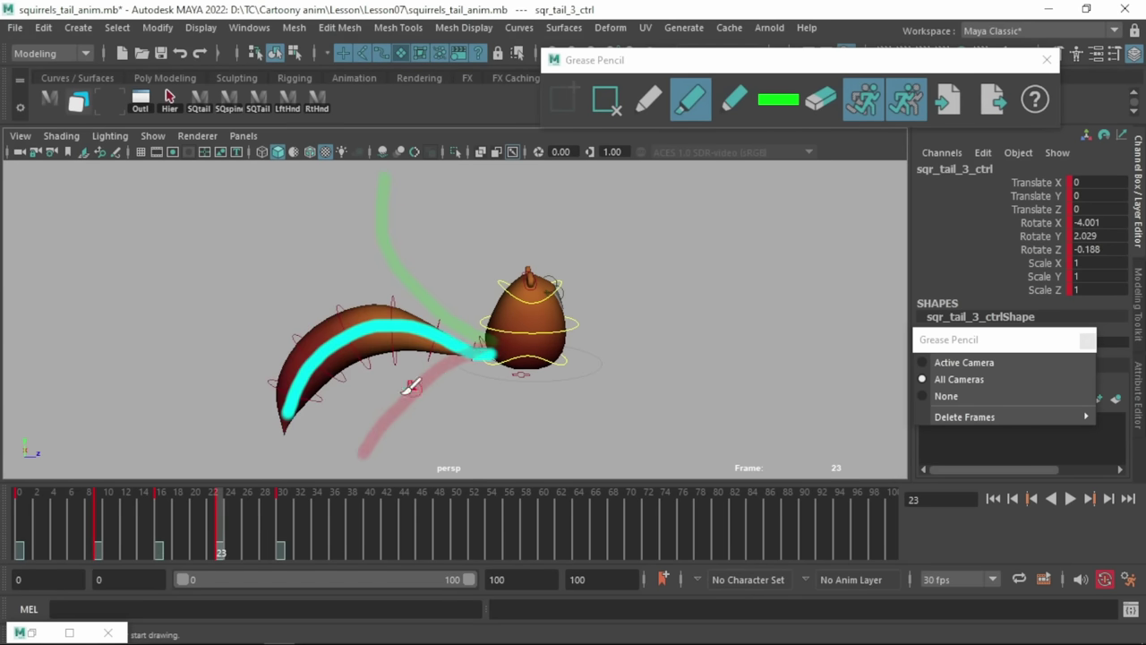
key(comma)
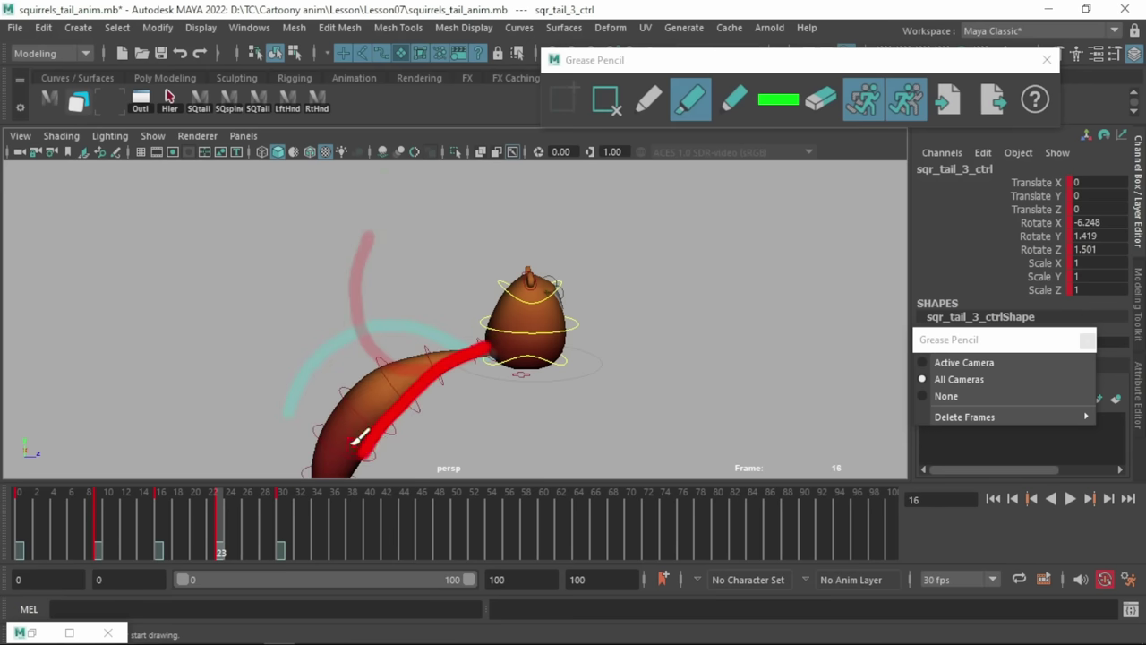
key(period)
key(period)
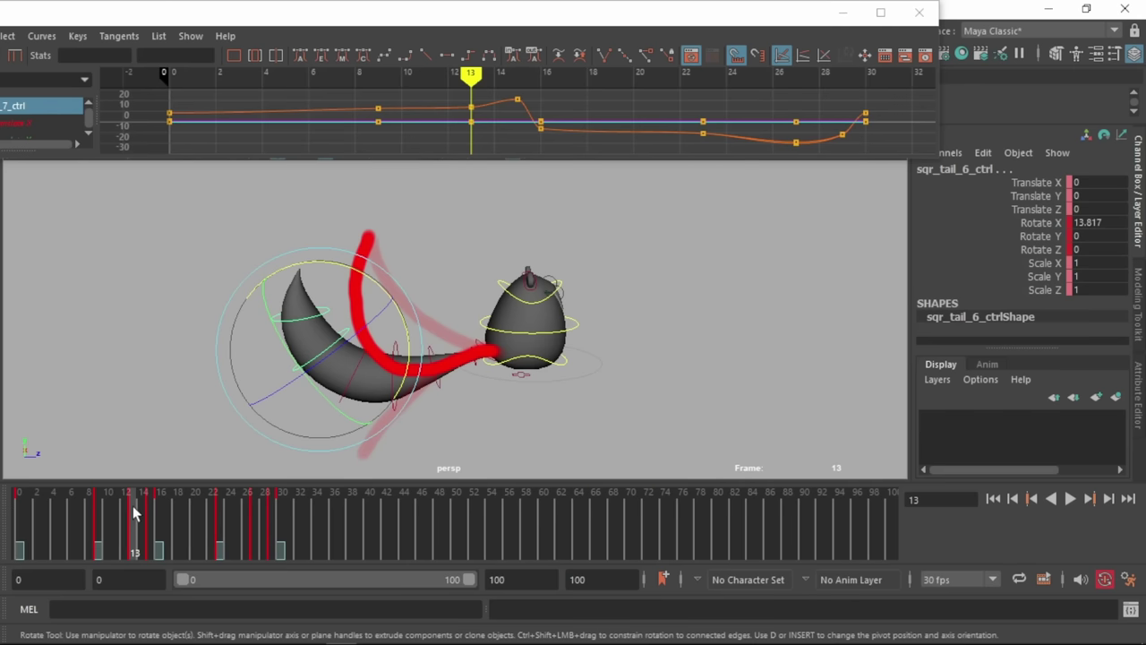
click(152, 507)
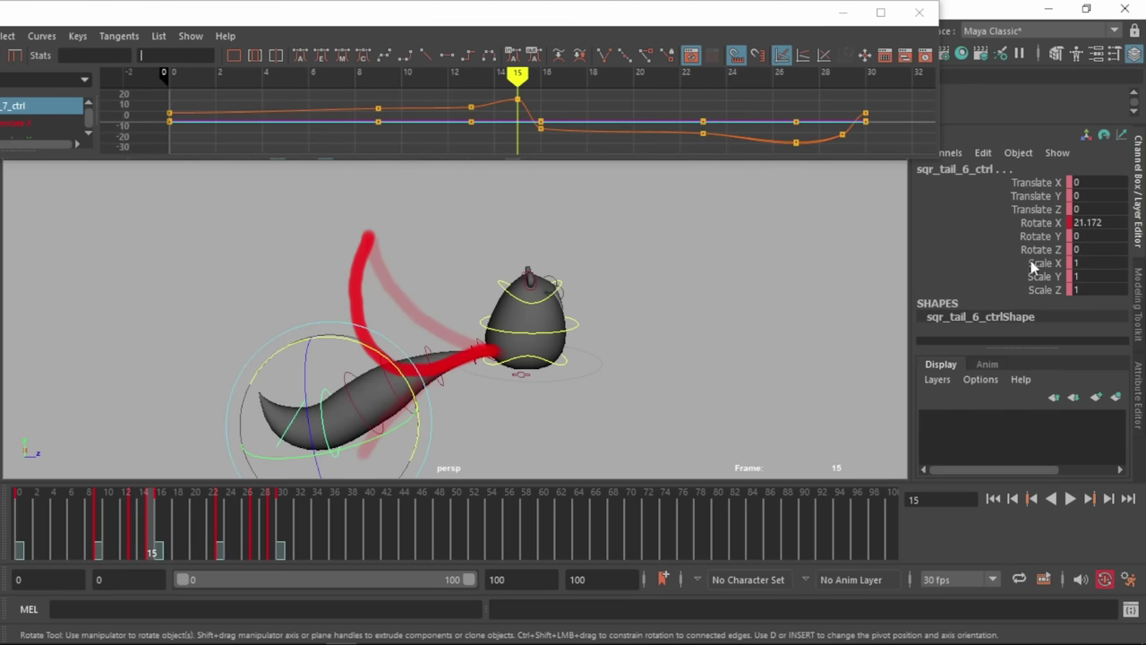
drag(383, 352, 380, 351)
key(ctrl+z)
drag(254, 505, 272, 510)
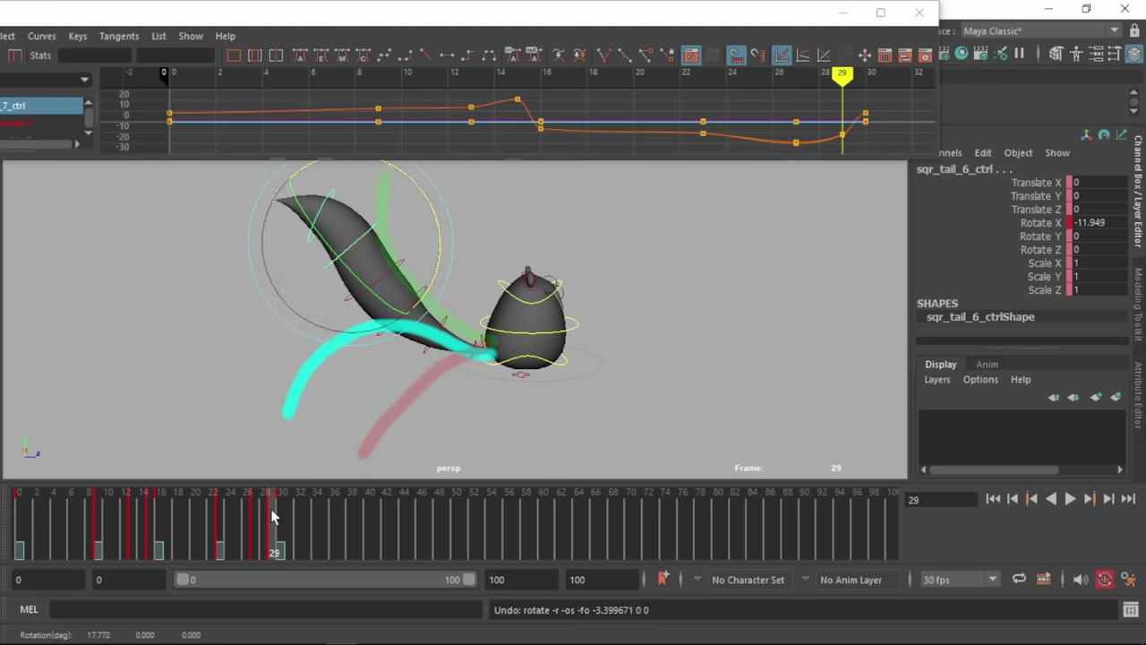
drag(302, 168, 300, 170)
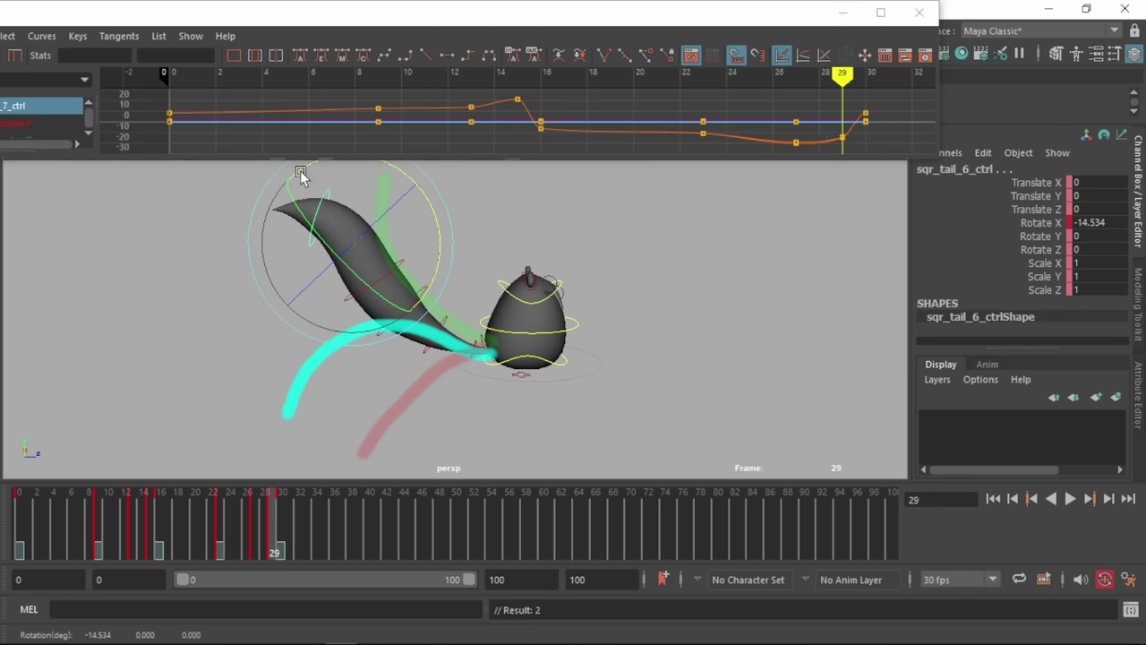
key(ctrl+z)
drag(512, 158, 512, 156)
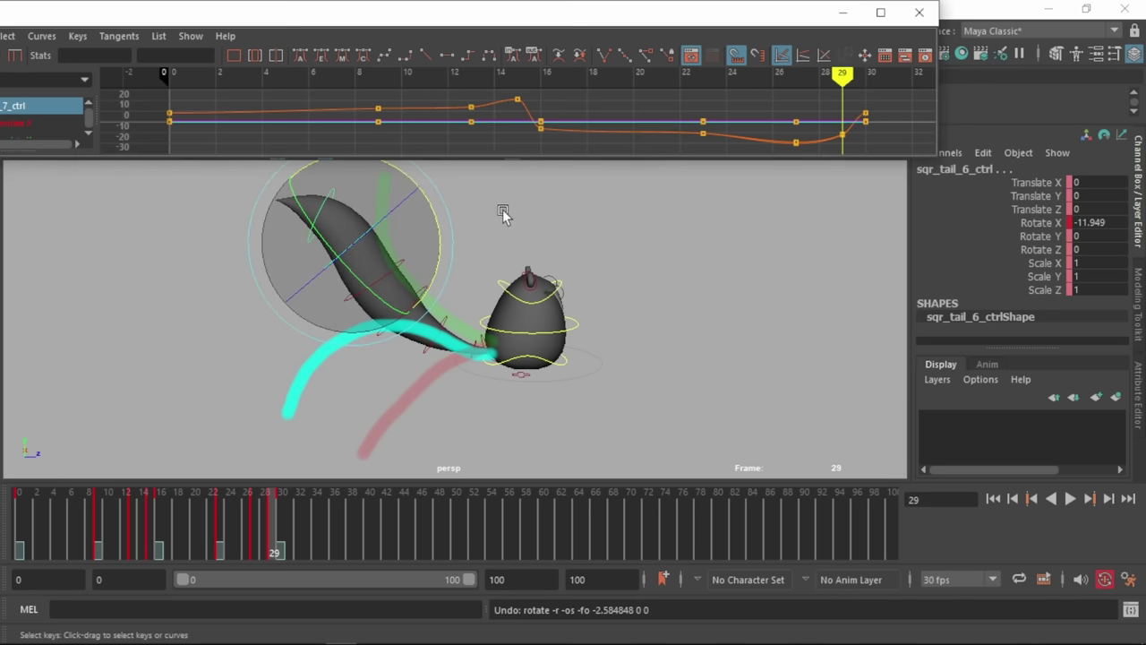
- Scrub through the squirrel's tail animation from frame 0, return to frame 0 and close the Graph Editor
drag(40, 527, 282, 526)
click(25, 519)
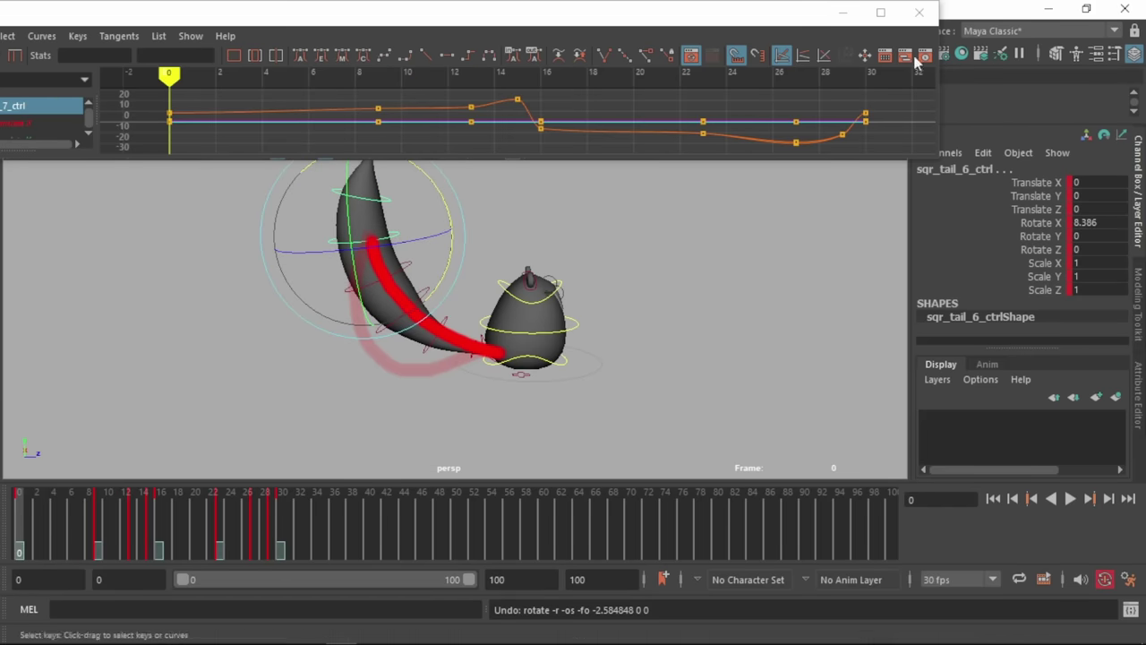
click(919, 12)
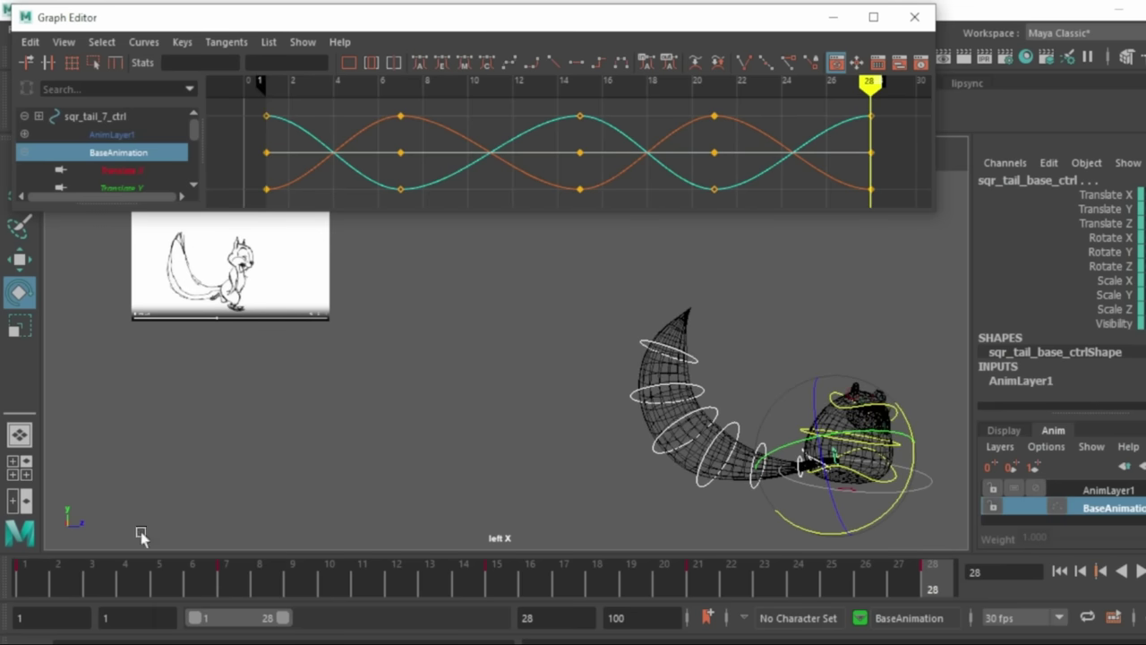
- In the squirrel run scene, set the rotations of all tail controls to 0 at frame 5
drag(152, 599, 175, 589)
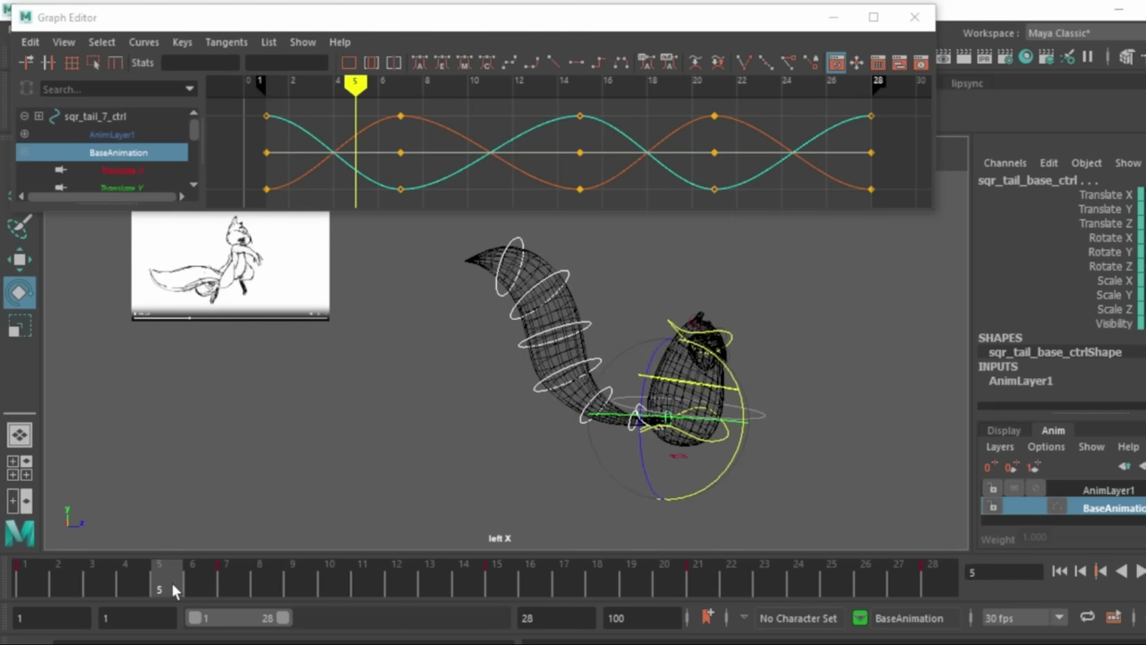
key(Return)
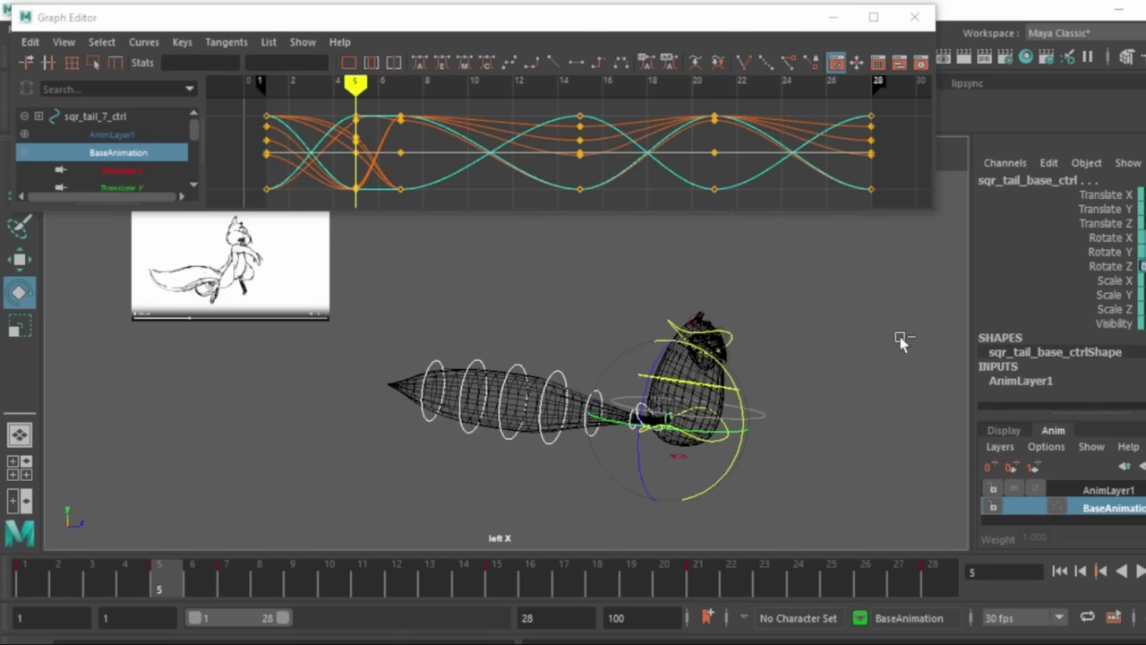
drag(899, 335, 393, 465)
drag(698, 360, 689, 356)
key(ctrl+z)
shift+drag(676, 470, 669, 467)
key(ctrl+z)
ctrl+drag(816, 342, 670, 478)
- Bend the base of the tail downward at frame 5 by rotating the tail controls from sqr_tail_1_ctrl outward
key(q)
click(630, 431)
click(639, 425)
shift+click(629, 425)
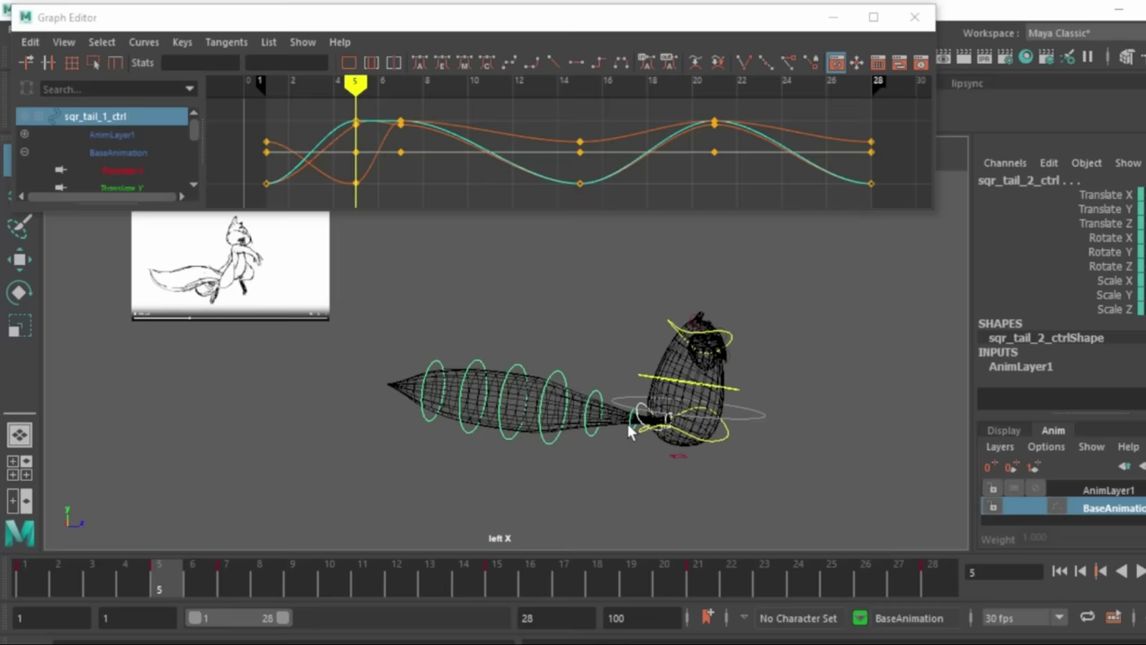
shift+click(590, 435)
key(e)
drag(665, 394, 613, 370)
key(ctrl+z)
key(q)
shift+click(550, 362)
key(e)
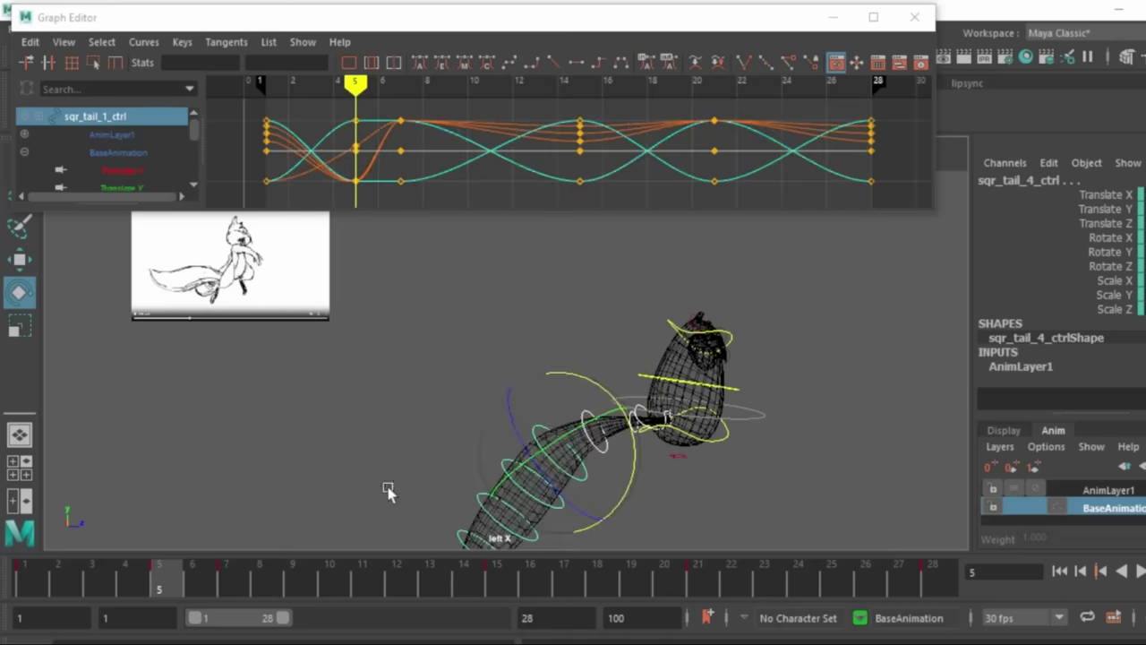
- Rotate the outer tail controls at frame 5 to shape the tip, and adjust the first tail control
drag(388, 488, 526, 569)
drag(577, 492, 583, 497)
shift+drag(485, 403, 566, 478)
drag(576, 482, 580, 490)
click(645, 420)
drag(726, 399, 745, 438)
- At frame 19, minimize the Graph Editor and rotate the tail controls together, leaving out the tail base control
drag(1101, 239, 1098, 265)
click(626, 585)
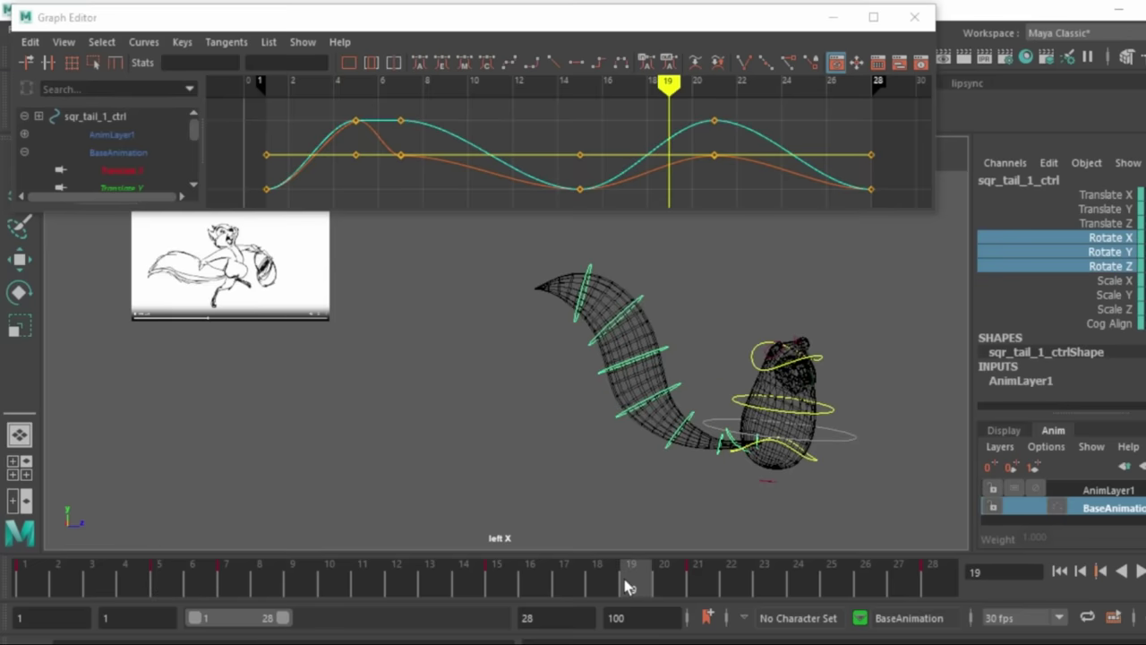
click(830, 18)
click(738, 421)
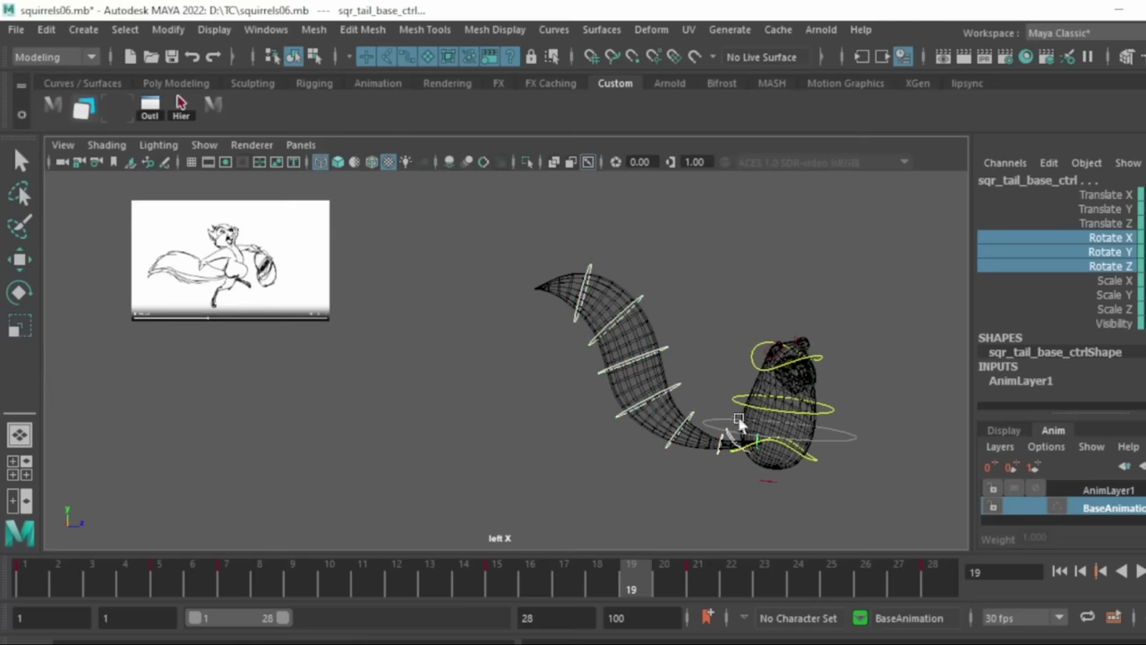
drag(624, 329, 686, 394)
key(e)
drag(812, 387, 809, 383)
key(ctrl+z)
ctrl+drag(895, 353, 753, 498)
drag(812, 419, 811, 410)
- Rotate the middle, tip and first tail controls at frame 19, and scrub the animation through to frame 28
drag(502, 307, 630, 386)
drag(667, 346, 667, 354)
drag(475, 262, 556, 336)
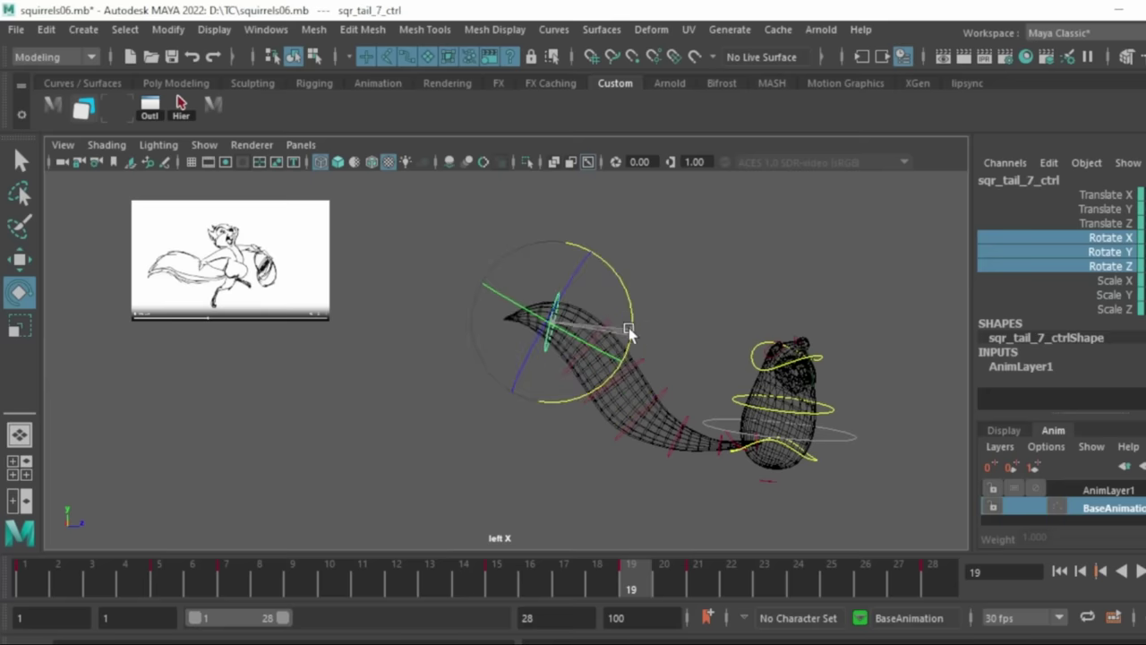
click(727, 442)
drag(811, 416, 799, 370)
drag(61, 586, 937, 632)
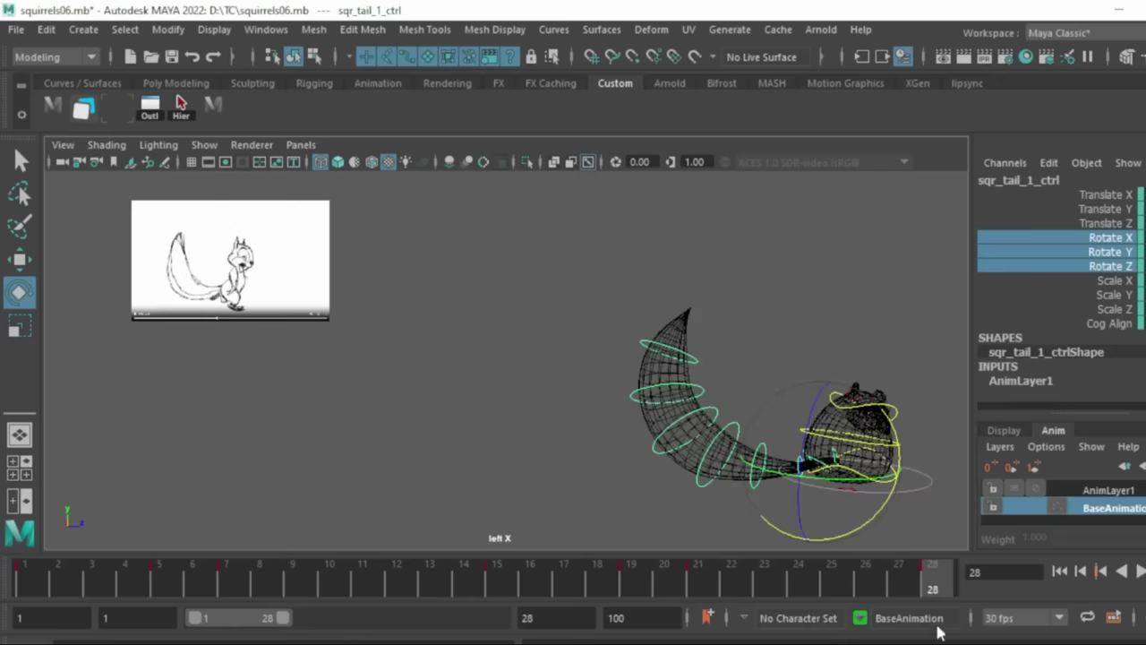
- At frame 4, select all tail controls and set Rotate X, Y and Z to 0
click(132, 589)
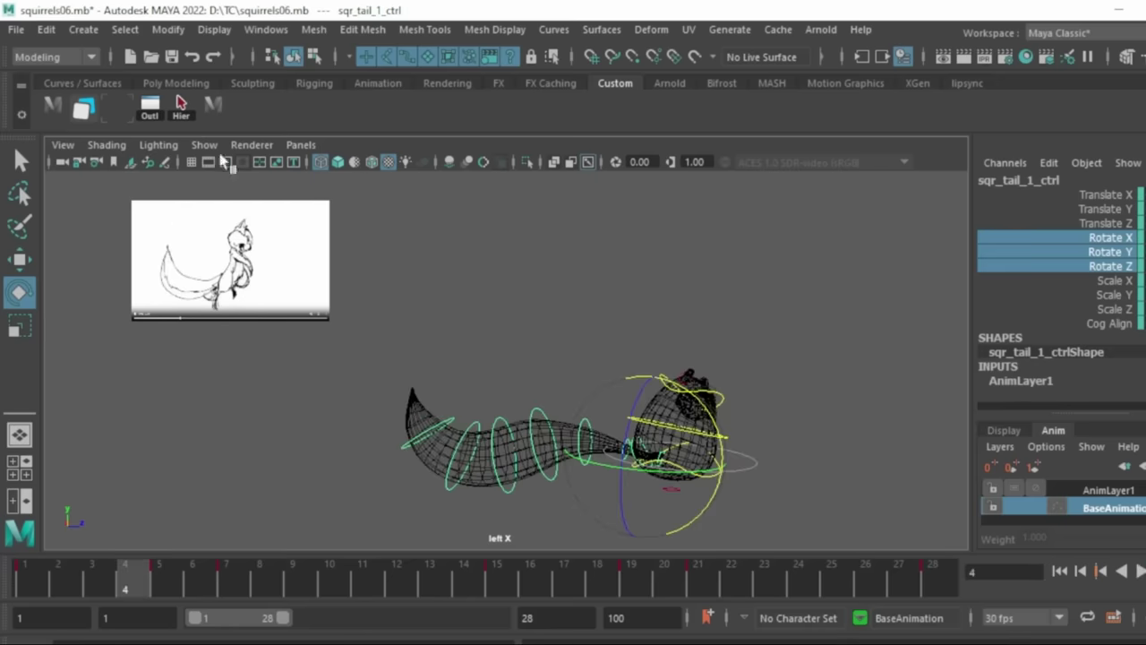
click(223, 107)
drag(1143, 237, 1143, 265)
text(0)
key(Return)
ctrl+drag(786, 345, 661, 465)
click(774, 453)
key(ctrl+z)
drag(718, 435, 692, 413)
key(ctrl+z)
- Bend the tail at frame 4 by rotating its lower controls and the controls near the tip
click(672, 453)
click(621, 451)
drag(578, 557, 577, 556)
drag(612, 435, 619, 450)
click(391, 396)
drag(390, 397, 466, 478)
drag(532, 418, 535, 426)
- Adjust the first tail control's rotation at frame 4, comparing the pose with frame 1
drag(36, 576, 124, 593)
click(651, 454)
mouse_move(726, 447)
mouse_down()
mouse_move(729, 460)
mouse_move(726, 451)
mouse_up()
drag(29, 578, 215, 614)
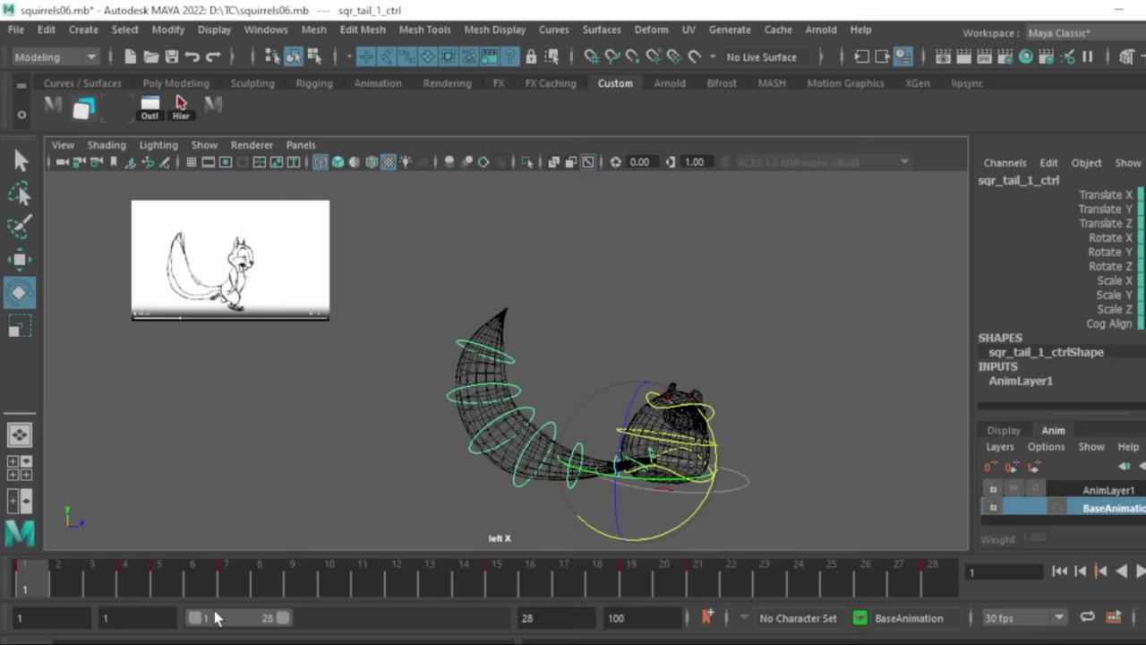
key(period)
key(comma)
key(period)
drag(630, 438, 629, 405)
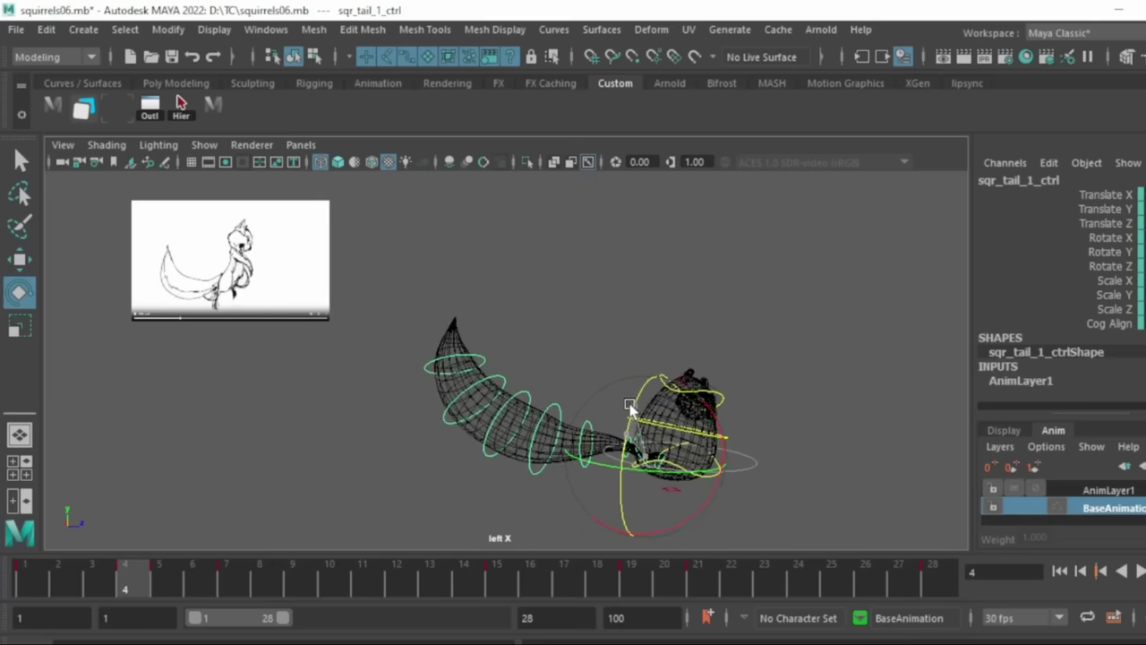
key(comma)
key(period)
- Refine the first tail control's rotation at frame 4 again and step through the frames up to 7
click(638, 448)
click(637, 448)
drag(723, 435, 720, 420)
key(comma)
key(period)
key(alt+period)
key(alt+period)
key(alt+period)
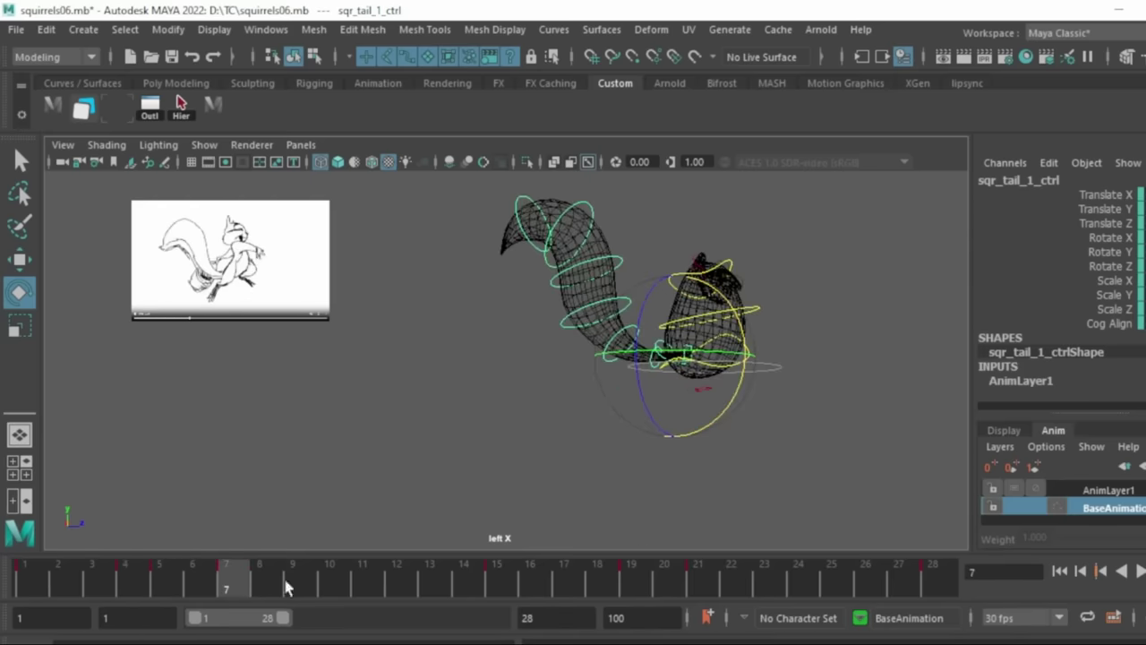
- At frame 18, select all tail controls, set their rotations to 0 and deselect the tail base control
click(599, 586)
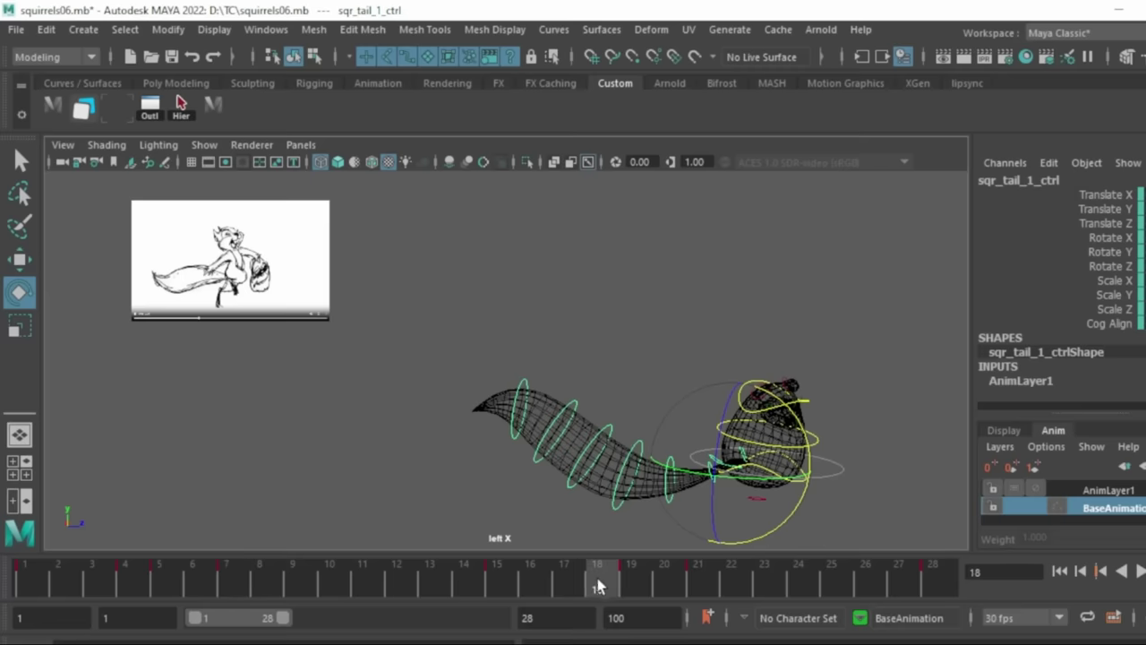
click(214, 102)
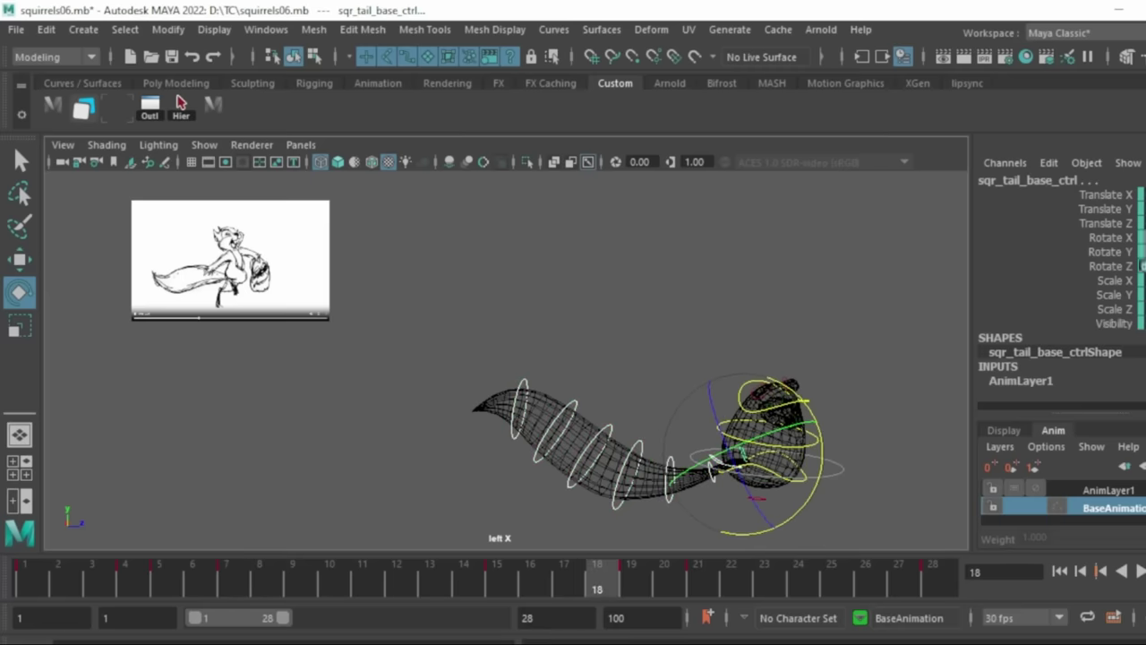
text(0)
key(Return)
ctrl+drag(930, 337, 742, 513)
- Rotate the tail controls at frame 18 so the tail droops from the body and its tip curls upward
ctrl+drag(472, 376, 508, 434)
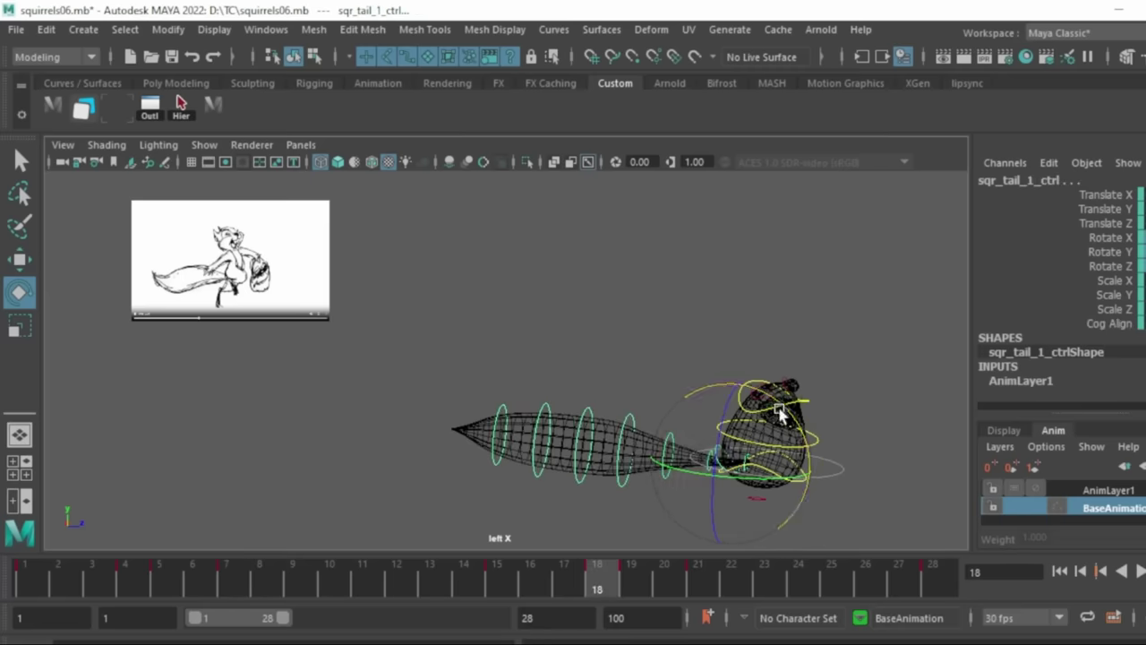
drag(779, 409, 779, 400)
alt+middle_drag(573, 481, 587, 392)
drag(538, 512, 640, 467)
scroll(645, 457, down, 1)
drag(647, 419, 654, 446)
drag(451, 424, 549, 485)
drag(612, 440, 621, 453)
- Rotate the first tail control at frame 18 and check the motion from frame 15 to 19
click(706, 384)
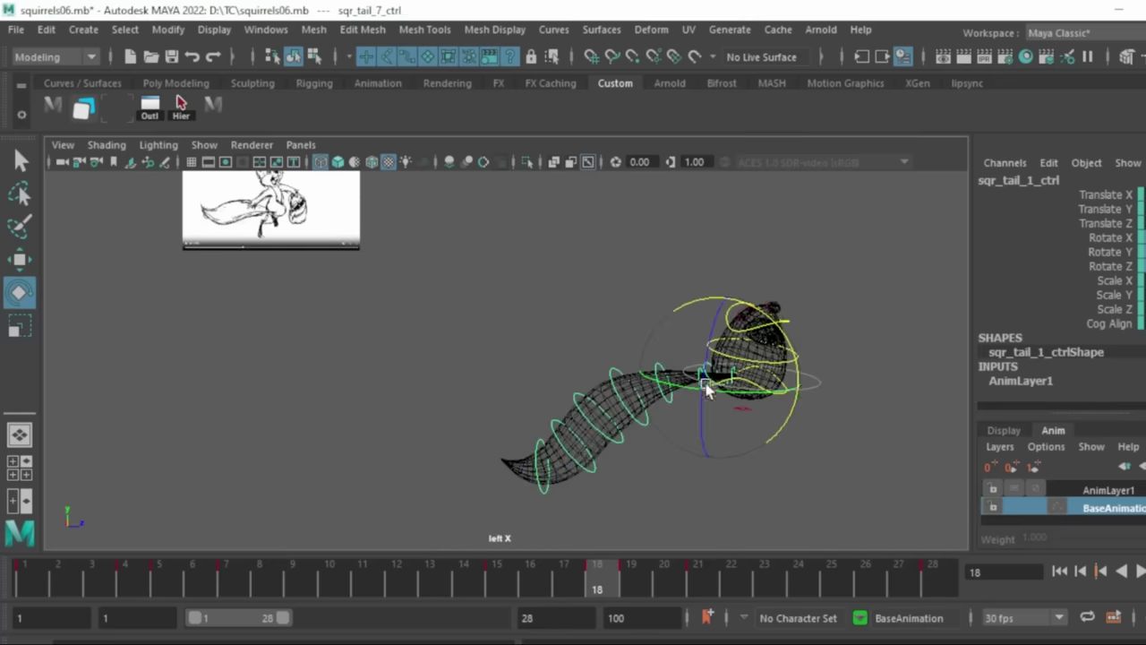
key(comma)
key(period)
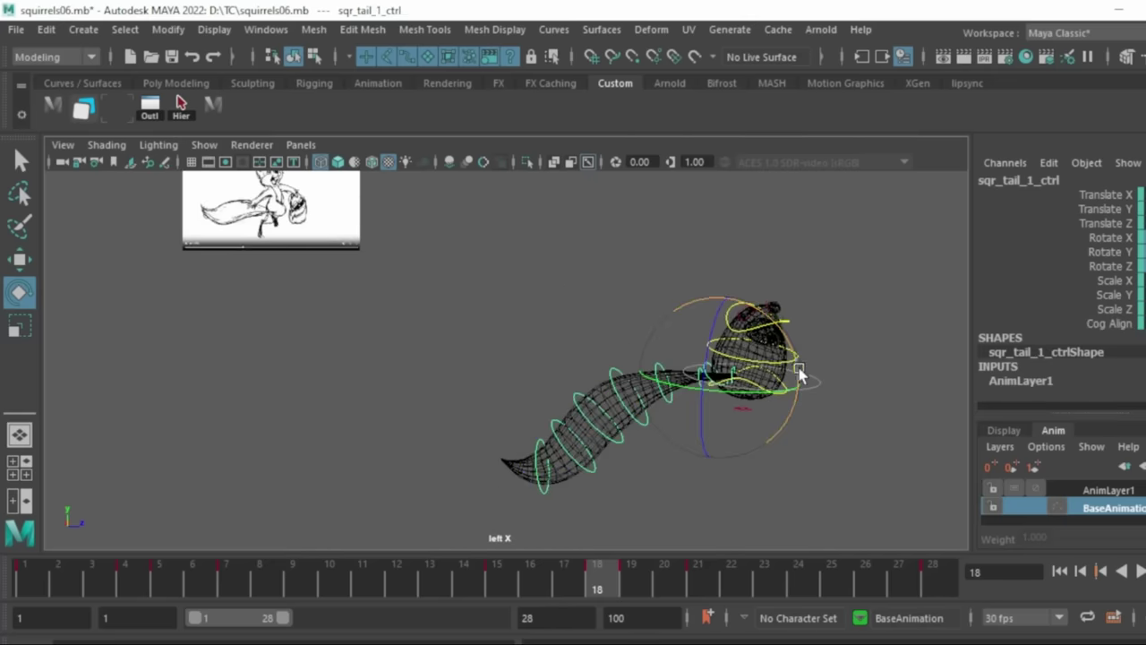
drag(798, 370, 813, 396)
key(comma)
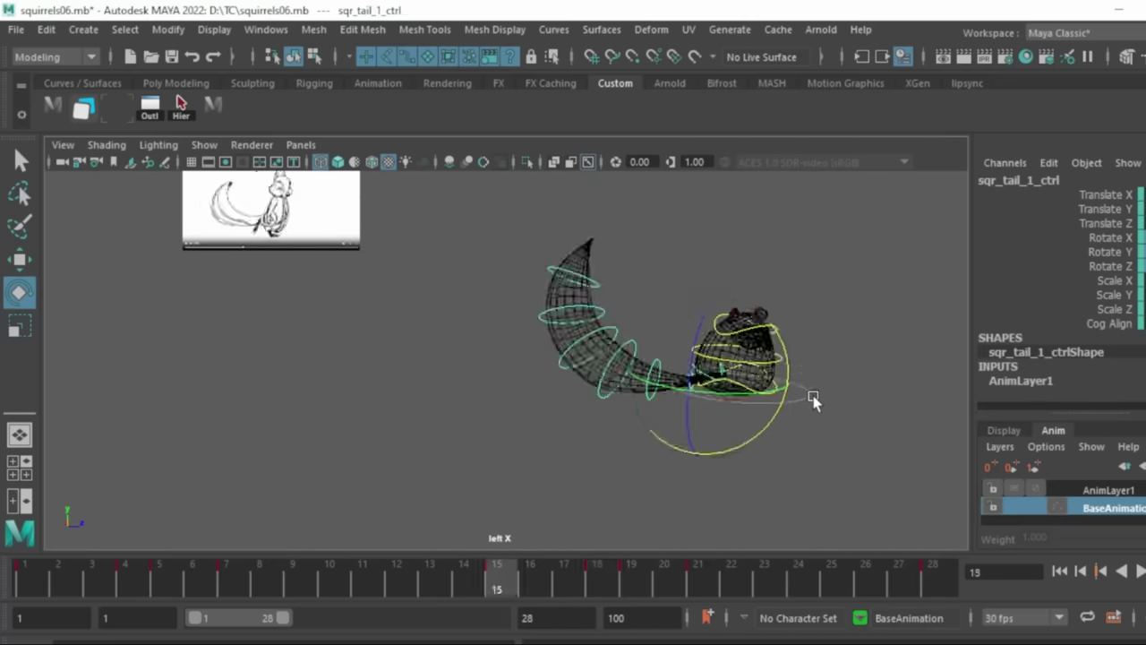
key(alt+period)
key(alt+period)
key(alt+period)
key(alt+period)
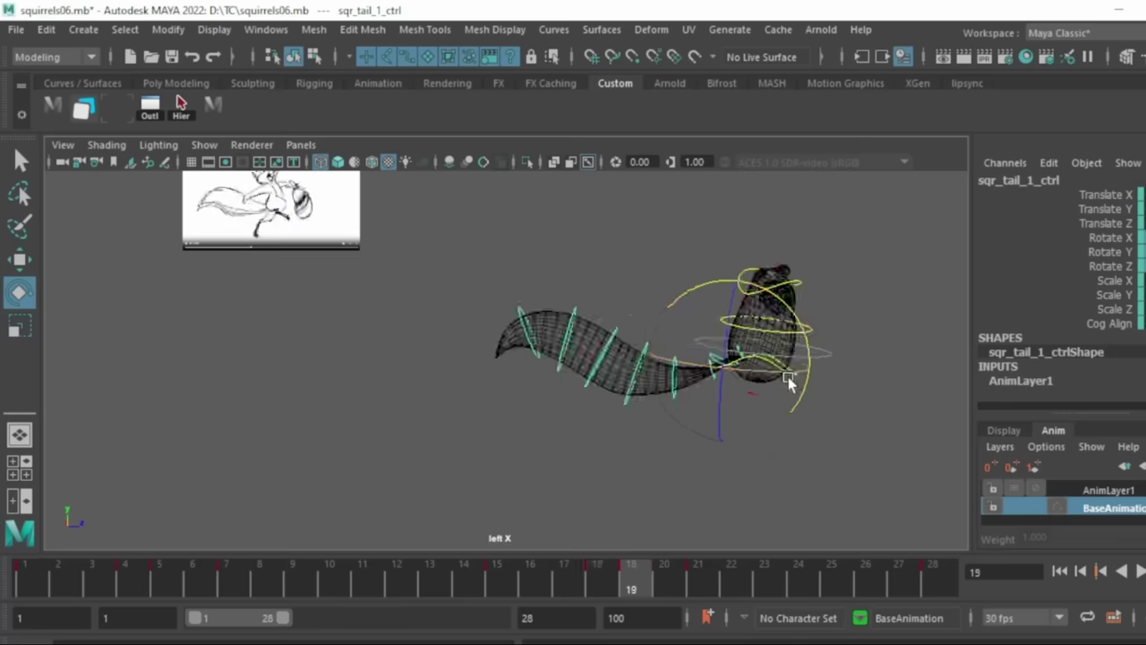
- Play the squirrel's tail animation and save the scene
key(period)
key(period)
alt+middle_drag(610, 374, 627, 458)
key(alt+v)
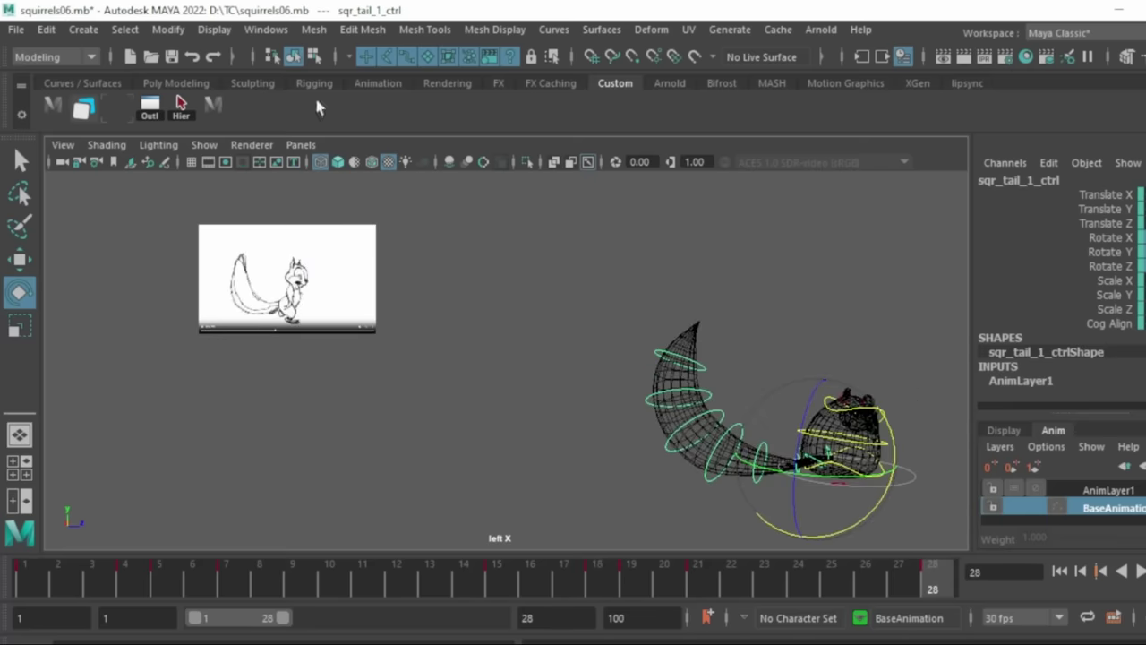
key(ctrl+s)
- Copy the pose of all tail controls from frame 7 to frame 11 and key it
drag(65, 578, 374, 575)
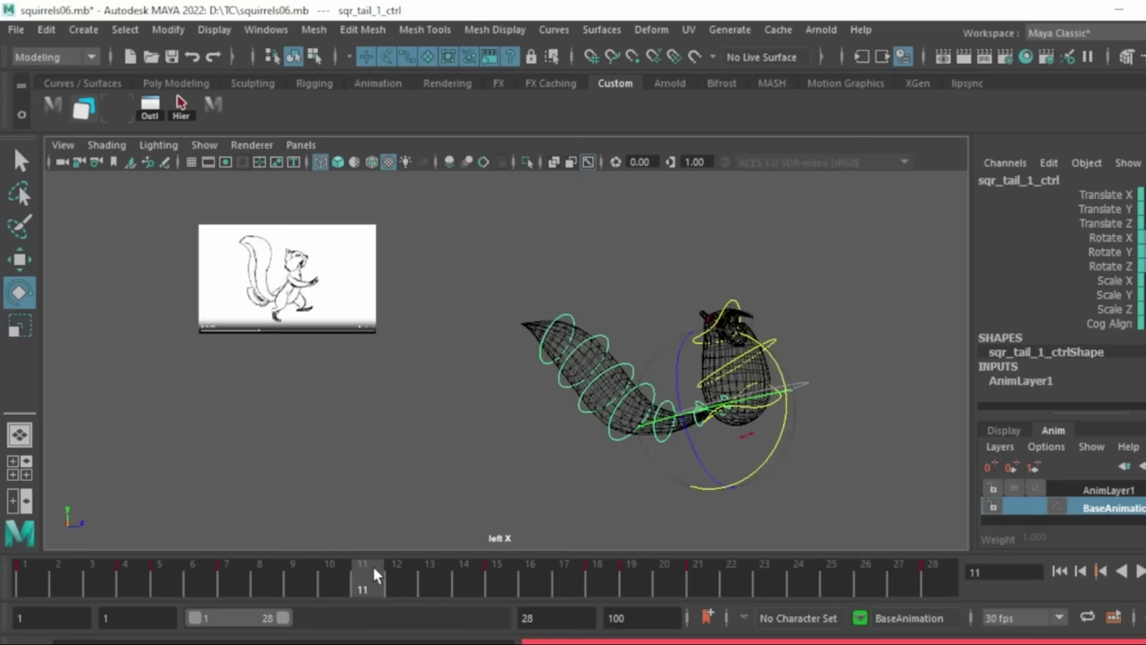
click(213, 105)
click(244, 577)
middle_drag(248, 579, 362, 575)
key(s)
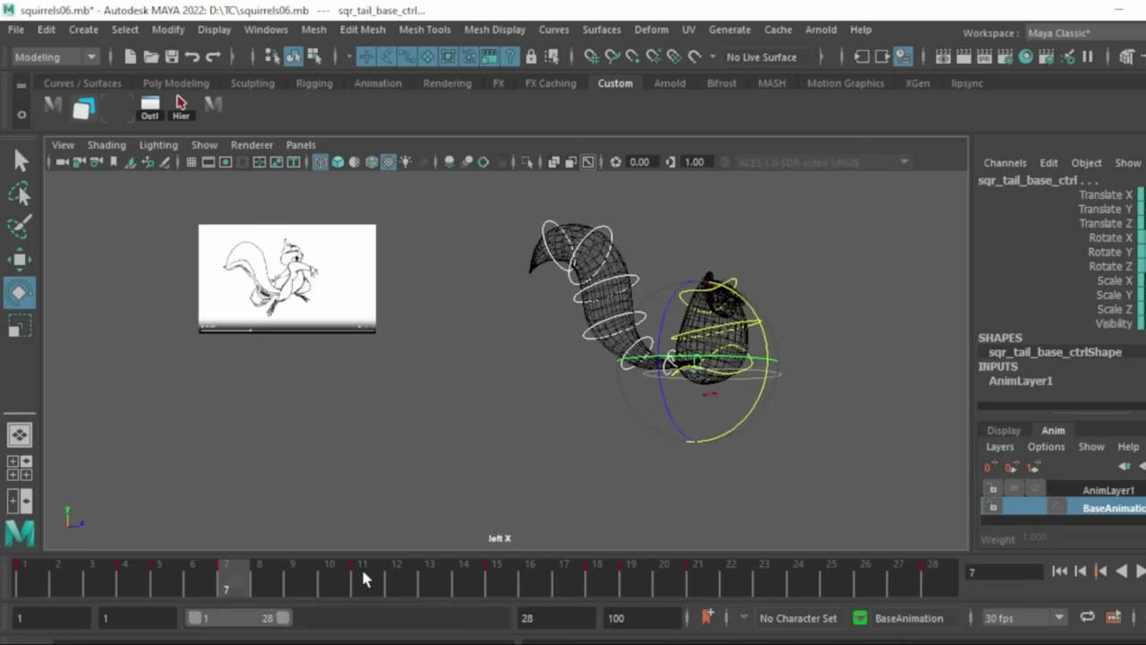
click(362, 574)
- Rotate the first tail control at frame 11 and compare the pose with frame 7
click(578, 483)
click(743, 435)
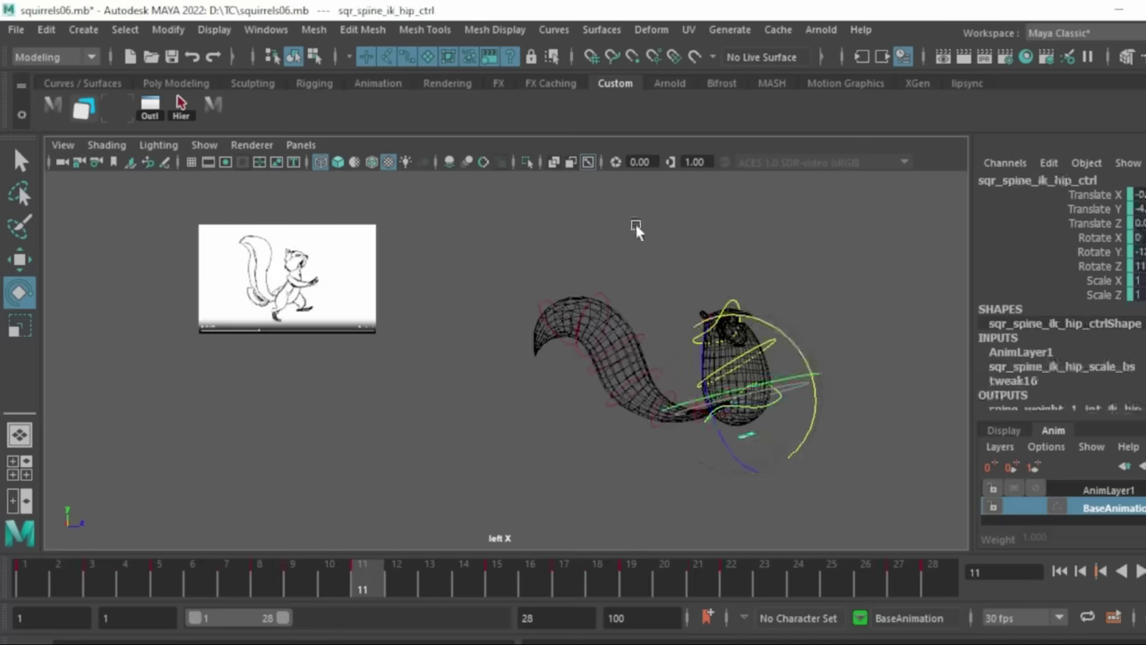
click(636, 229)
click(700, 410)
drag(764, 358, 792, 382)
key(comma)
key(period)
- Adjust the outer and middle tail controls at frame 11 for a more upright tail, comparing with frame 7
drag(614, 401, 717, 361)
key(comma)
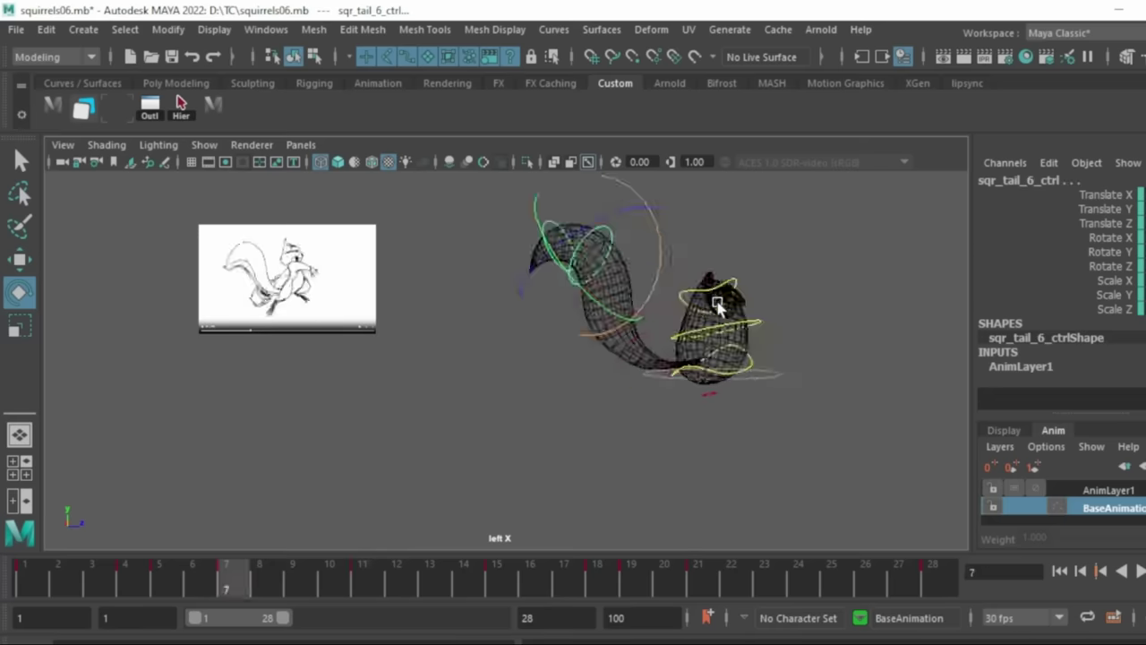
key(period)
click(705, 406)
key(comma)
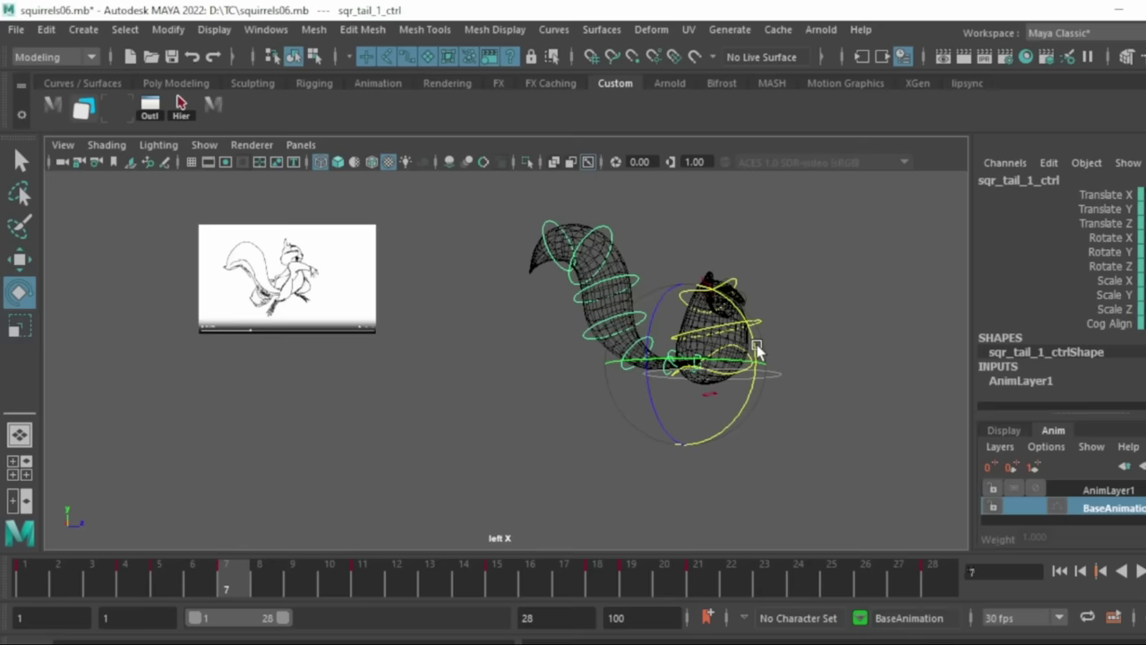
key(period)
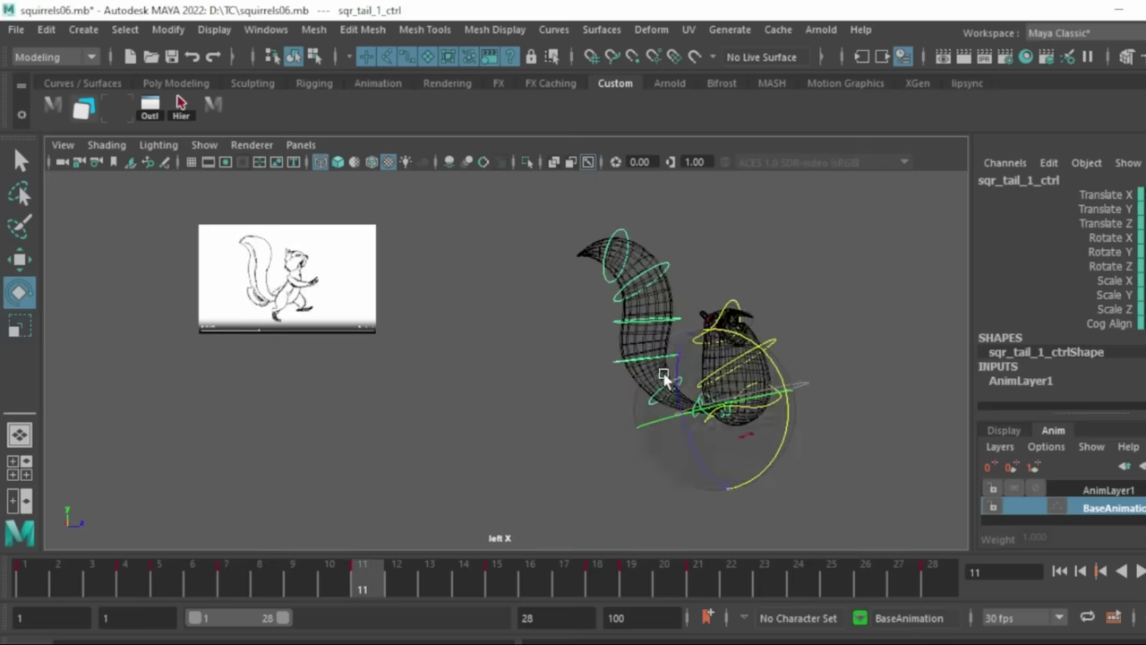
drag(598, 300, 690, 368)
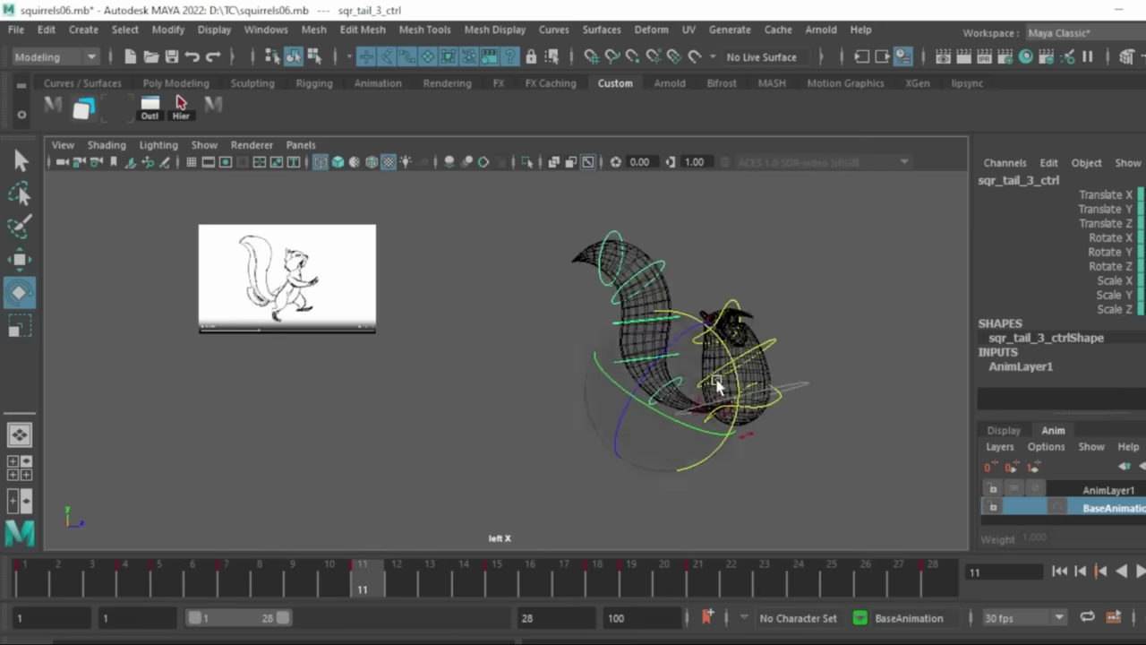
click(833, 300)
click(705, 407)
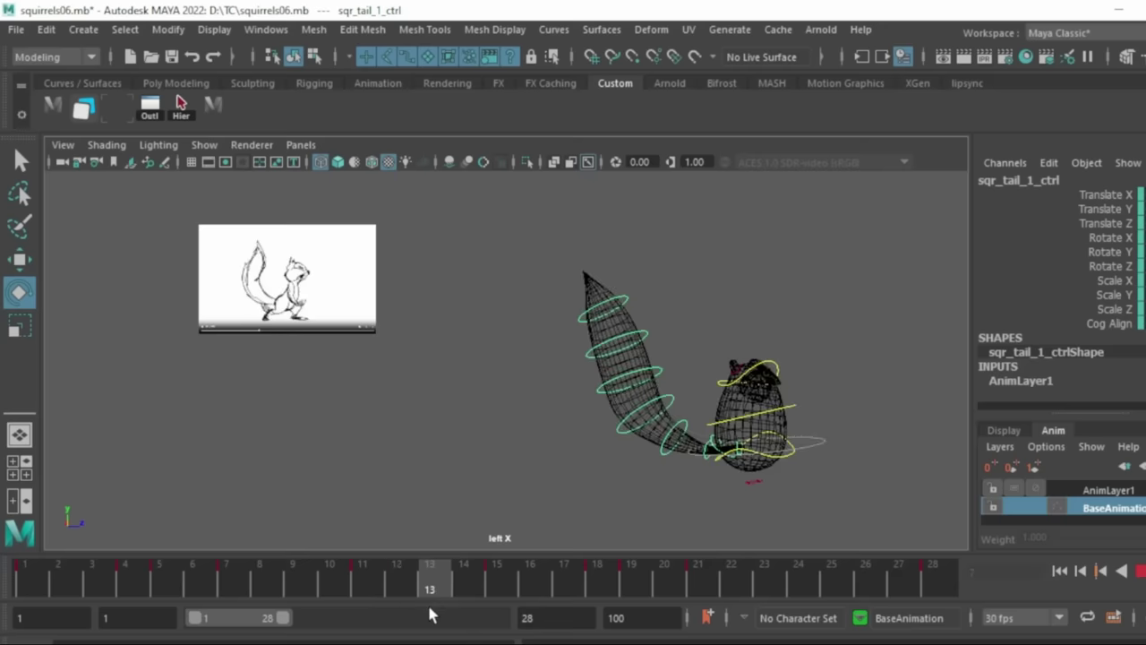
- At frame 13, rotate the tail controls to swing the tail more upright, leaving out the root control
drag(690, 474, 693, 475)
drag(824, 392, 830, 398)
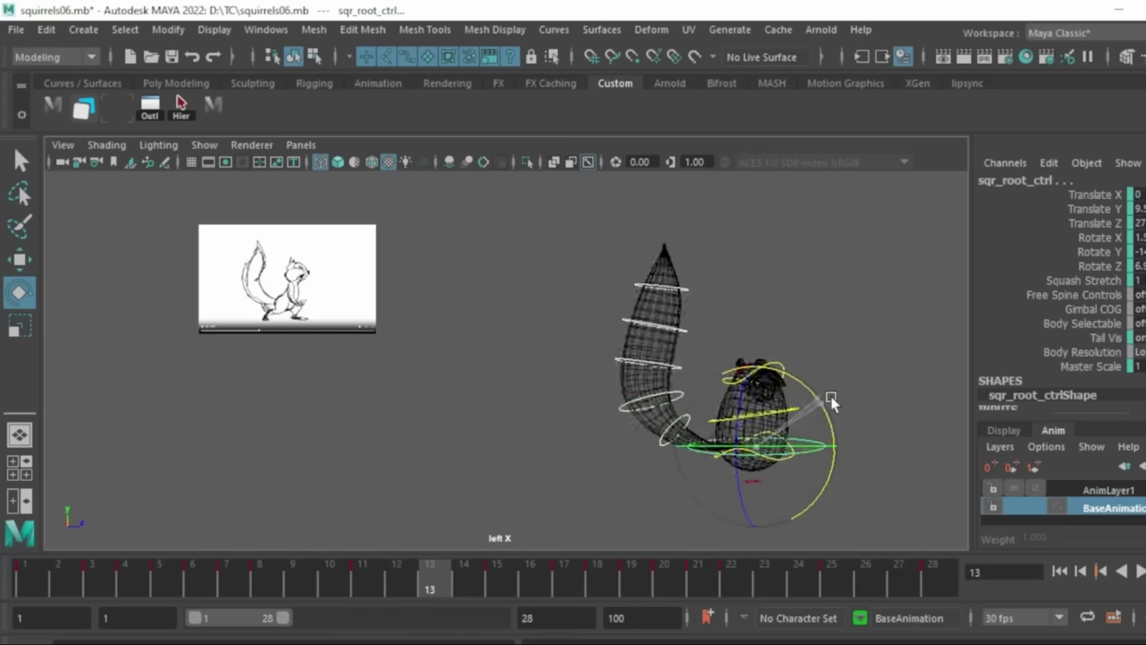
ctrl+drag(845, 437, 815, 453)
drag(720, 399, 722, 409)
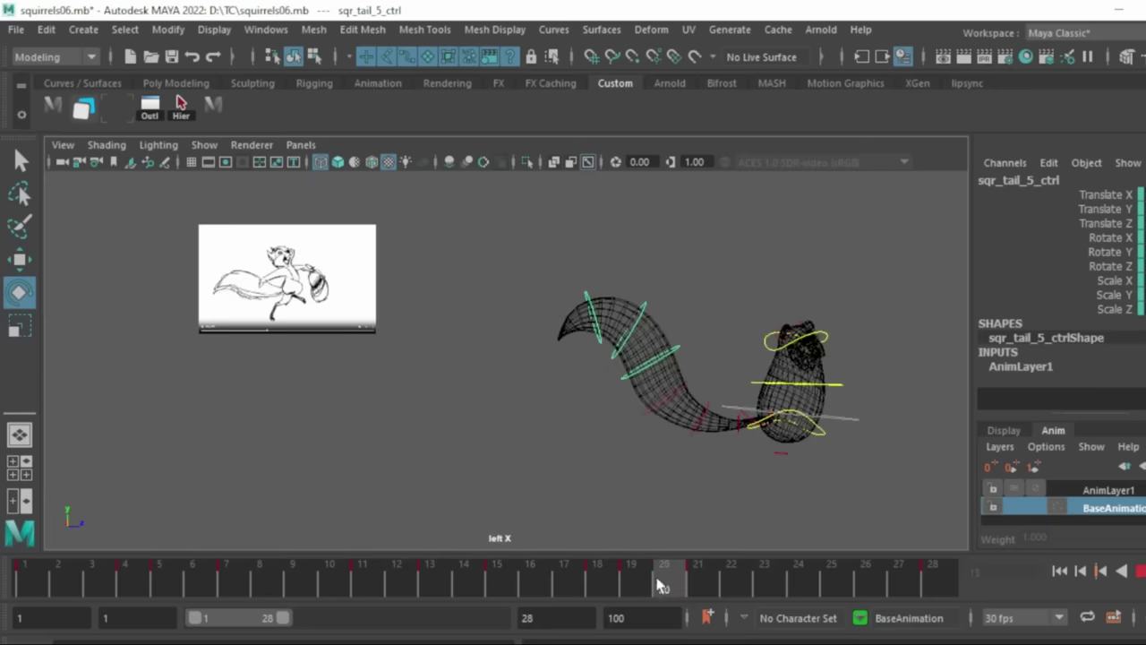
- Select all tail controls and copy their pose from frame 21 to frame 24
click(765, 498)
click(761, 397)
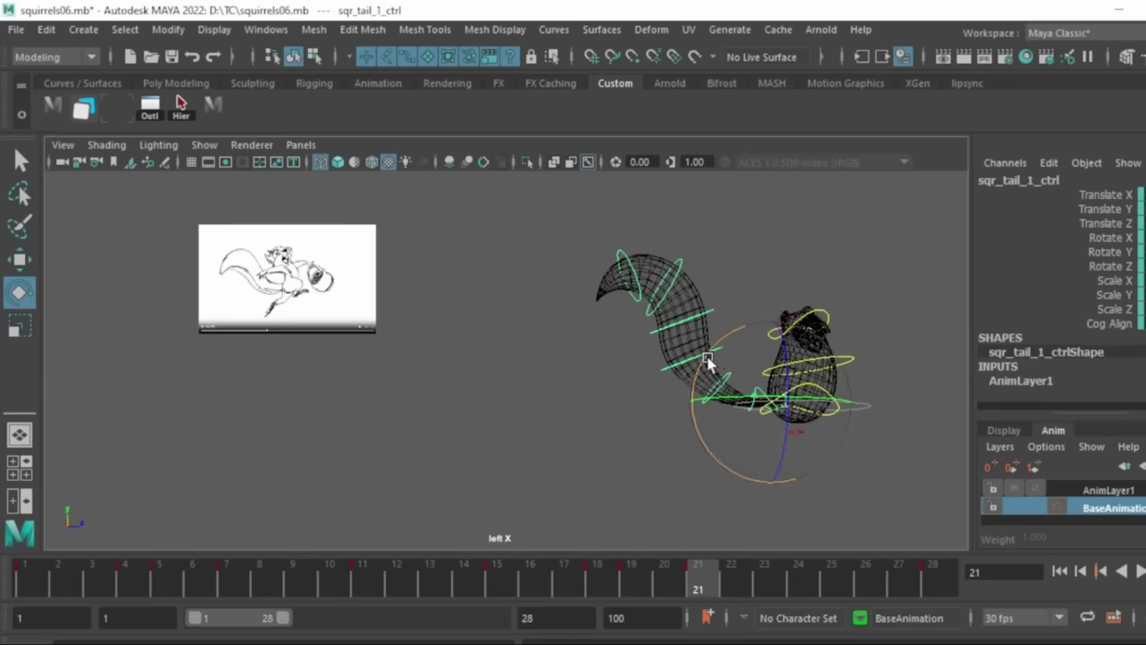
drag(725, 577, 812, 571)
click(213, 105)
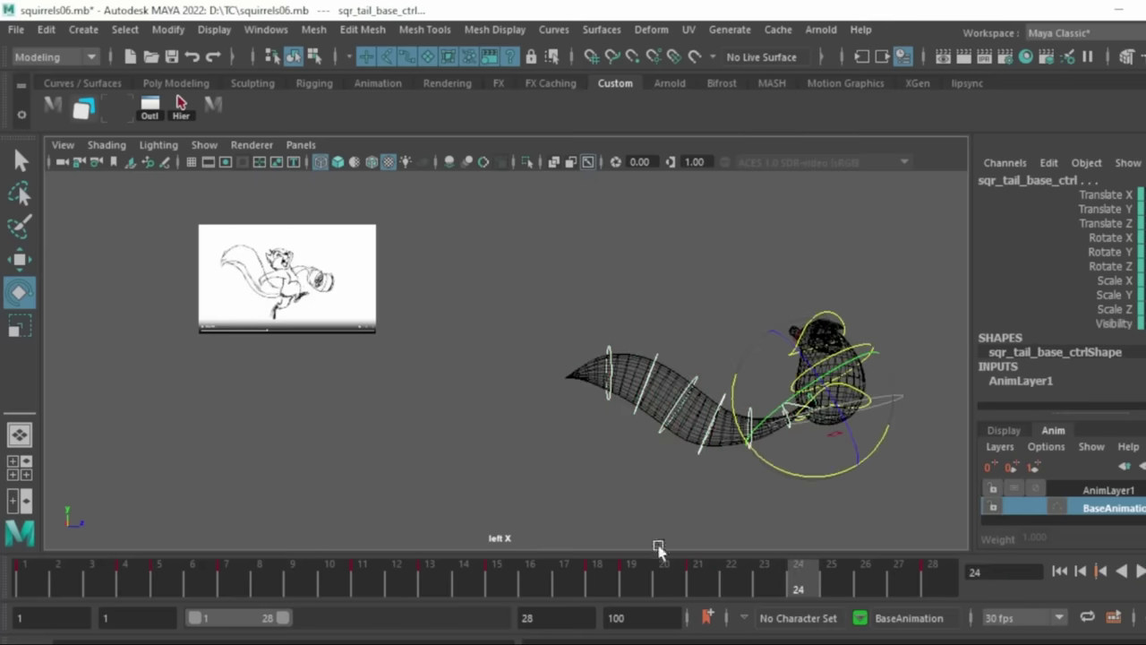
drag(701, 577, 794, 581)
- At frame 24, rotate the first and second tail controls to swing the tail more upright
drag(817, 475, 845, 435)
click(731, 577)
click(731, 483)
click(765, 397)
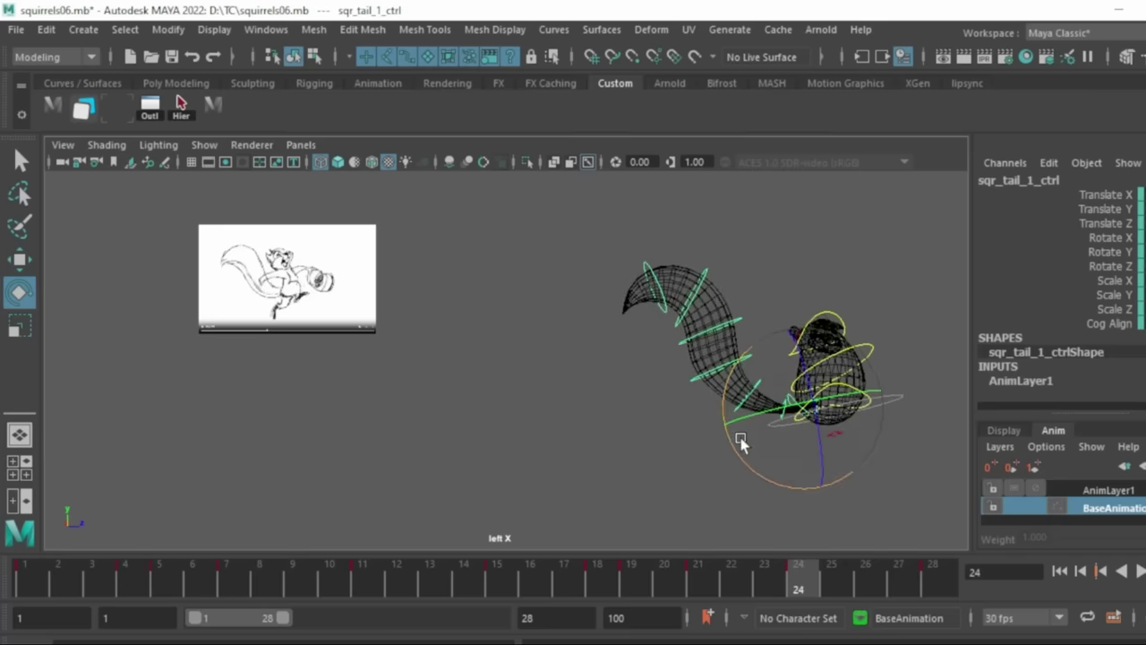
click(740, 439)
key(q)
drag(723, 462, 784, 408)
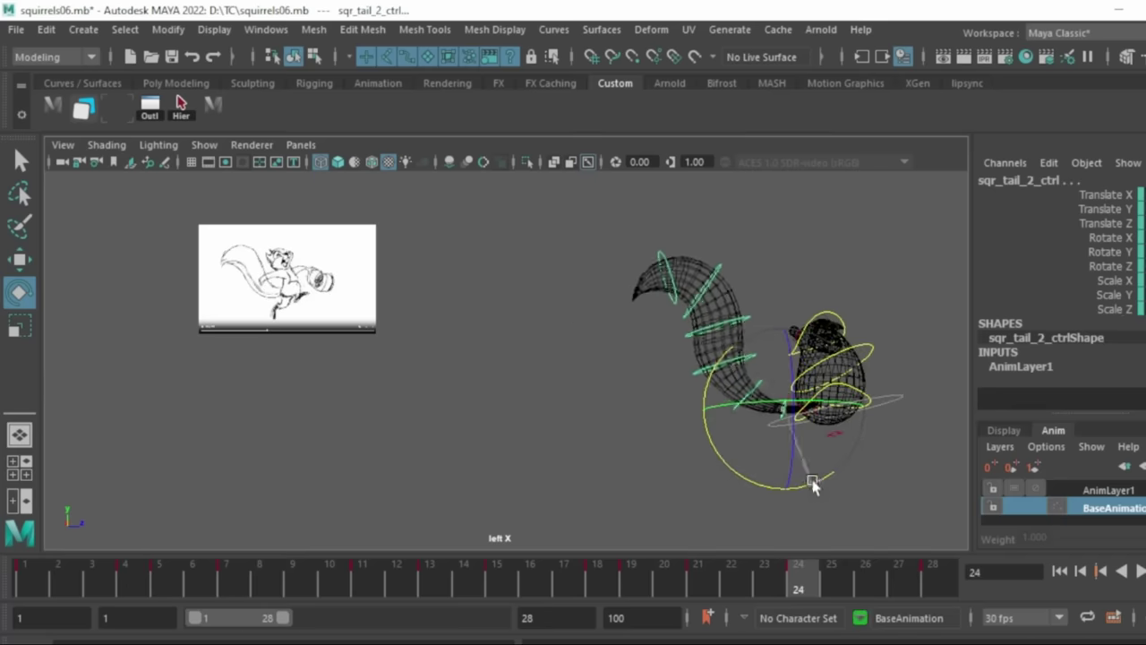
click(813, 404)
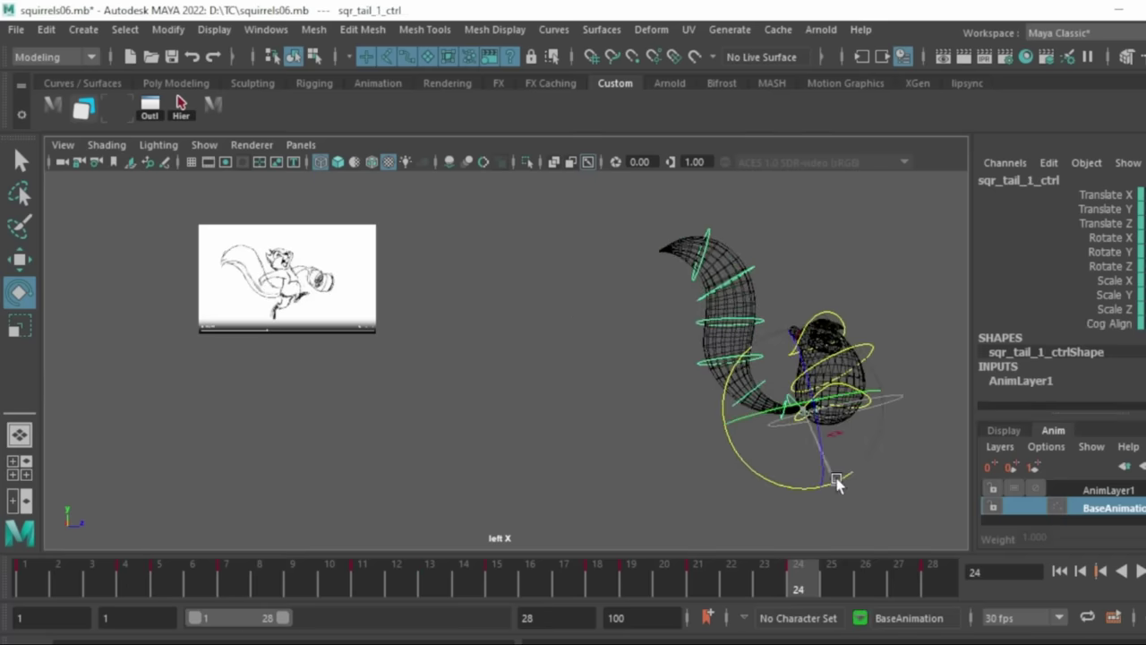
- Adjust the first tail control's rotation while comparing the tail pose at frame 24 with the preceding keys
key(comma)
key(comma)
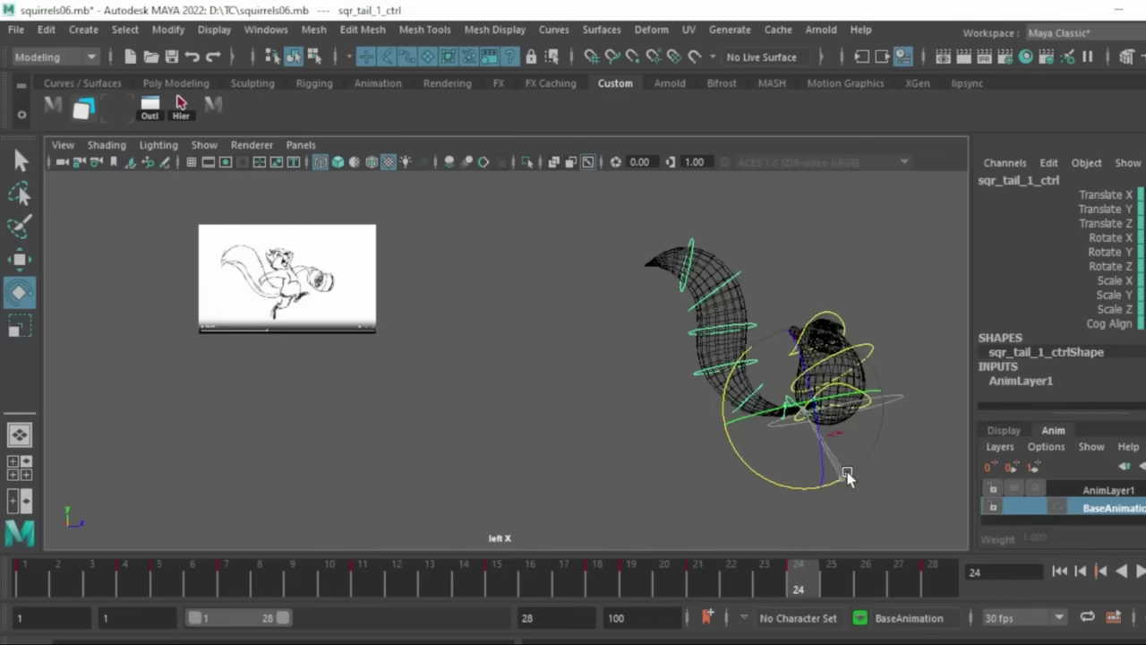
key(comma)
key(comma)
key(period)
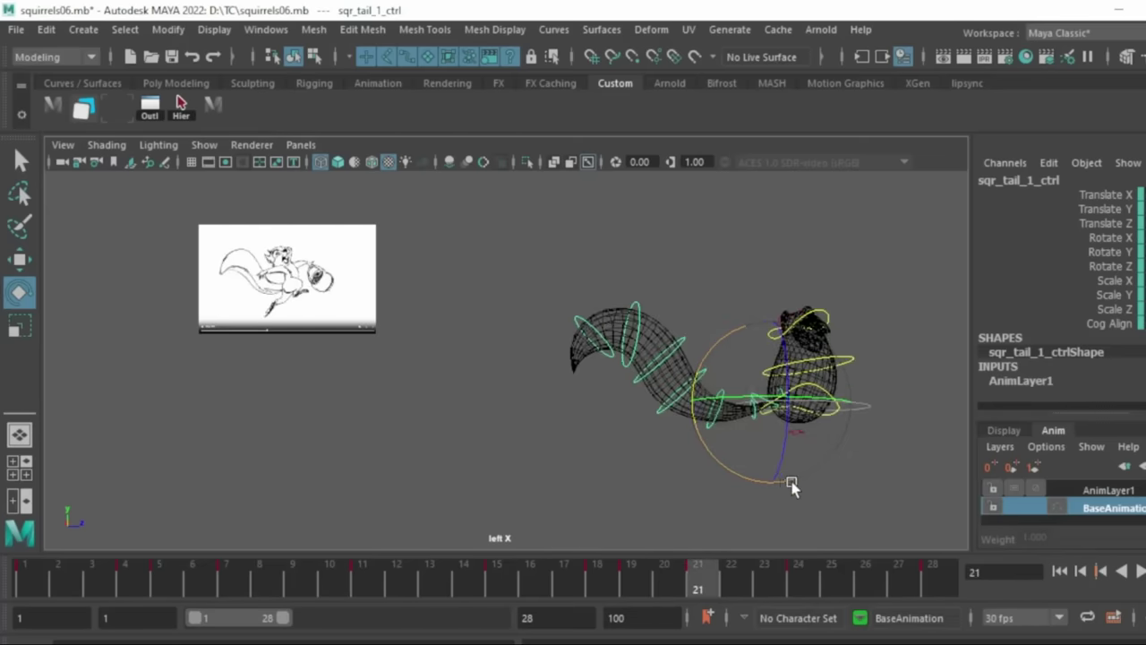
key(comma)
key(period)
key(period)
drag(801, 486, 790, 487)
key(comma)
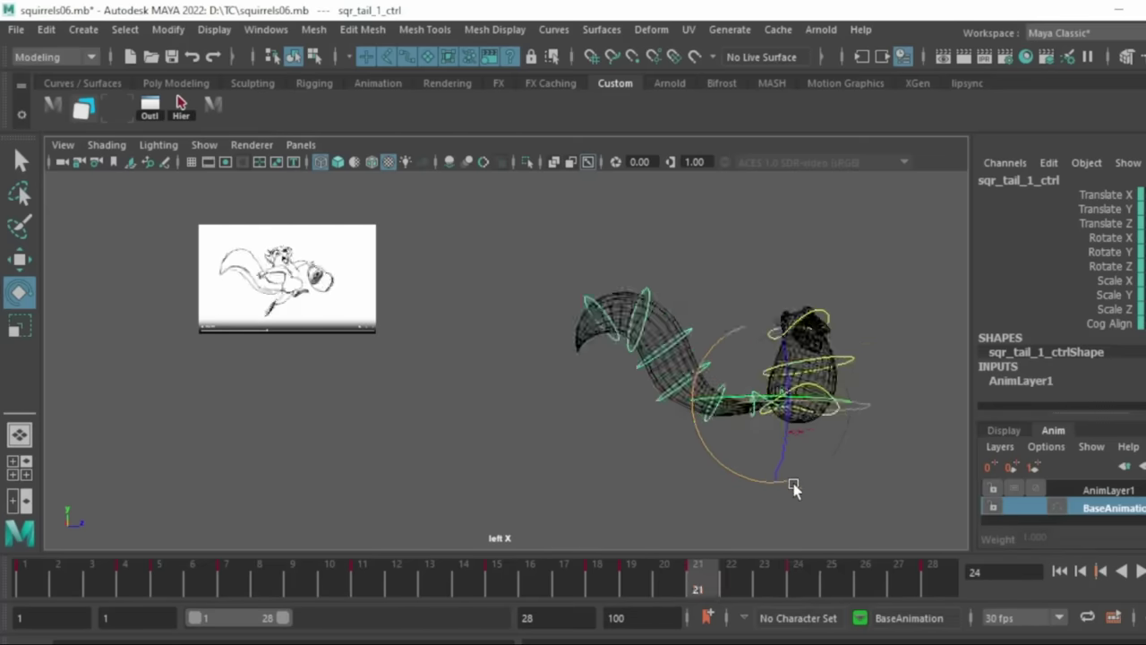
key(period)
- Refine the rotation of the inner tail controls, comparing the tail at frames 21 and 24
click(672, 468)
drag(690, 382, 748, 427)
drag(742, 459, 768, 481)
click(811, 287)
click(786, 408)
key(comma)
key(period)
key(period)
key(comma)
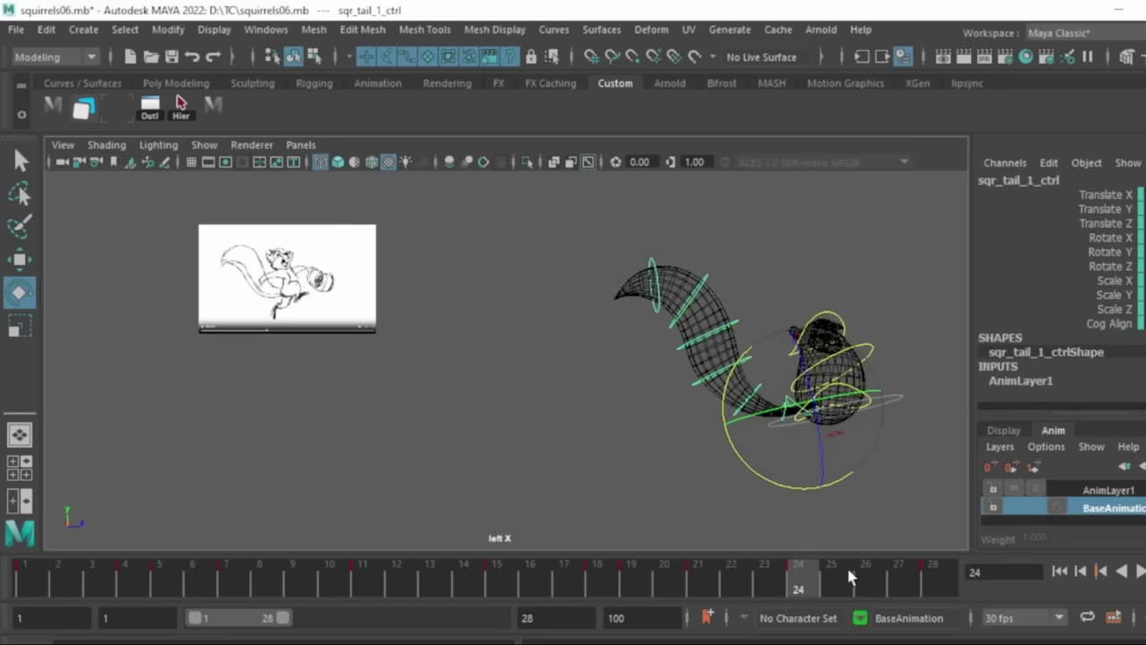
- At frame 26, rotate the tail controls for a more upright tail and compare the neighbouring keys
drag(848, 571, 858, 577)
drag(635, 318, 666, 345)
drag(738, 343, 735, 333)
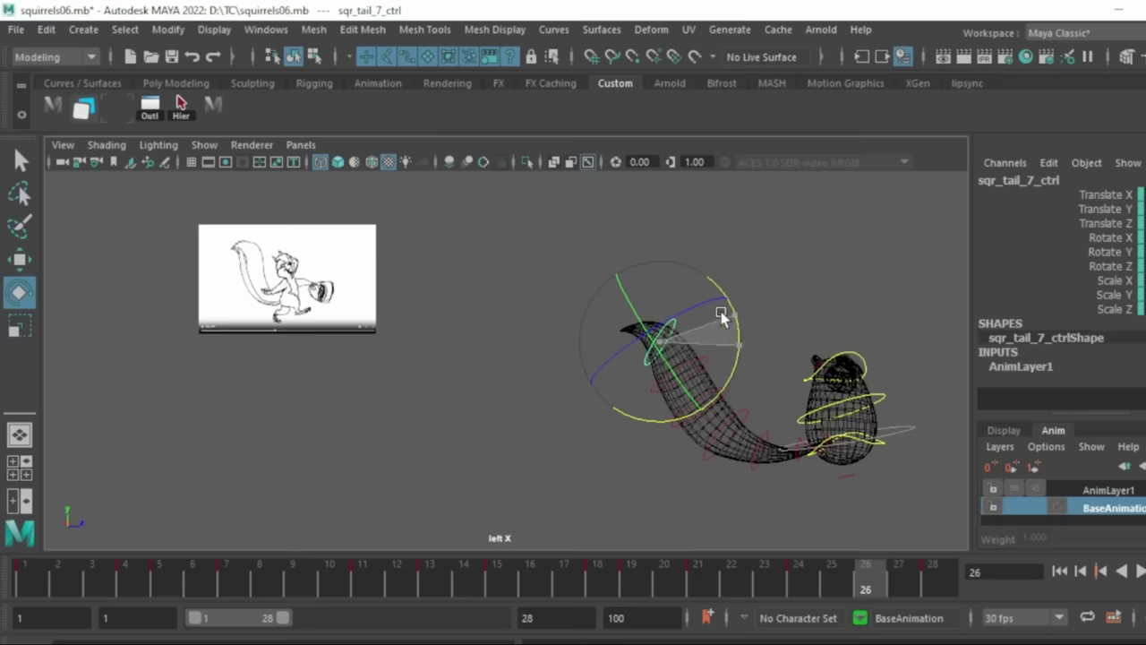
click(826, 458)
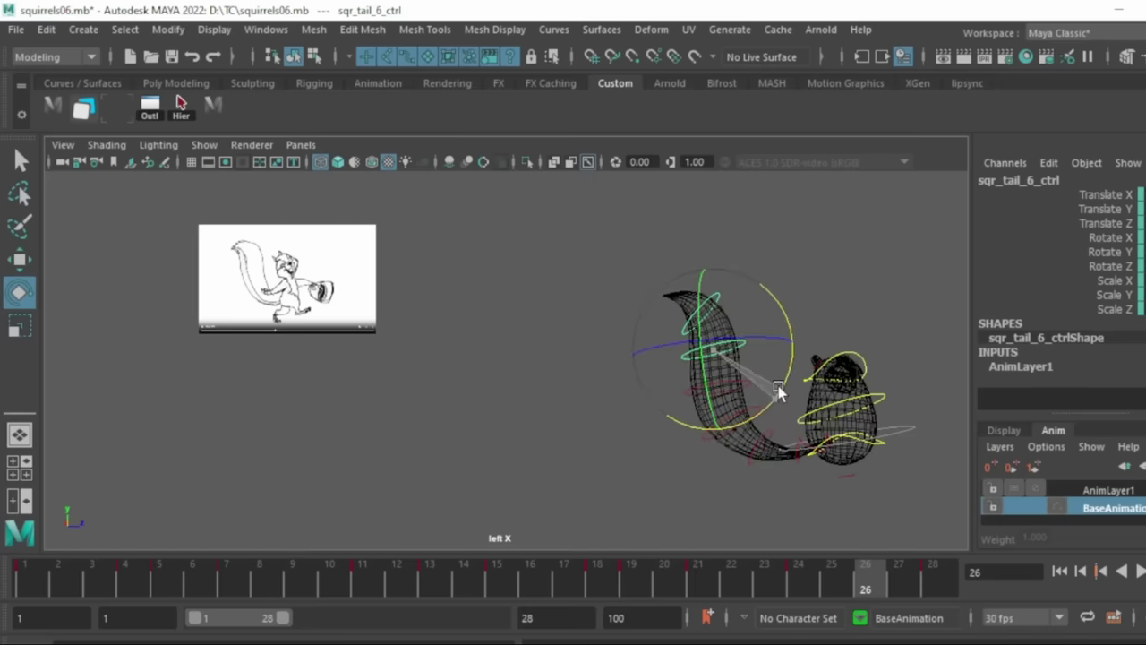
key(comma)
key(period)
key(period)
- Step through the opening frames with the tail controls selected and slightly rotate the outer ones at frame 9
drag(41, 581, 211, 598)
key(alt+comma)
key(alt+period)
click(181, 106)
key(alt+comma)
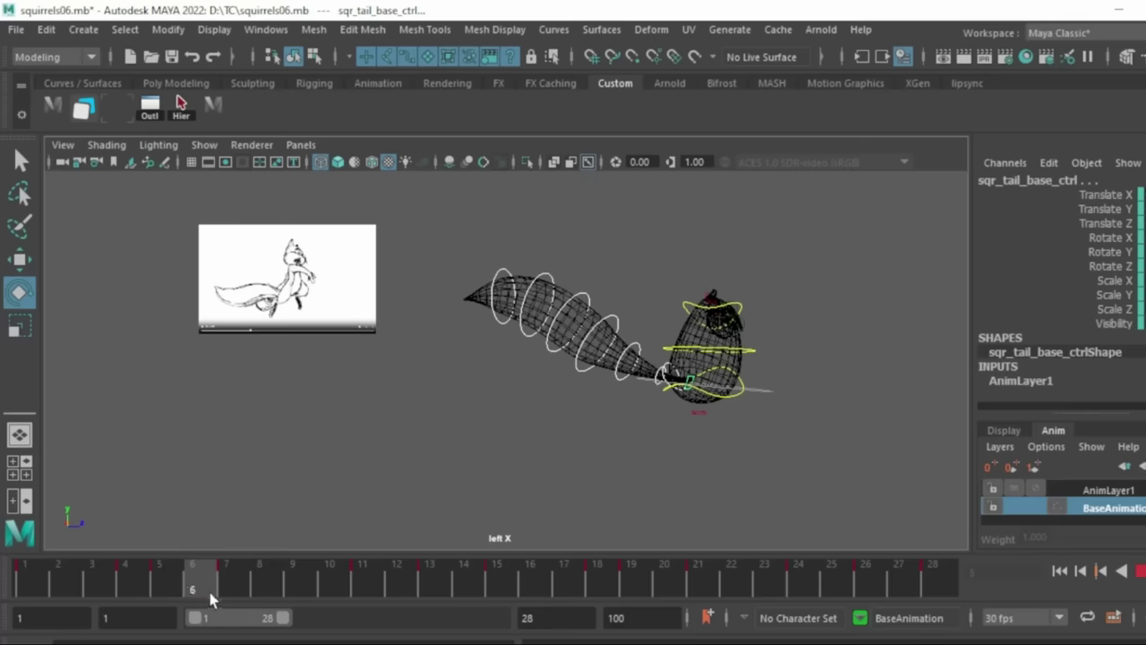
click(459, 491)
drag(478, 242, 575, 324)
drag(104, 582, 297, 584)
drag(671, 274, 667, 280)
- At frame 11, adjust the rotation of the outer tail controls and the first tail control
drag(293, 577, 363, 592)
mouse_move(707, 305)
mouse_down()
mouse_move(700, 321)
mouse_move(705, 310)
mouse_up()
click(705, 420)
click(770, 333)
click(699, 397)
drag(764, 353, 760, 348)
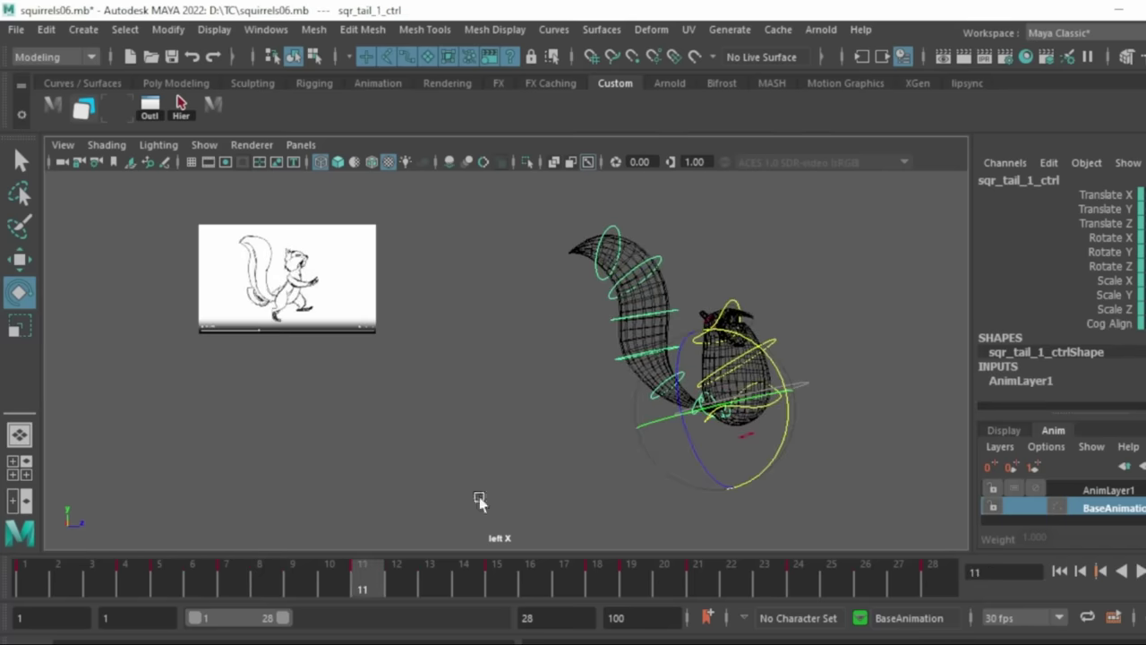
- Compare frames 9 and 11, then rotate the fourth tail control and those beyond it at frame 11
click(213, 105)
drag(299, 579, 367, 577)
drag(590, 326, 639, 369)
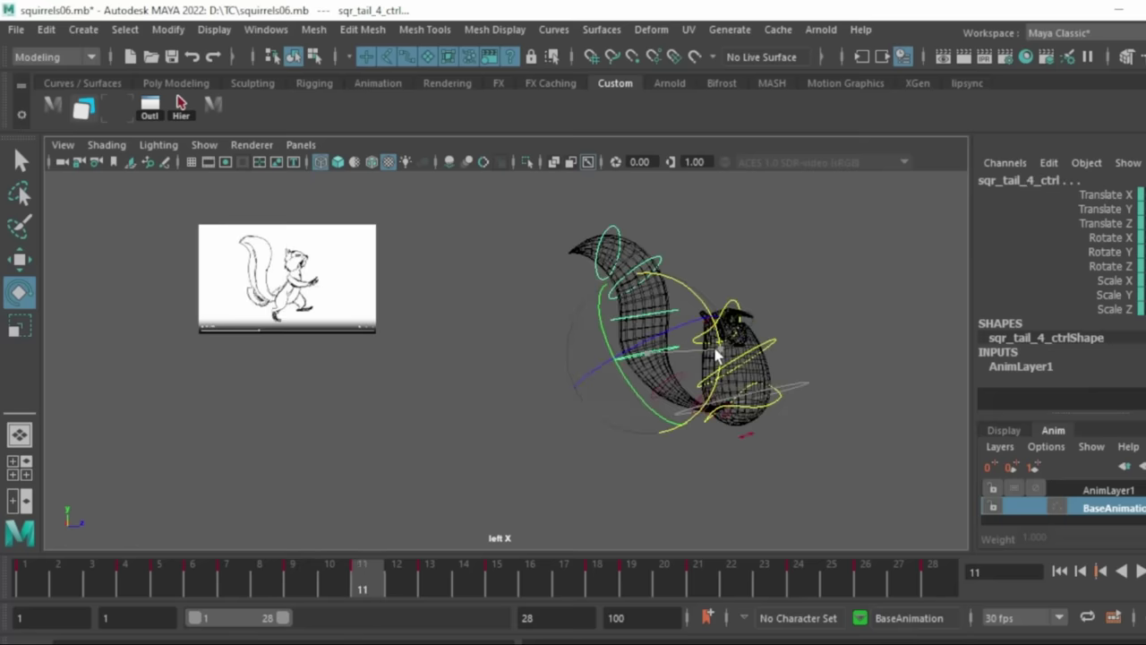
drag(718, 351, 705, 337)
- Slightly rotate the outer tail controls at frame 14
drag(573, 306, 636, 315)
mouse_move(304, 589)
mouse_down()
mouse_move(500, 592)
mouse_move(473, 591)
mouse_up()
drag(560, 284, 578, 312)
mouse_move(686, 395)
mouse_down()
mouse_move(716, 333)
mouse_move(684, 412)
mouse_up()
- Show the squirrel shaded and playblast the animation to review the tail motion
mouse_move(463, 565)
mouse_down()
mouse_move(575, 560)
mouse_move(821, 500)
mouse_move(1047, 468)
mouse_up()
key(5)
right_click(340, 562)
click(393, 565)
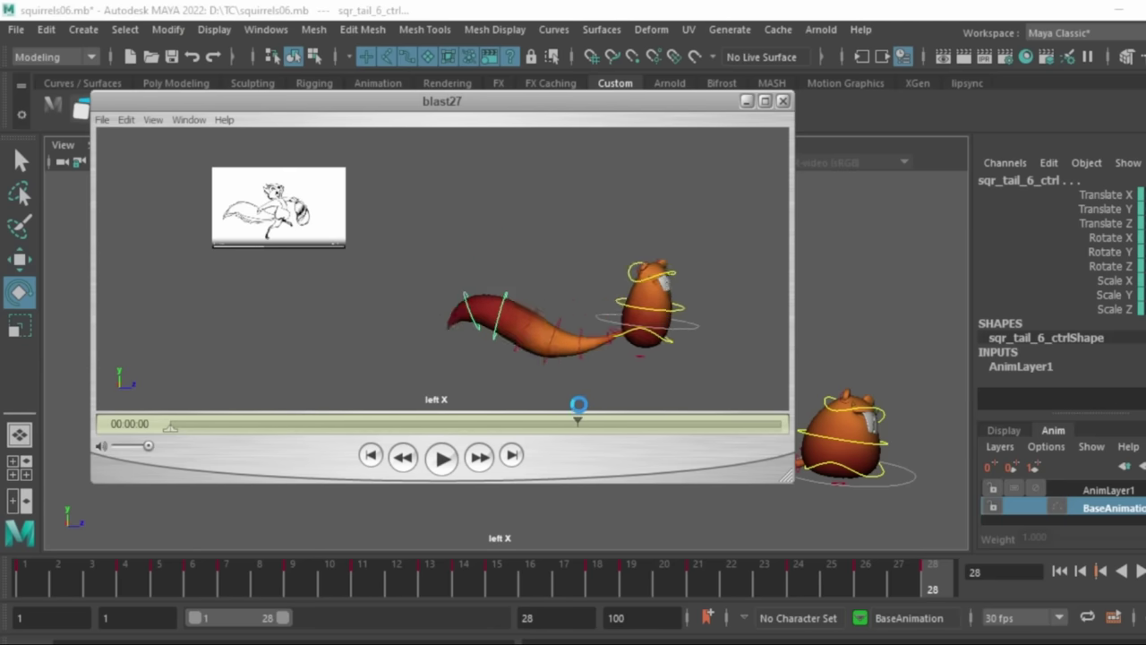
click(783, 100)
- At frame 4, fine-tune the rotation of the tail controls
drag(45, 573, 130, 587)
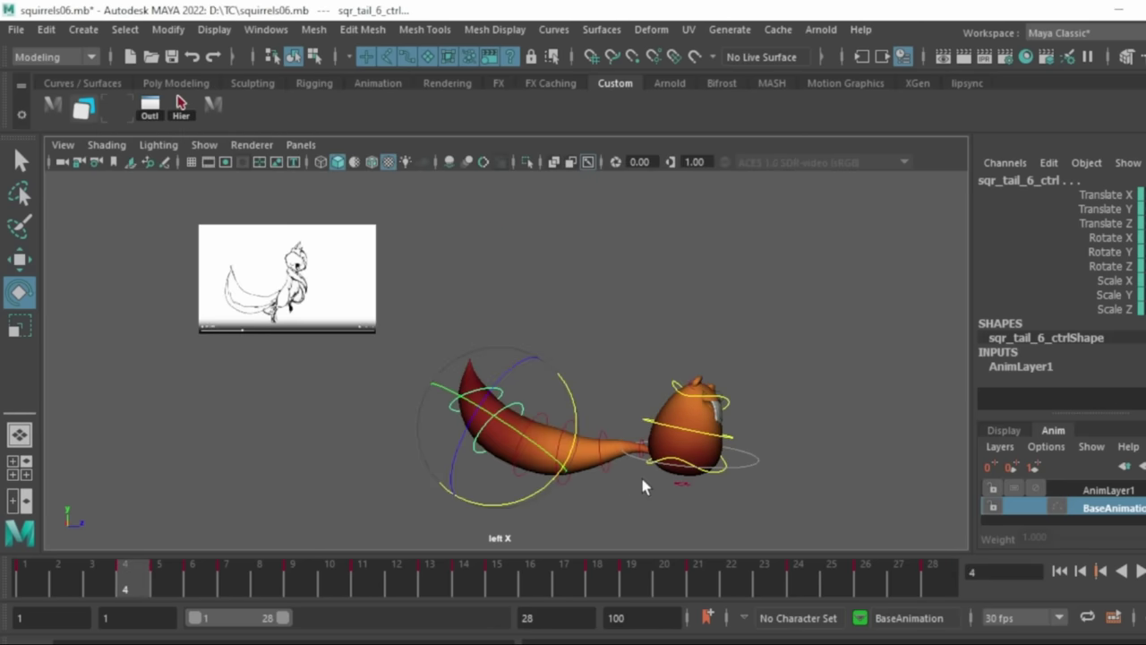
click(604, 468)
drag(678, 470, 680, 454)
drag(553, 502, 552, 500)
drag(569, 456, 568, 468)
- At frame 8, fine-tune the rotation of the tail controls
drag(43, 578, 281, 585)
click(668, 359)
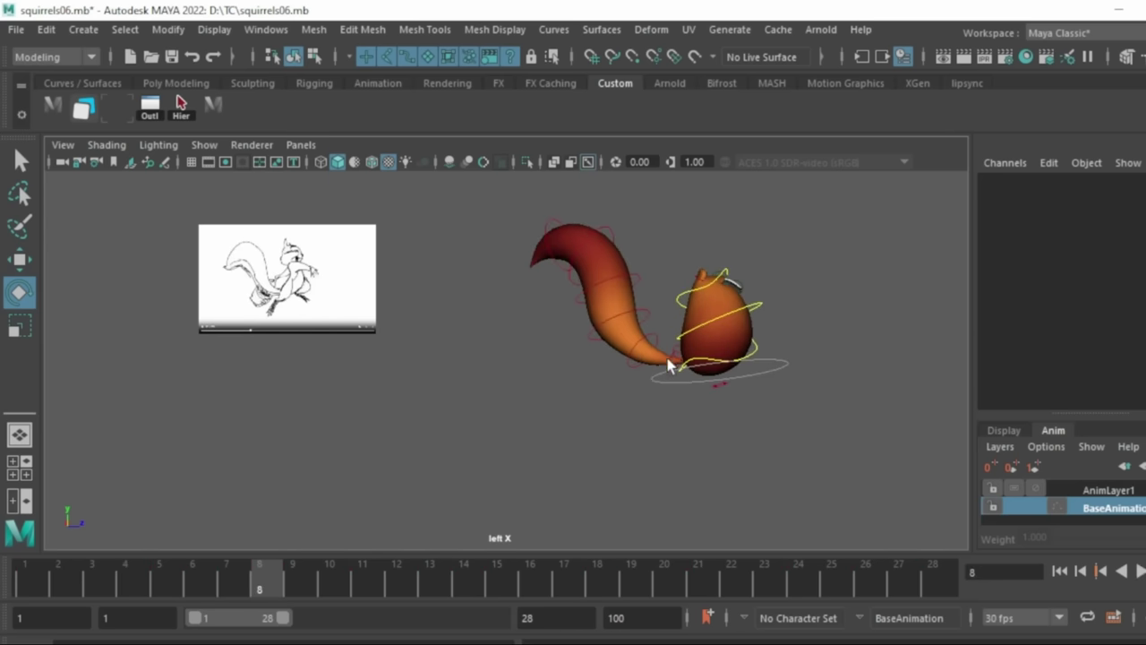
drag(615, 322, 616, 323)
drag(691, 342, 682, 358)
- At frame 15, select the outer tail controls in turn and rotate them slightly for more drag
drag(251, 586, 499, 592)
drag(556, 326, 594, 422)
drag(661, 406, 659, 410)
drag(526, 336, 586, 362)
drag(653, 405, 649, 411)
- At frame 21, reselect the outer tail controls and adjust their rotation
drag(473, 574, 695, 592)
drag(710, 391, 722, 485)
drag(664, 583, 698, 582)
drag(699, 254, 722, 366)
drag(617, 235, 725, 326)
drag(677, 376, 690, 376)
- At frame 24, rotate the inner tail controls slightly
drag(698, 581, 792, 595)
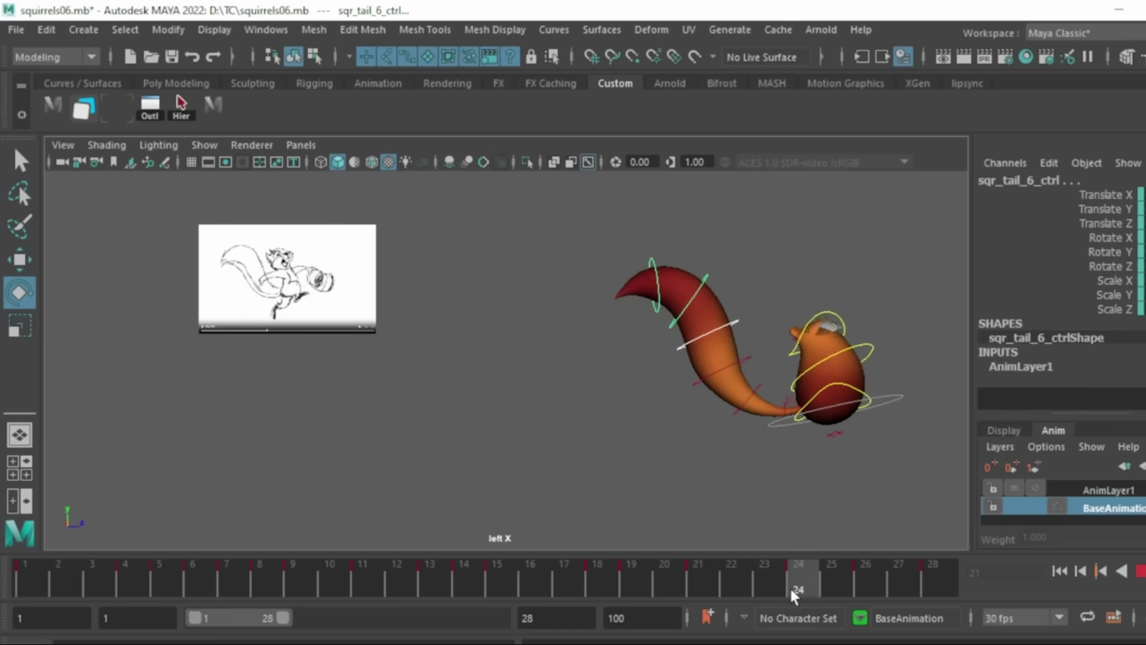
click(654, 394)
drag(668, 369, 775, 410)
click(788, 458)
drag(760, 489, 764, 494)
- At frame 24, rotate the outer tail controls and adjust the control near the tail's base
click(707, 432)
drag(665, 367, 728, 326)
drag(711, 387, 705, 394)
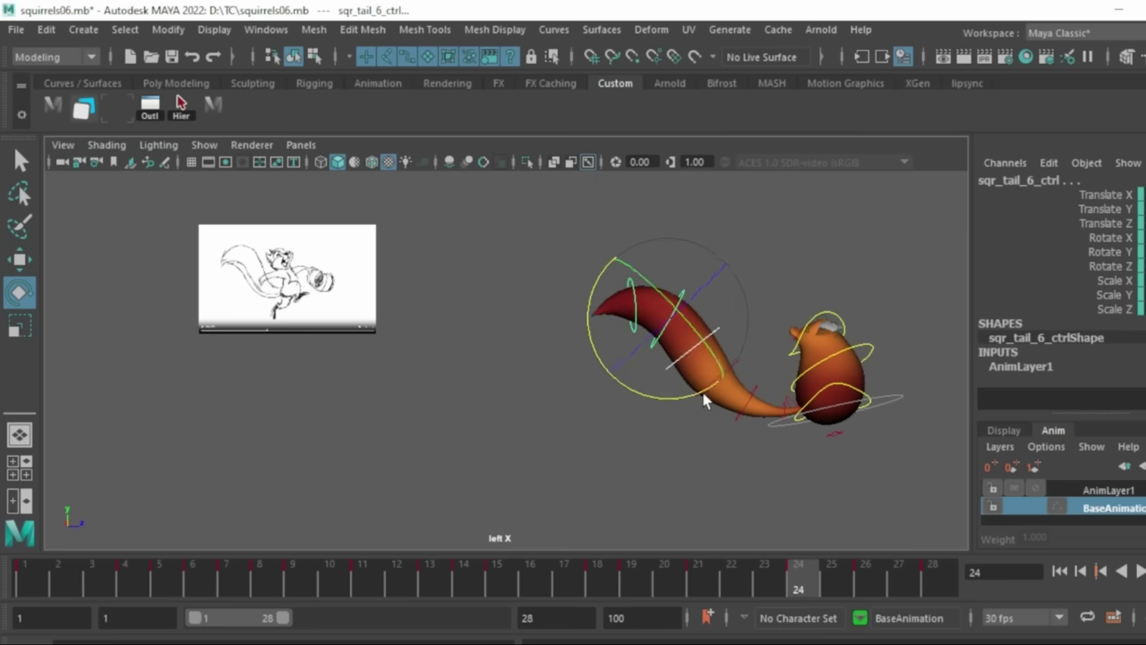
click(757, 461)
drag(789, 448, 804, 416)
drag(797, 491, 784, 488)
- Scrub through the whole run, then rotate the outer and base tail controls at frame 16
drag(777, 571, 934, 570)
mouse_move(27, 587)
mouse_down()
mouse_move(330, 540)
mouse_move(642, 535)
mouse_move(551, 564)
mouse_move(600, 566)
mouse_move(529, 583)
mouse_move(534, 593)
mouse_move(585, 587)
mouse_move(528, 596)
mouse_up()
drag(606, 380, 645, 440)
drag(699, 492, 683, 507)
click(731, 309)
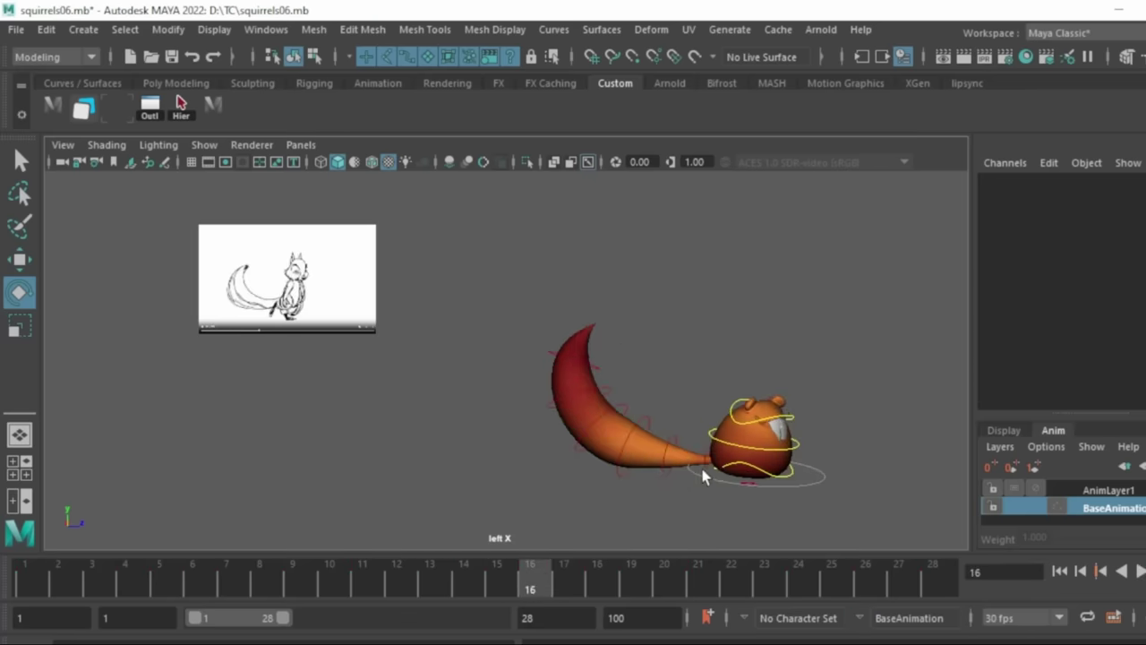
click(704, 466)
drag(802, 468, 797, 451)
- Scrub through the squirrel animation to review the tail's overlapping motion
drag(508, 582, 627, 568)
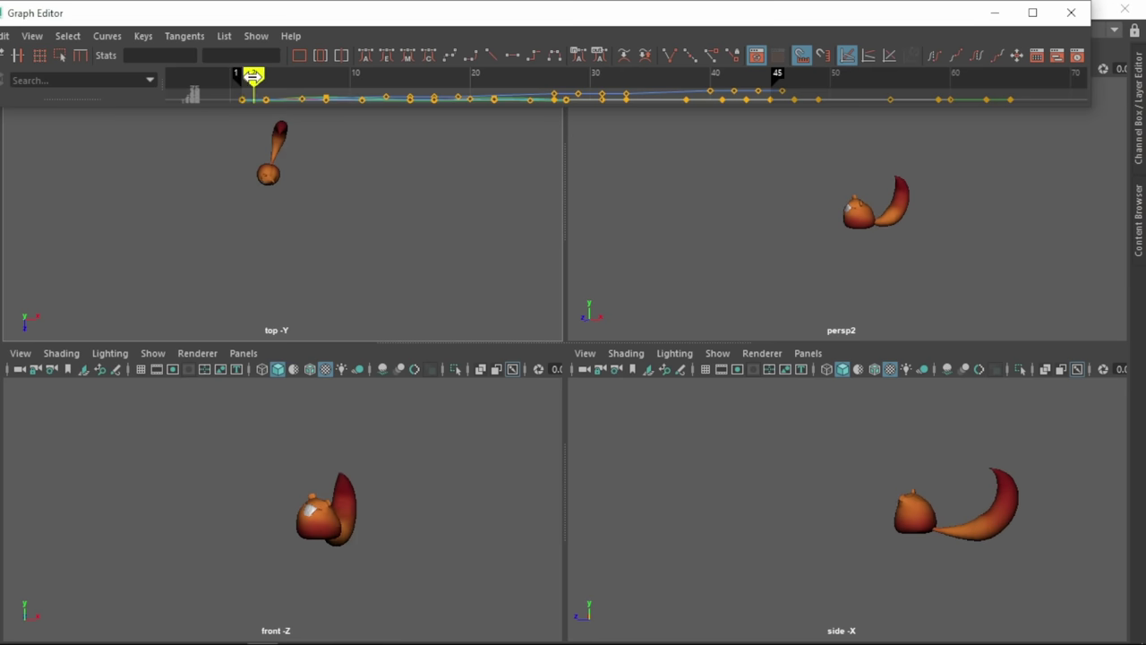
drag(253, 76, 764, 132)
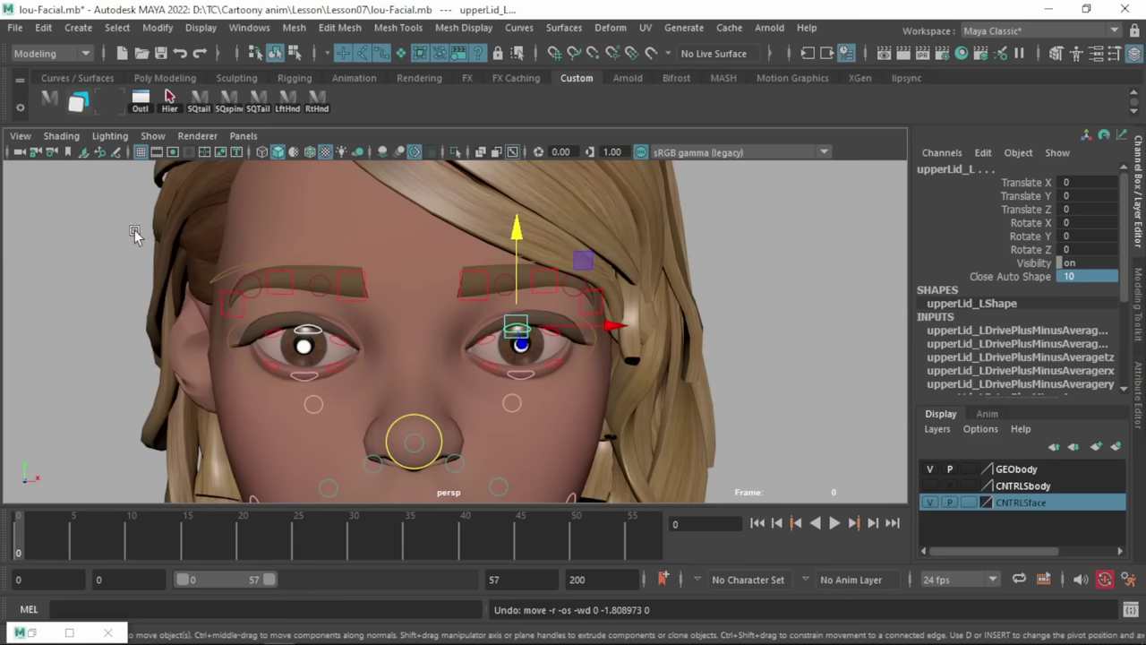
- Select the girl's eye and eyebrow controls, key them at frame 0 and enlarge the viewport beside the channel values
drag(166, 231, 683, 484)
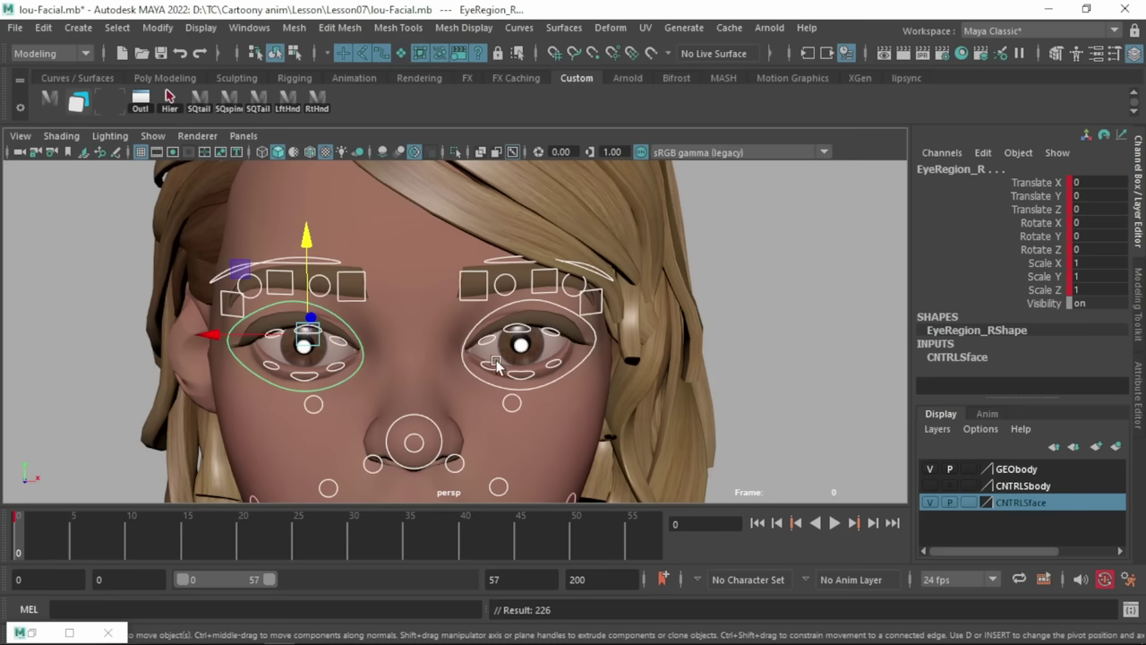
key(ctrl+space)
click(1133, 136)
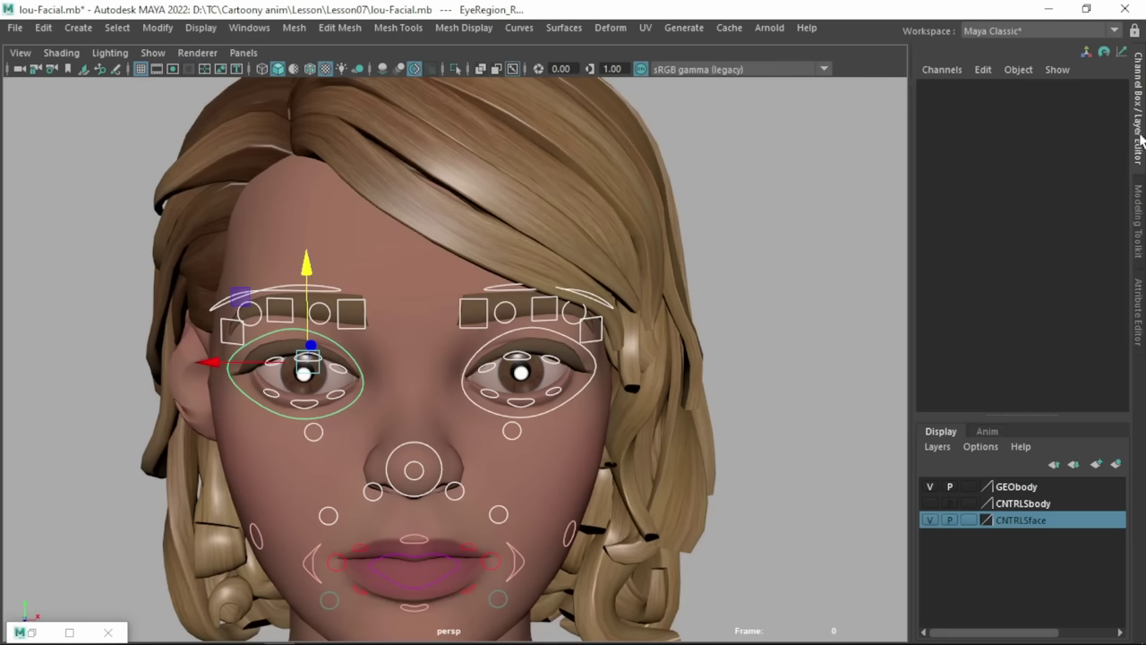
- Select both upper eyelid controls and lower them to a Translate Y of about -1.13
click(762, 372)
click(517, 369)
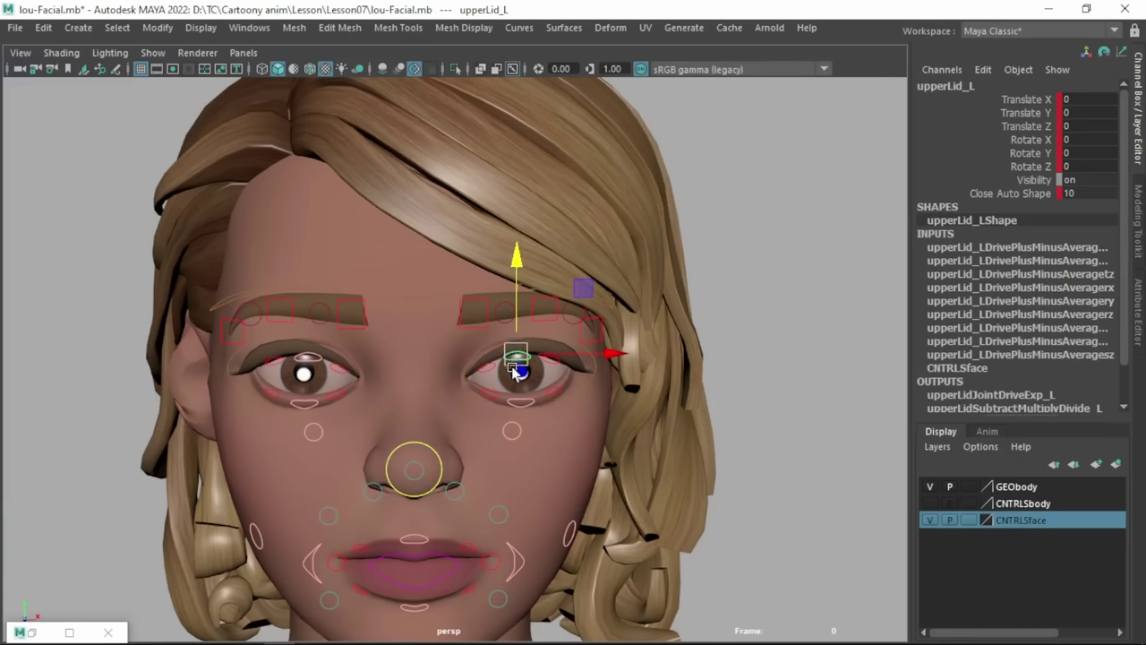
click(304, 362)
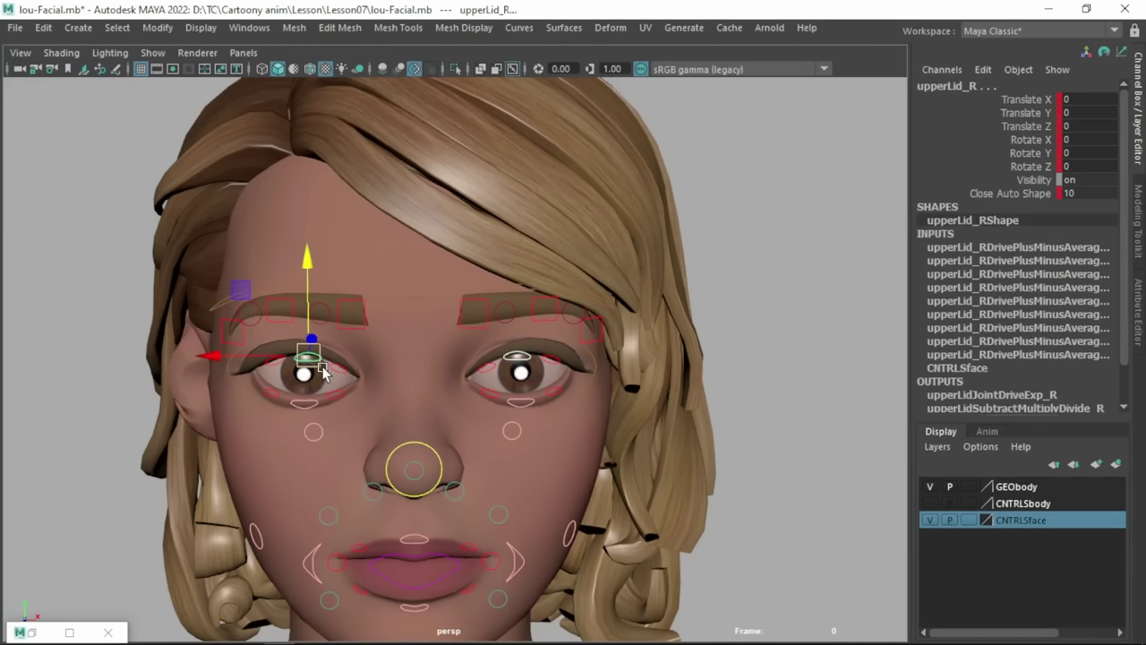
drag(308, 260, 312, 306)
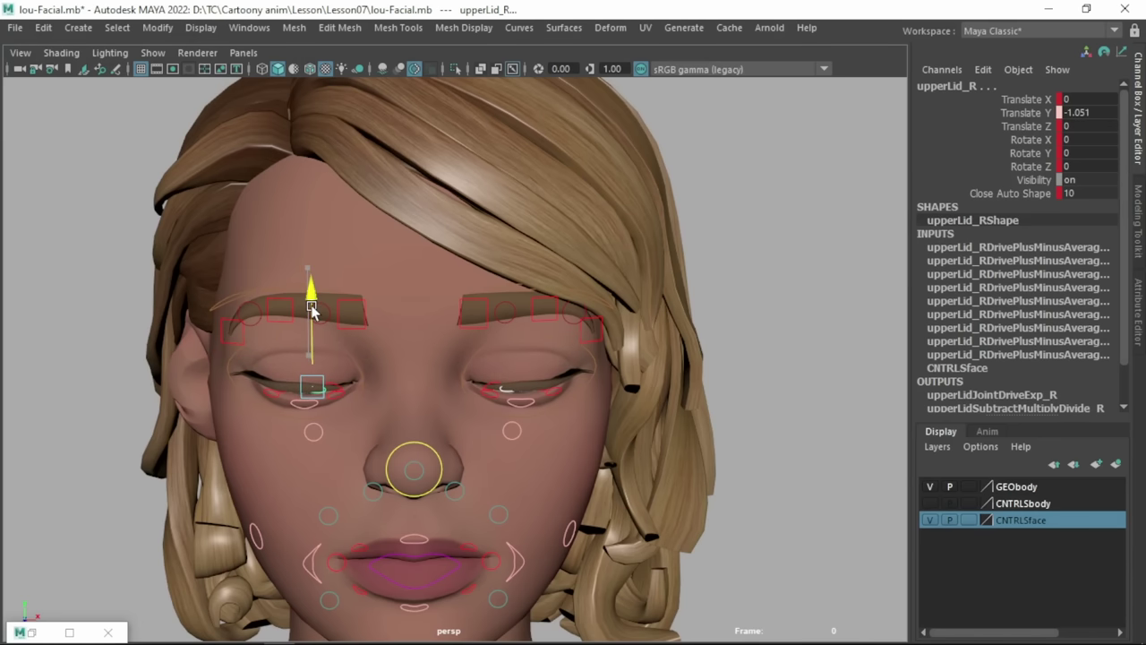
- Lower both upper eyelids further to a Translate Y of about -1.43, checking the closure from below
alt+drag(397, 440, 434, 394)
alt+right_drag(409, 395, 482, 469)
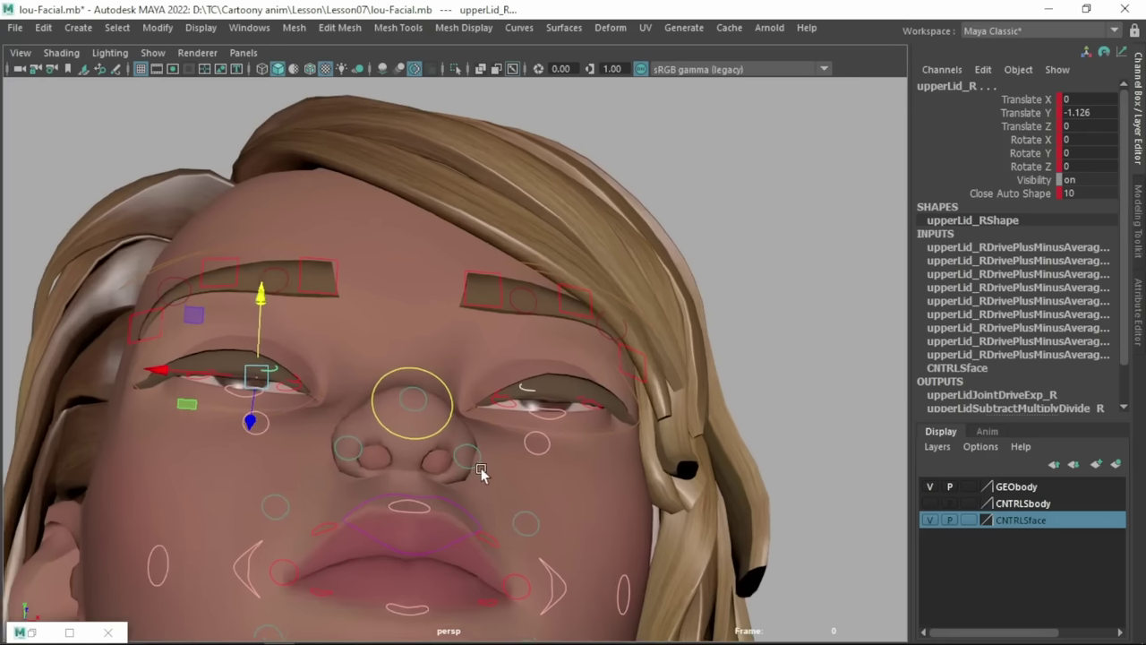
drag(263, 303, 263, 310)
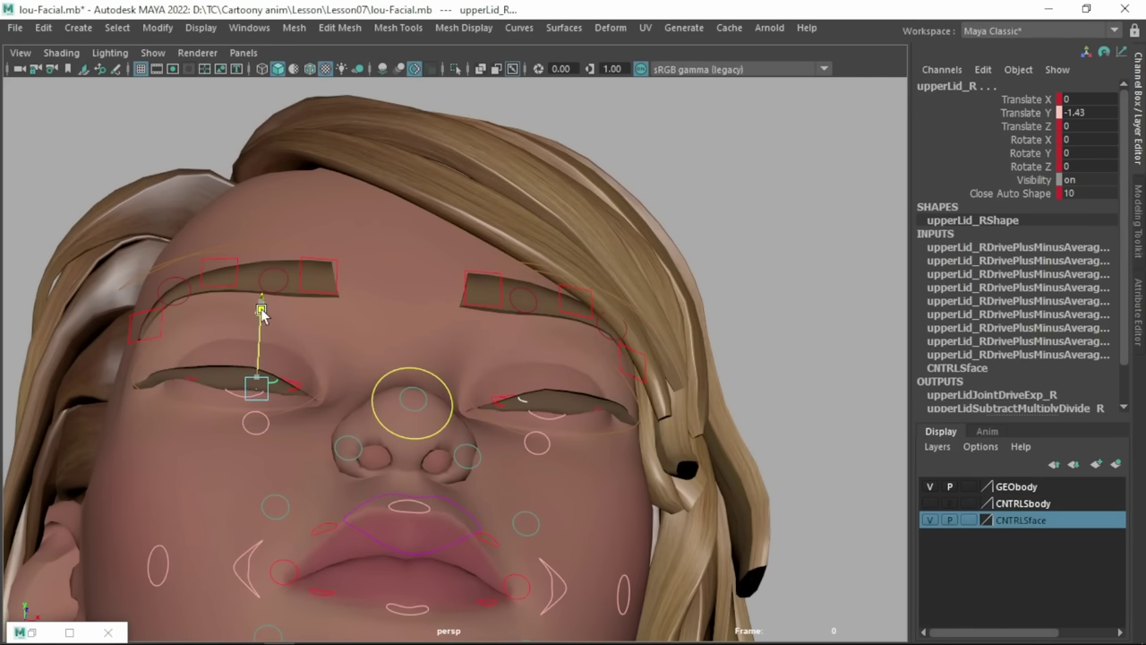
alt+drag(482, 458, 457, 512)
alt+right_drag(458, 512, 487, 510)
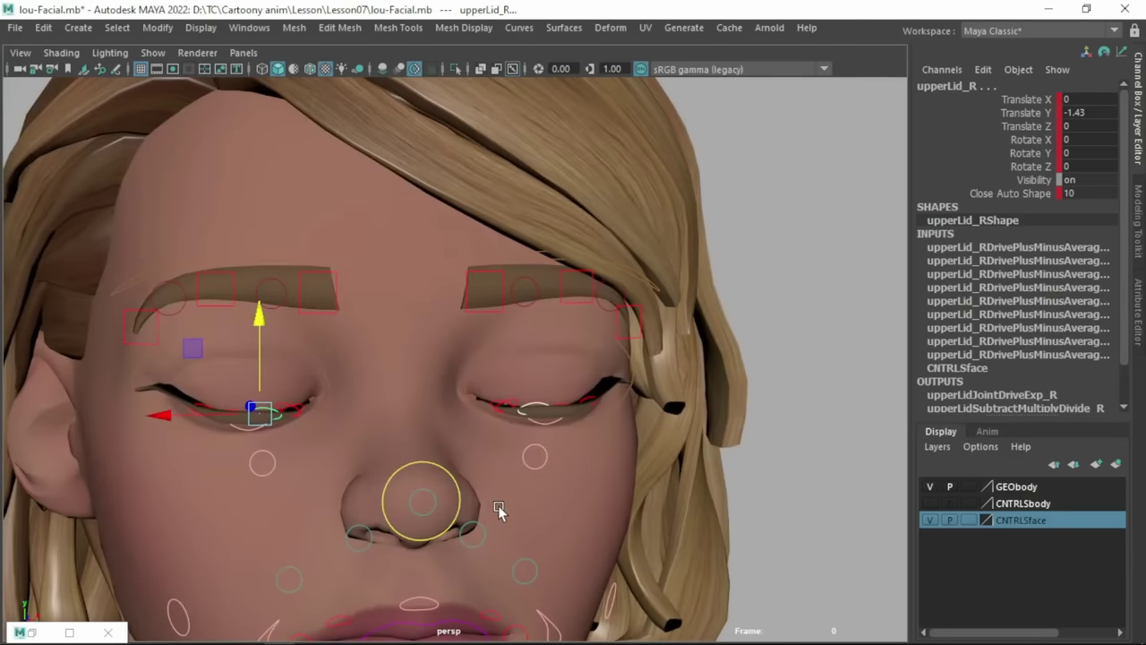
- Raise both upper eyelids to a Translate Y of about -1.03, then undo the recent eyelid moves
drag(263, 322, 260, 297)
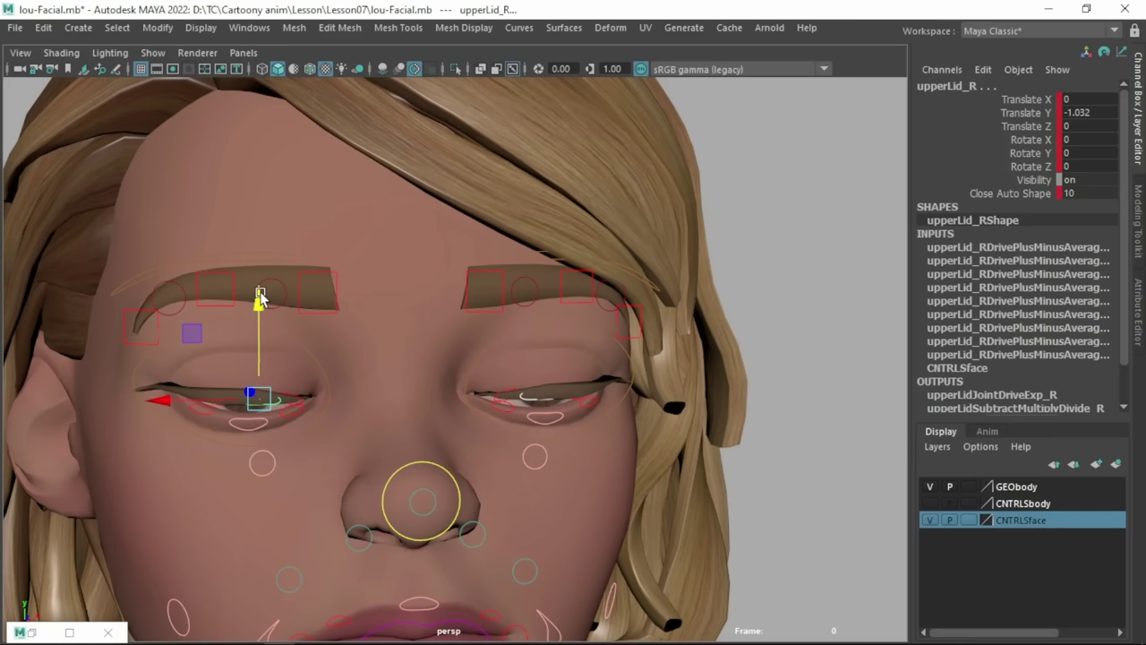
key(ctrl+z)
alt+drag(535, 432, 465, 479)
key(ctrl+z)
key(ctrl+z)
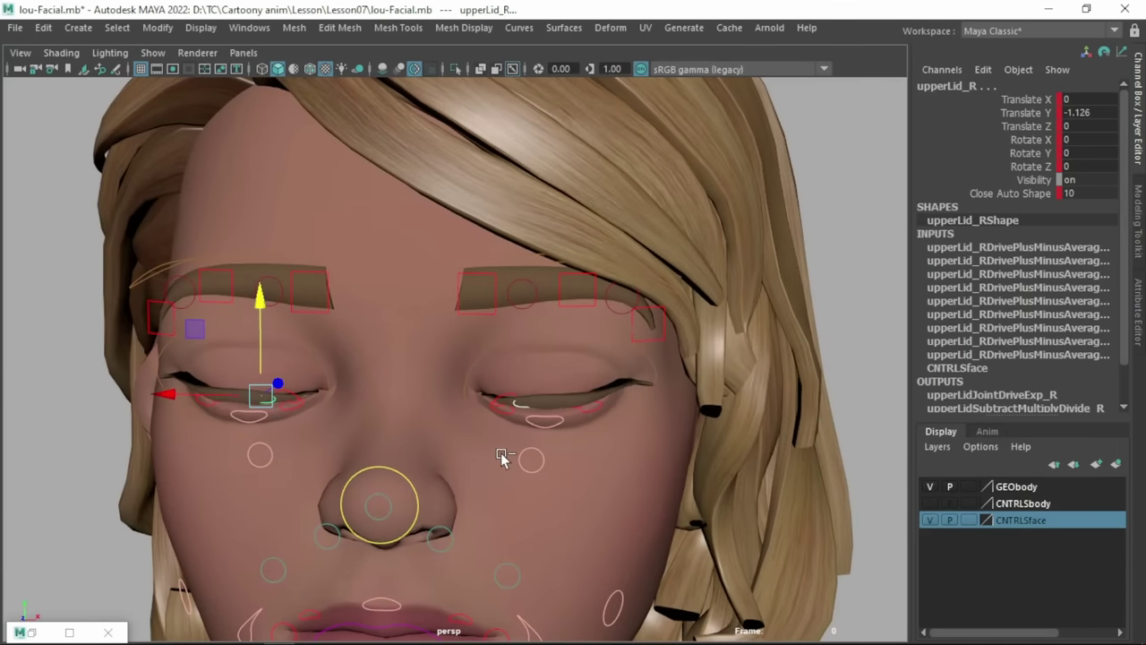
- Try half-closing both upper eyelids at a Translate Y of about -0.62, then undo the move
alt+drag(506, 455, 450, 454)
drag(254, 256, 253, 267)
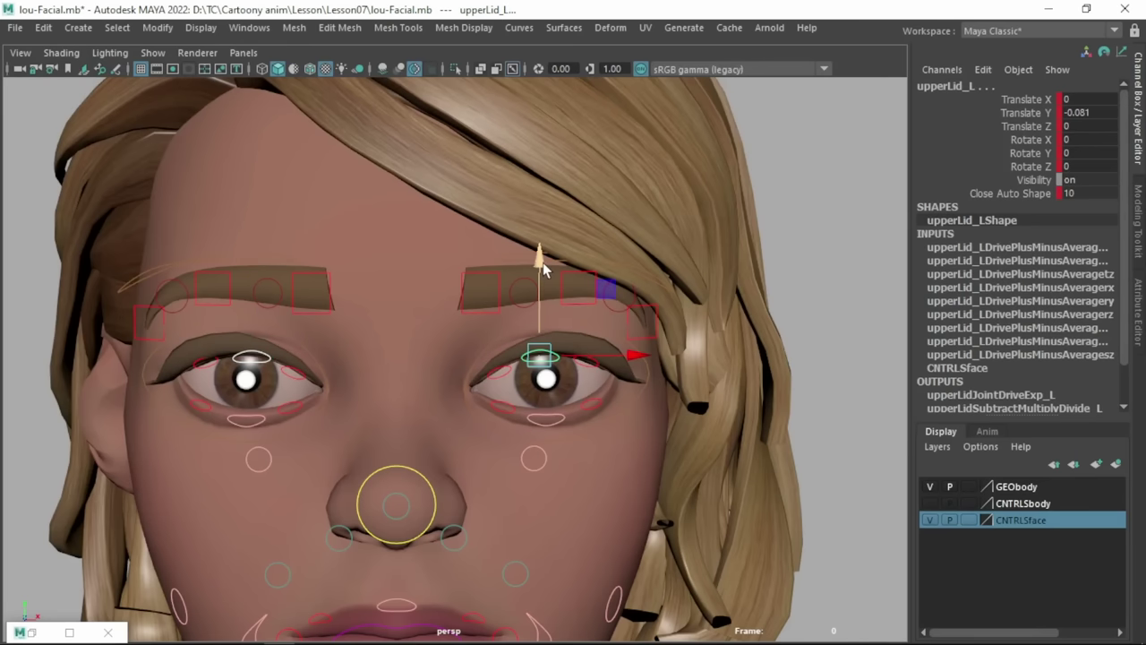
drag(542, 262, 536, 297)
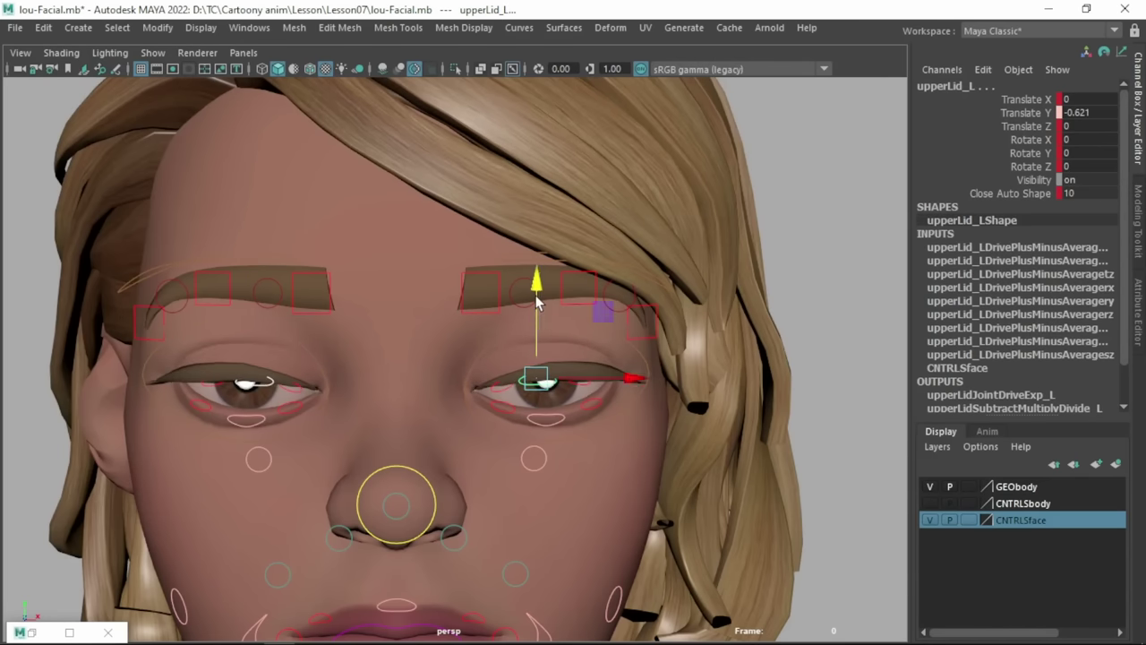
key(ctrl+z)
- Select both lower eyelid controls, try raising them slightly, and undo the move
click(258, 422)
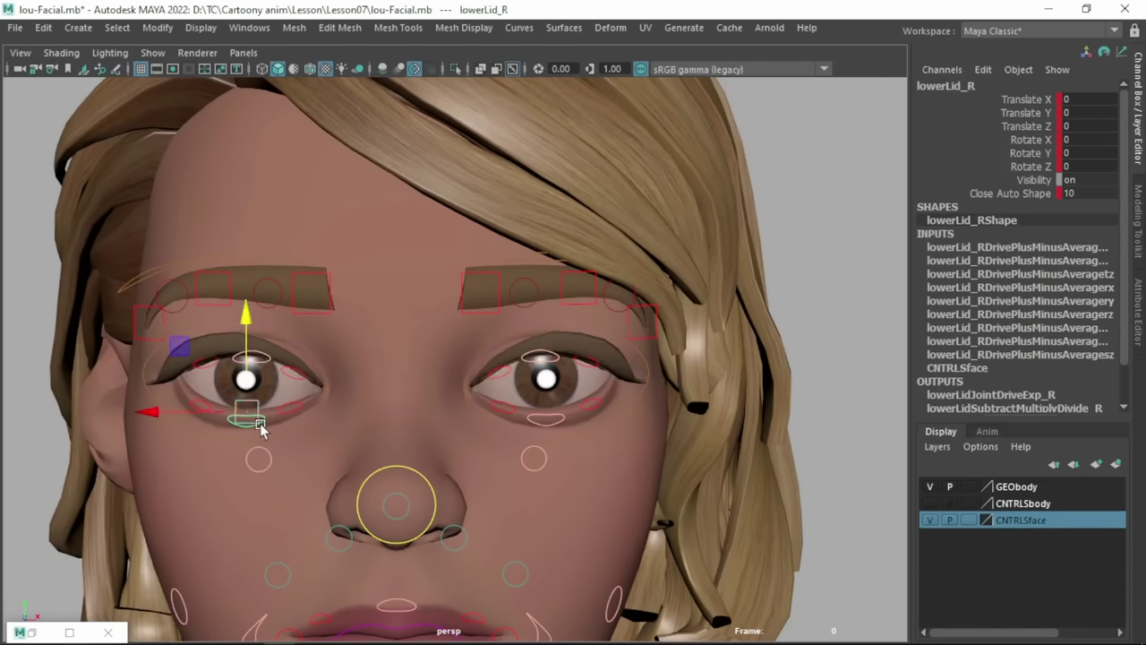
shift+click(555, 417)
mouse_move(546, 302)
mouse_down()
mouse_move(548, 277)
mouse_move(549, 295)
mouse_up()
key(ctrl+z)
scroll(570, 444, down, 1)
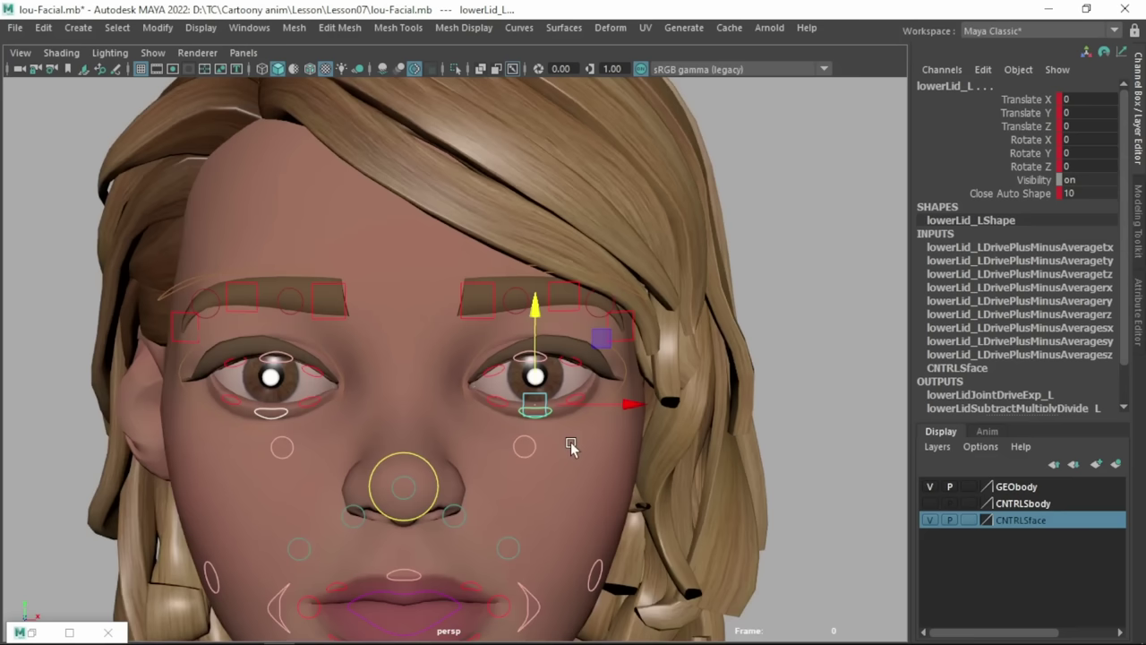
- Pull both smile controls outward and upward to a Translate X of about 0.43 and Translate Y of about 0.97
click(532, 610)
shift+click(278, 599)
drag(216, 602, 194, 600)
drag(287, 523, 301, 472)
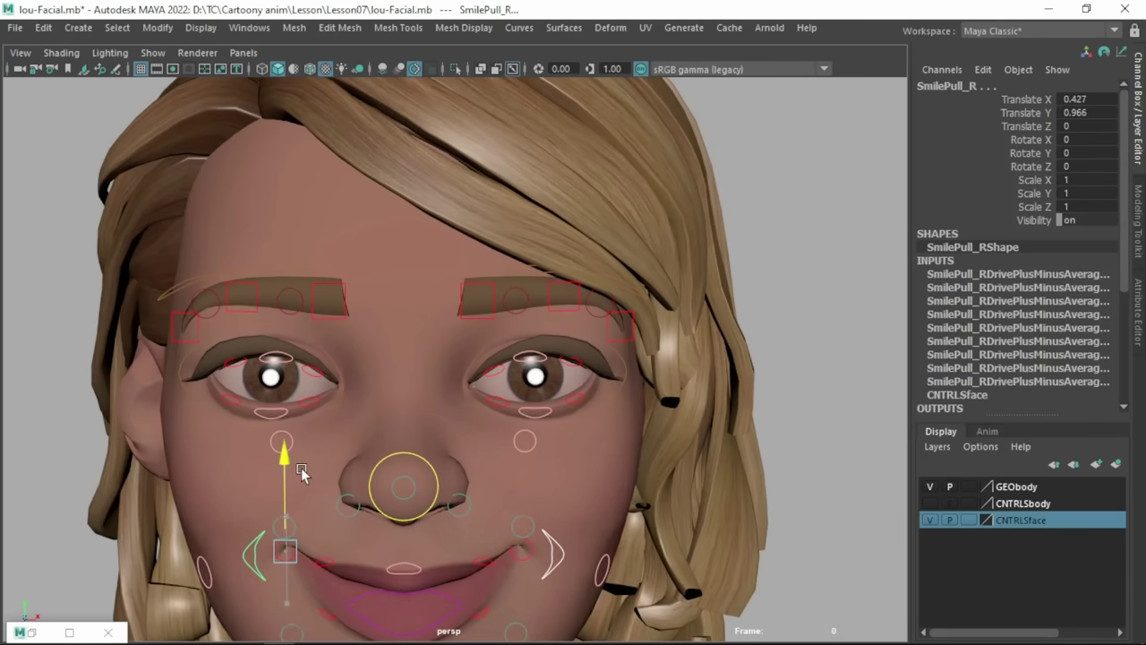
- Try raising both cheek raiser controls under the eyes, then select the character's right lower eyelid control
click(525, 443)
click(282, 441)
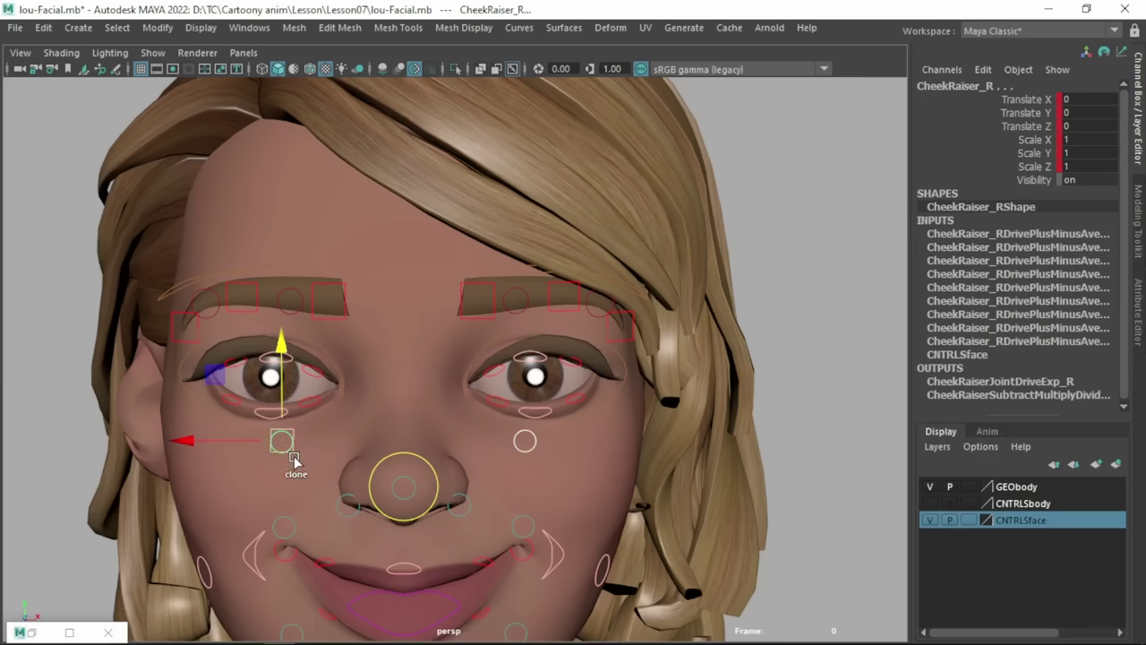
drag(285, 351, 285, 333)
click(270, 405)
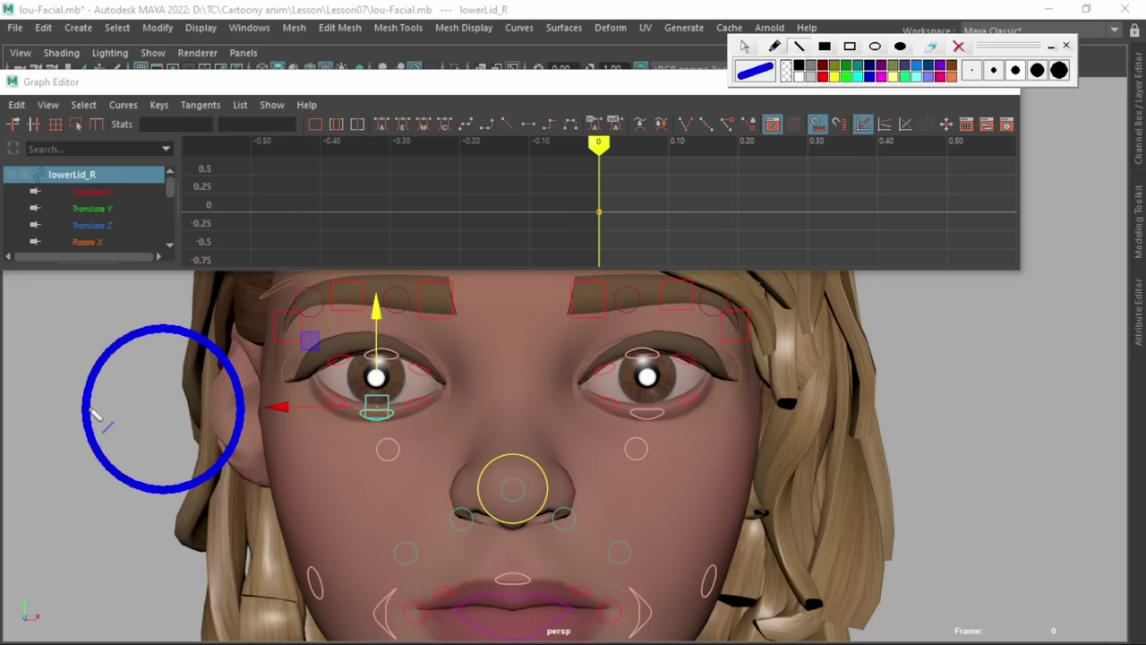
- Draw blue annotation lines for the eyelids across the circle diagram and over the character's right eye
drag(85, 408, 242, 414)
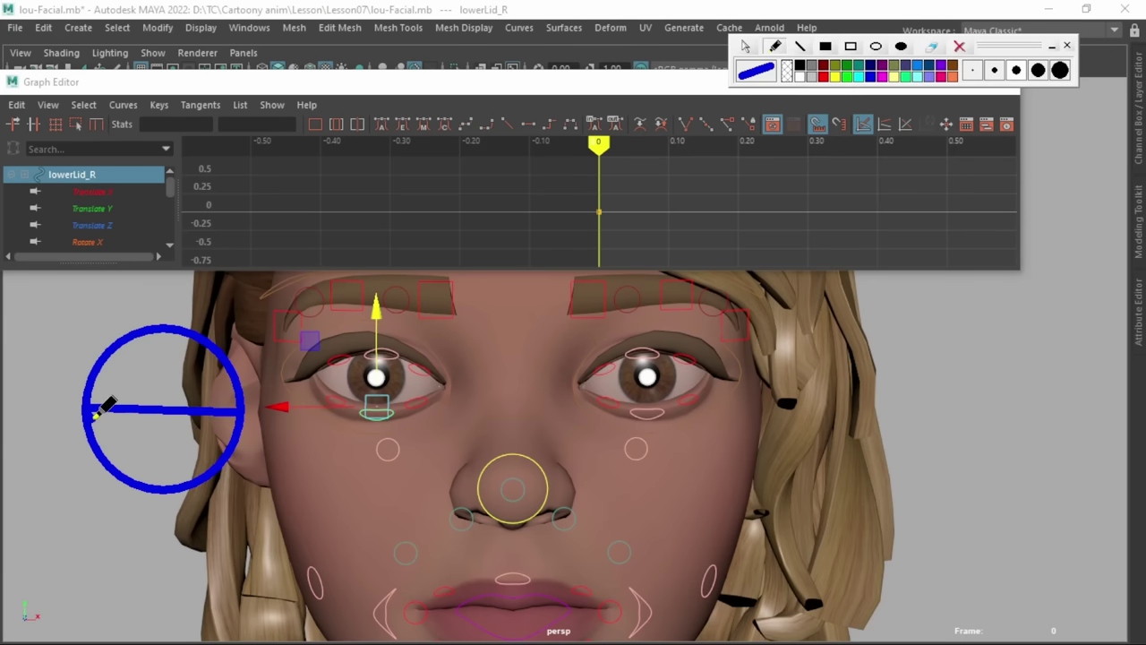
mouse_move(92, 413)
mouse_down()
mouse_move(118, 441)
mouse_move(153, 451)
mouse_move(215, 442)
mouse_move(239, 410)
mouse_move(186, 363)
mouse_move(141, 357)
mouse_move(103, 387)
mouse_up()
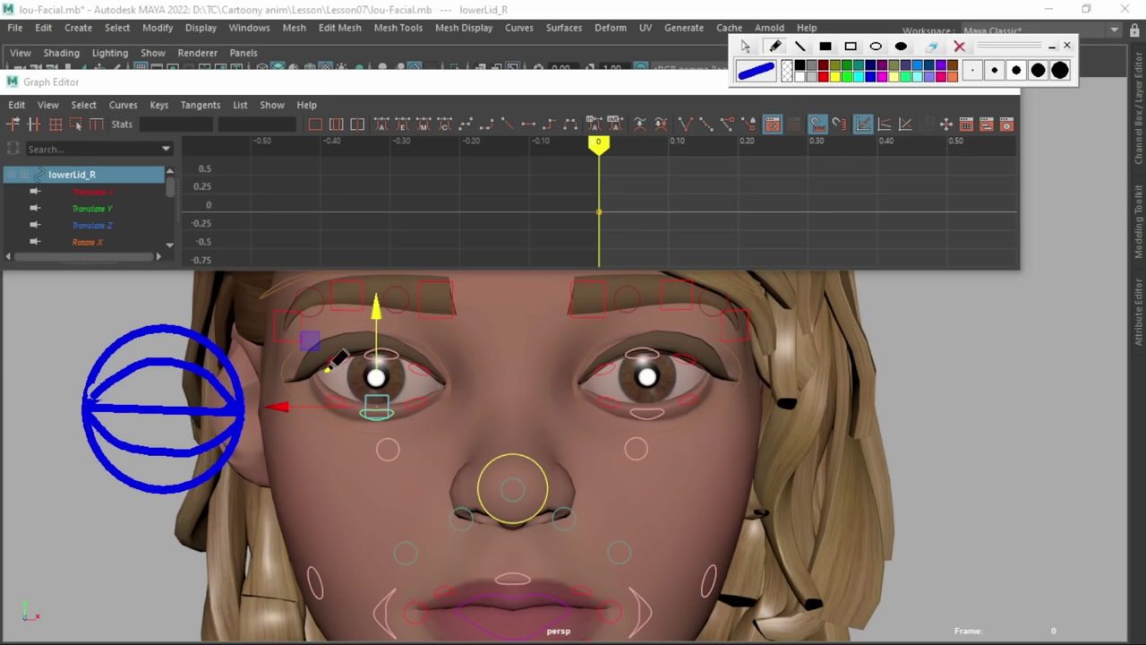
drag(313, 373, 436, 383)
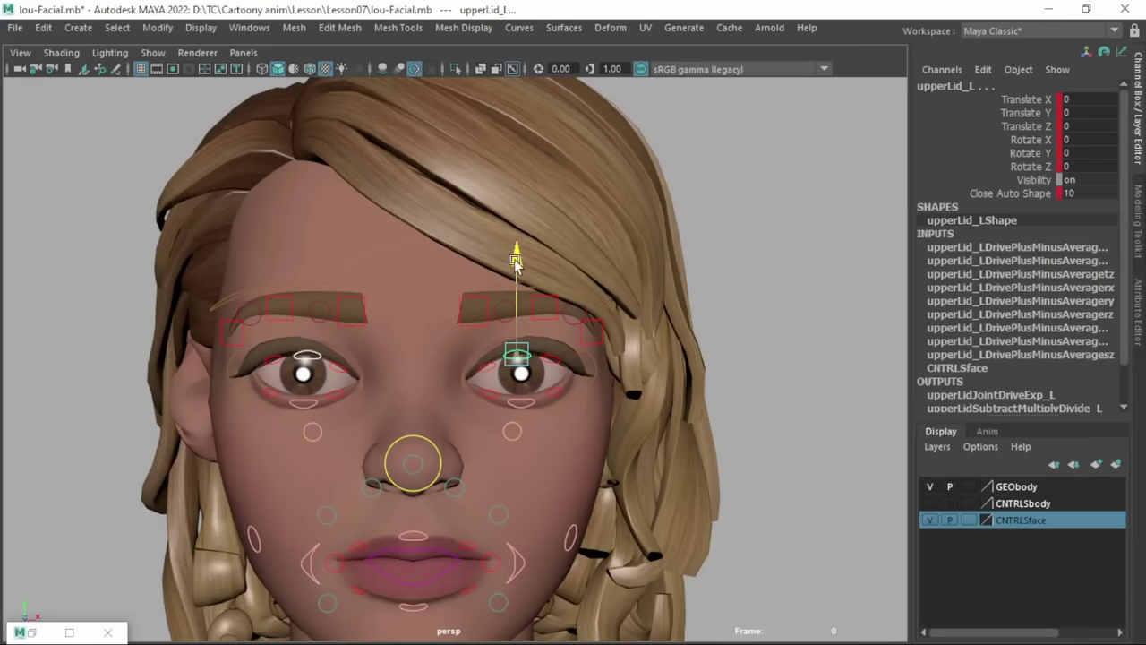
- Lower both upper eyelids and raise both lower eyelids until the eyes close, with Close Auto Shape at 10
mouse_move(514, 269)
mouse_down()
mouse_move(503, 316)
mouse_move(519, 266)
mouse_up()
click(515, 406)
click(303, 408)
click(1108, 190)
text(10)
drag(304, 302, 308, 274)
- Select both cheek raiser controls and raise them to a Translate Y of about 0.41
click(310, 420)
click(313, 437)
shift+click(515, 437)
drag(517, 325, 520, 309)
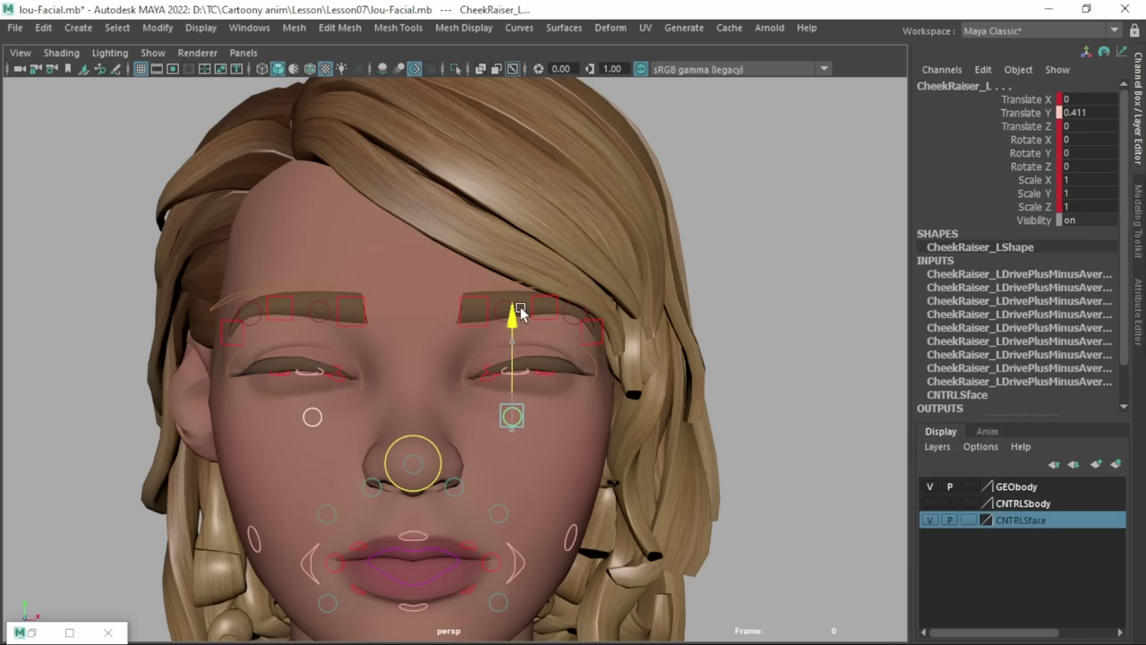
- Pull both smile controls outward to a Translate X of about 0.37 and raise them into a smile
click(515, 561)
shift+click(315, 566)
drag(291, 561, 275, 561)
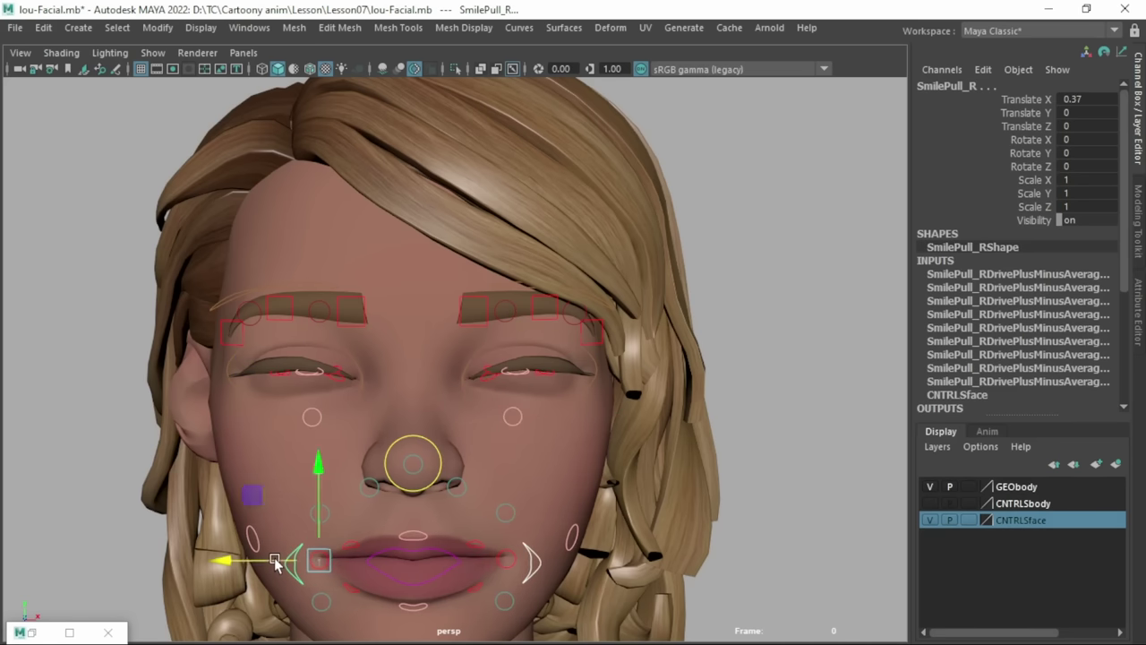
drag(318, 468, 318, 434)
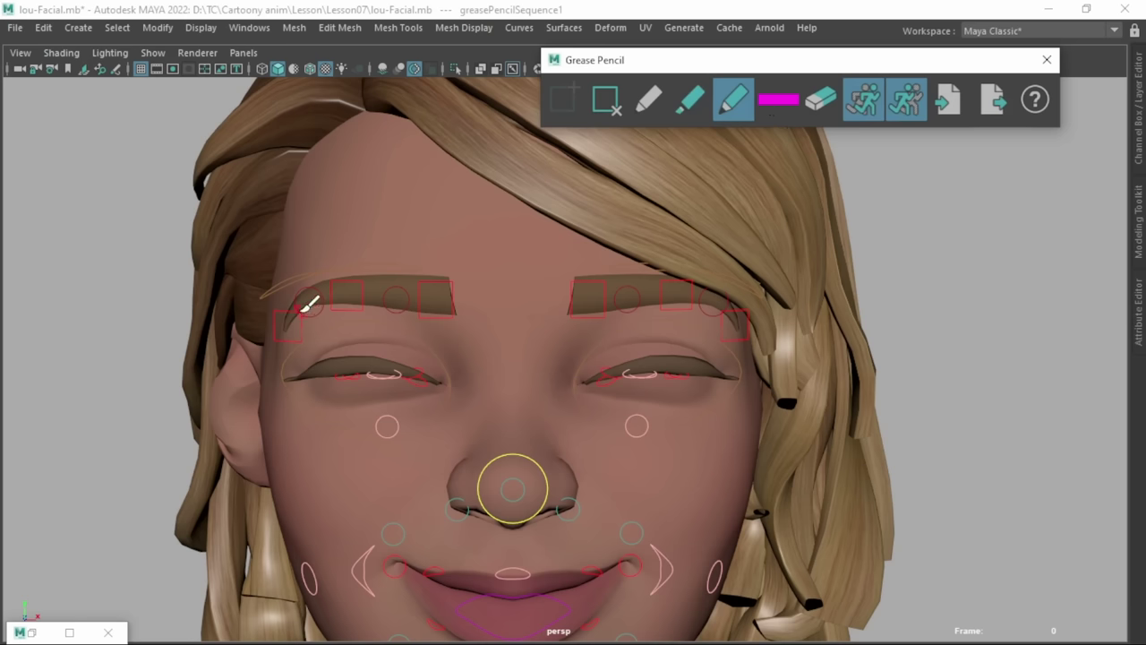
- Trace the eyebrows, closed upper eyelids, cheek controls and smile line with magenta Grease Pencil strokes
click(295, 311)
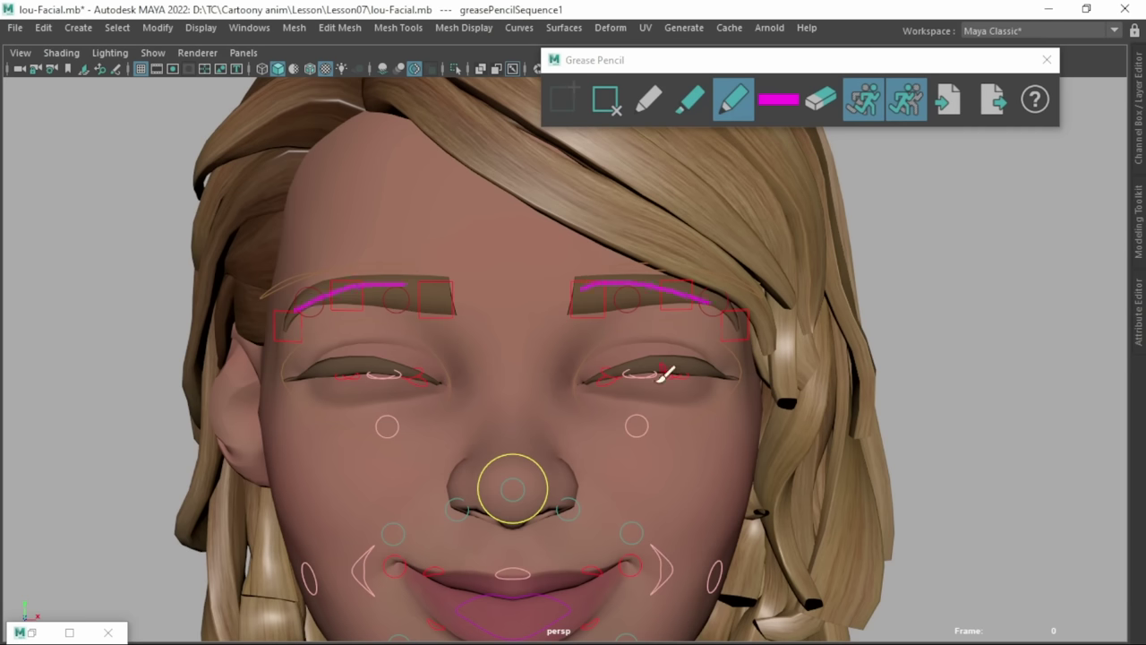
drag(584, 376, 717, 362)
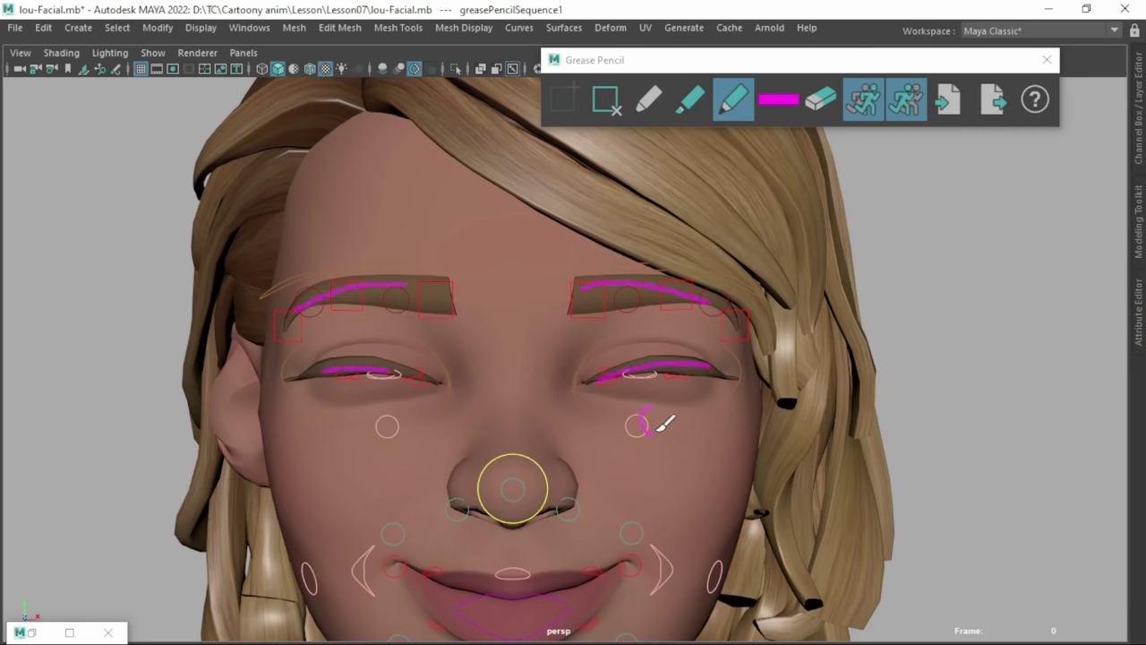
drag(440, 546, 630, 538)
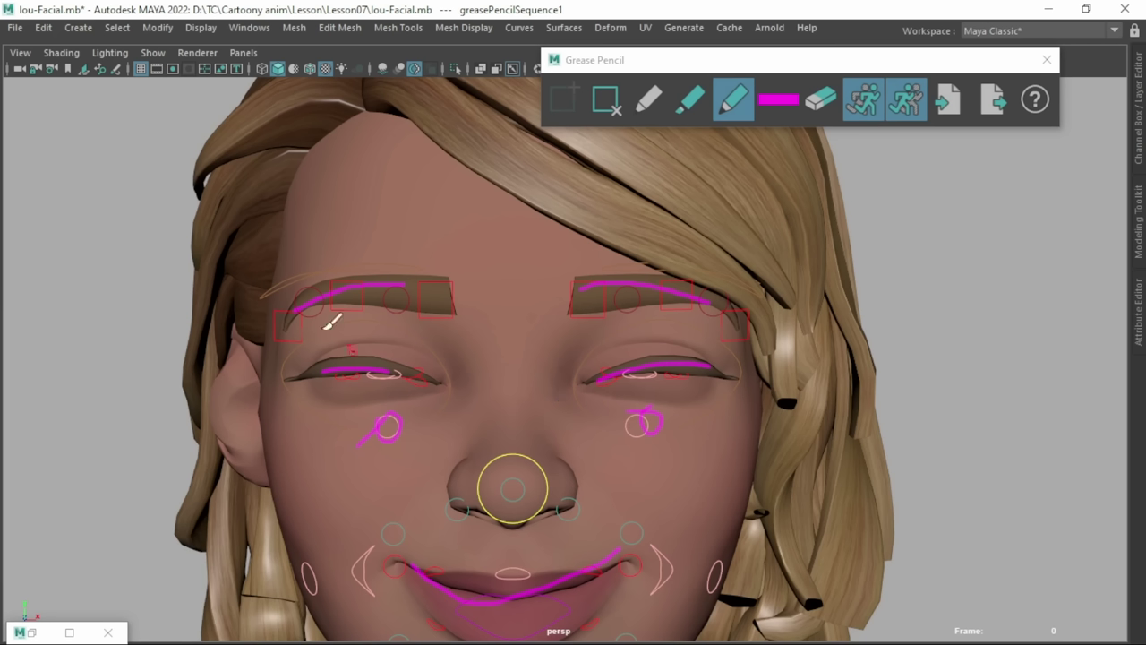
drag(445, 576, 633, 548)
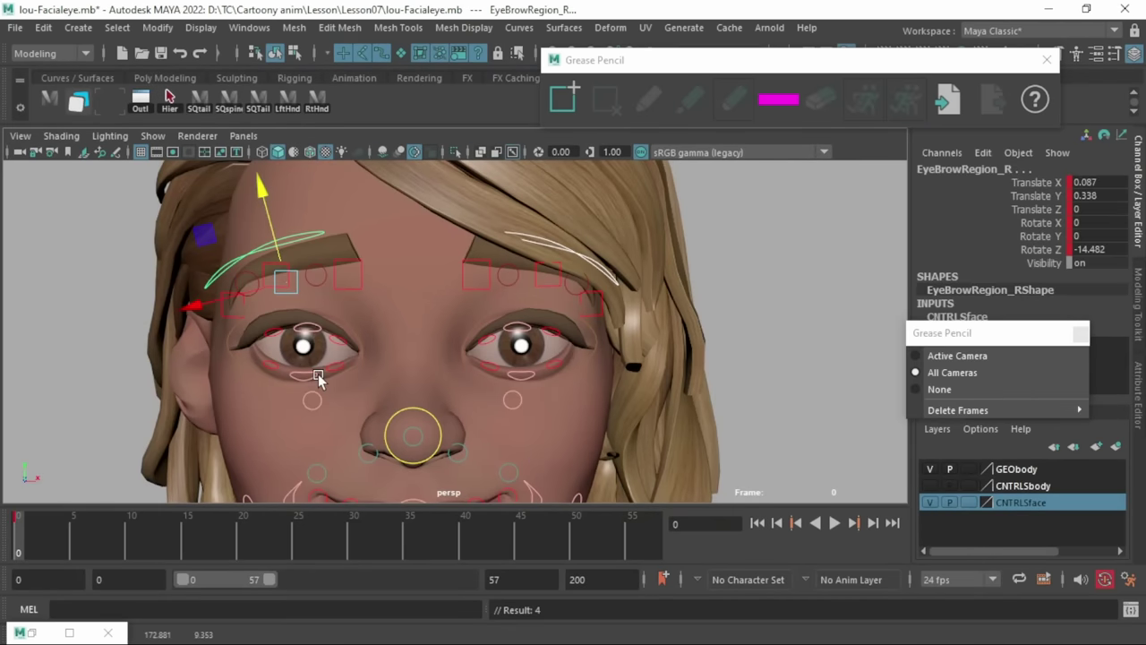
- Rotate each upper eyelid control slightly around Z to try tilting the lids with the brows
click(317, 327)
click(522, 323)
key(e)
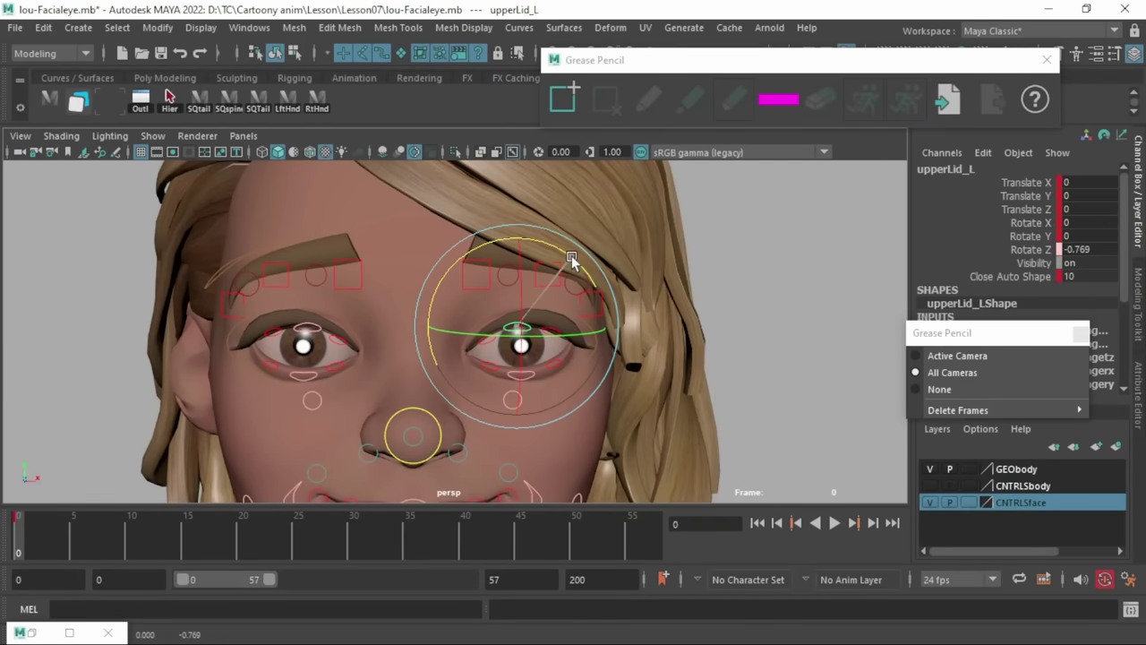
drag(571, 255, 499, 258)
drag(585, 268, 586, 270)
click(306, 324)
drag(361, 262, 353, 251)
- Rotate each lower eyelid control slightly around Z to try tilting the lower lids
click(520, 375)
key(Caps_Lock)
mouse_move(577, 299)
mouse_down()
mouse_move(586, 311)
mouse_move(571, 296)
mouse_up()
click(302, 375)
drag(374, 315, 380, 323)
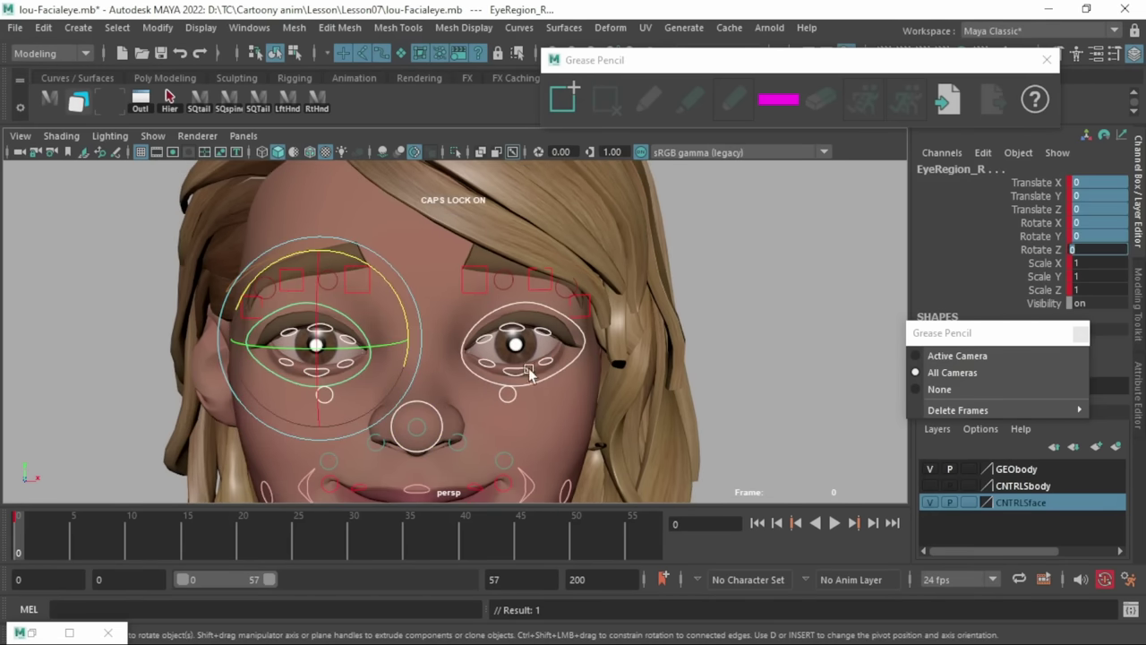
- Reset the translate and rotate values of the eye region, eyelid and nose controls to 0
text(0)
key(Return)
click(736, 258)
key(ctrl+z)
key(ctrl+z)
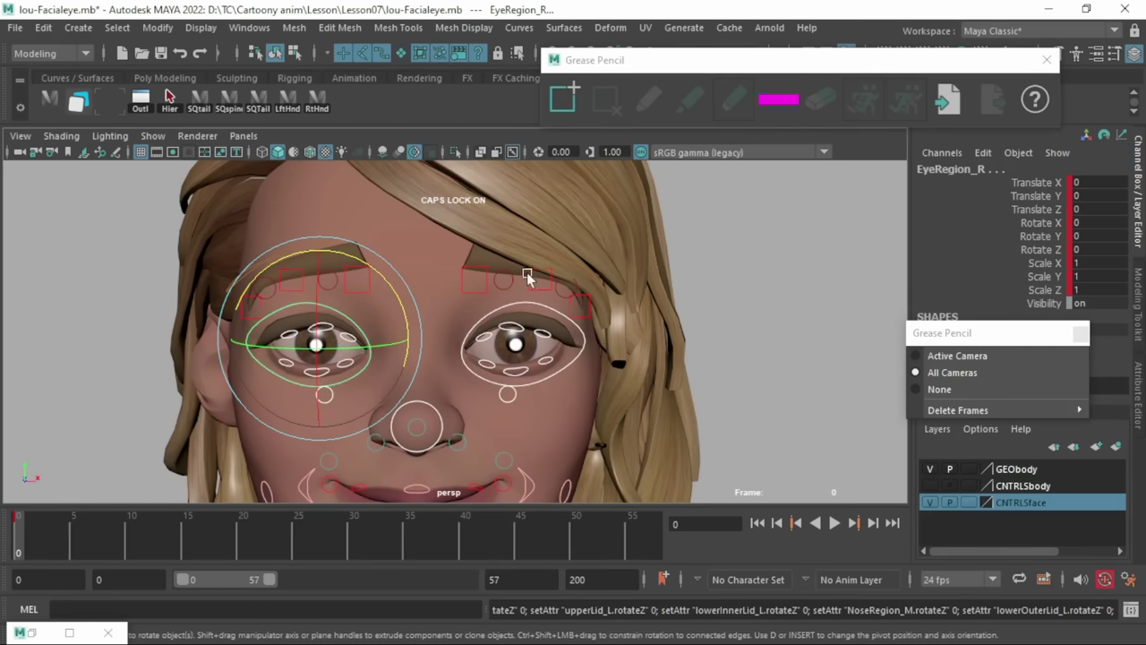
- Shorten the playback range to frames 0–9 and key the eye controls at frames 2, 4 and 6
drag(270, 579, 106, 574)
click(157, 540)
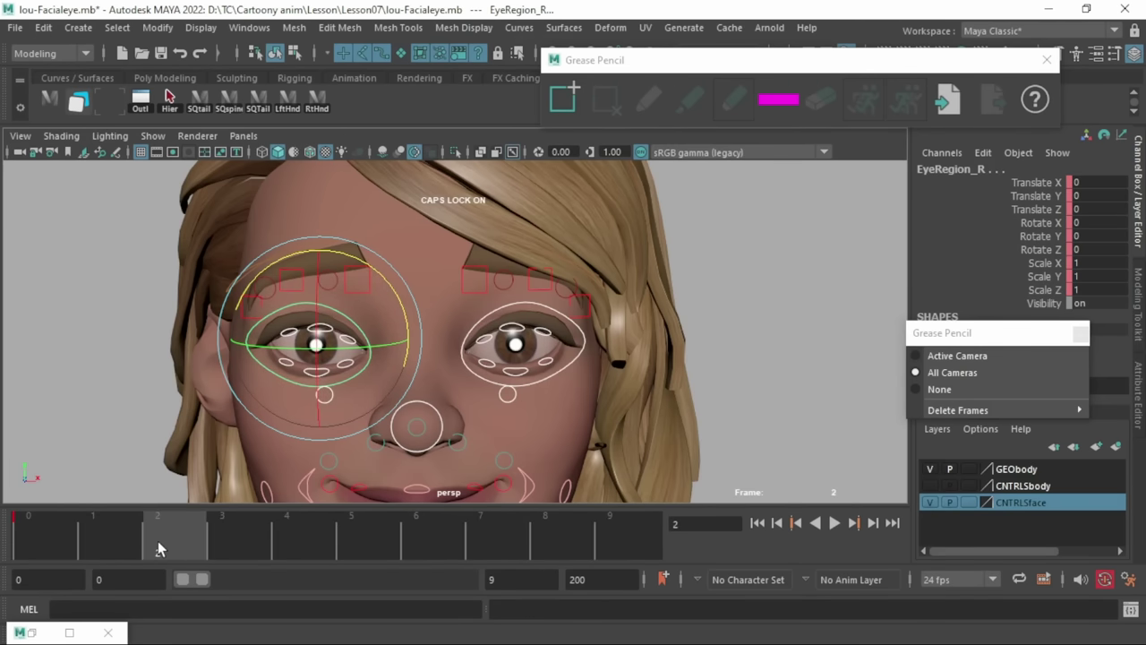
click(299, 541)
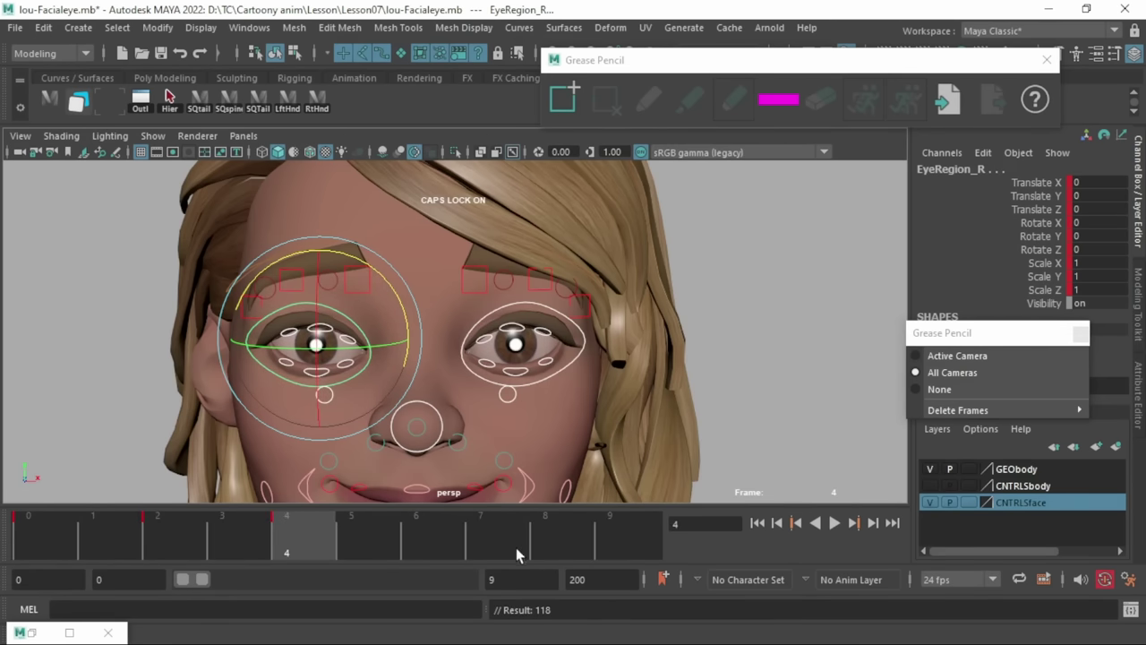
click(441, 547)
key(s)
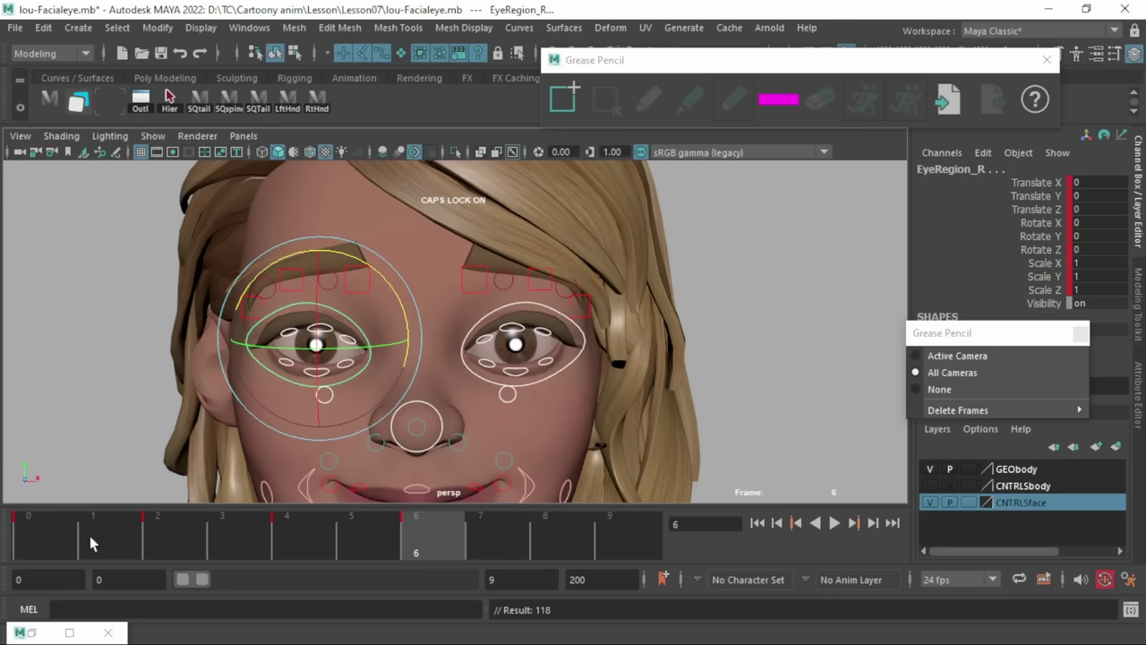
- Move the eye controls' key from frame 6 to frame 8 and check the key spacing on the timeline
click(157, 541)
click(283, 546)
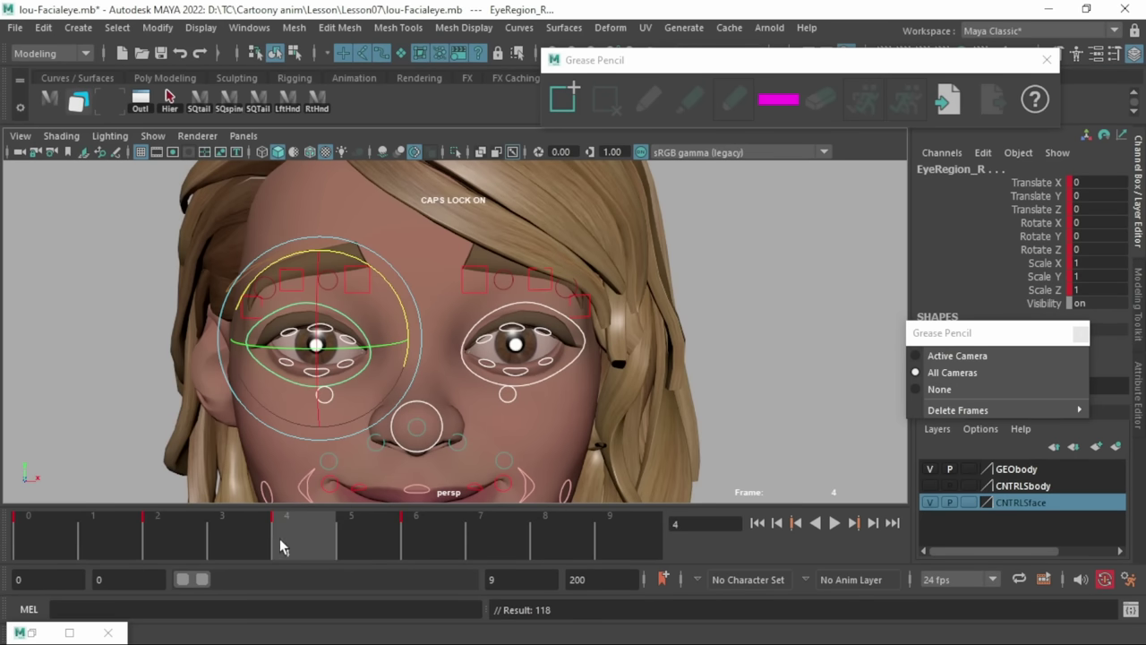
click(421, 540)
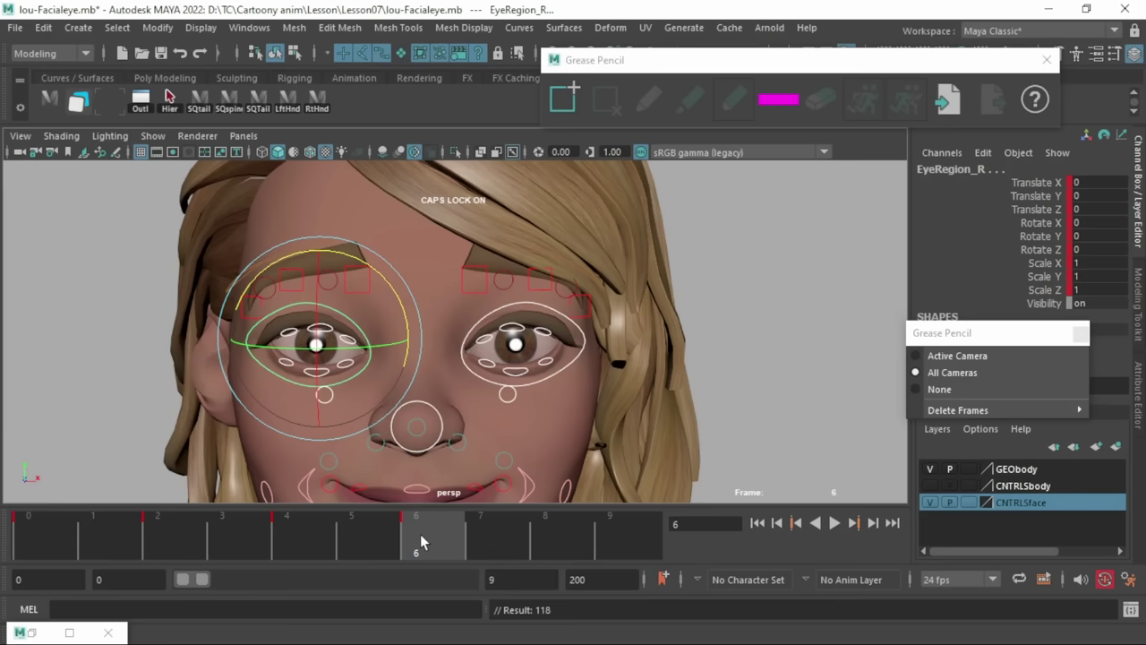
shift+click(421, 540)
drag(436, 551, 587, 560)
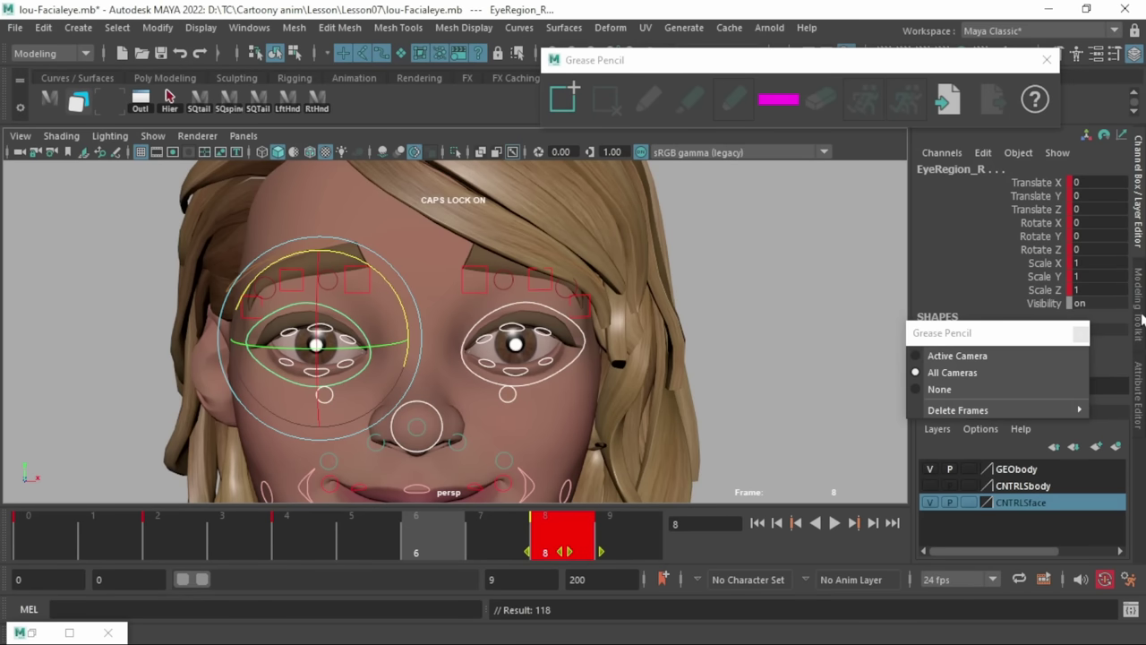
drag(53, 518, 347, 548)
click(532, 544)
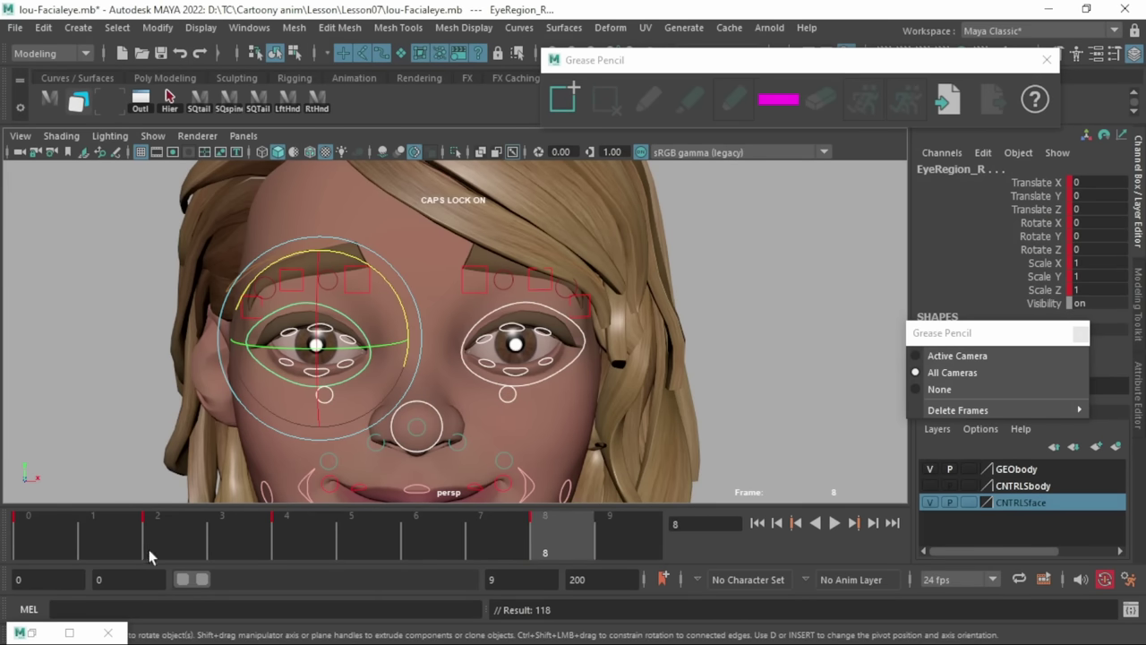
- At frame 2, lower both upper eyelid controls to a Translate Y of about -1.475 so the eyes close
click(148, 551)
click(676, 376)
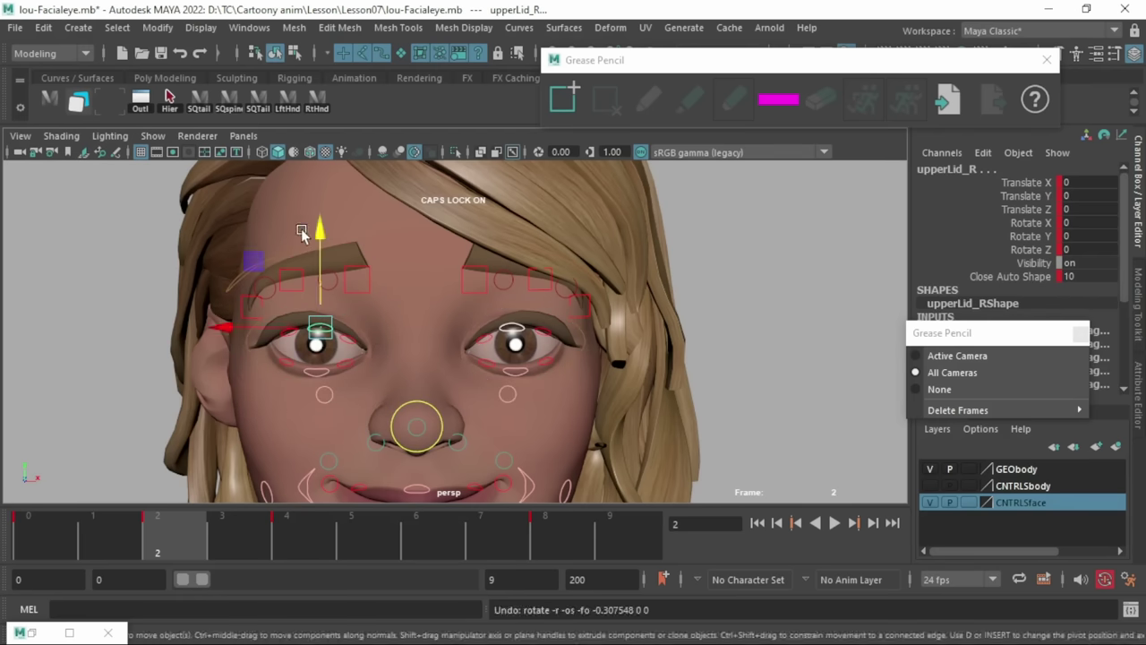
drag(320, 247, 319, 288)
alt+drag(396, 417, 422, 349)
drag(331, 274, 332, 273)
alt+drag(629, 417, 616, 475)
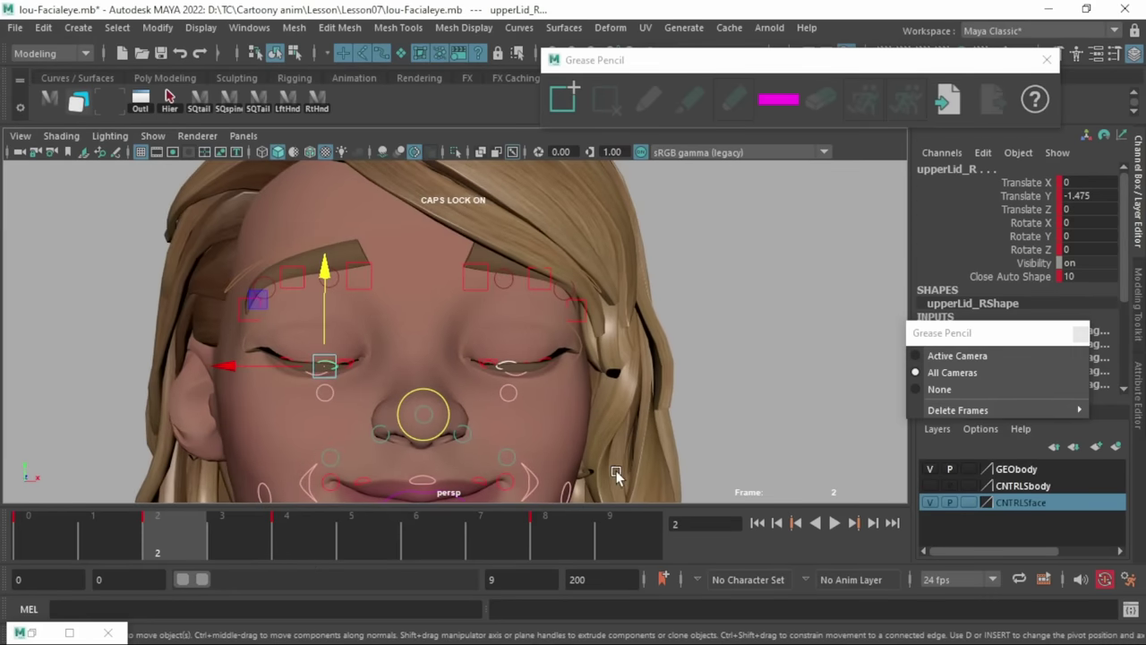
- Copy the closed upper eyelid pose from frame 2 to frame 4 and scrub through the blink to frame 8
click(280, 550)
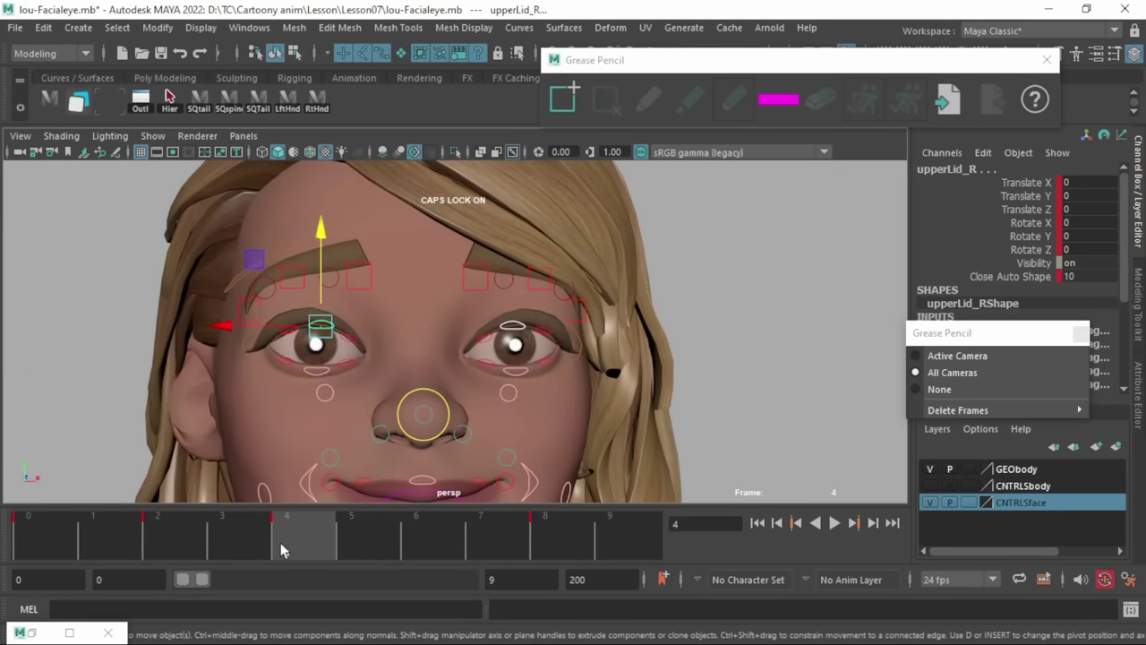
click(179, 550)
drag(178, 542, 288, 562)
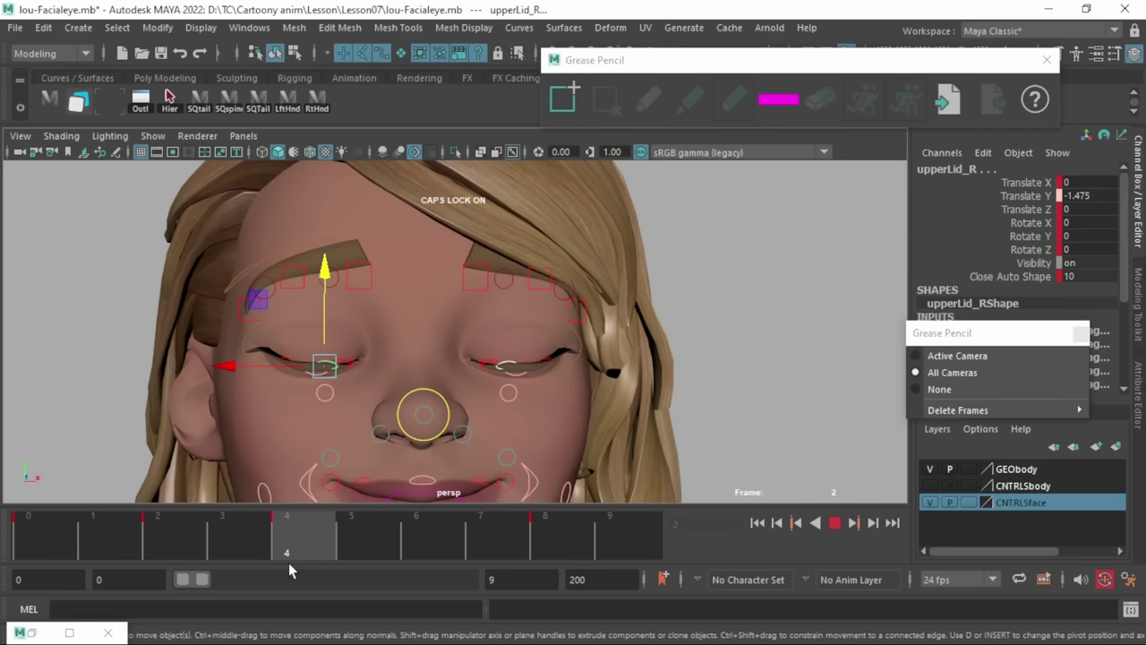
click(173, 537)
click(291, 547)
click(545, 544)
drag(55, 508, 529, 580)
drag(529, 580, 531, 580)
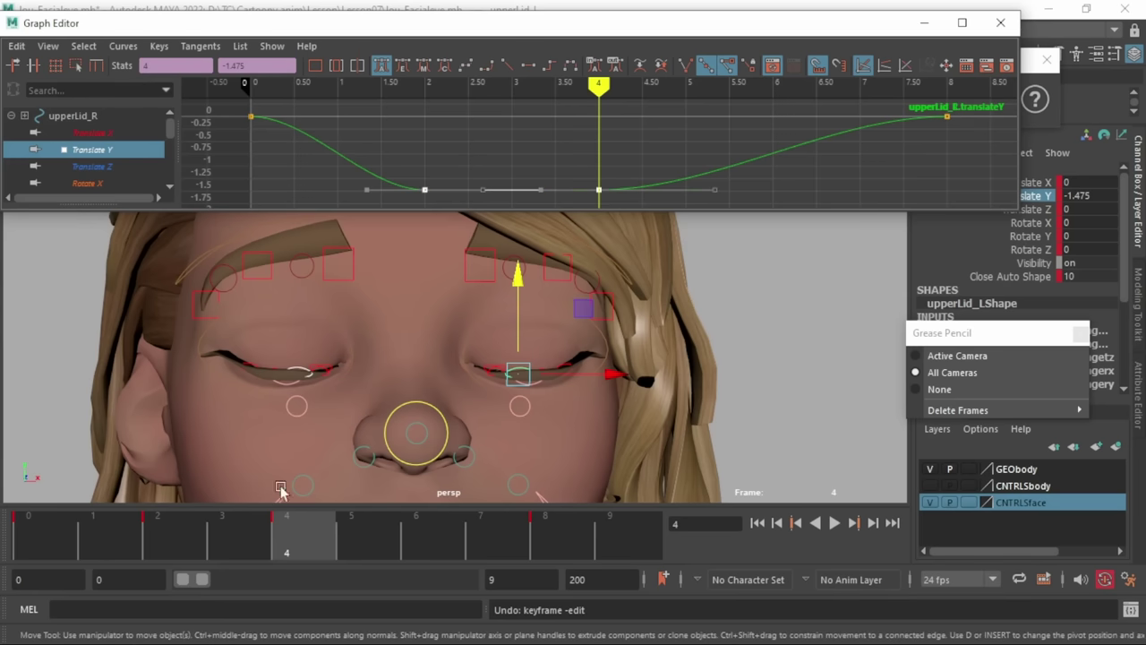
- Lower the tangent handles between frames 2 and 4 on the upper eyelids' Translate Y curves to form a shallow dip
click(247, 533)
mouse_move(397, 148)
mouse_down()
mouse_move(606, 260)
mouse_move(431, 175)
mouse_move(441, 199)
mouse_up()
click(509, 187)
click(483, 189)
middle_drag(483, 167, 483, 174)
drag(575, 165, 625, 225)
click(541, 189)
middle_drag(551, 155, 549, 159)
middle_drag(552, 509, 556, 496)
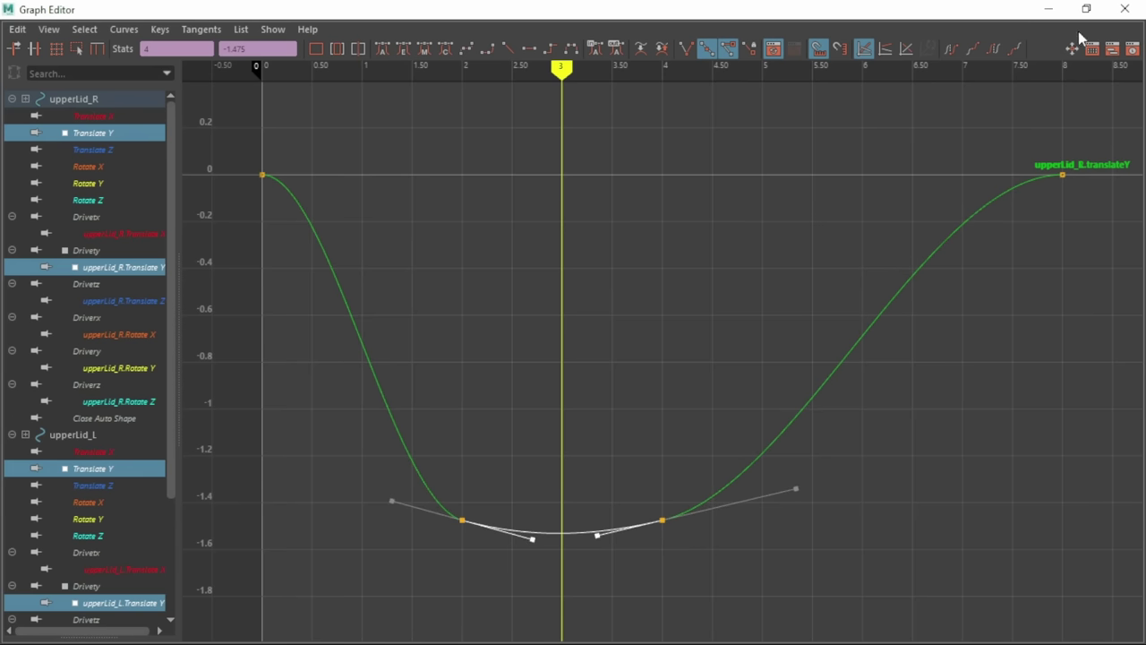
click(1086, 10)
- Scrub the start of the blink, key both upper eyelids' Translate Y at frame 1, and select that key on the curve
drag(137, 539, 284, 544)
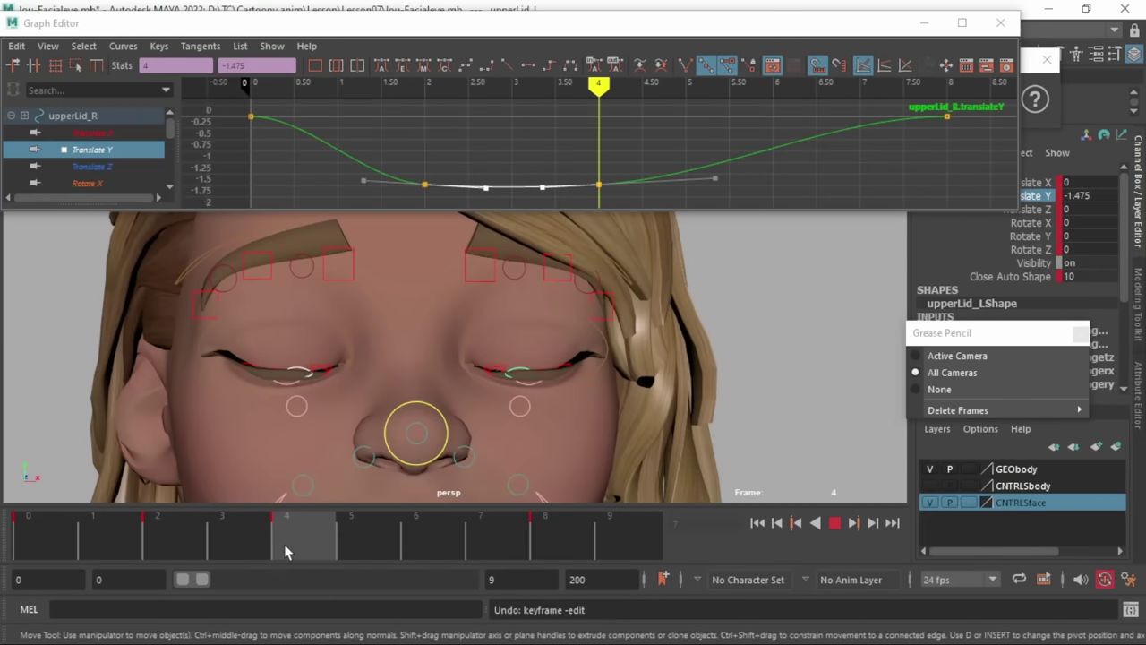
click(148, 526)
click(44, 535)
click(92, 533)
click(16, 532)
click(93, 533)
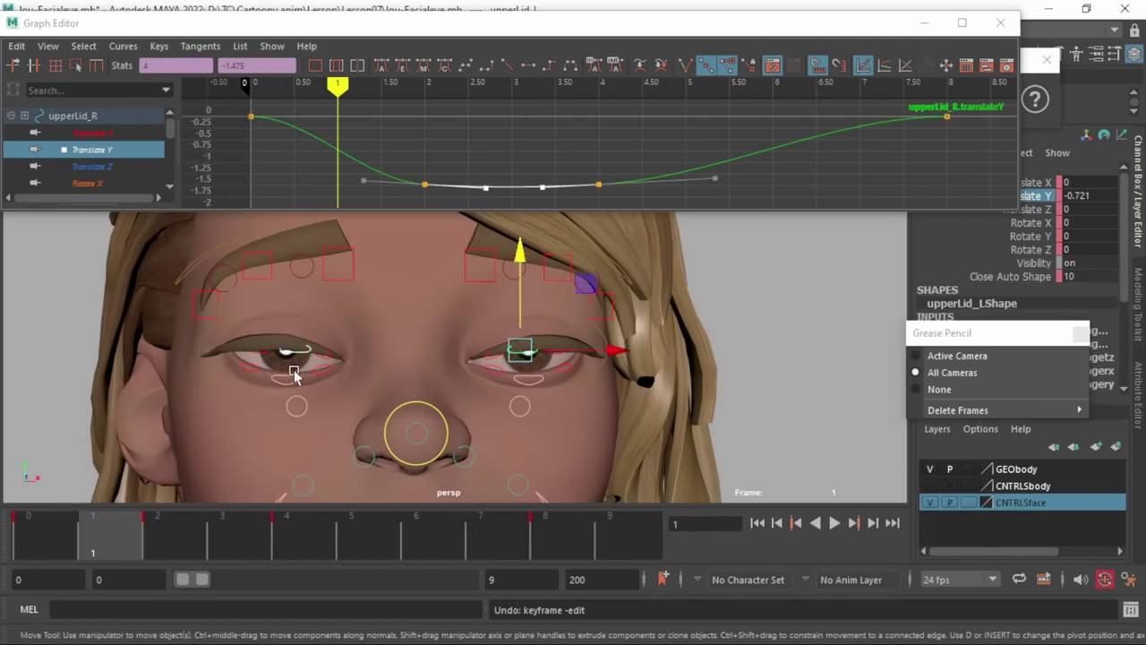
click(295, 352)
shift+click(517, 348)
click(1048, 196)
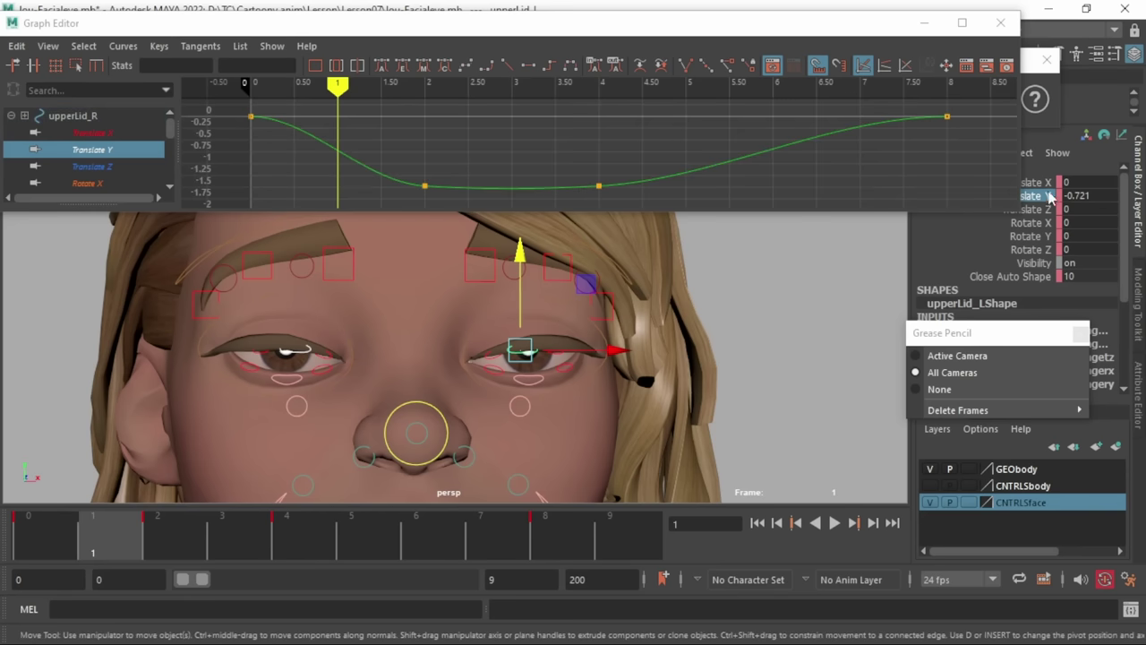
key(s)
drag(312, 131, 376, 191)
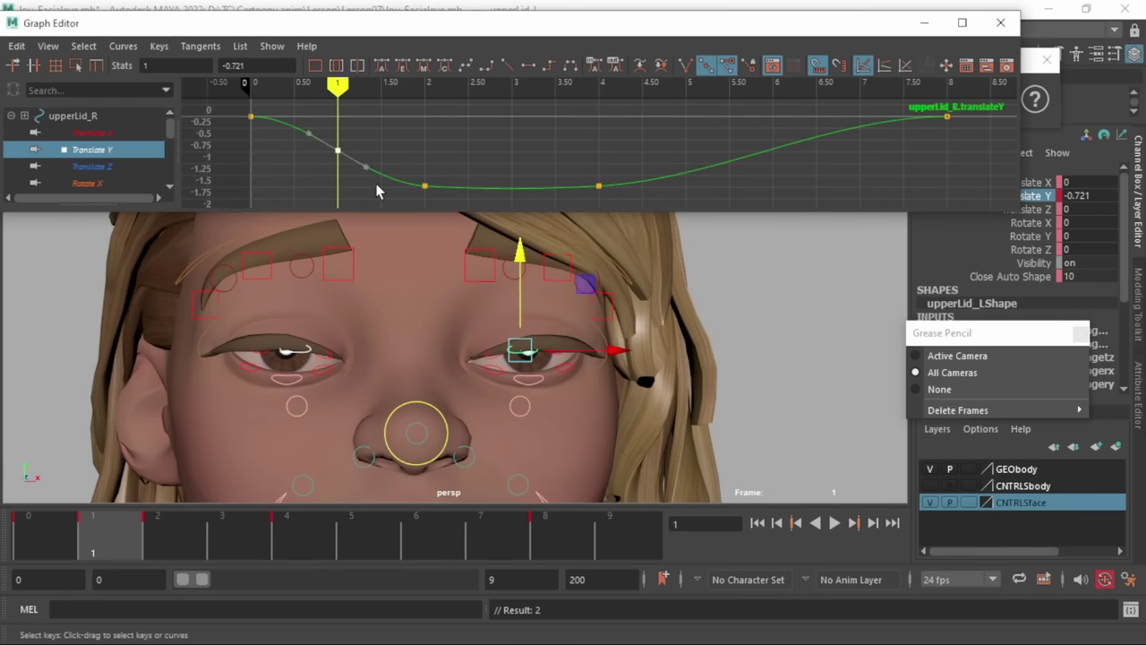
- Lower the frame 1 key on the upper eyelids' Translate Y curves so the lids close faster, and scrub the result
key(w)
mouse_move(376, 146)
shift+middle_down()
mouse_move(374, 159)
mouse_move(379, 150)
shift+middle_up()
drag(61, 540, 296, 547)
- Key both upper eyelids at frame 6 and raise that key on their Translate Y curves to ease the opening
drag(422, 554, 419, 555)
key(s)
drag(754, 131, 798, 189)
shift+middle_drag(790, 150, 793, 137)
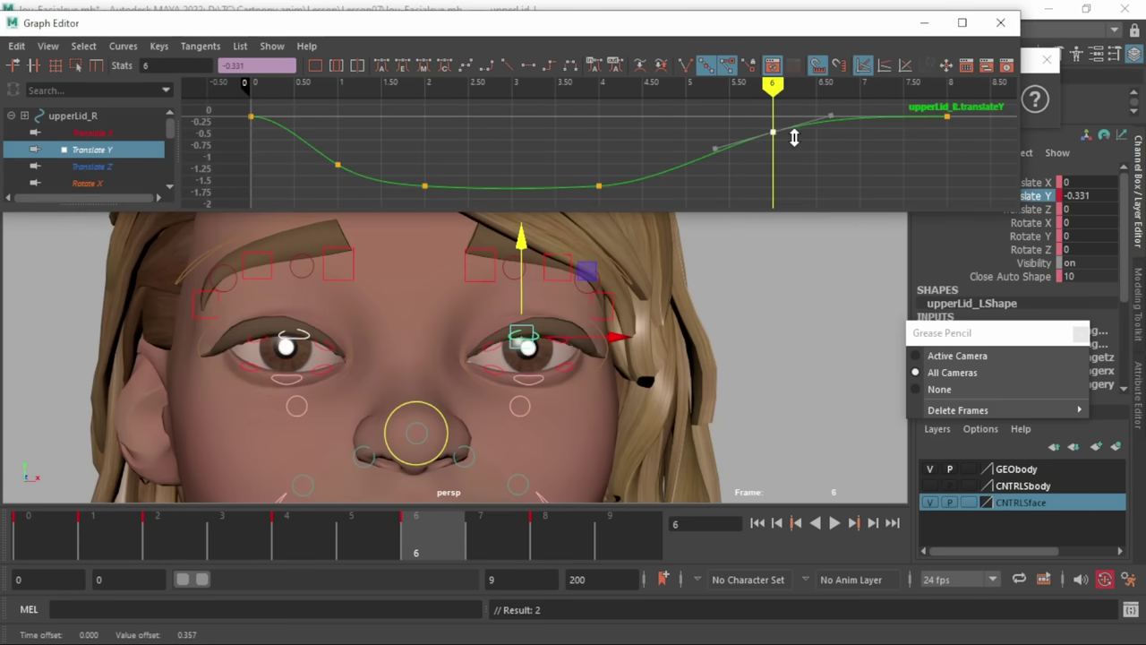
drag(803, 93, 845, 158)
middle_drag(845, 159, 838, 151)
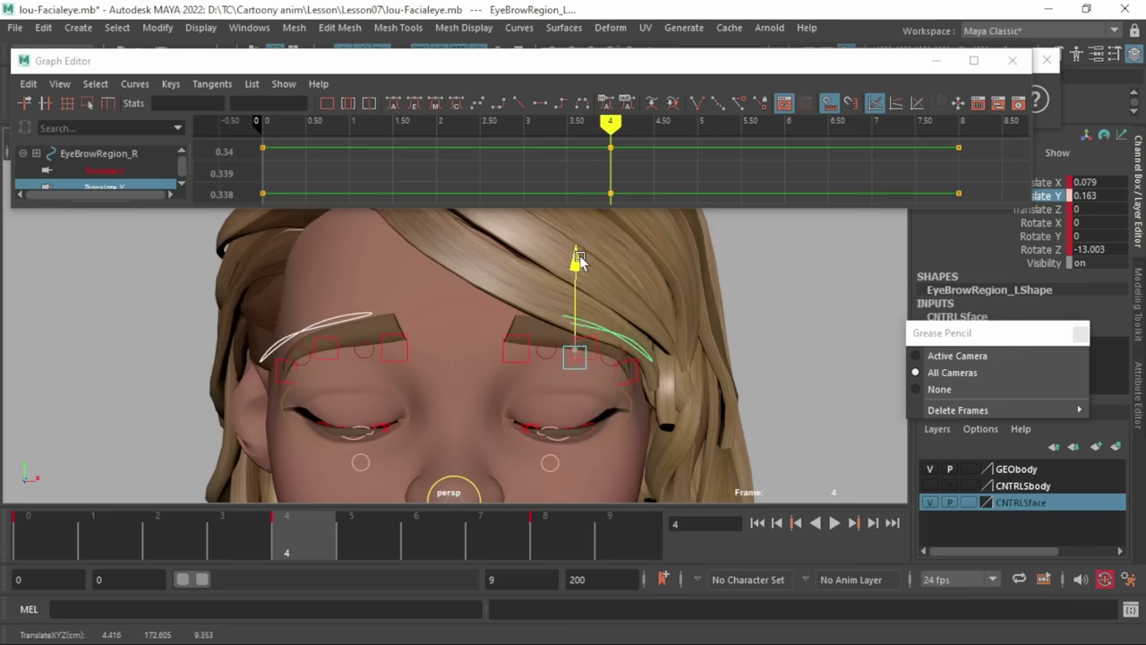
- Lower both eyebrow region controls at frame 4 and soften that key to a Translate Y of about 0.276
drag(581, 260, 580, 261)
drag(54, 536, 430, 526)
key(a)
drag(594, 199, 626, 185)
middle_drag(627, 184, 627, 162)
drag(40, 540, 302, 538)
drag(576, 261, 576, 259)
drag(26, 528, 561, 532)
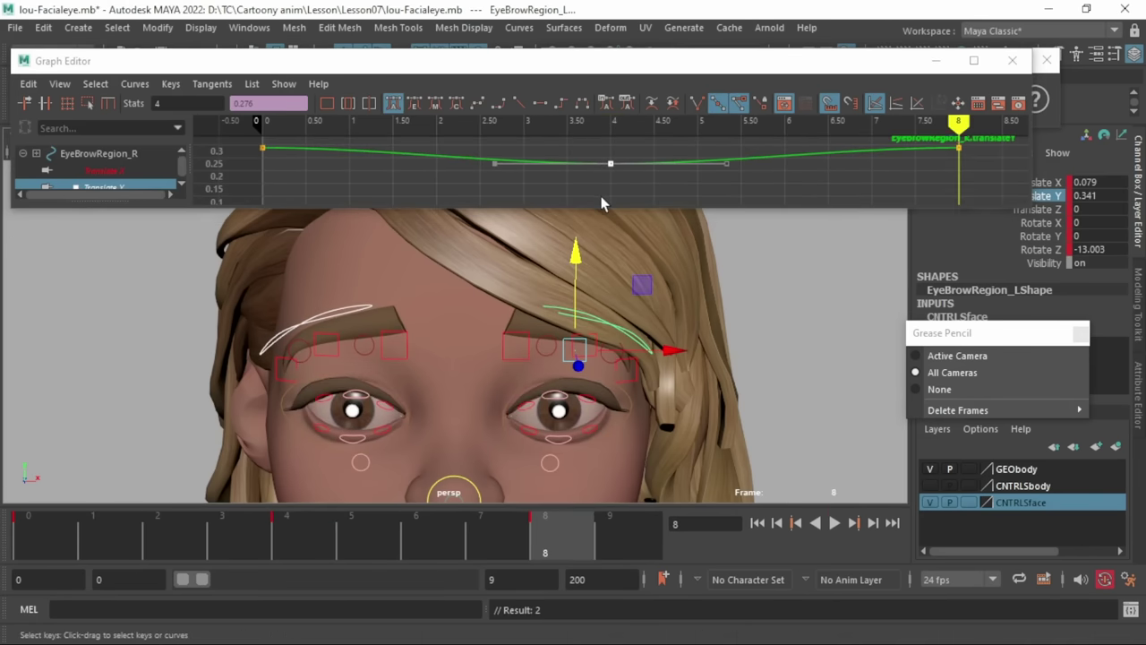
key(a)
click(600, 192)
- Insert a key at frame 1 on the eyebrows' Translate Y curves and pull it down toward the lowered pose
drag(304, 543, 133, 548)
click(131, 540)
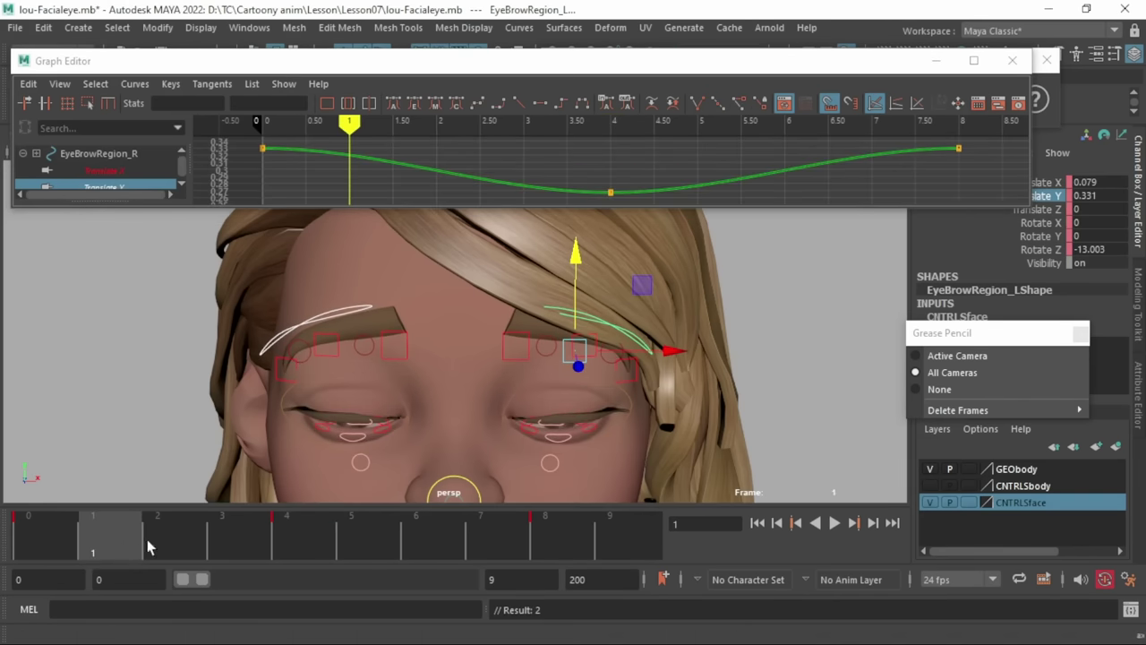
key(i)
middle_click(371, 160)
shift+middle_drag(371, 159, 417, 201)
drag(45, 546, 179, 544)
shift+middle_drag(522, 138, 530, 173)
click(525, 177)
- Insert a key at frame 6 on the eyebrows' Translate Y curves and fine-tune its height
drag(124, 540, 448, 551)
key(i)
middle_click(798, 186)
shift+middle_drag(816, 175, 818, 158)
drag(818, 158, 821, 160)
middle_drag(830, 159, 834, 169)
- Playblast the blink, review it and close the preview
right_click(269, 544)
click(295, 555)
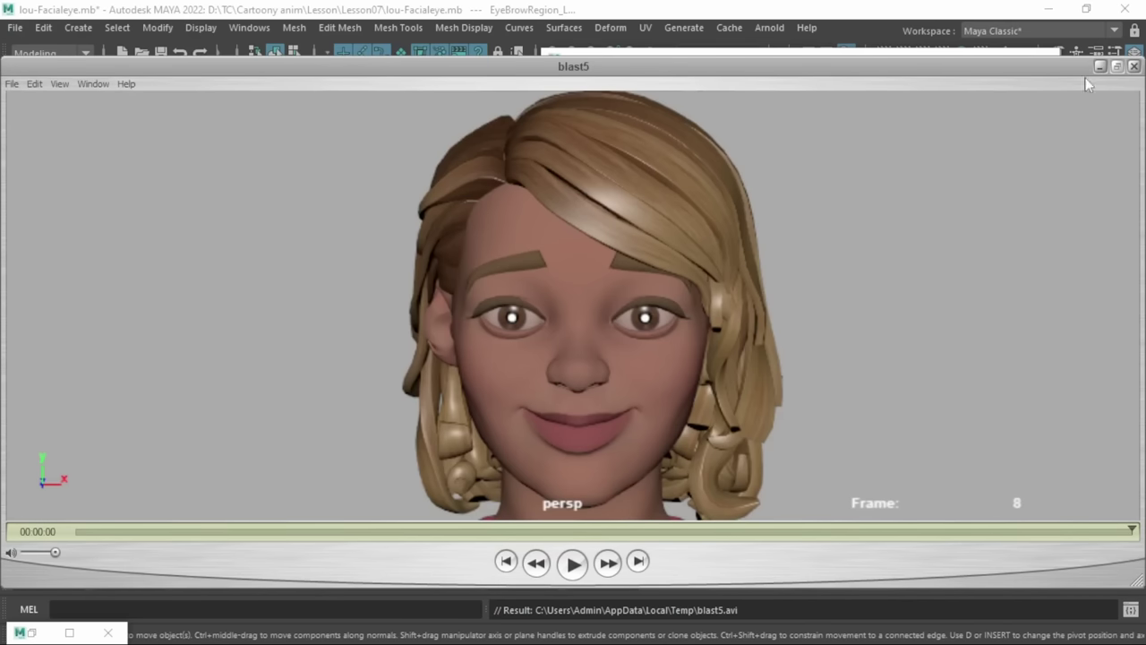
click(1134, 67)
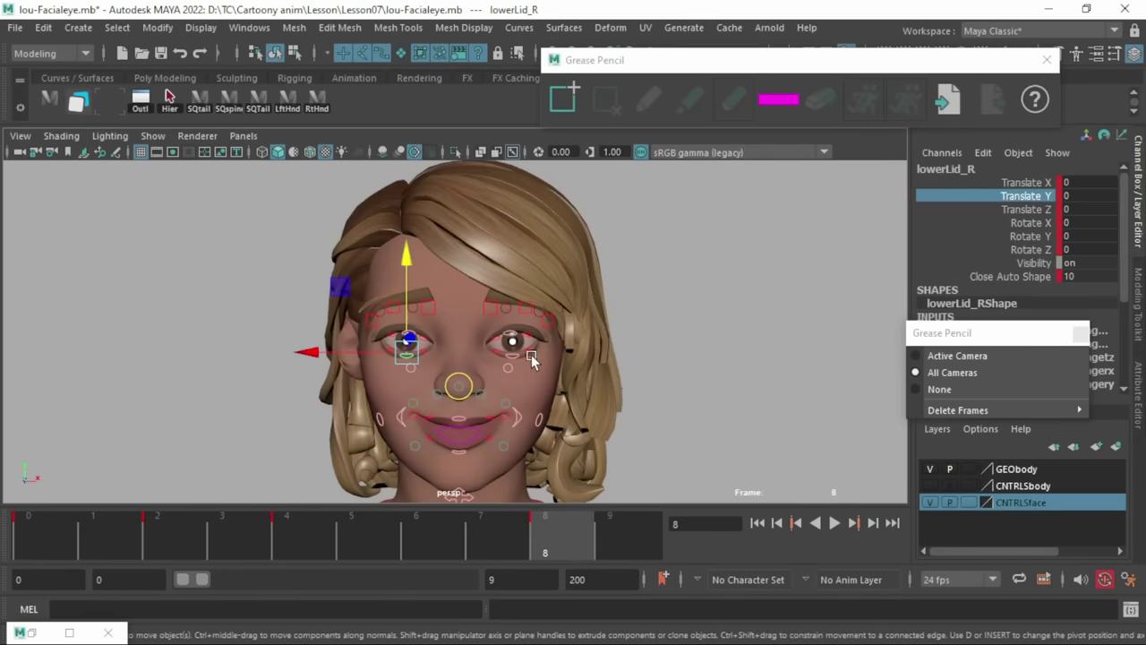
- Isolate the lower eyelids' Translate Y channel and play back the blink up close
drag(1050, 243, 1051, 251)
click(1045, 196)
key(w)
key(alt+v)
key(alt+v)
scroll(439, 327, up, 5)
key(alt+v)
- Key the lower eyelids at frames 1 and 6, and lower both keys on their Translate Y curves
mouse_move(125, 544)
mouse_down()
mouse_move(181, 563)
mouse_move(458, 571)
mouse_move(124, 540)
mouse_up()
key(s)
click(441, 535)
key(s)
drag(333, 156, 365, 188)
drag(27, 534, 103, 537)
shift+middle_drag(386, 166, 386, 179)
click(437, 535)
drag(771, 155, 800, 185)
shift+middle_drag(806, 156, 805, 171)
drag(112, 540, 562, 538)
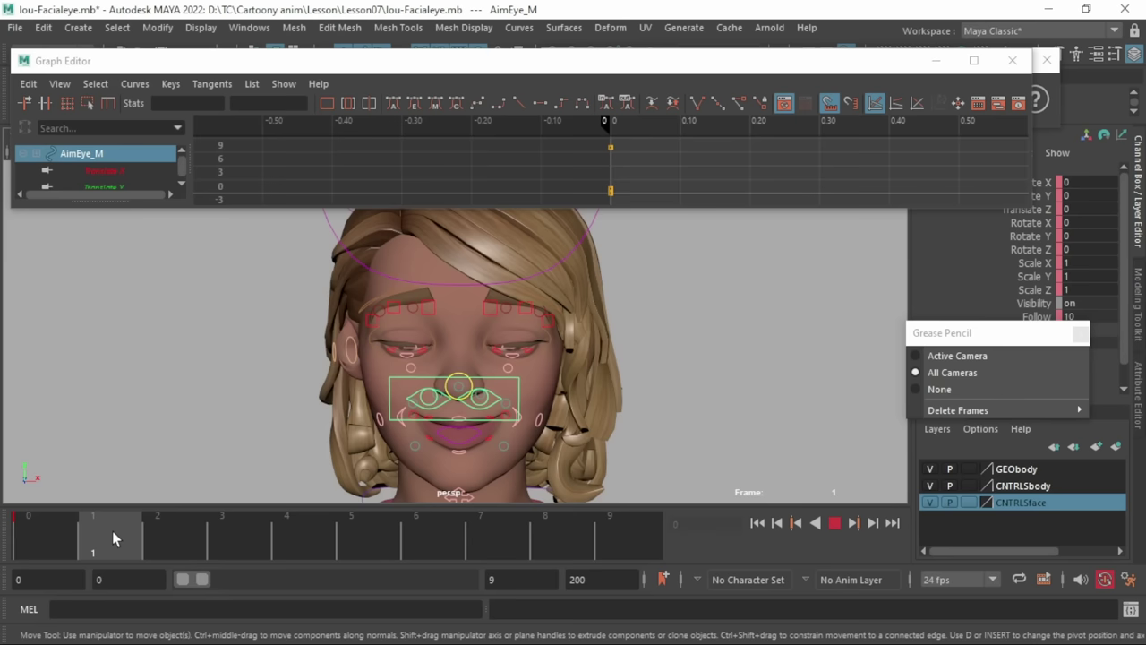
- Raise the individual left and right eye aim controls to a Translate Y of about 4.748
scroll(462, 362, up, 3)
drag(470, 311, 484, 244)
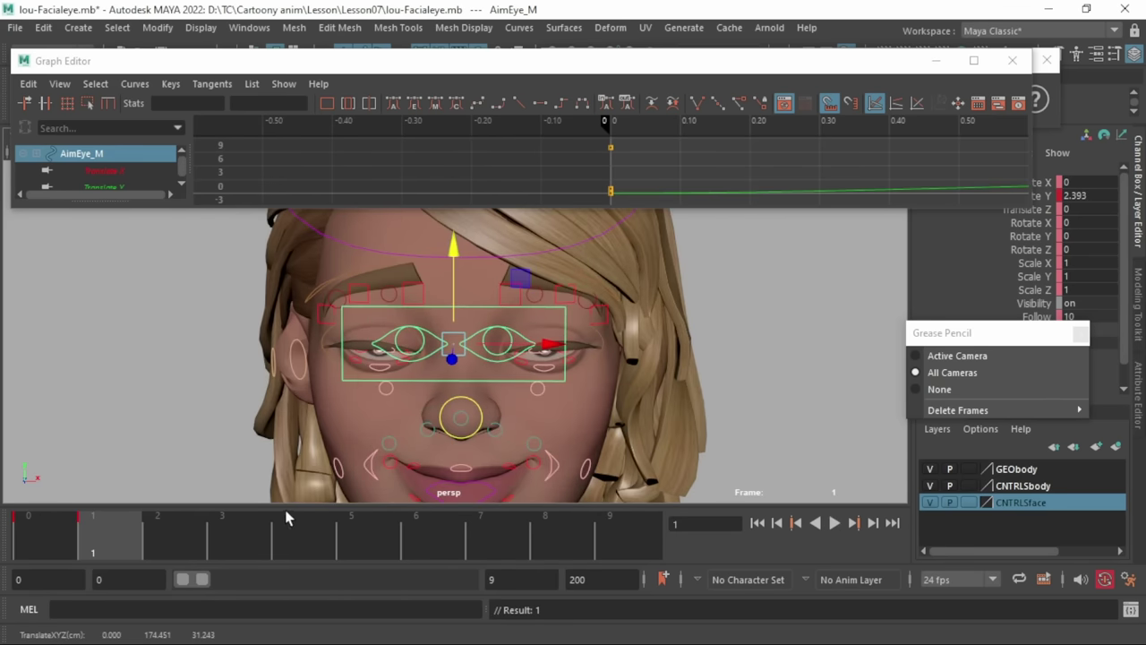
key(ctrl+z)
click(400, 432)
shift+click(511, 434)
drag(498, 347, 520, 145)
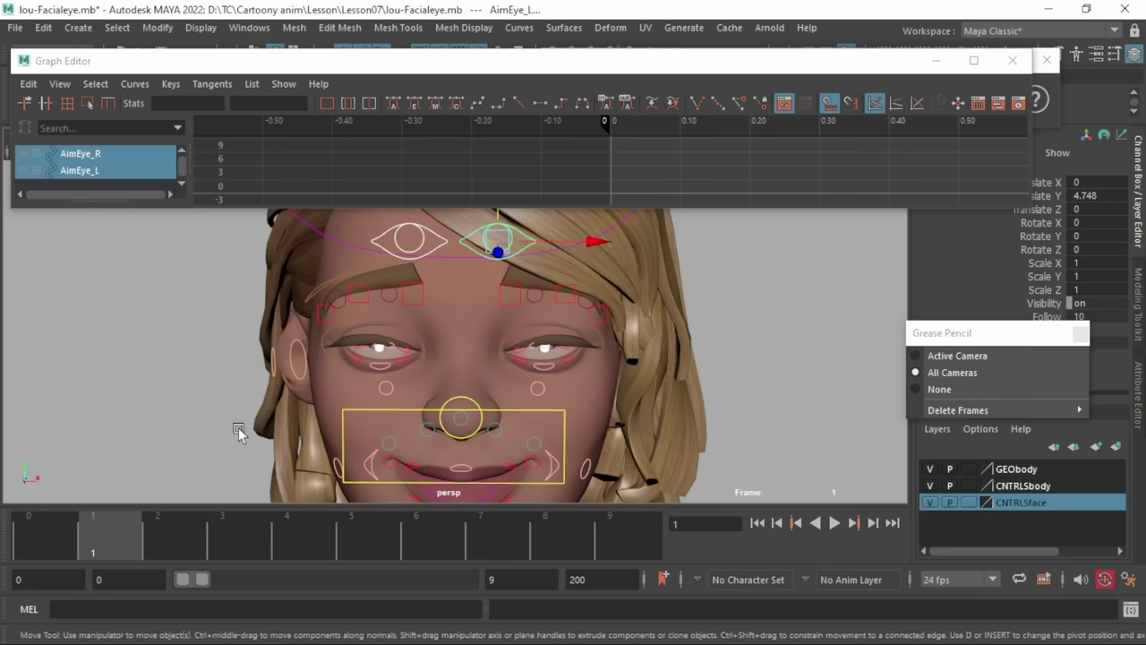
- Scrub the blink and key both individual eye aim controls in their raised position at frames 0 and 2
drag(77, 542, 351, 541)
click(61, 533)
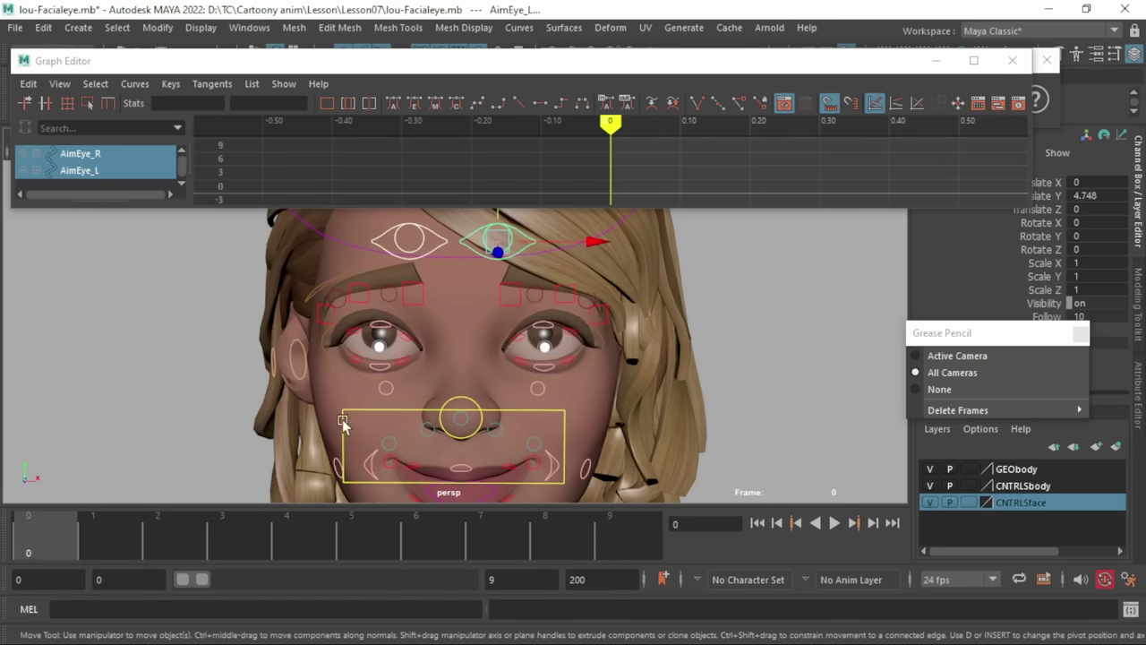
key(s)
drag(52, 542, 166, 538)
key(s)
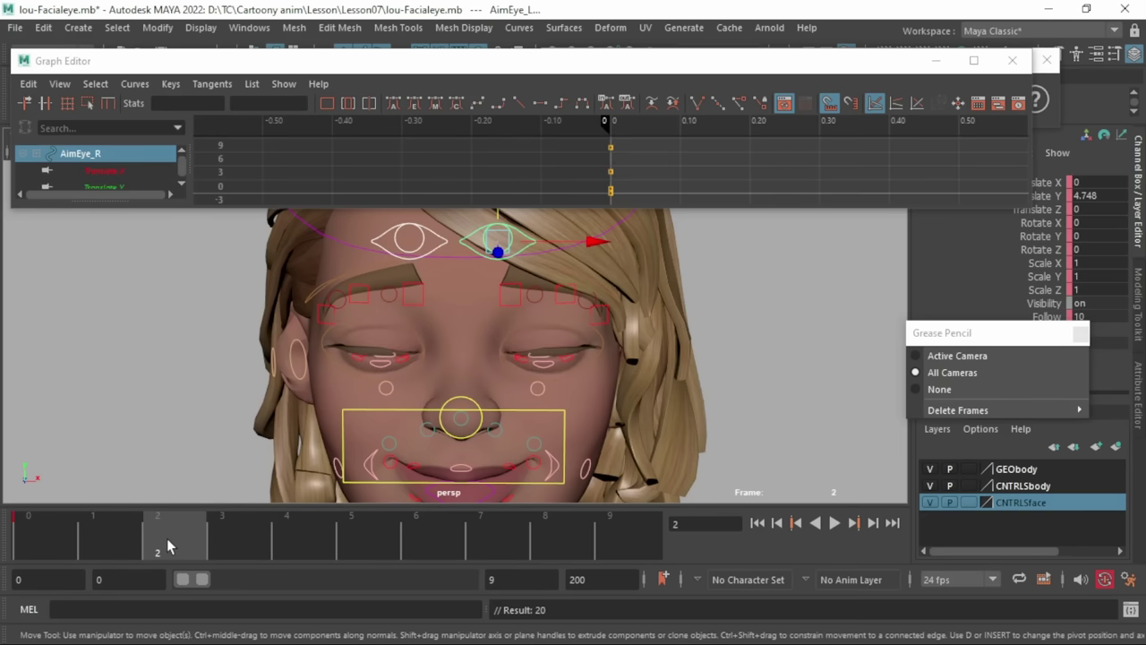
- Lower both eye aim controls at frame 1, and key them in the raised position at frames 4 and 6
click(122, 545)
drag(495, 219, 501, 396)
drag(170, 537, 300, 564)
key(s)
click(428, 535)
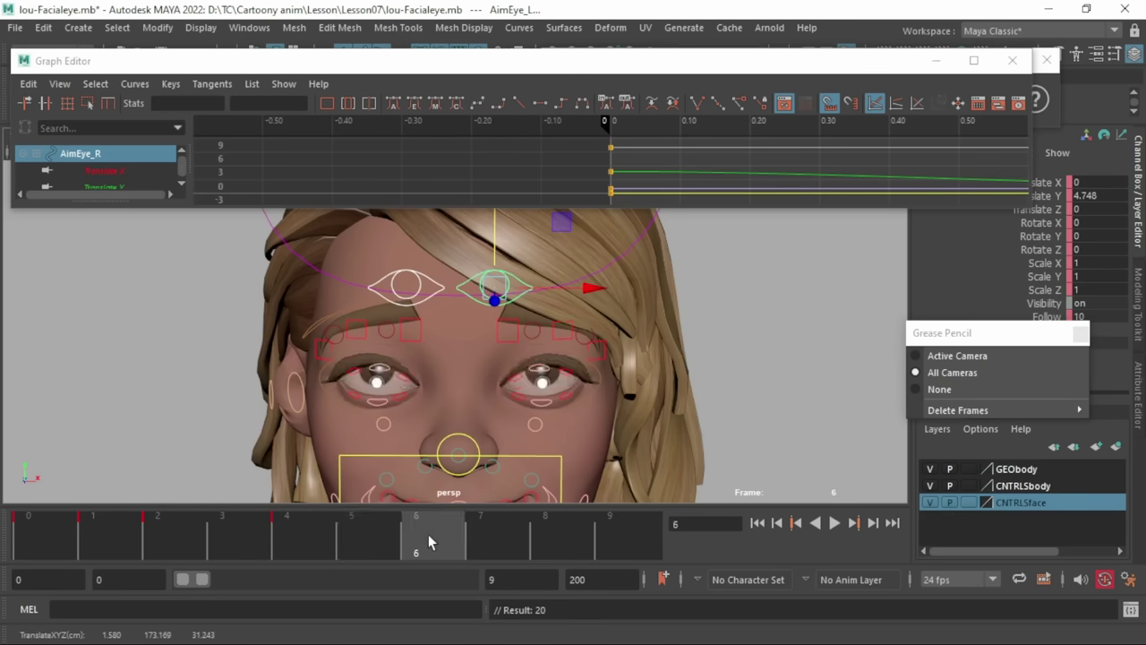
key(s)
- Try lowering both individual eye aim controls at frame 5
click(365, 538)
drag(493, 252, 489, 338)
mouse_move(324, 536)
mouse_down()
mouse_move(683, 547)
mouse_move(335, 555)
mouse_up()
key(ctrl+z)
key(ctrl+z)
key(ctrl+z)
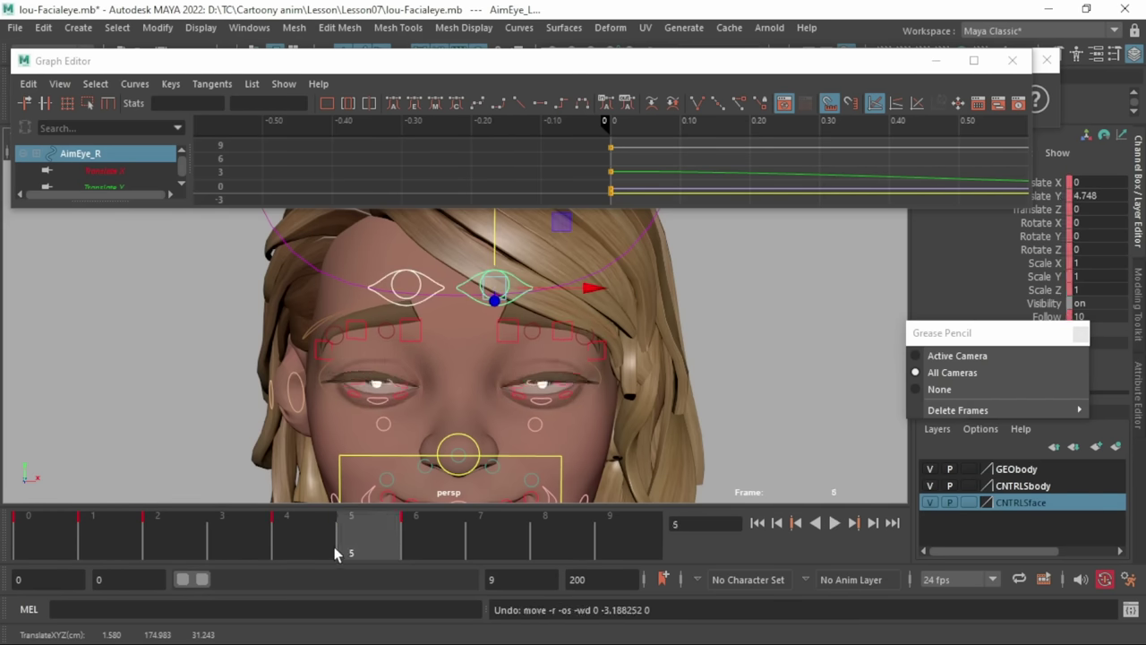
click(334, 553)
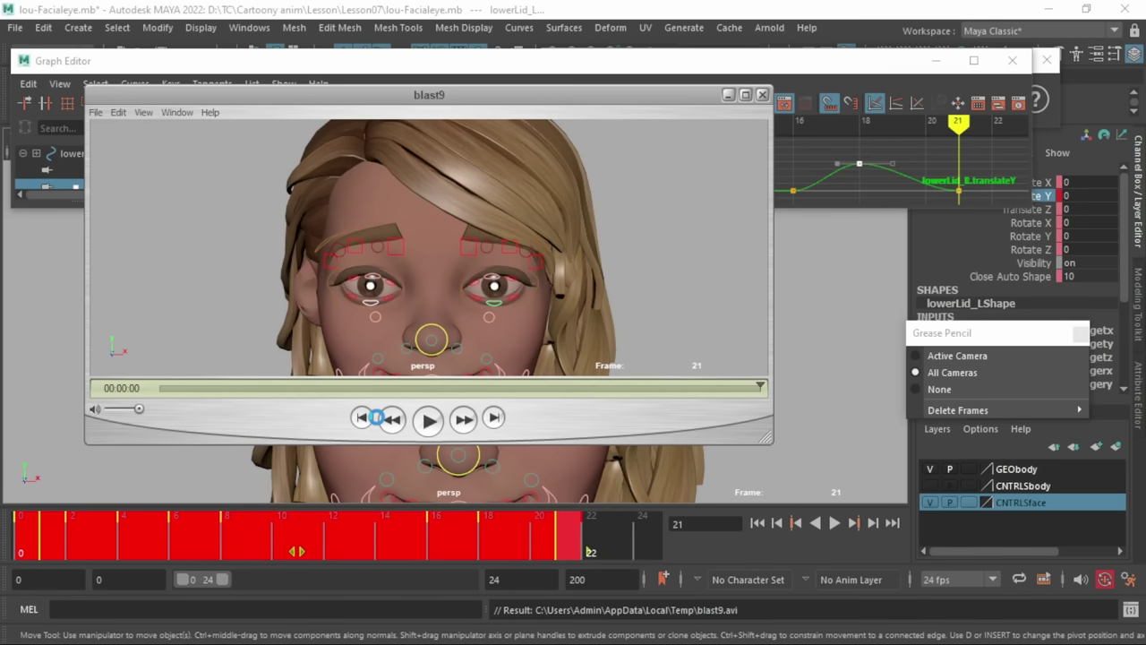
- Play the blast9 preview, close it and scrub the animation between frames 18 and 21
key(space)
key(space)
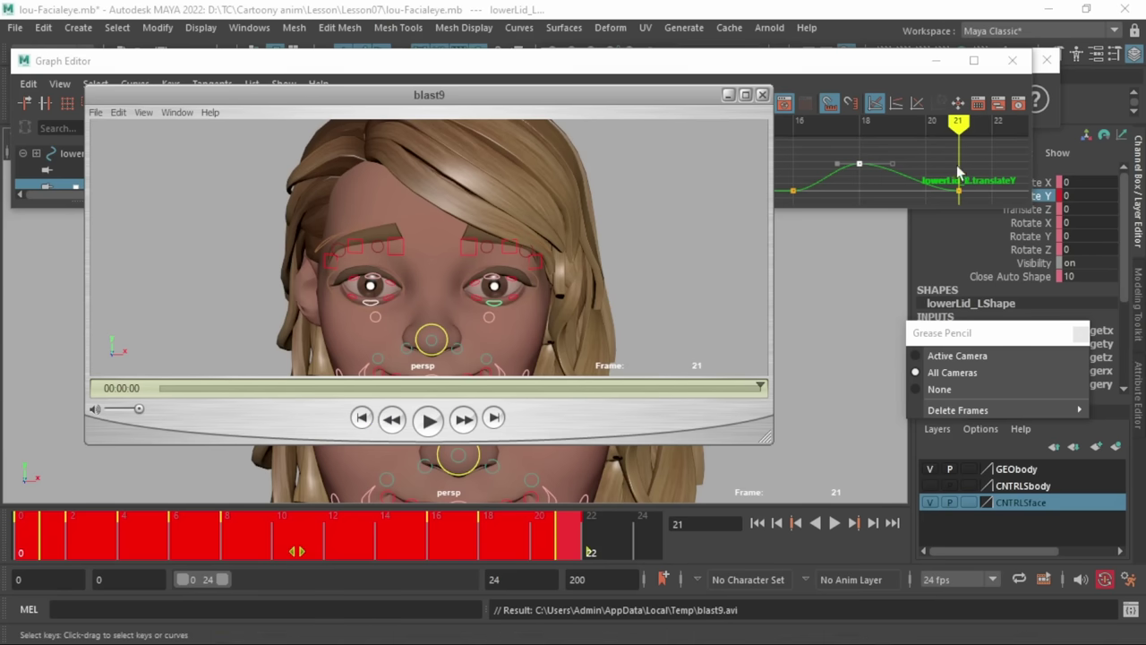
click(762, 95)
click(499, 541)
click(562, 546)
drag(499, 535, 567, 547)
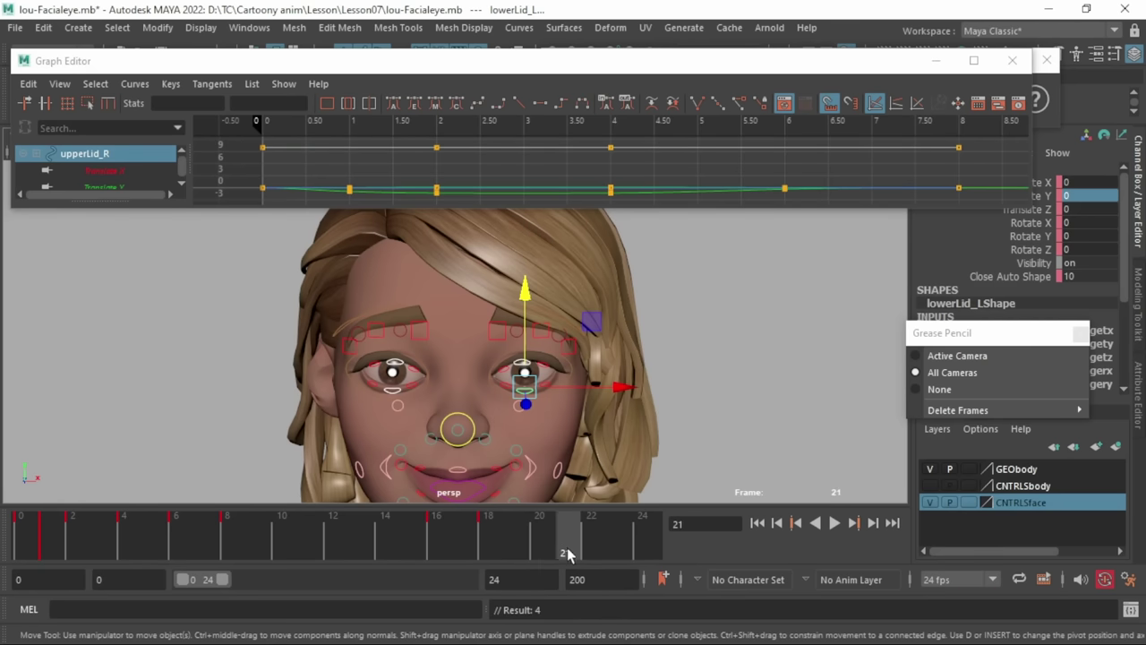
- At frame 18, lower both upper eyelid controls to a half-closed position
click(490, 541)
scroll(433, 433, up, 2)
click(379, 368)
shift+click(542, 370)
drag(539, 260, 543, 304)
- Raise the frame 18 key on both lower eyelids' Translate Y curves and scrub the result
click(375, 405)
shift+click(543, 407)
drag(439, 537, 489, 540)
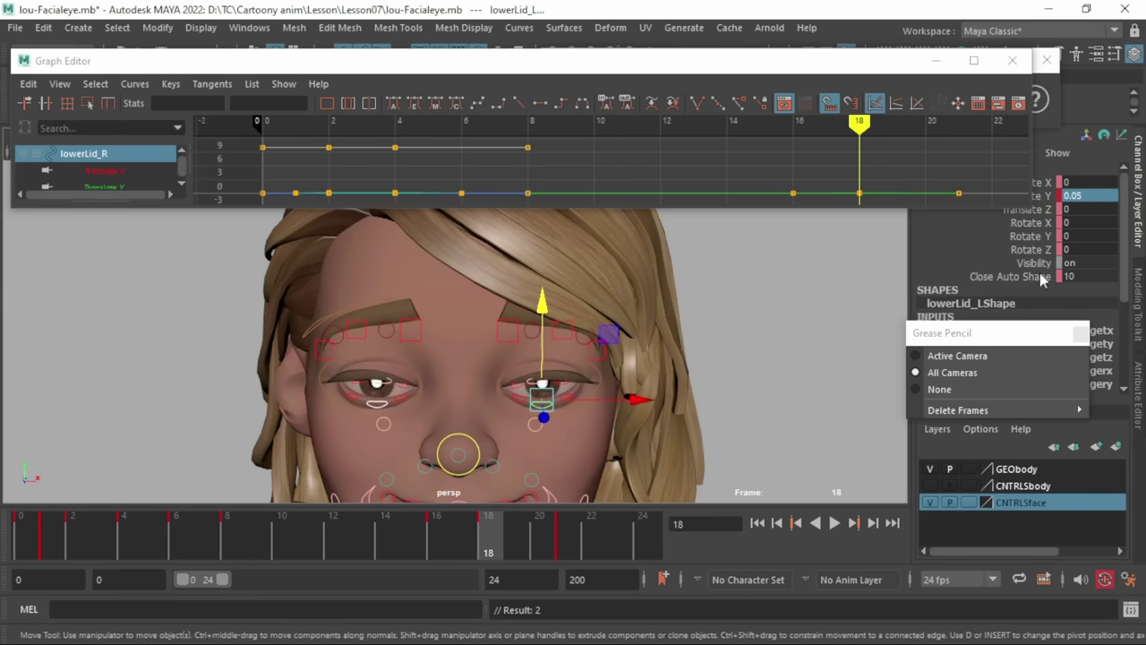
click(1043, 196)
drag(847, 164, 869, 191)
shift+middle_drag(874, 189, 875, 175)
mouse_move(466, 532)
mouse_down()
mouse_move(568, 539)
mouse_move(483, 535)
mouse_up()
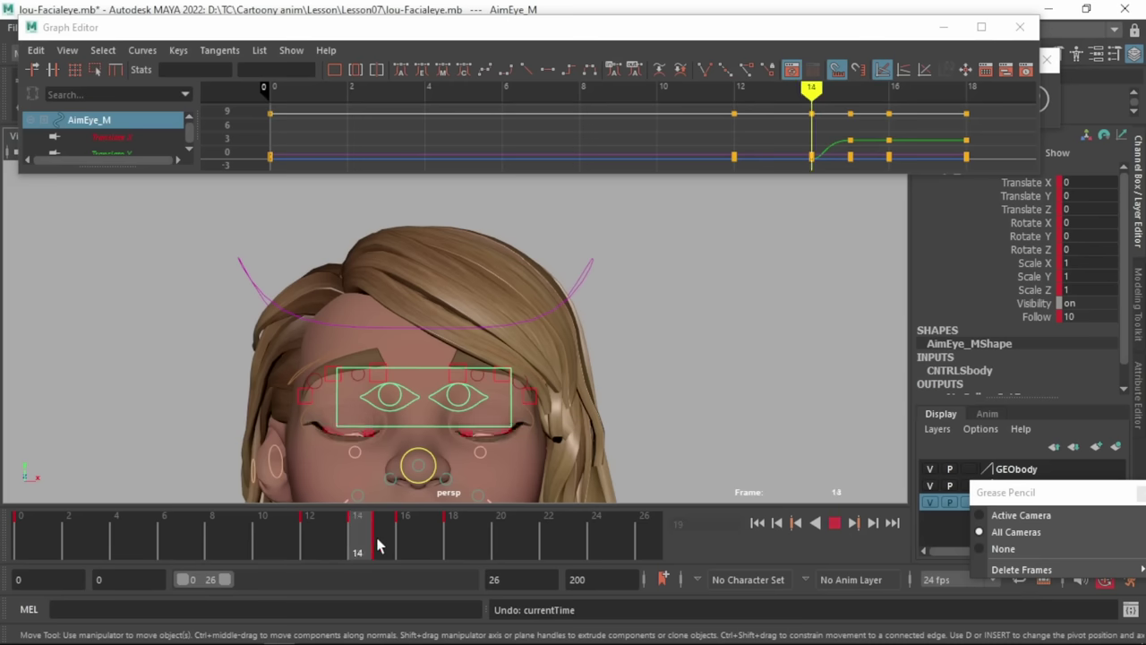
- Set the central eye aim control's keys at frames 14 and 15 to linear tangents and scrub the eye movement
drag(376, 540, 360, 540)
drag(803, 103, 865, 167)
click(528, 71)
drag(348, 539, 456, 547)
drag(319, 537, 456, 539)
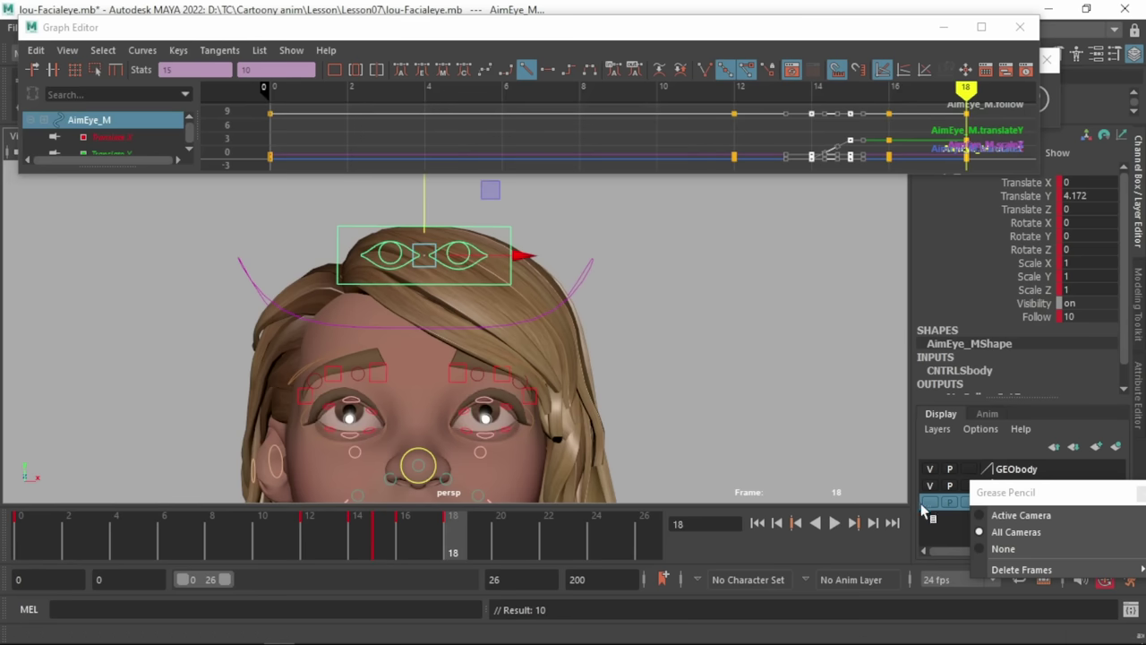
- Hide the CNTRLSface layer and review the upward look between frames 14 and 18
click(926, 502)
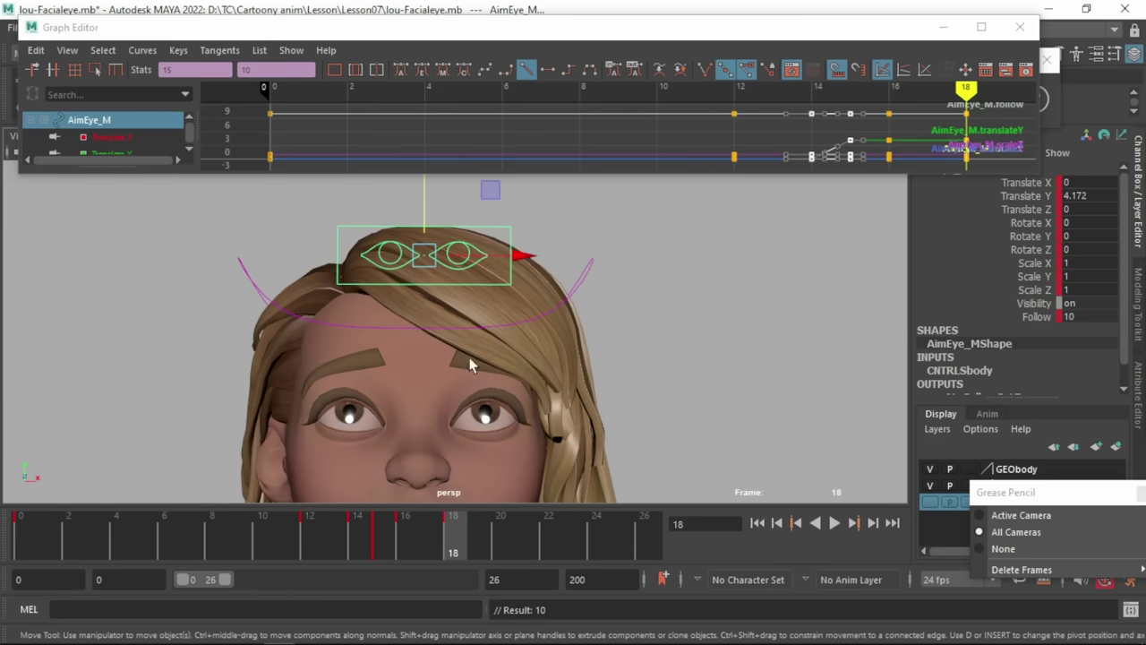
alt+middle_drag(510, 415, 521, 302)
alt+right_drag(503, 412, 385, 438)
drag(360, 537, 459, 549)
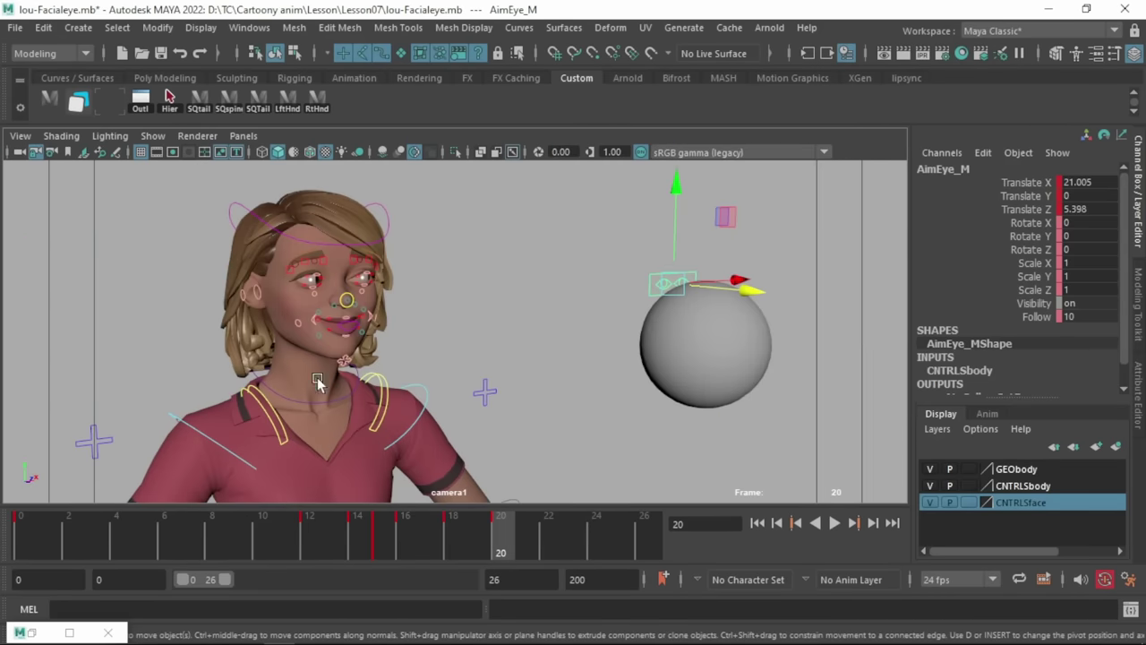
- Hide the CNTRLSface layer in the camera1 view and move the central eye aim control between the girl and the sphere
click(931, 502)
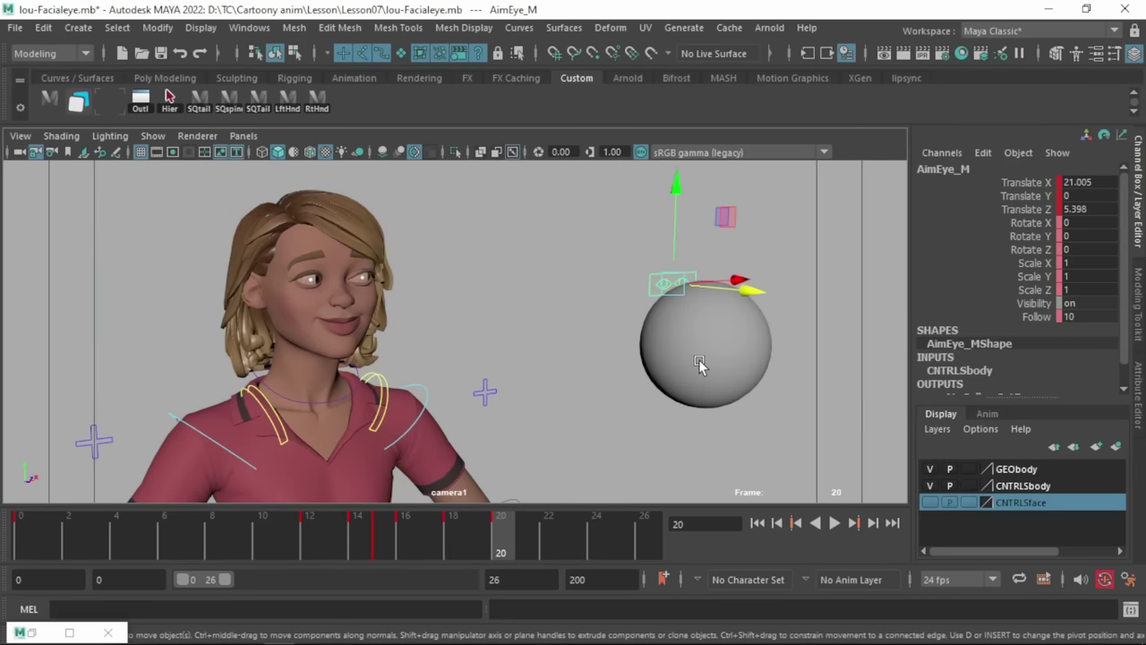
drag(742, 277, 580, 302)
drag(591, 288, 637, 286)
drag(568, 195, 568, 217)
drag(636, 307, 636, 307)
- Compare the gaze in the persp and camera1 views, and nudge the central eye aim to a Translate Y of about -1.959
key(space)
alt+drag(802, 430, 712, 391)
key(space)
alt+drag(537, 412, 446, 426)
key(space)
key(space)
drag(568, 214, 565, 217)
key(space)
key(space)
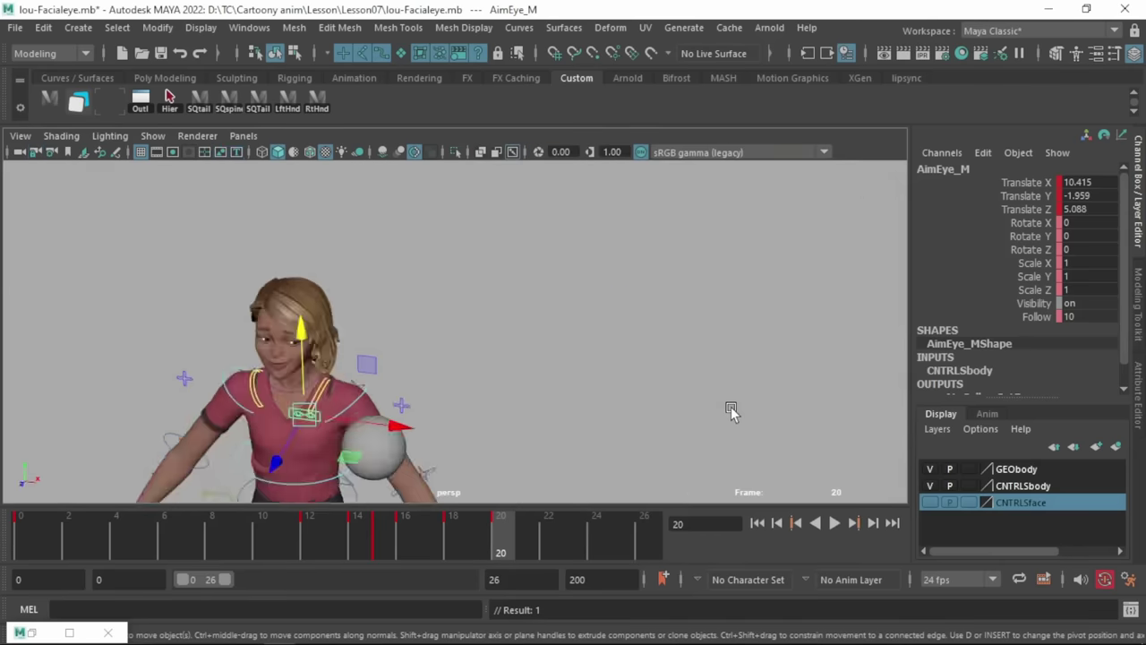
key(space)
key(space)
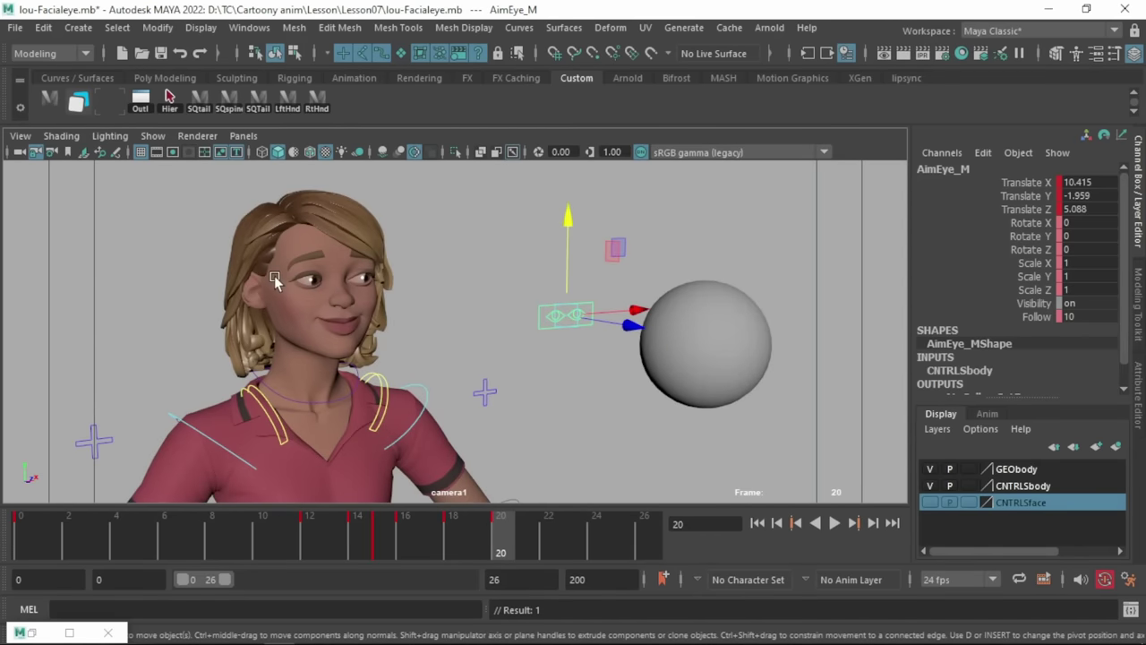
- Try shifting an individual eye aim control slightly along its X axis
click(554, 316)
click(577, 315)
drag(647, 309, 641, 310)
key(ctrl+z)
key(ctrl+z)
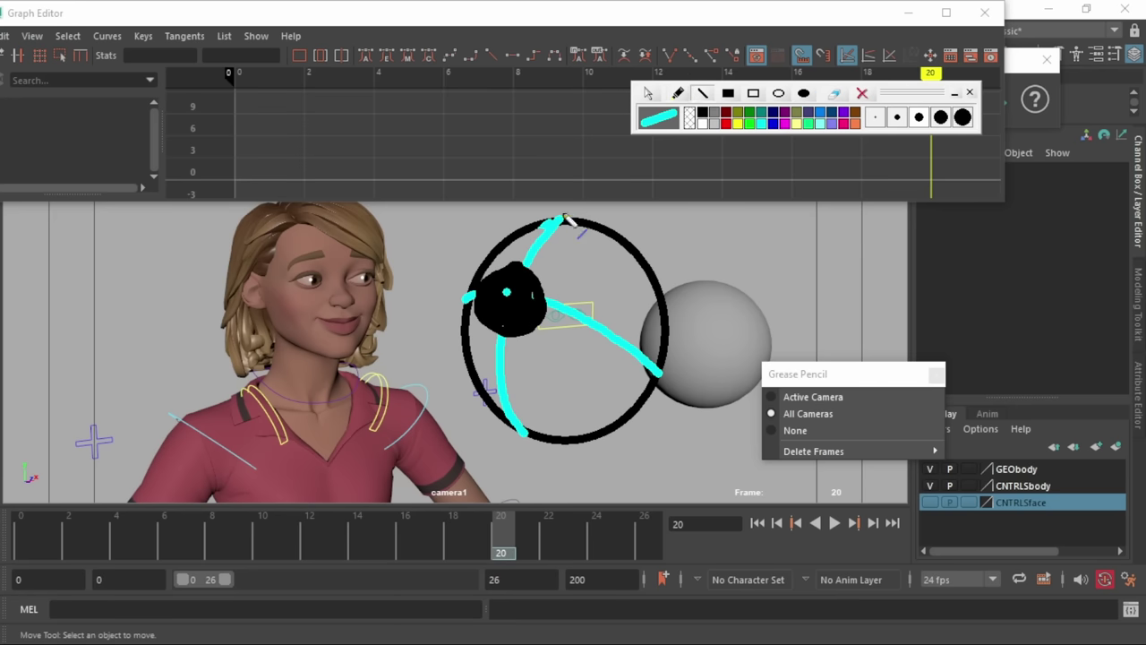
- Annotate the drawn eyeball circle with straight vertical and horizontal cyan center lines and a black center dot
drag(564, 218, 575, 438)
drag(462, 338, 676, 331)
drag(565, 334, 578, 336)
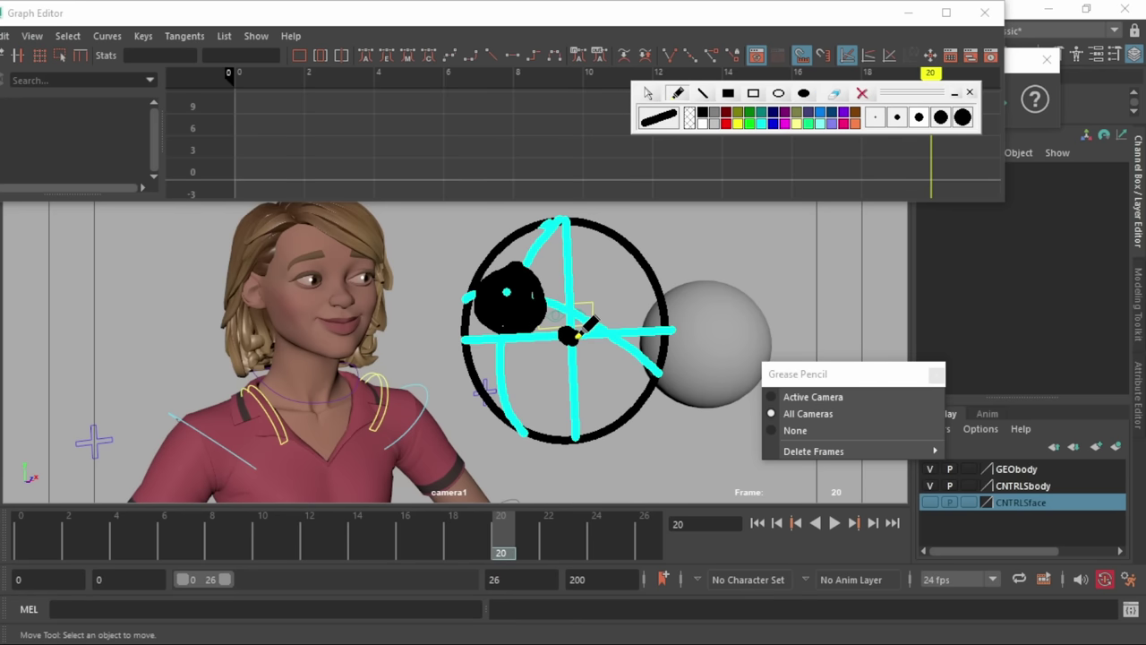
drag(597, 323, 649, 395)
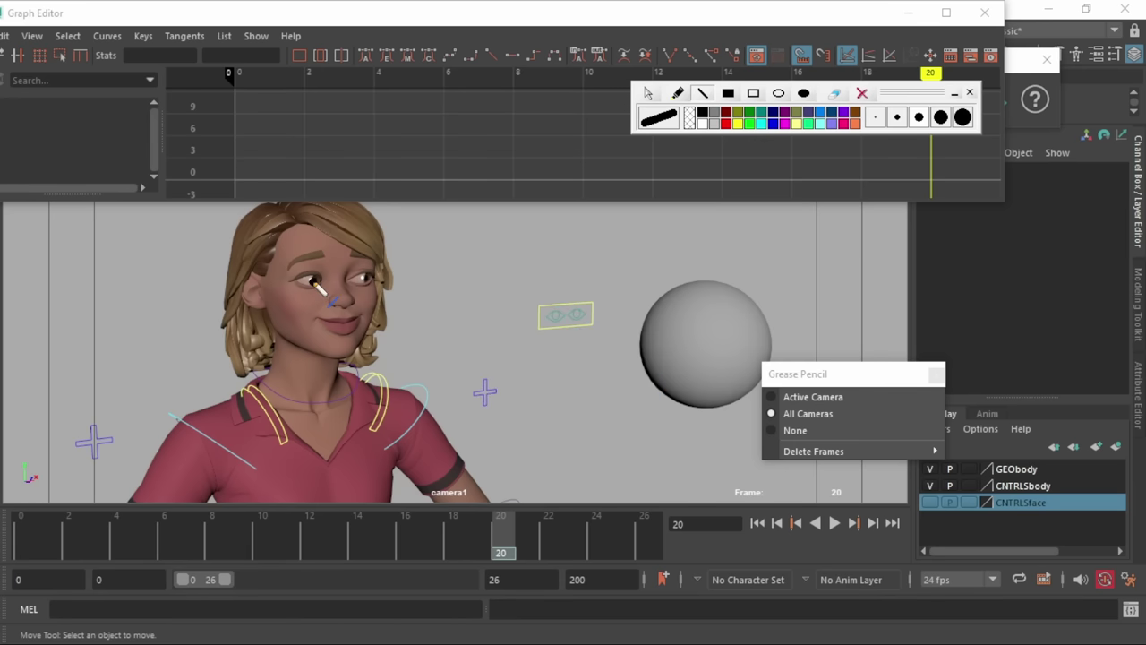
- Draw straight black sight lines from both eyes to the sphere and to a meeting point behind it, and exit drawing
mouse_move(315, 283)
mouse_down()
mouse_move(421, 330)
mouse_move(650, 325)
mouse_up()
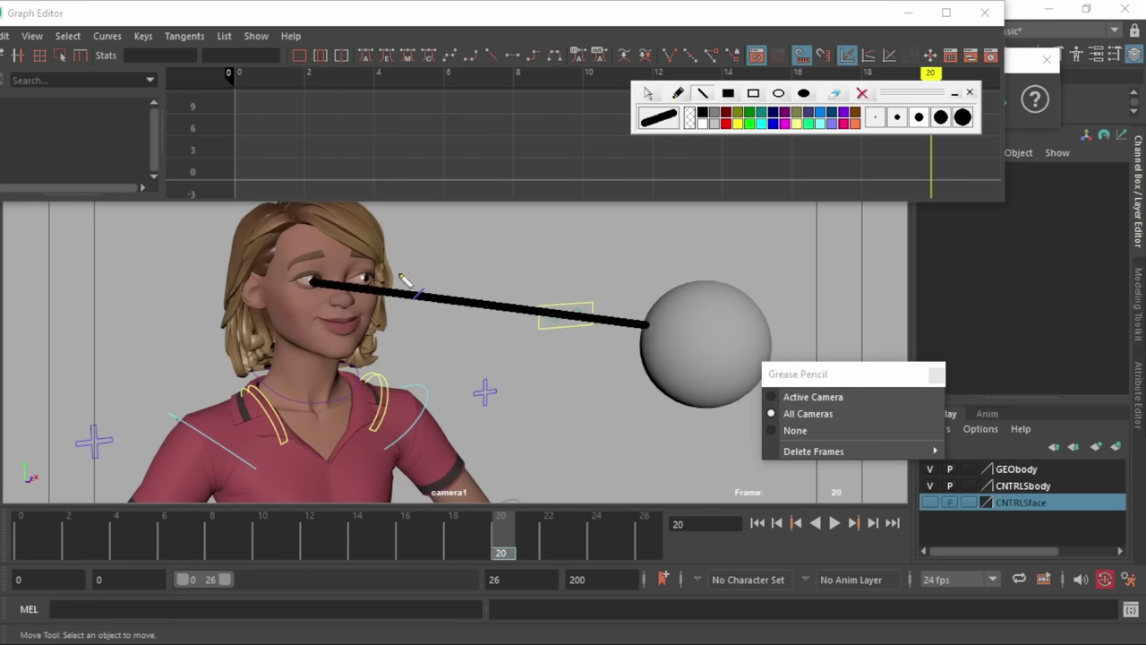
mouse_move(367, 276)
mouse_down()
mouse_move(627, 312)
mouse_move(729, 289)
mouse_move(736, 276)
mouse_move(686, 324)
mouse_move(652, 328)
mouse_up()
mouse_move(313, 282)
mouse_down()
mouse_move(370, 309)
mouse_move(646, 331)
mouse_up()
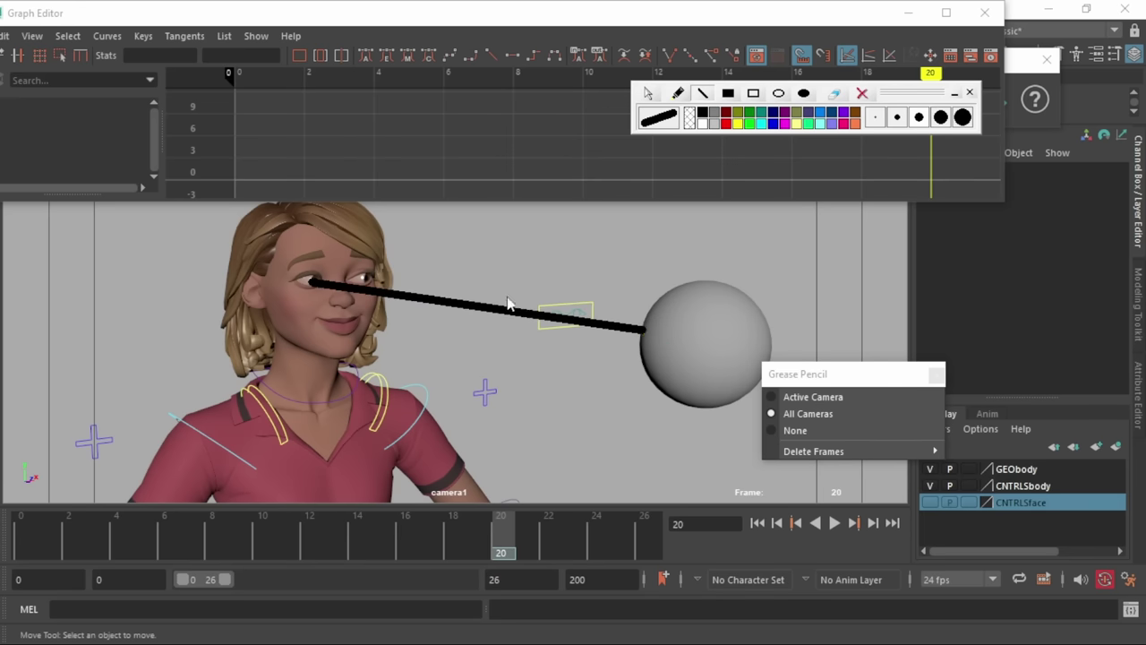
mouse_move(363, 274)
mouse_down()
mouse_move(534, 347)
mouse_move(660, 358)
mouse_up()
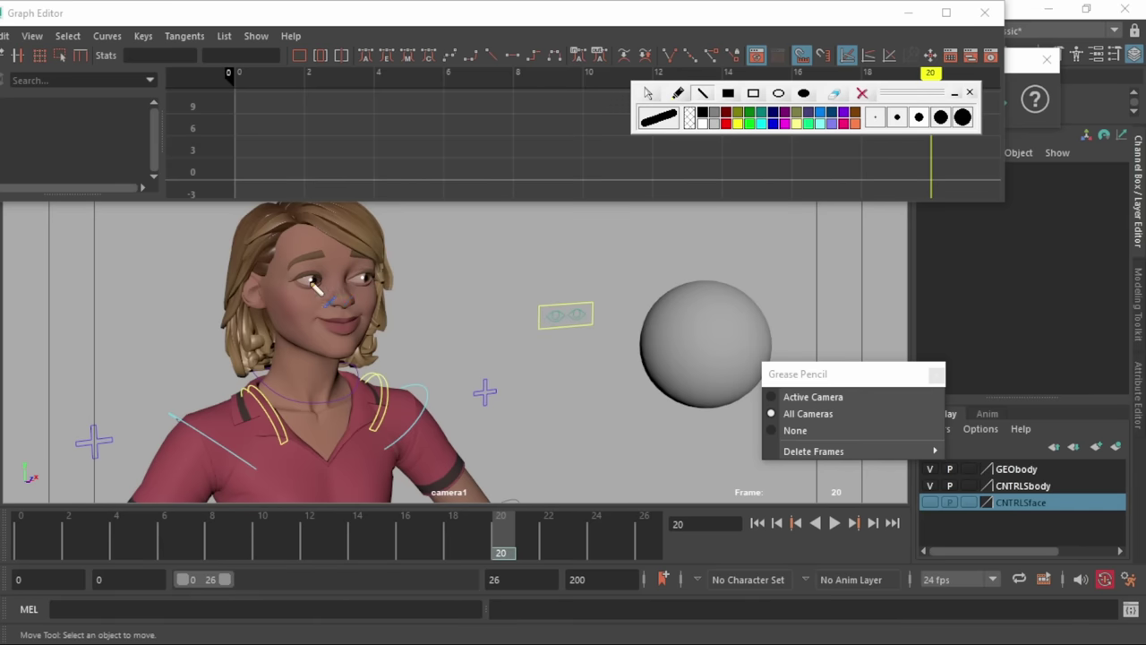
mouse_move(309, 282)
mouse_down()
mouse_move(460, 321)
mouse_move(846, 362)
mouse_up()
mouse_move(365, 270)
mouse_down()
mouse_move(510, 311)
mouse_move(875, 367)
mouse_move(876, 403)
mouse_up()
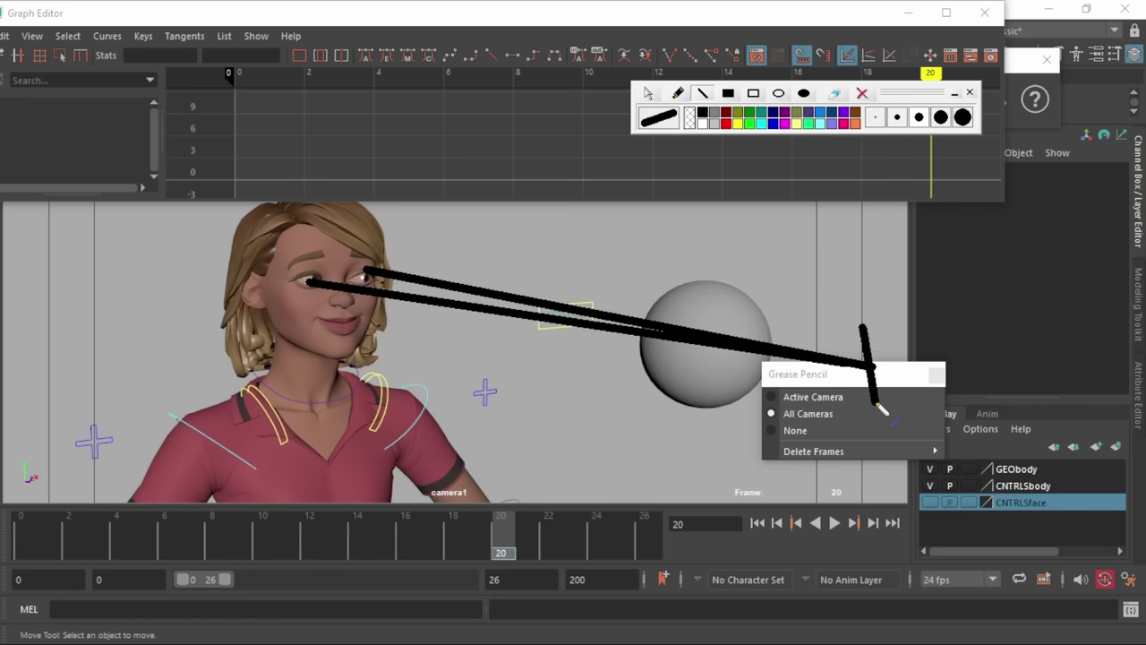
key(Escape)
- Minimize the Graph Editor and move the sphere closer to the girl and lower, beside her shoulder
click(906, 14)
click(401, 59)
click(715, 371)
drag(771, 339, 645, 352)
drag(574, 252, 595, 346)
- Move the central eye aim control onto the sphere at about Translate X 2.684, Y -5.815 and Z 17.313
click(587, 305)
drag(637, 307, 574, 316)
drag(470, 260, 474, 286)
drag(540, 404, 664, 485)
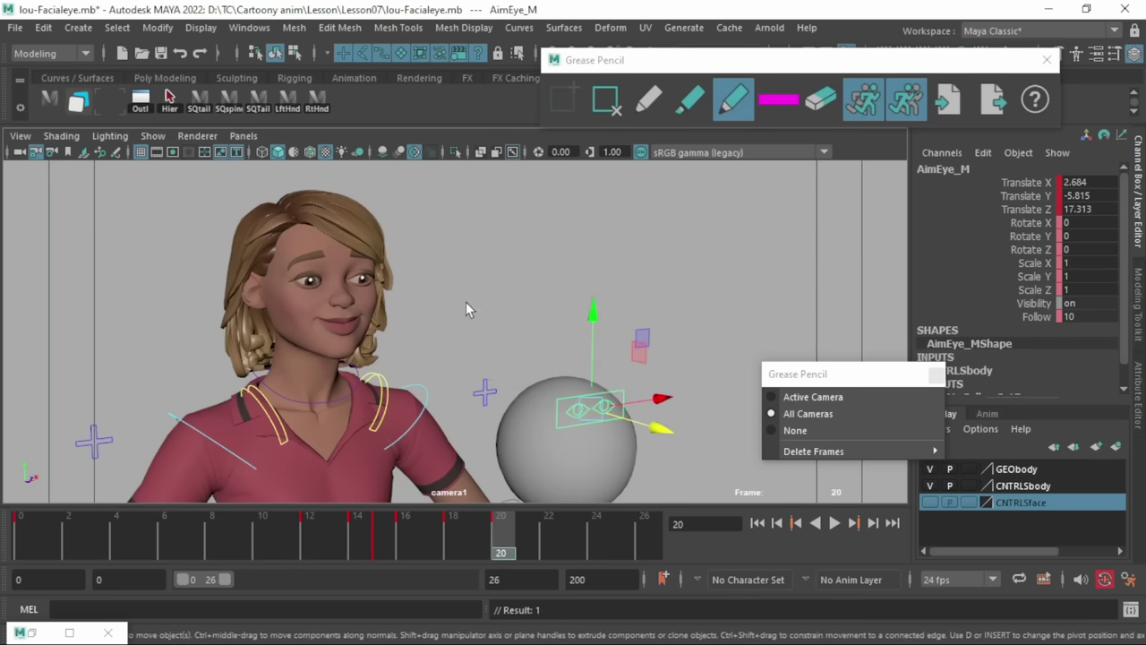
- Draw purple sight lines from both eyes to a meeting point below the sphere, and clear the drawing
mouse_move(307, 281)
mouse_down()
mouse_move(394, 344)
mouse_move(627, 458)
mouse_move(699, 508)
mouse_up()
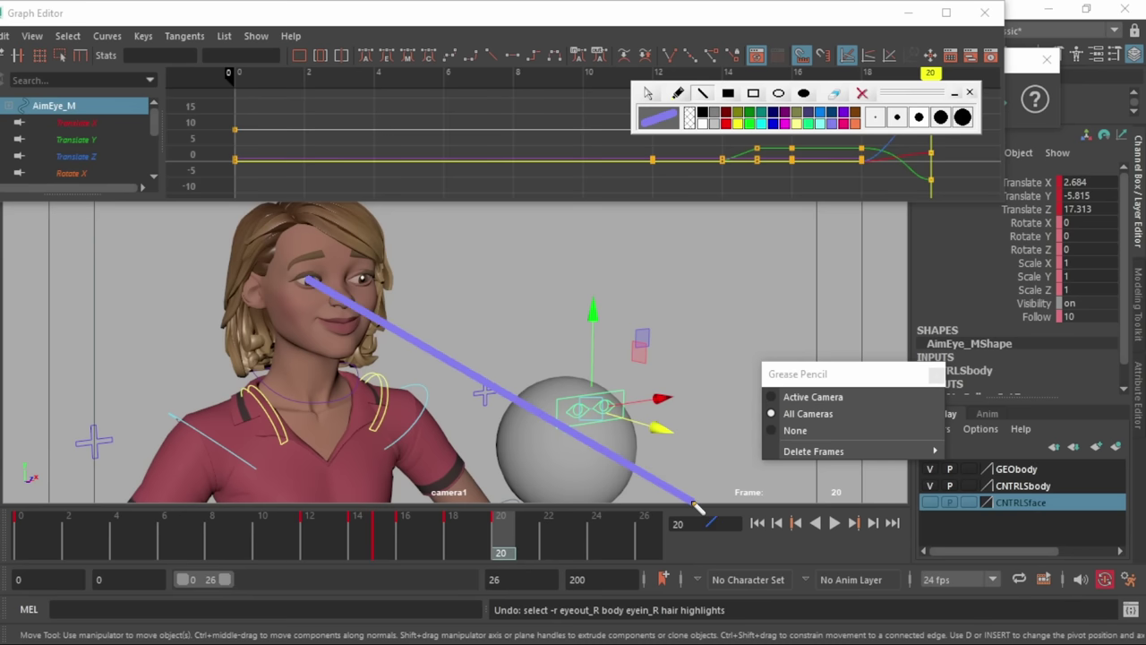
drag(363, 278, 707, 508)
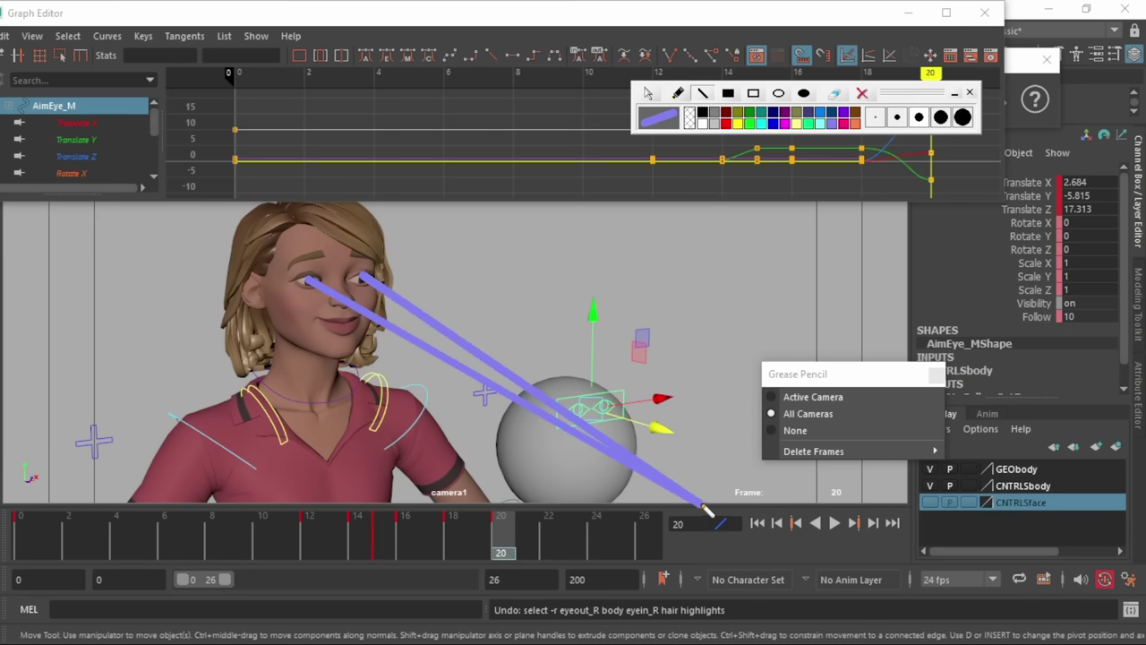
click(860, 95)
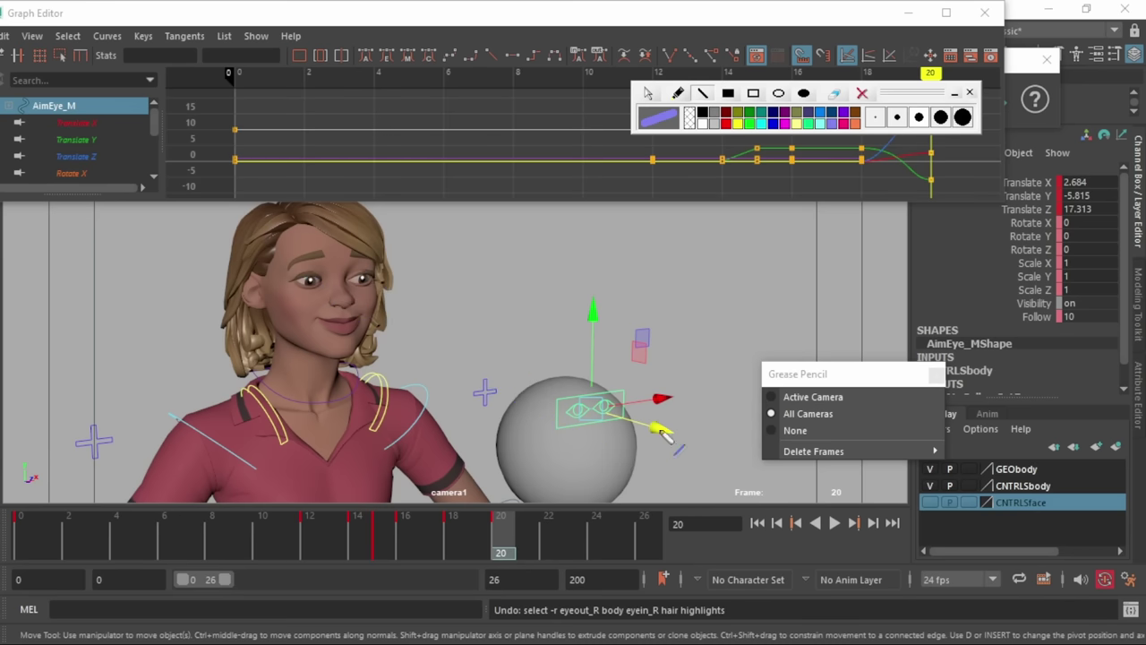
- Move the central eye aim control closer to the girl, to about Translate X 5.287, Y -7.14 and Z 7.856, and show both views
drag(659, 427, 573, 397)
drag(510, 292, 518, 310)
drag(575, 394, 603, 390)
drag(612, 421, 591, 412)
key(space)
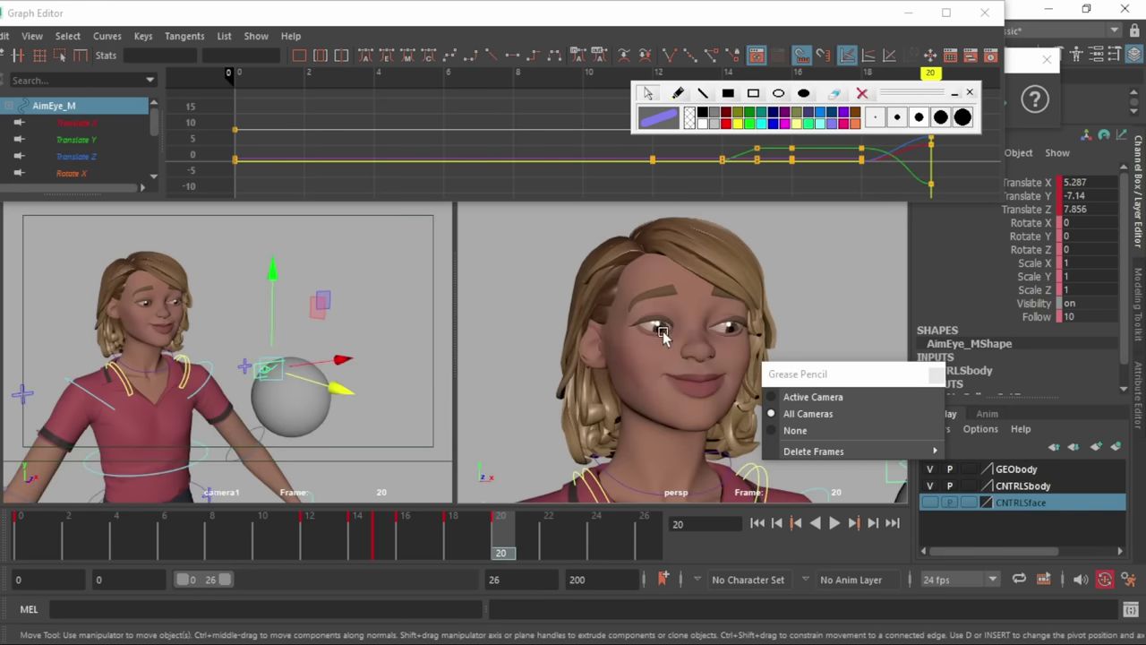
- Frame the girl's face in the perspective view and minimize the Graph Editor
alt+drag(702, 392, 624, 348)
scroll(624, 349, up, 3)
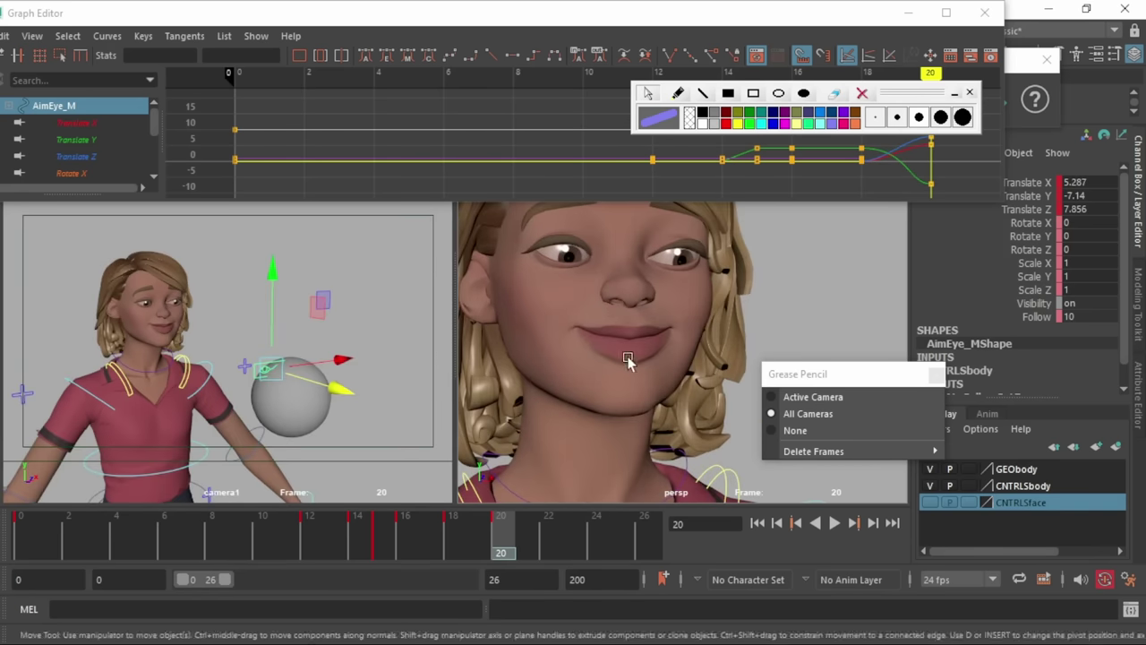
click(908, 14)
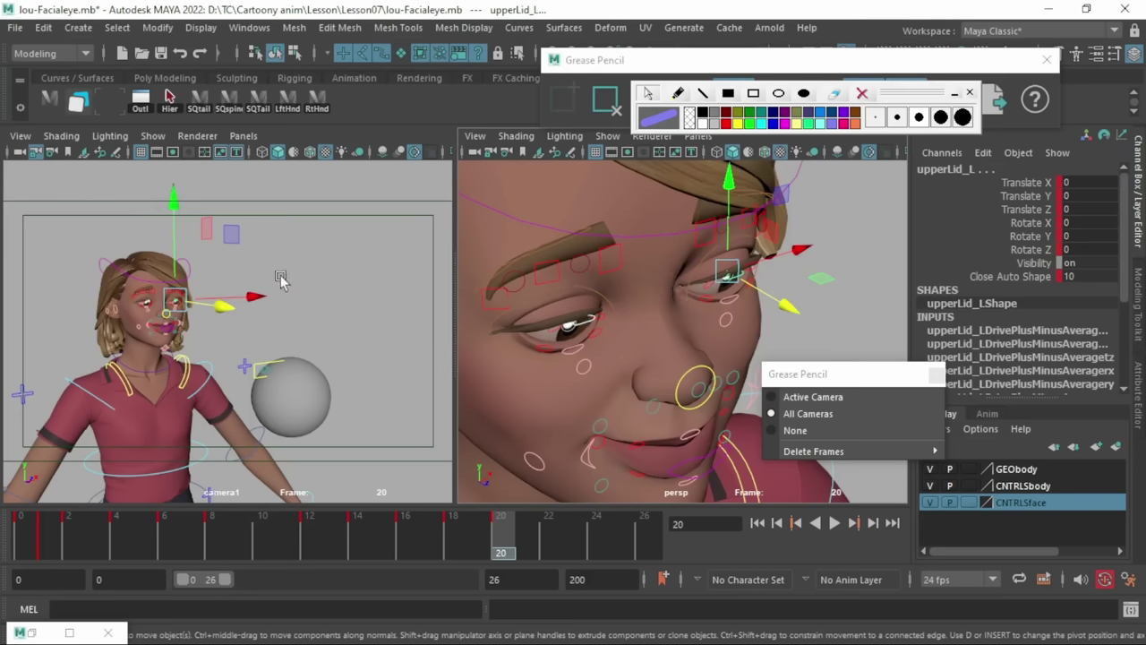
- Hide the CNTRLSface layer and frame the girl's eyes and lowered eyelids in the perspective view
key(space)
click(931, 503)
drag(361, 177, 362, 180)
key(space)
alt+right_drag(750, 376, 642, 309)
alt+drag(642, 310, 643, 333)
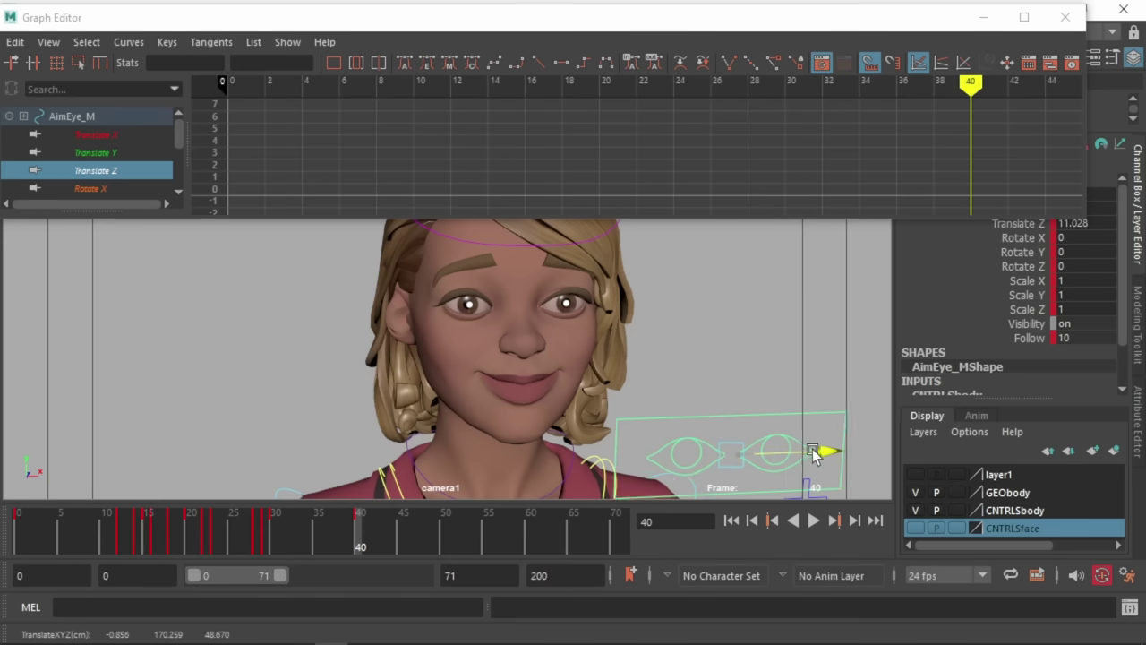
- Adjust the central eye aim control at frame 40 to about Translate X -0.36, Y -0.259 and Z 11.213, undoing the stray free move
drag(813, 450, 790, 450)
drag(712, 450, 704, 425)
key(ctrl+z)
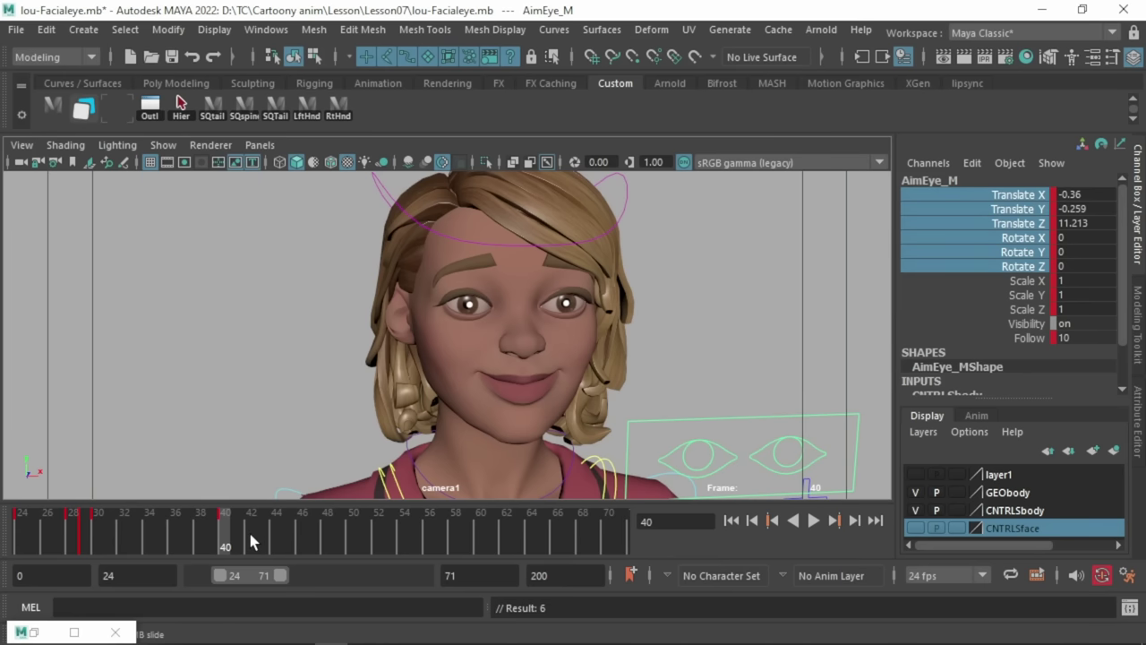
- At frame 42, shift the central eye aim control sideways to about Translate X 0.016 and compare with the frame 40 pose
click(252, 541)
key(w)
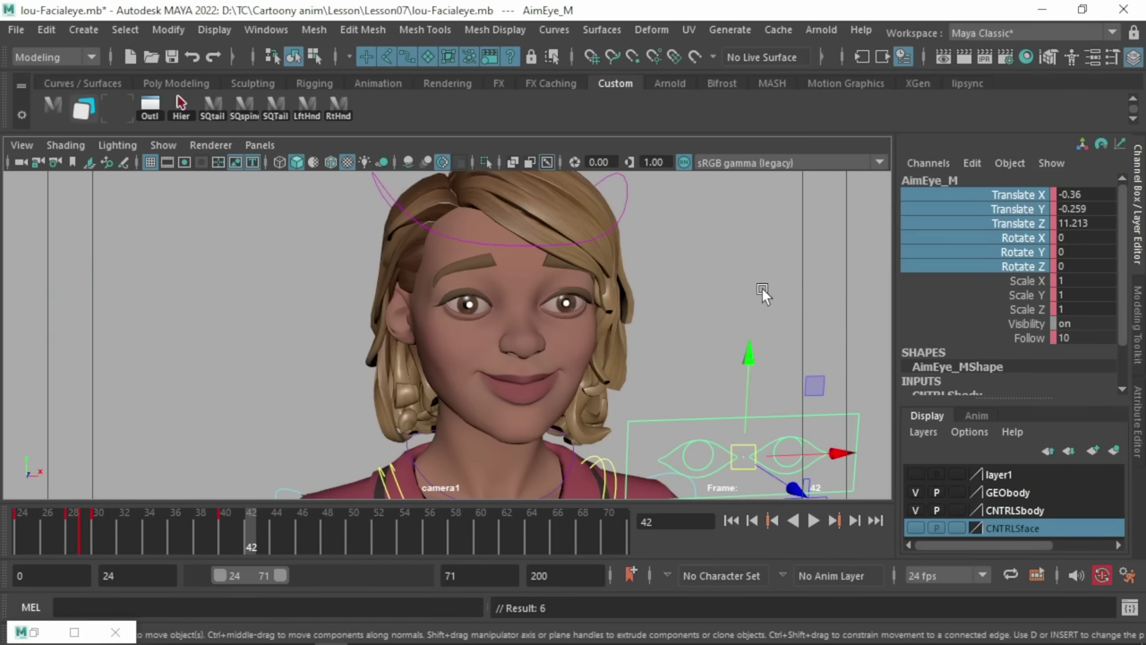
drag(842, 450, 870, 447)
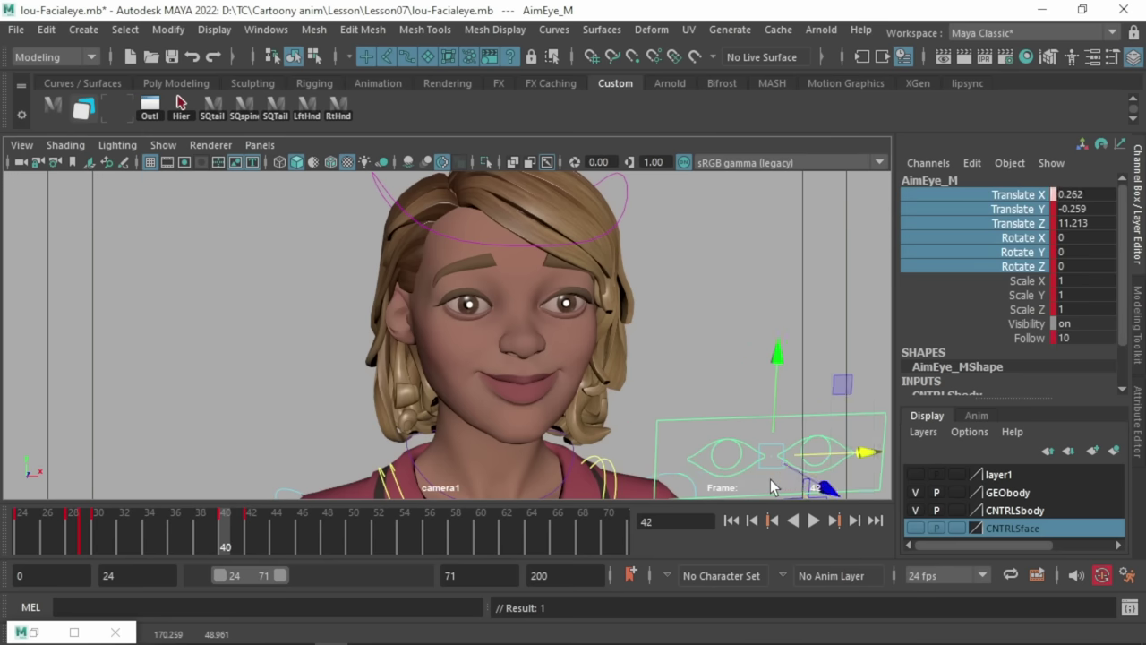
drag(860, 456, 848, 450)
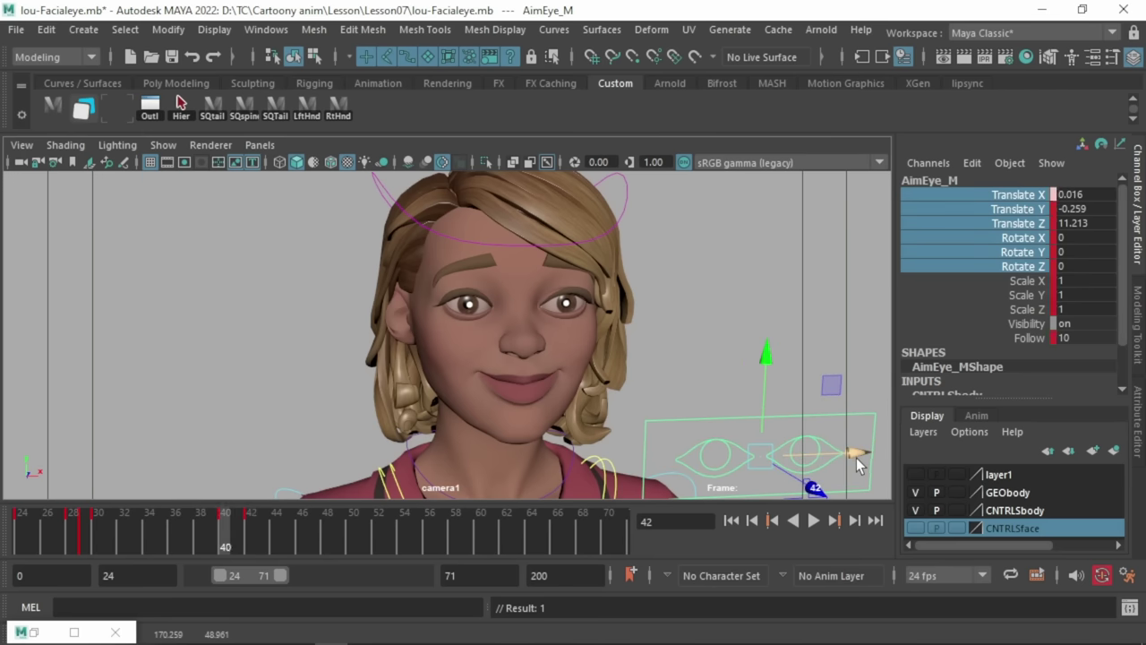
key(comma)
key(period)
- Try a larger gaze shift at frame 42, to about Translate X 1.938, Y -0.035 and Z 11.419, and undo it
drag(844, 444, 846, 442)
key(shift+w)
key(comma)
key(period)
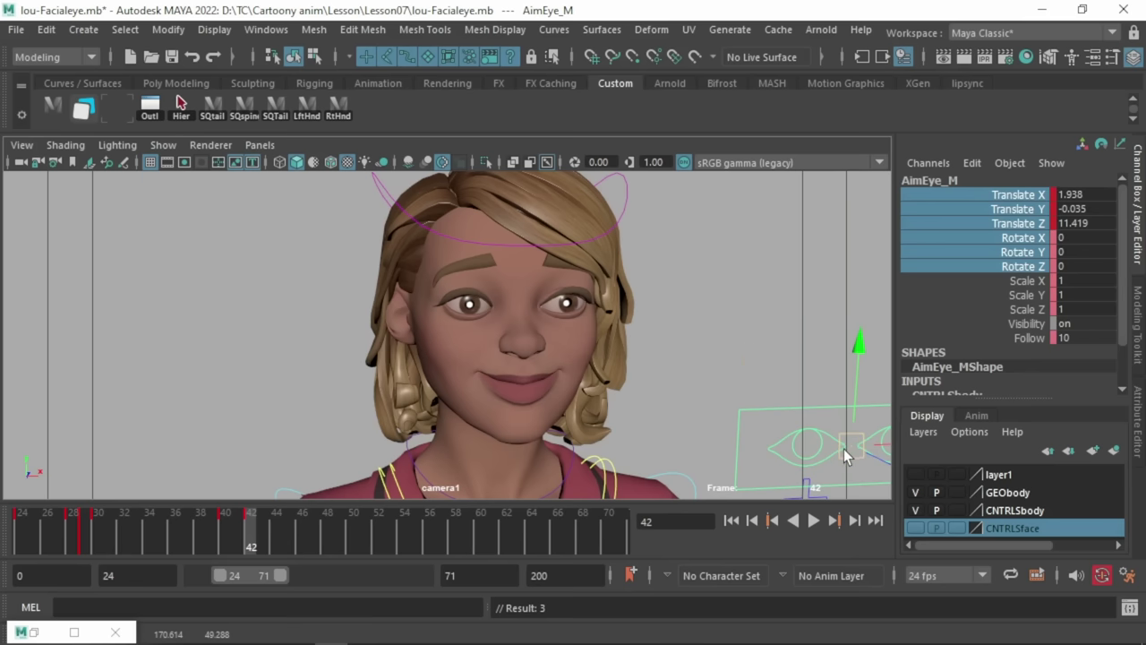
key(ctrl+z)
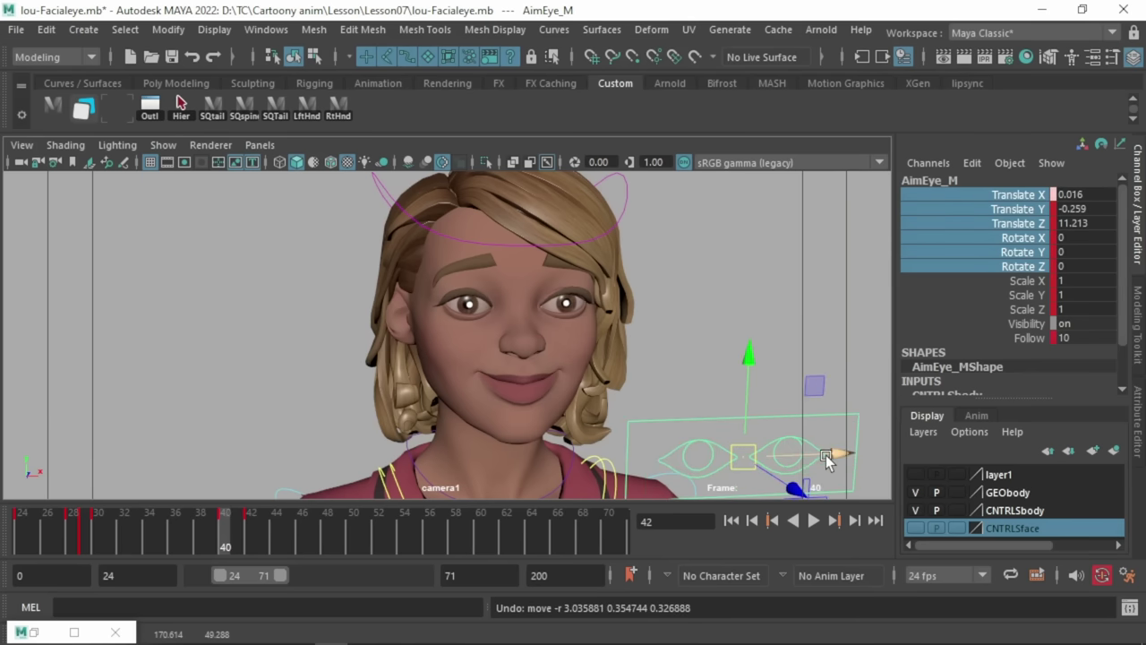
- Key the held gaze pose at frame 44, shift that key to frame 46, and go to frame 48
click(276, 543)
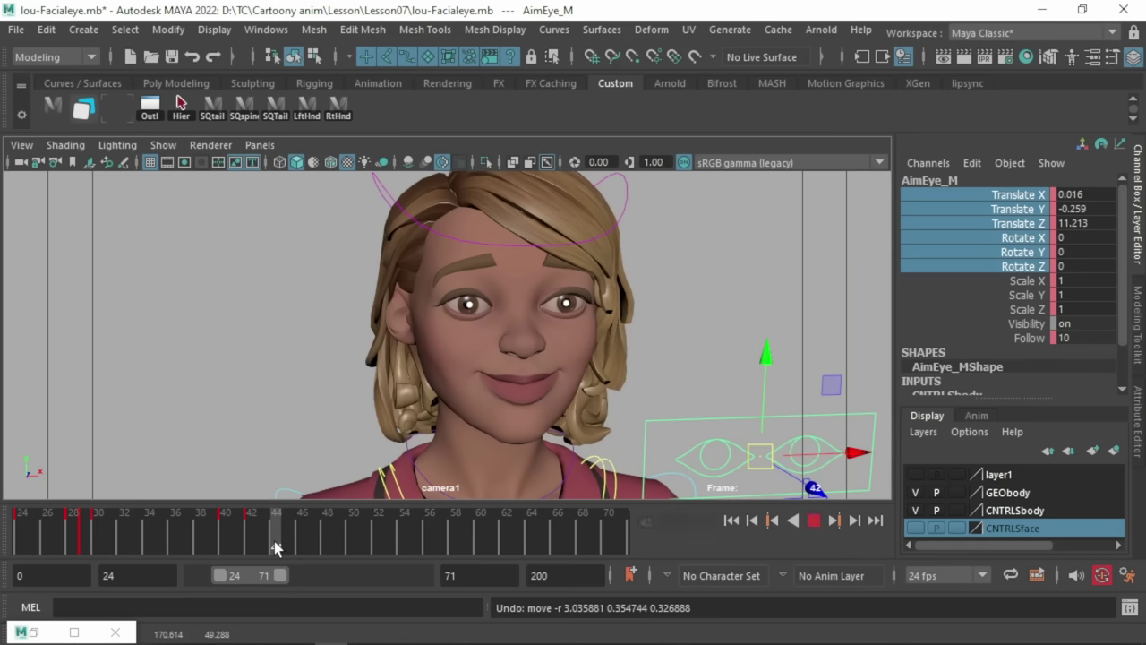
key(s)
shift+click(276, 544)
drag(275, 544, 305, 547)
click(327, 540)
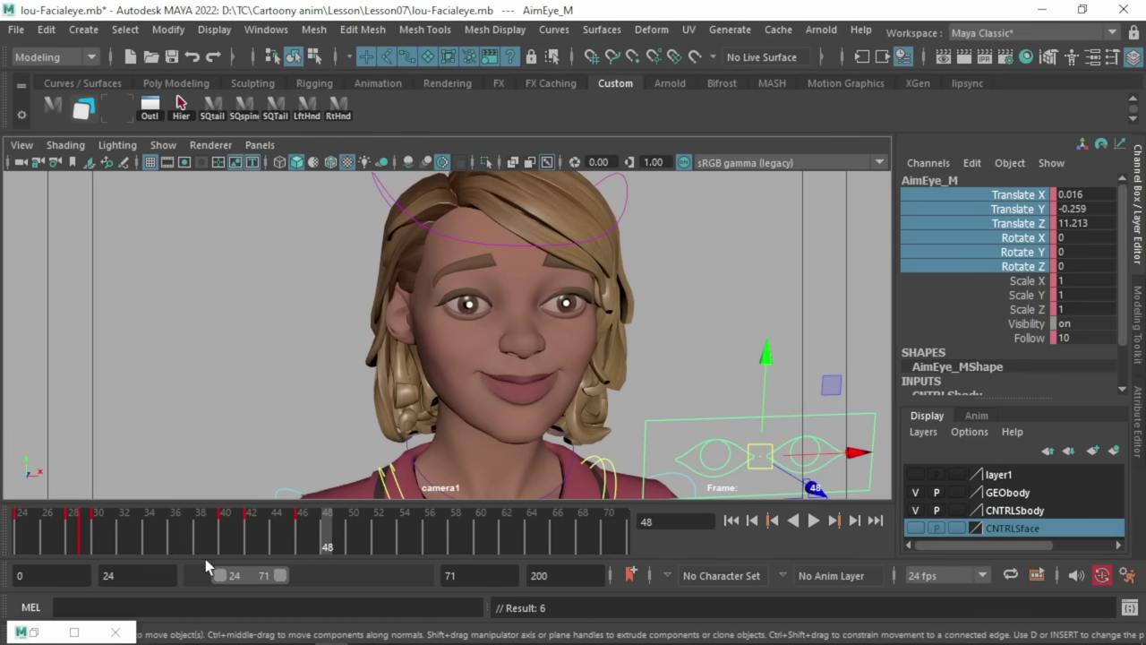
- Step back and forth through the eye aim keys from frame 40 to 48 to examine the small gaze shifts
click(225, 545)
key(comma)
key(period)
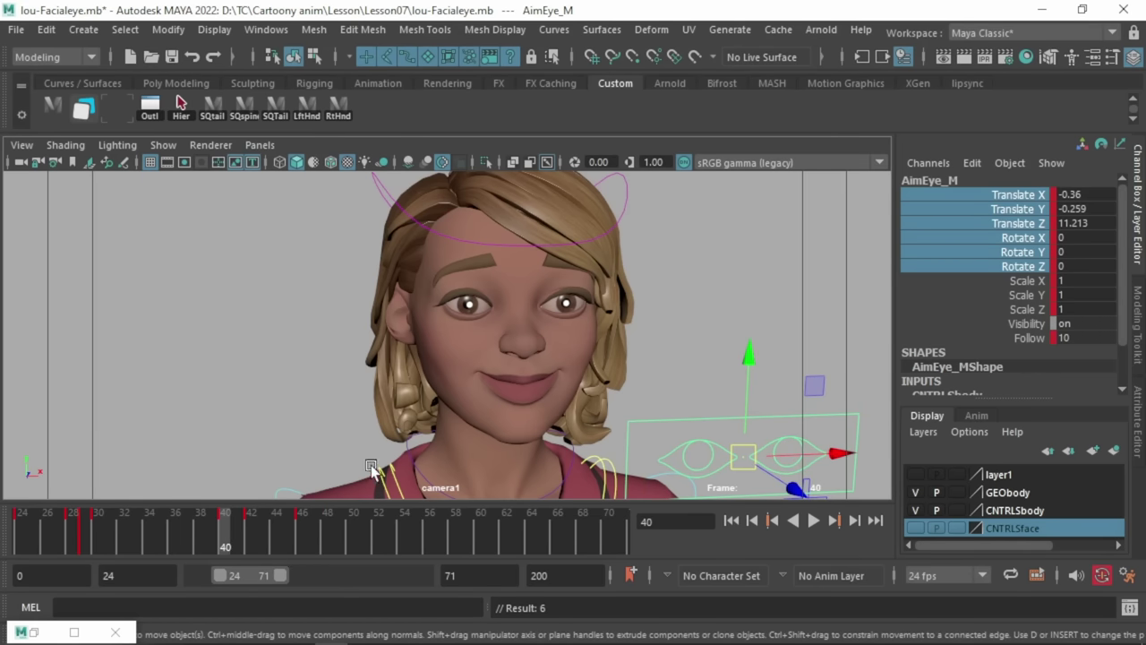
key(period)
key(comma)
key(period)
key(period)
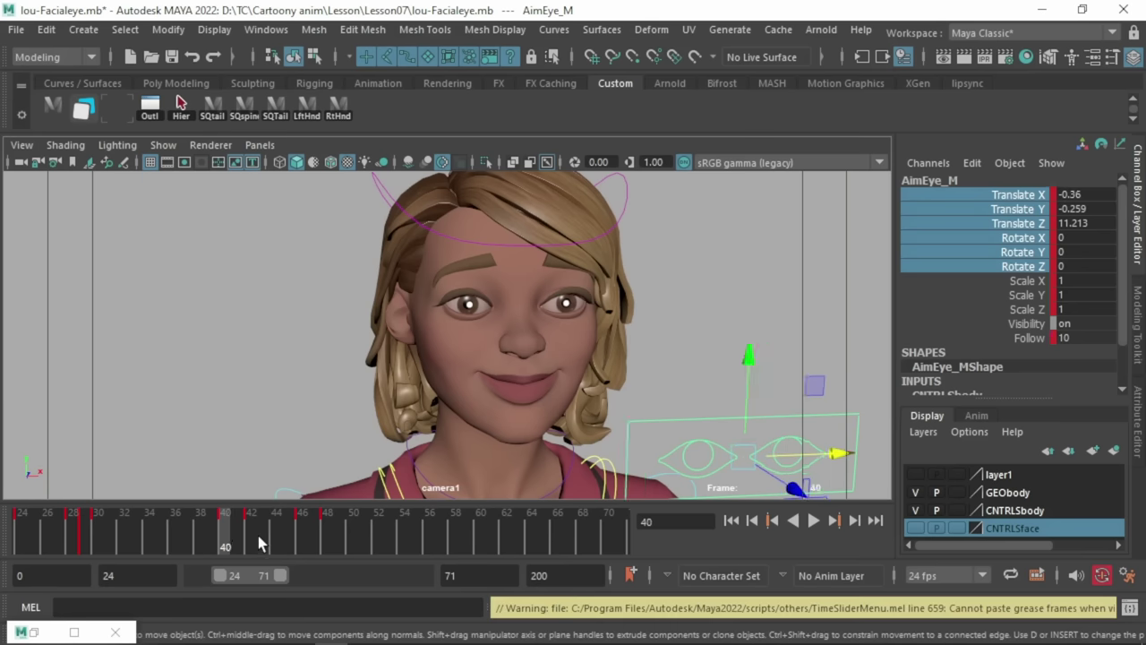
key(period)
key(period)
key(period)
key(comma)
key(period)
click(248, 539)
drag(265, 533, 300, 538)
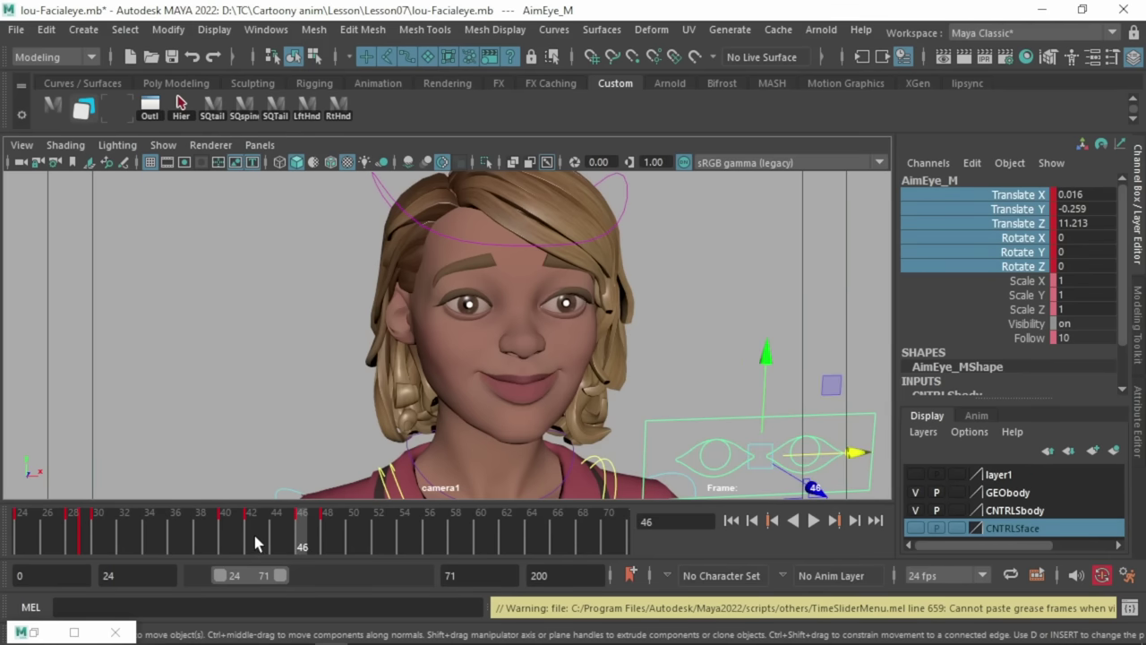
- Compare the gaze at frames 42 and 46, and delete the eye aim control's key at frame 48
click(253, 541)
key(comma)
key(period)
click(302, 543)
click(330, 539)
right_click(334, 538)
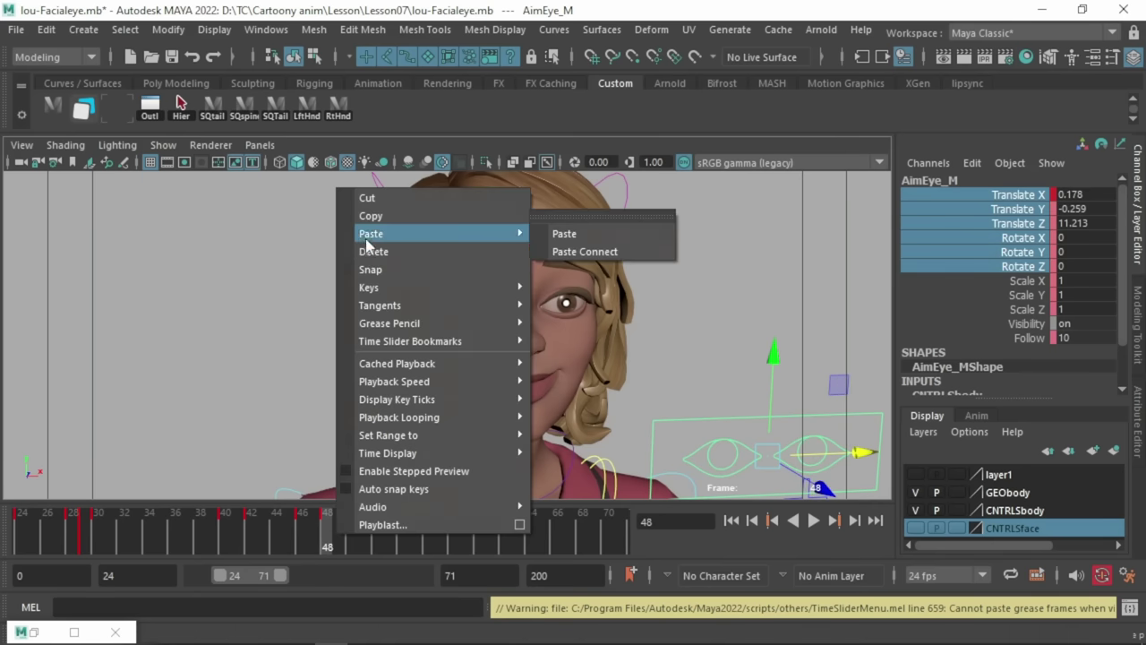
click(370, 250)
- Carry the frame 42 gaze pose, with Translate X 0.178, over to frame 46 and key it there
click(221, 522)
key(period)
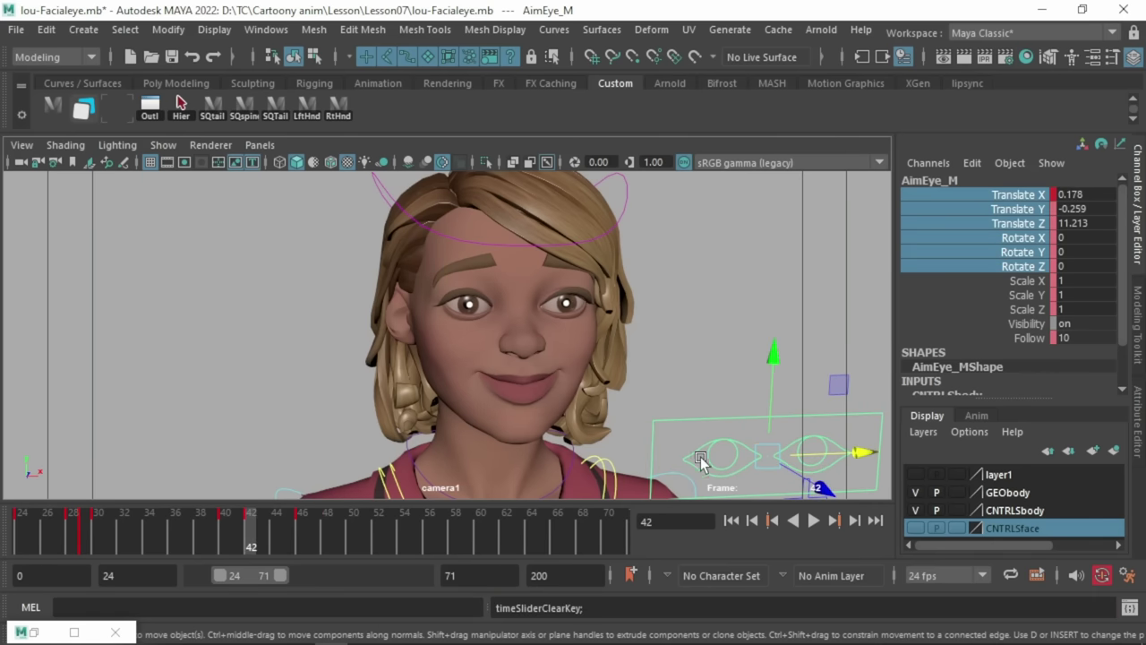
key(period)
key(comma)
key(alt+v)
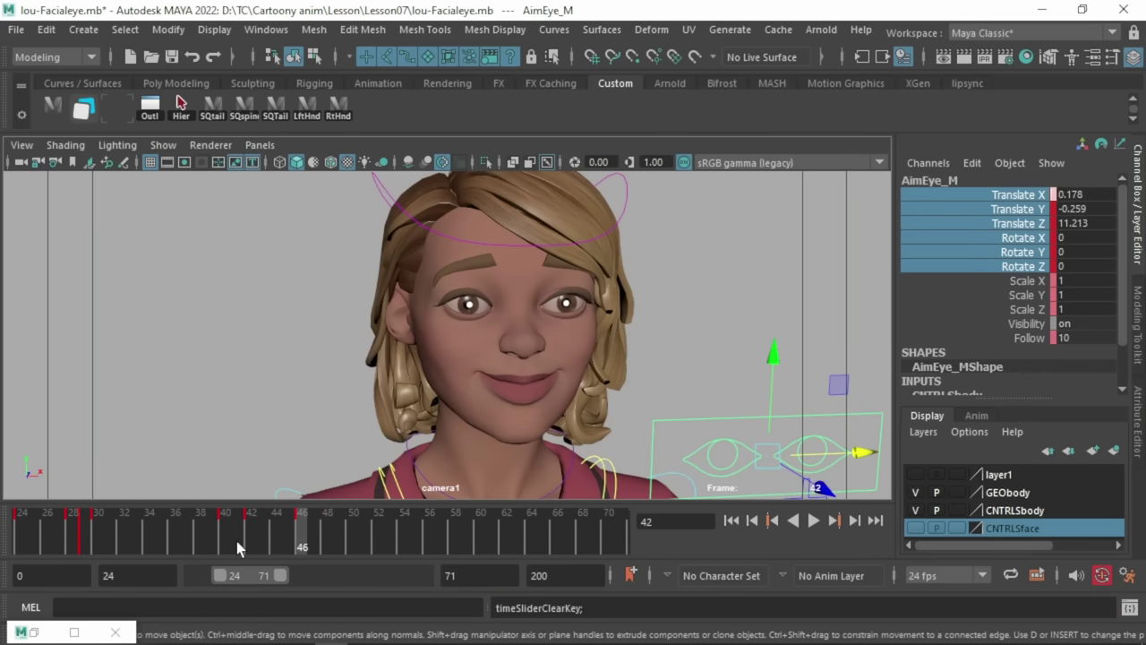
key(s)
- Step repeatedly between the eye aim keys at frames 40, 42 and 46 to check the gaze shift and hold
key(comma)
key(period)
click(323, 531)
key(comma)
key(comma)
key(comma)
key(period)
key(period)
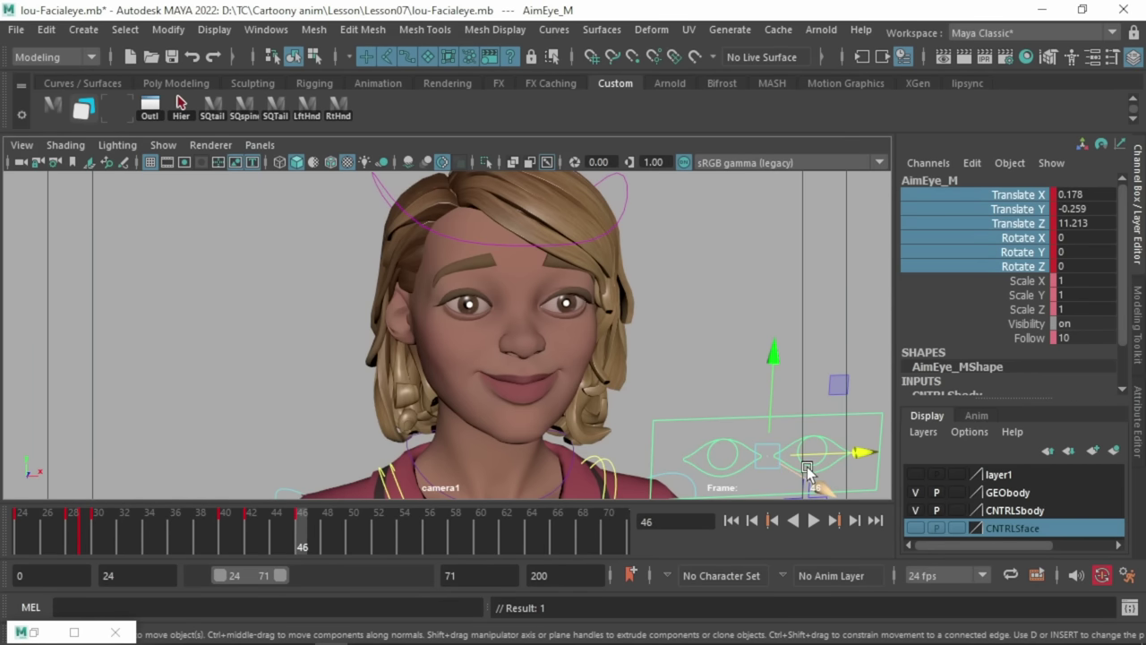
- At frame 48, move the central eye aim control lower and slightly sideways, and compare it with the preceding key
click(323, 519)
drag(772, 453, 781, 486)
key(comma)
key(period)
key(comma)
key(period)
- Nudge the eye aim control slightly lower at frame 48 and review the gaze shifts back to frame 40
mouse_move(776, 388)
mouse_down()
mouse_move(776, 365)
mouse_move(775, 392)
mouse_up()
key(comma)
key(period)
key(comma)
key(period)
key(comma)
key(period)
key(comma)
click(226, 542)
mouse_move(226, 541)
mouse_down()
mouse_move(305, 541)
mouse_move(220, 537)
mouse_up()
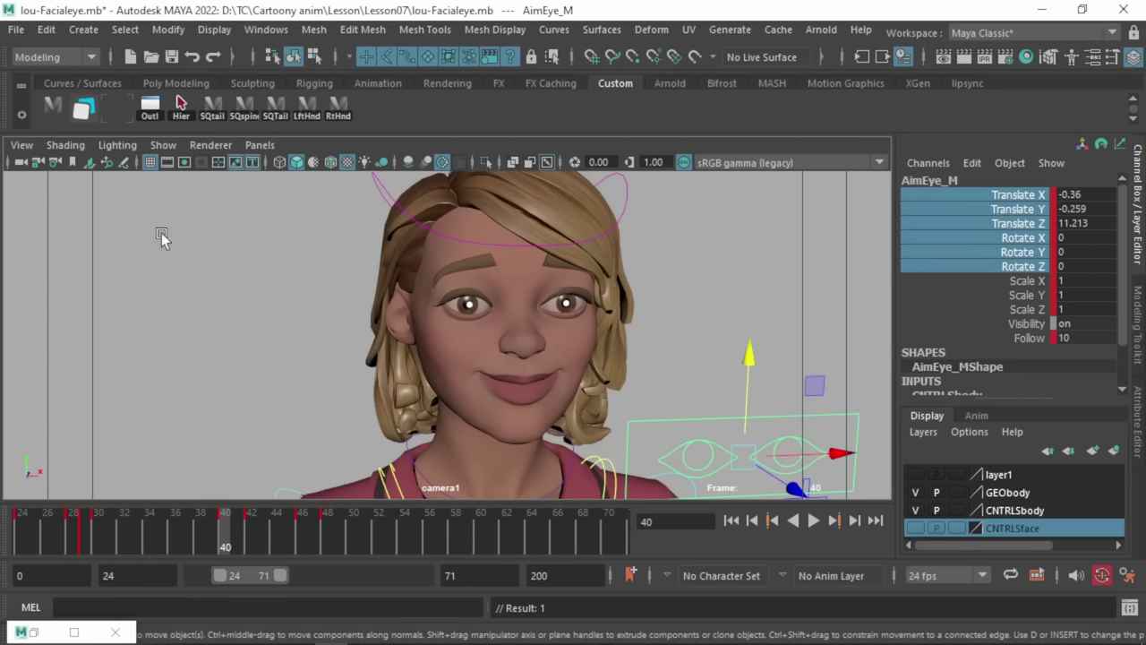
- Select the eye aim keys from frames 42 to 48 in the timeline and shift them one frame later
click(89, 110)
click(248, 533)
click(237, 533)
click(250, 534)
key(alt+v)
shift+drag(250, 535, 328, 537)
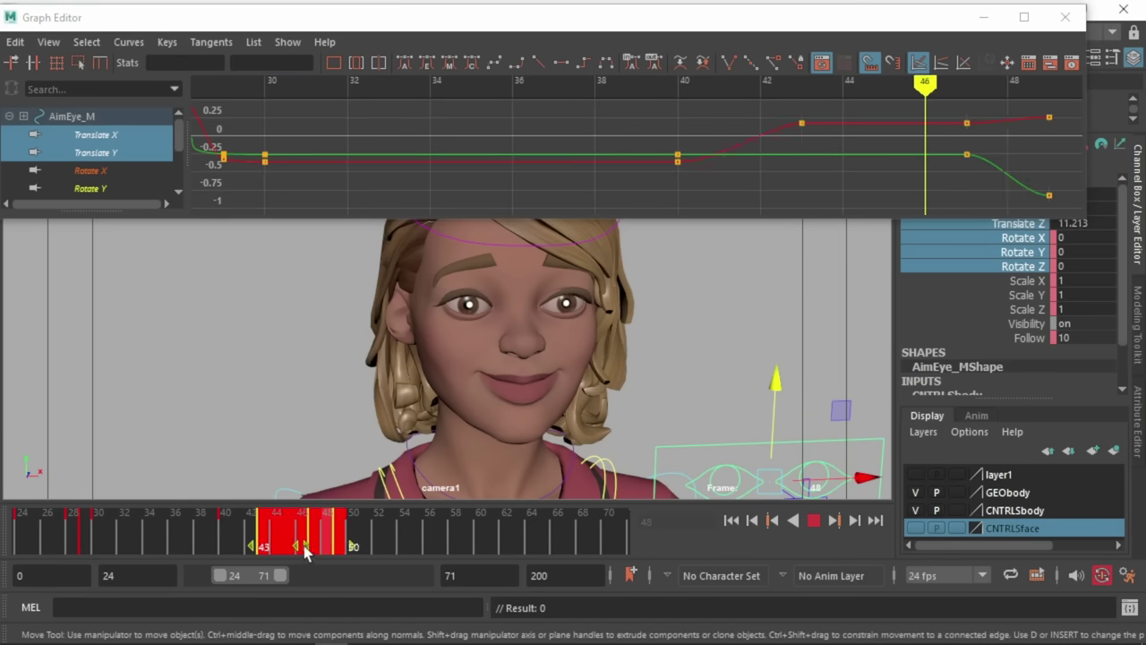